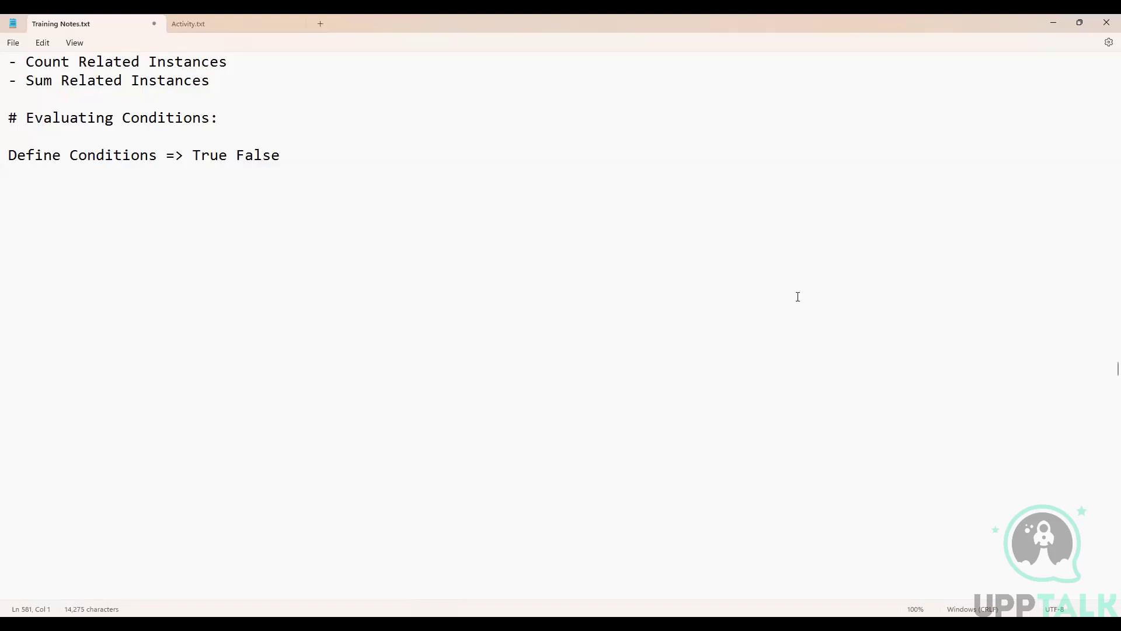
# Step: Add "- Lookup Related Value" to the function list directly below "Sum Related Instances" in the training notes
pyautogui.scroll(2, 182, 182)
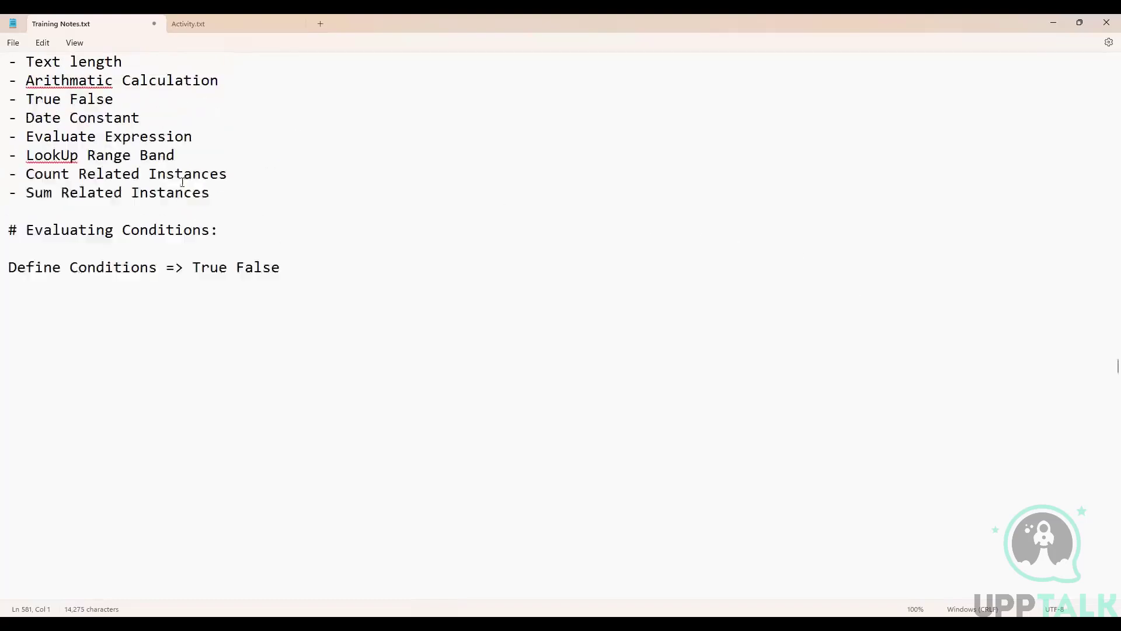
pyautogui.click(229, 193)
pyautogui.press('Return')
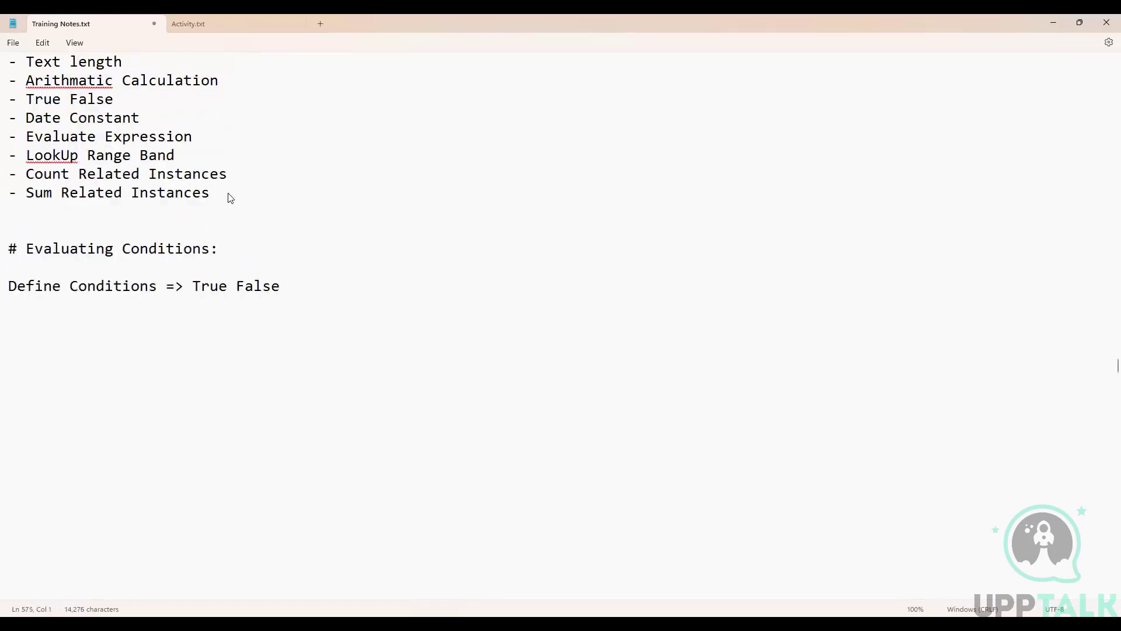
pyautogui.write('- LookUp Related B')
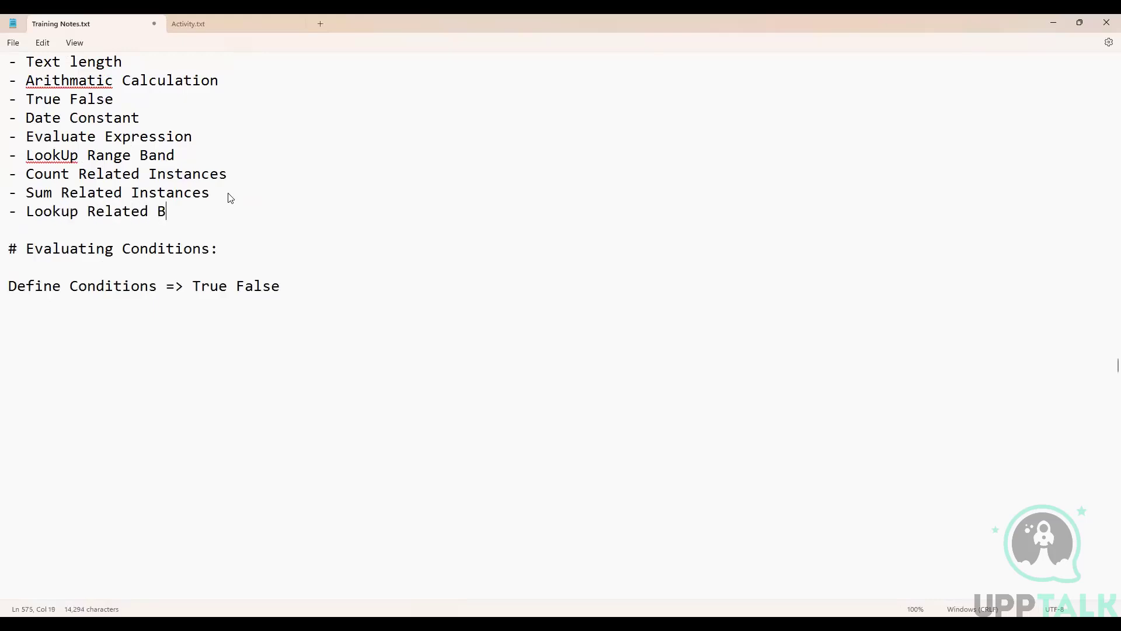
pyautogui.press('BackSpace')
pyautogui.write('Value')
# Step: Add the note "Data from related business object on primary business object => LRV" below the "Define Conditions" line
pyautogui.press('Return')
pyautogui.press('Return')
pyautogui.press('Return')
pyautogui.write('Data fro')
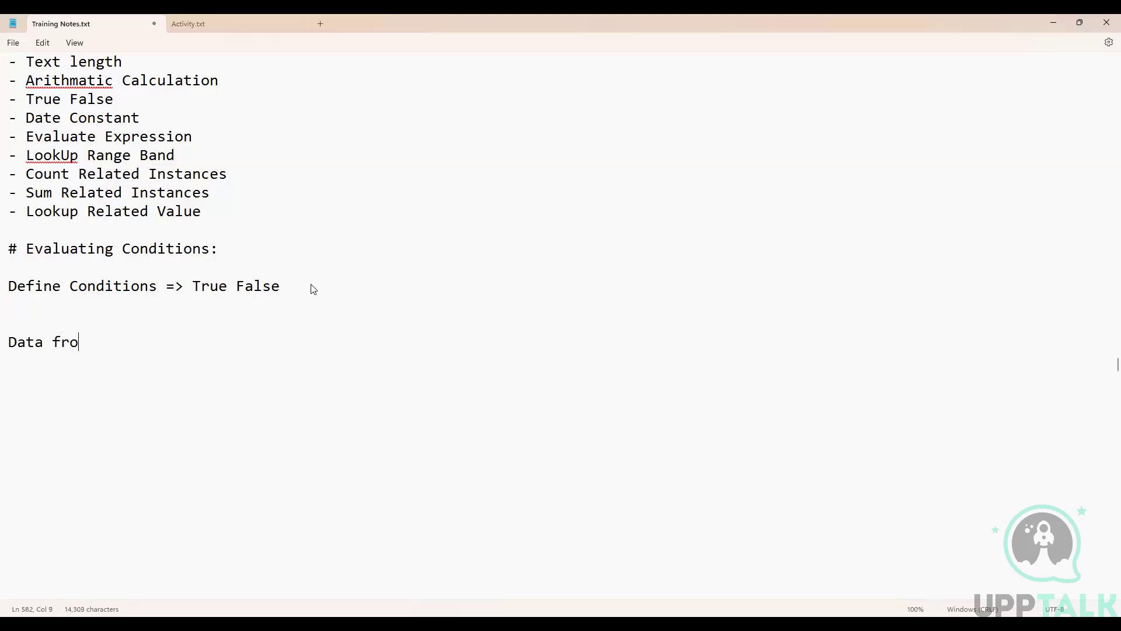
pyautogui.write('m related business')
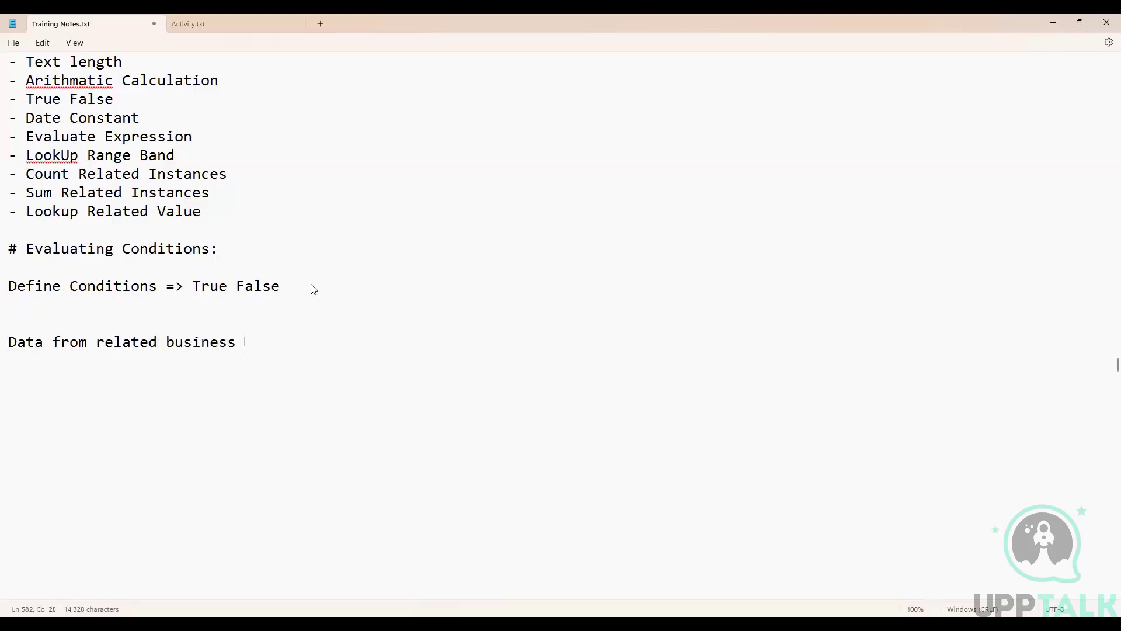
pyautogui.write(' object on primary ')
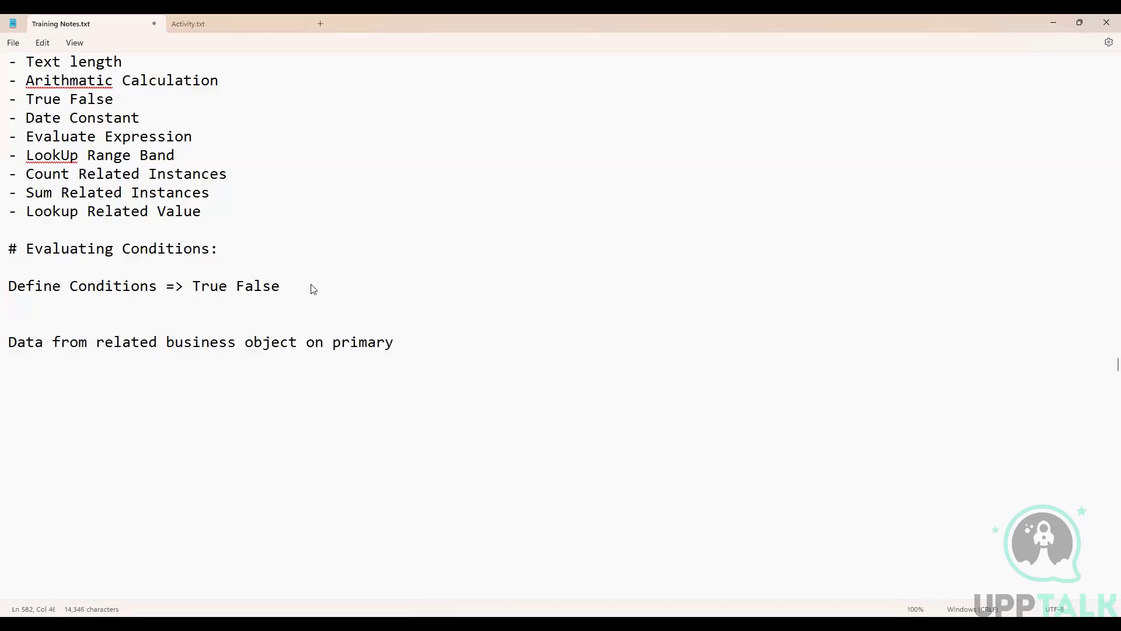
pyautogui.write('business object ')
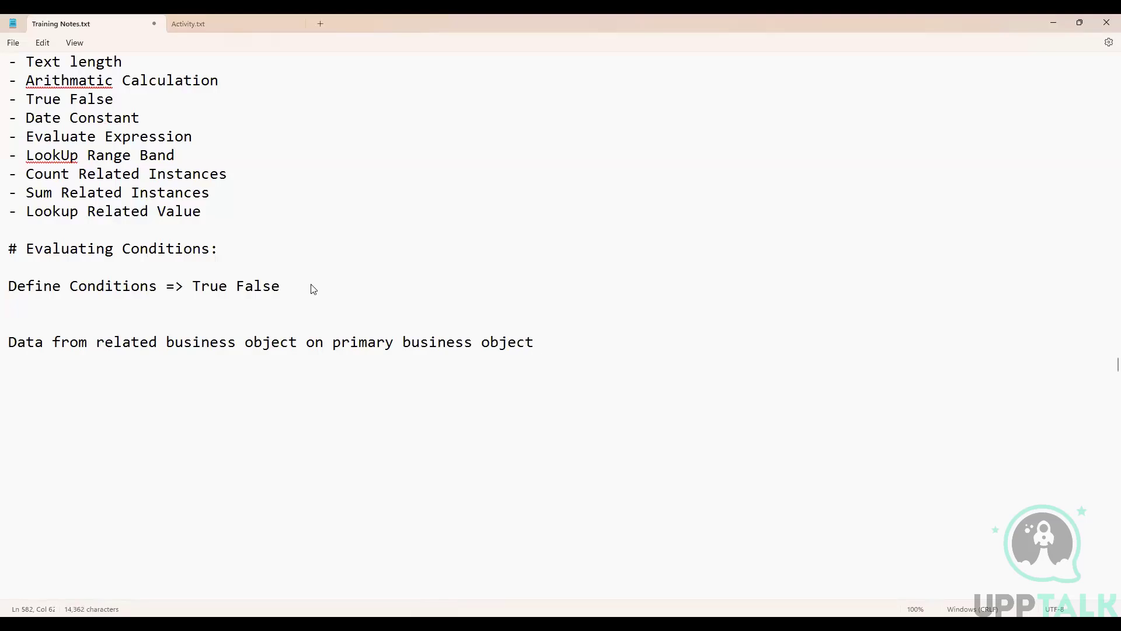
pyautogui.write('=> LRV')
# Step: Switch to Workday and insert a report column below Employee ID with Manager - Level 01 as its business object
pyautogui.hotkey('alt', 'Tab')
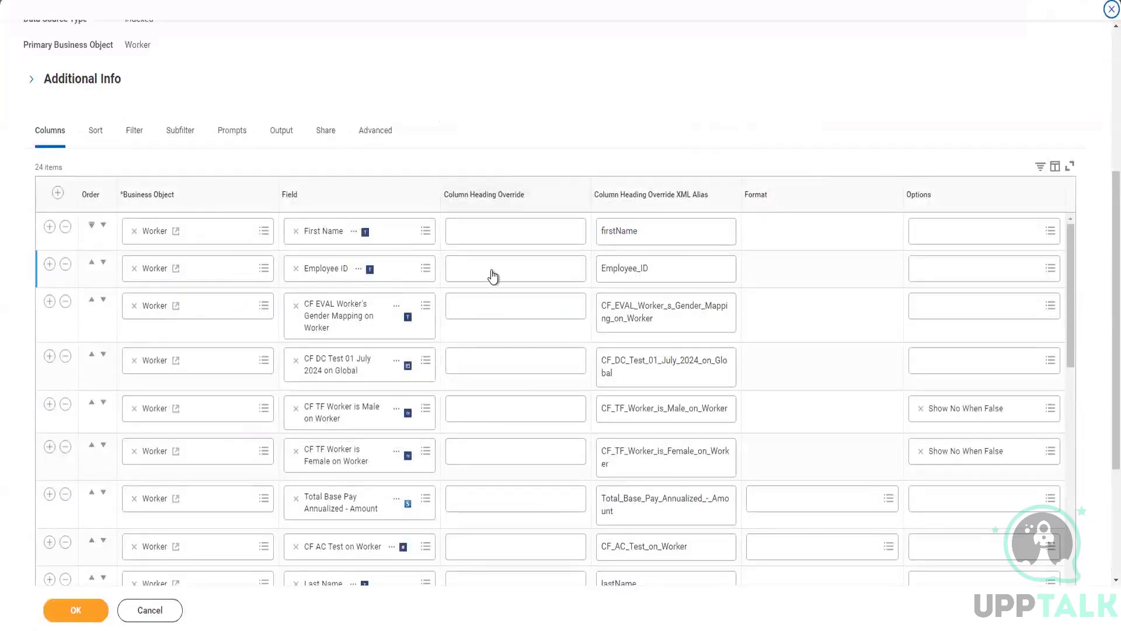
pyautogui.click(49, 264)
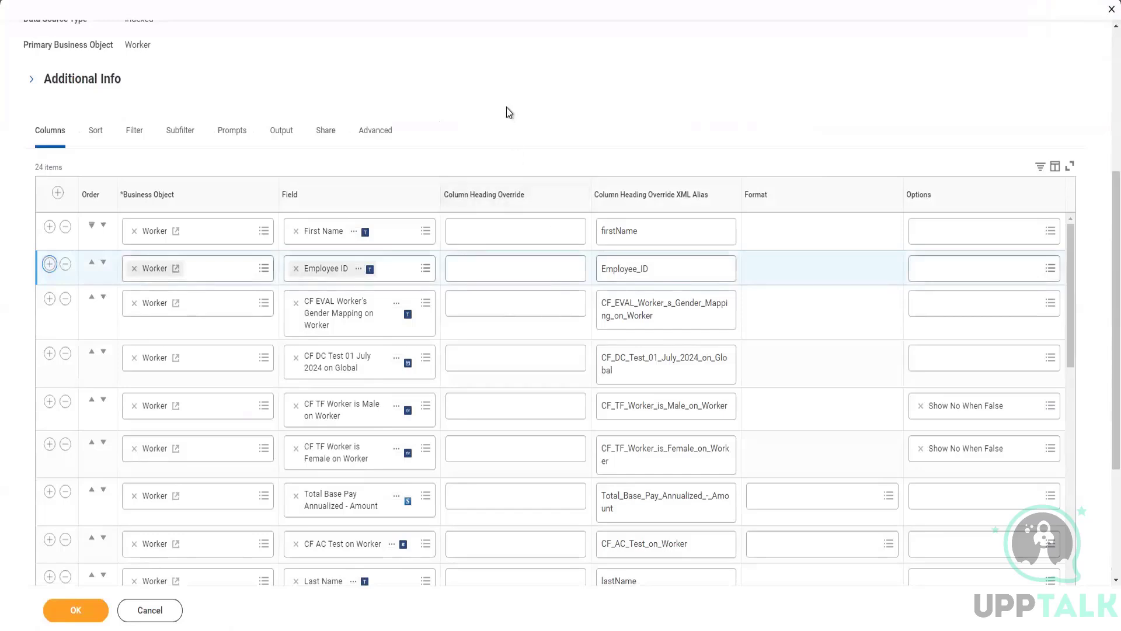
pyautogui.press('Return')
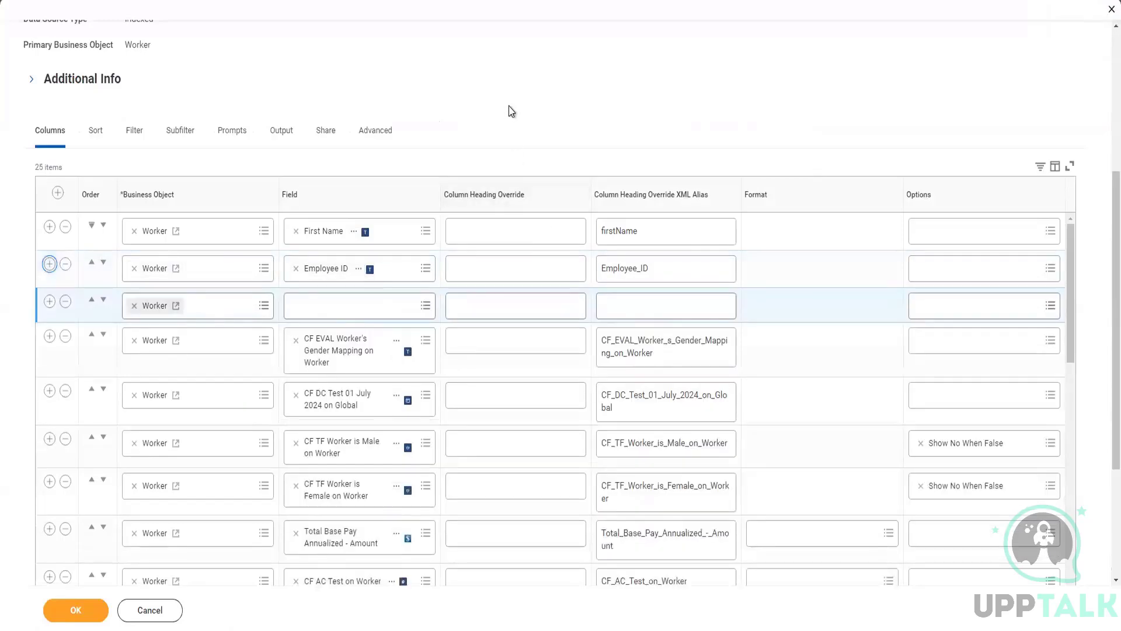
pyautogui.click(134, 305)
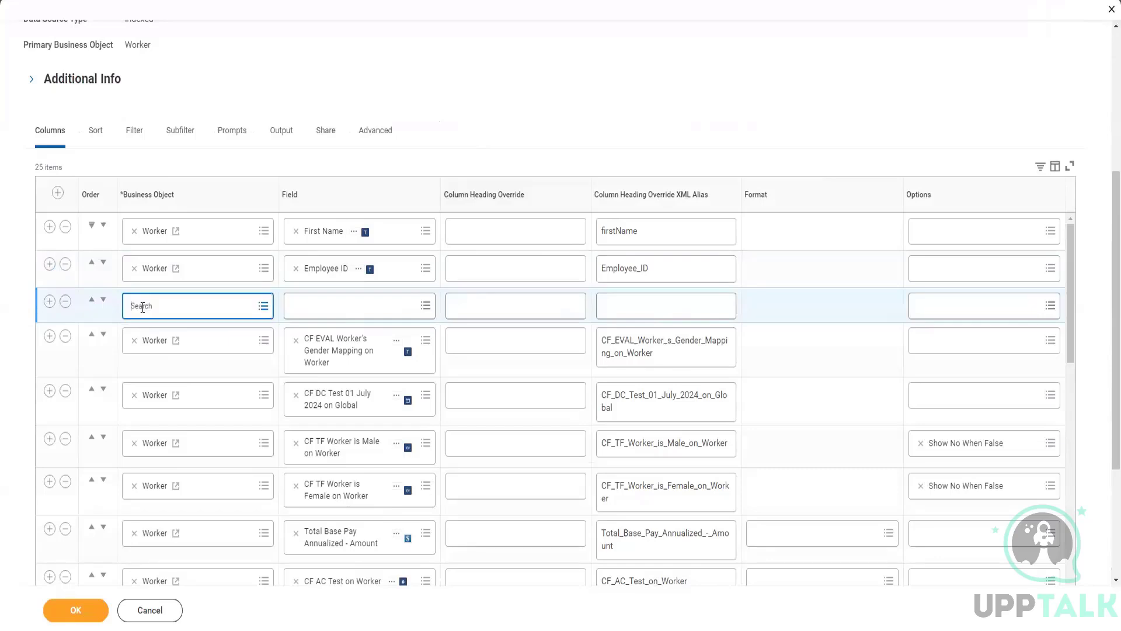
pyautogui.write('Manager level')
pyautogui.press('Return')
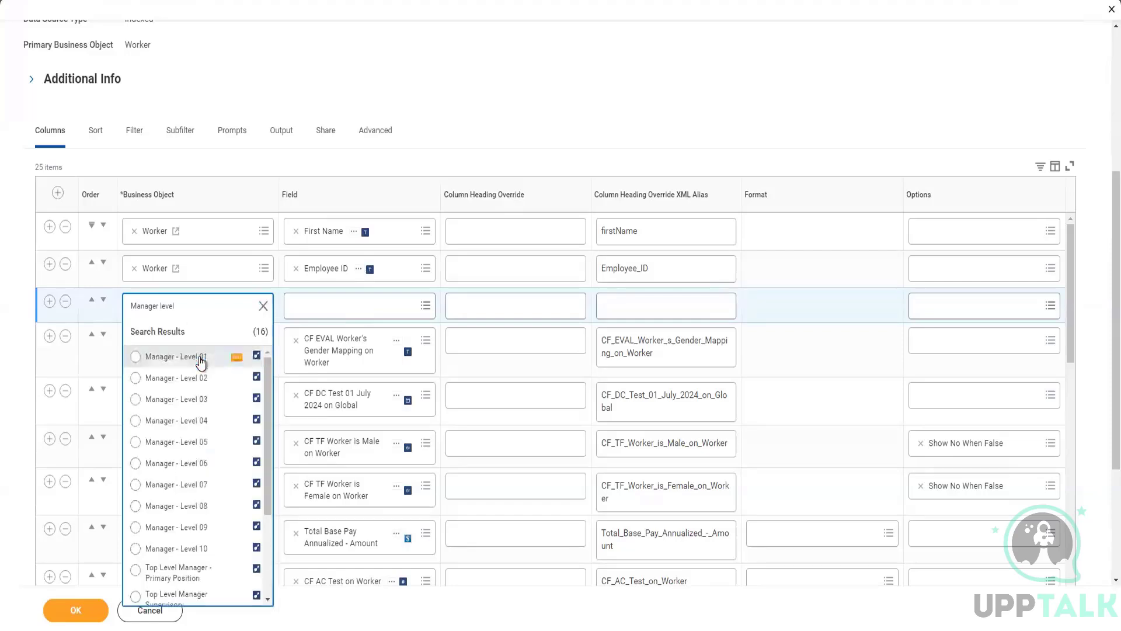
pyautogui.click(201, 362)
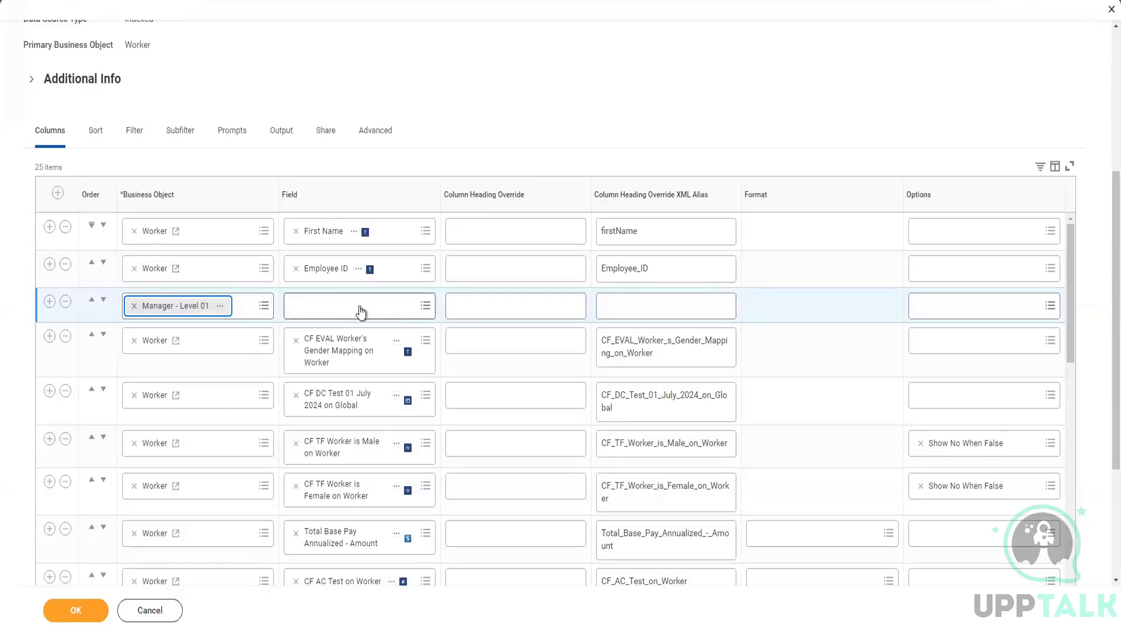
# Step: Set the new Manager - Level 01 column's field to the date field Hire Date and submit the report definition
pyautogui.click(338, 304)
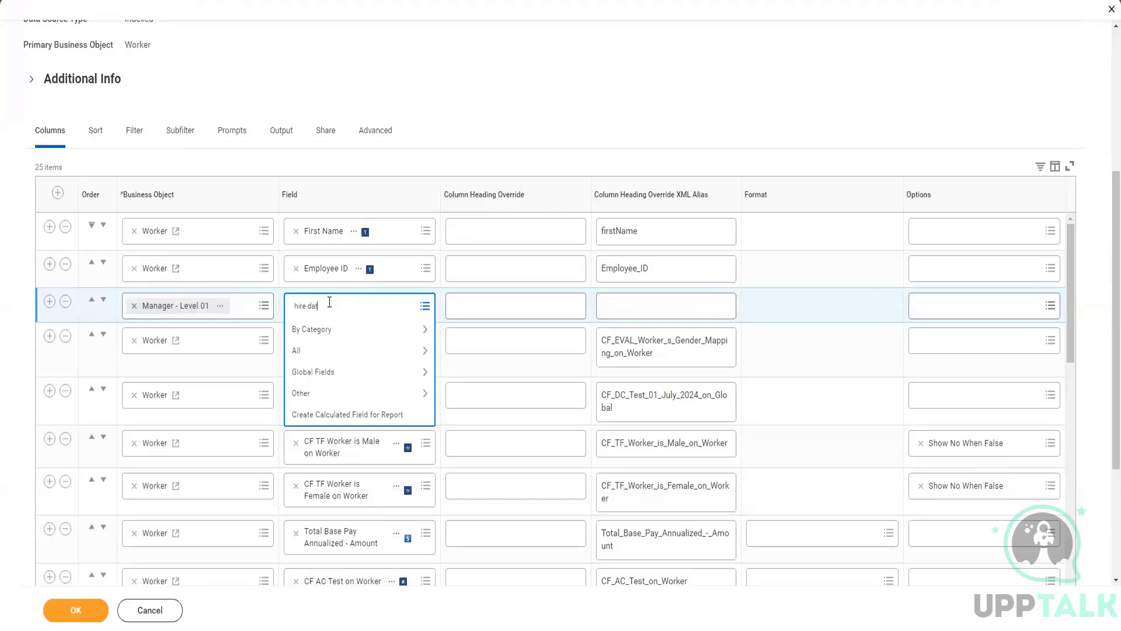
pyautogui.press('Return')
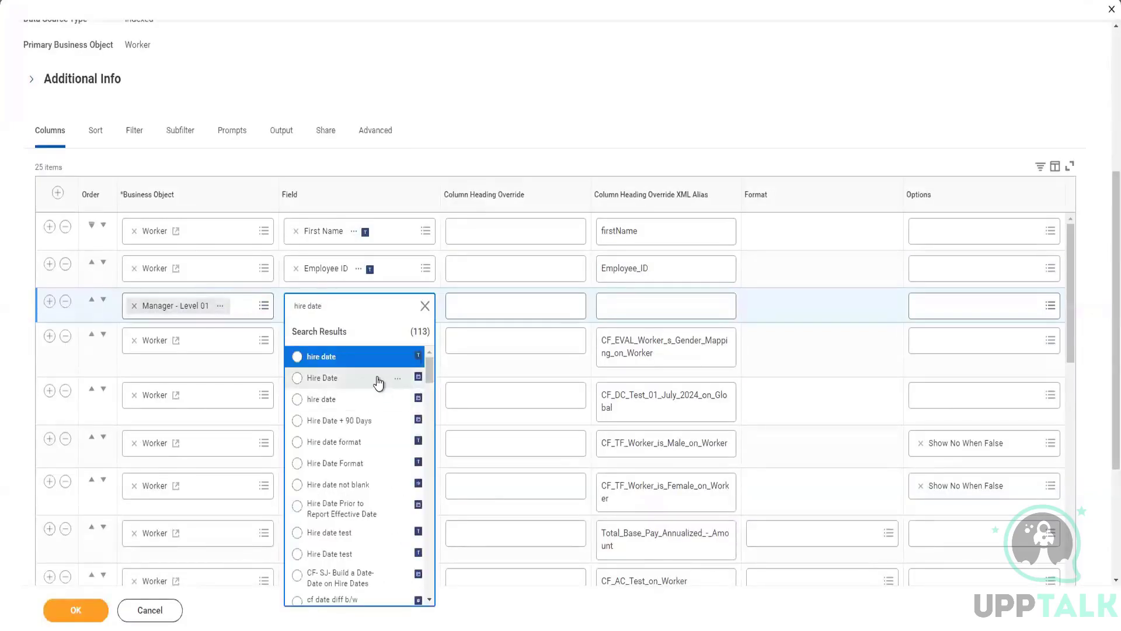
pyautogui.click(375, 382)
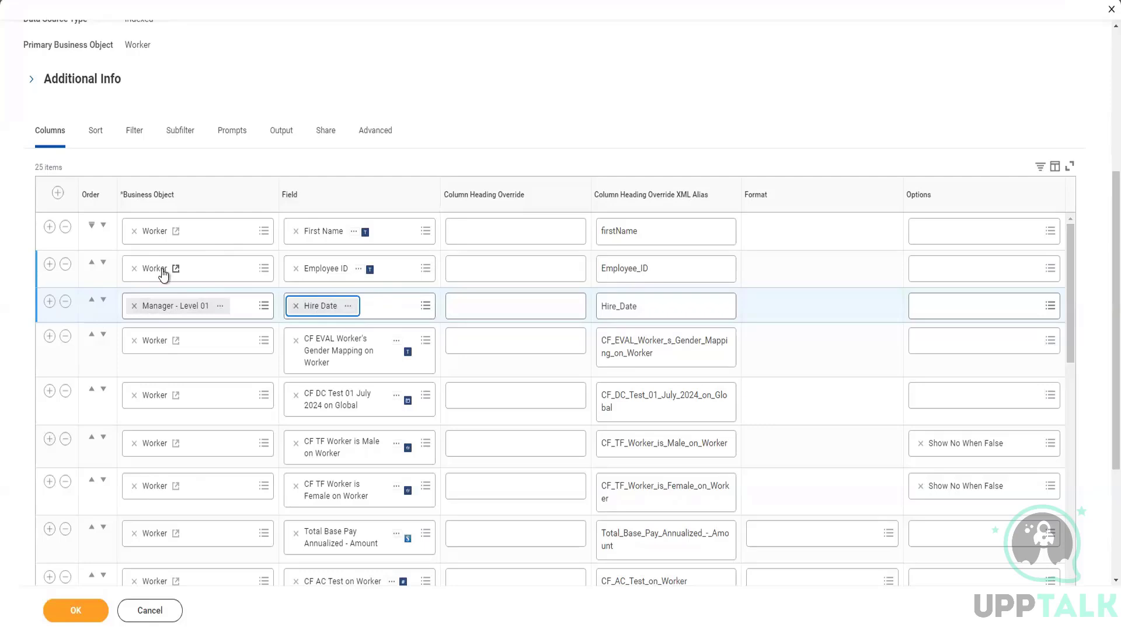
pyautogui.click(96, 610)
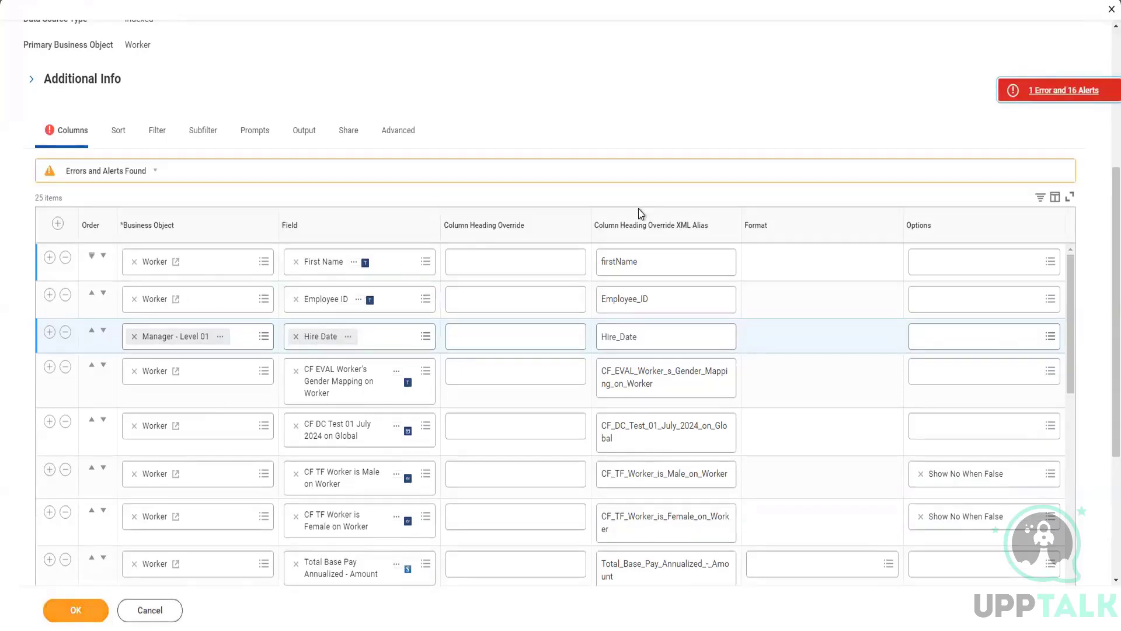
# Step: Add a group column heading entry for the Manager - Level 01 business object and save the report definition
pyautogui.scroll(-5, 31, 472)
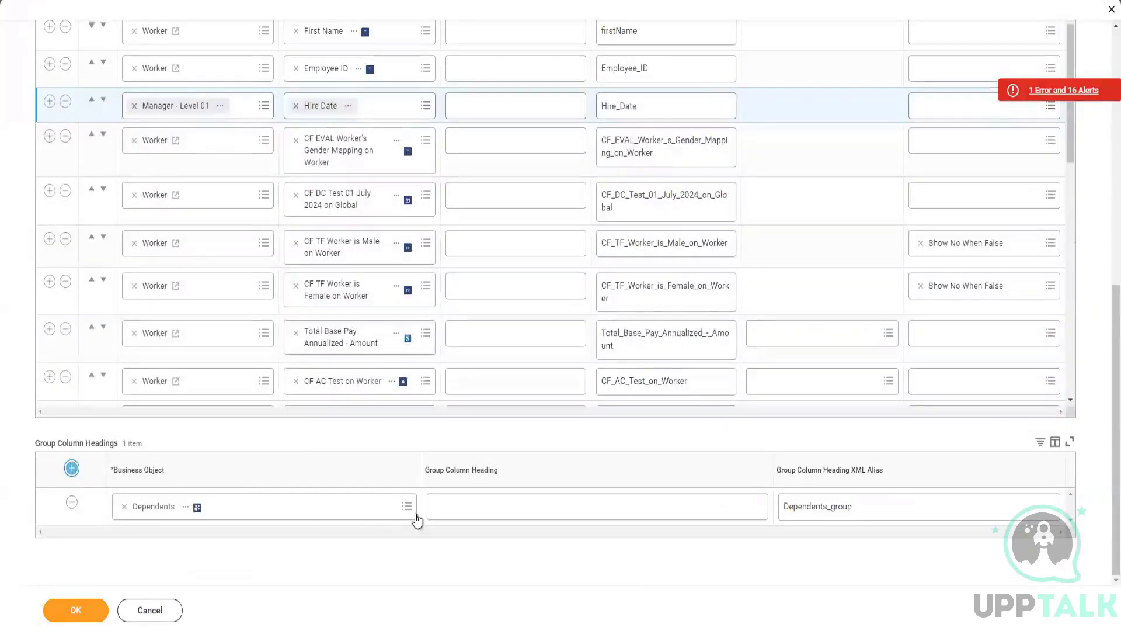
pyautogui.click(169, 509)
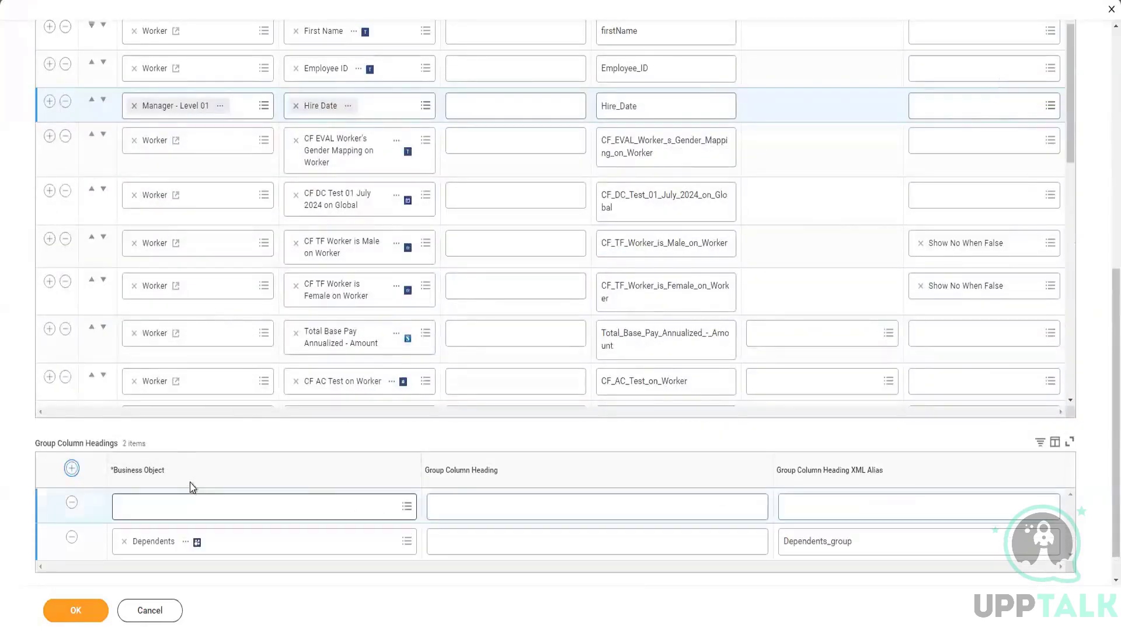
pyautogui.click(187, 504)
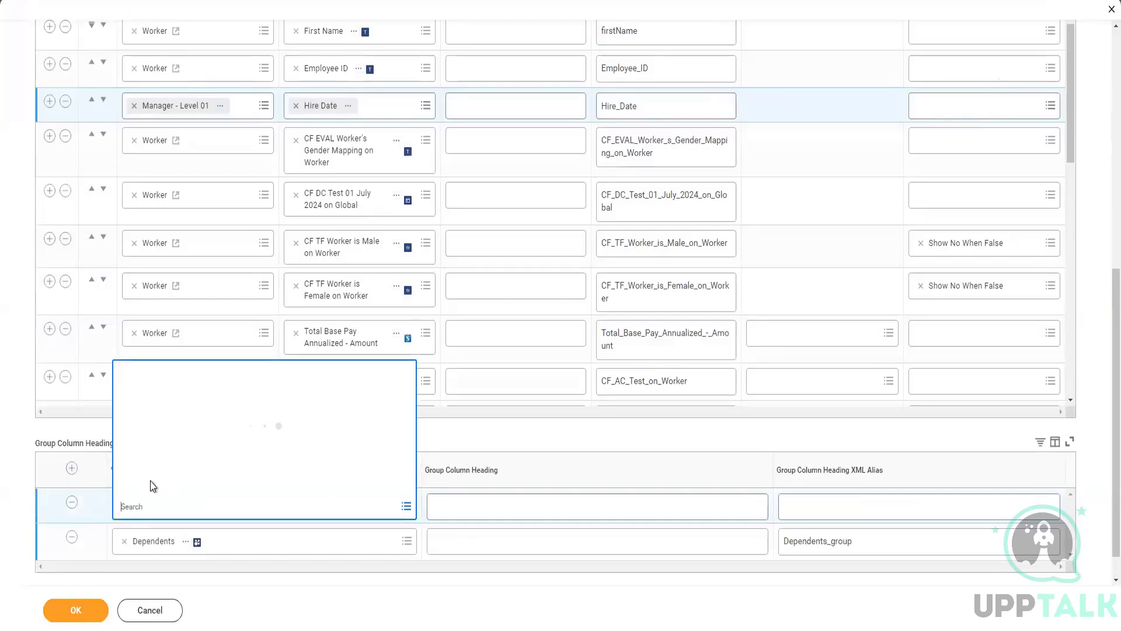
pyautogui.click(182, 484)
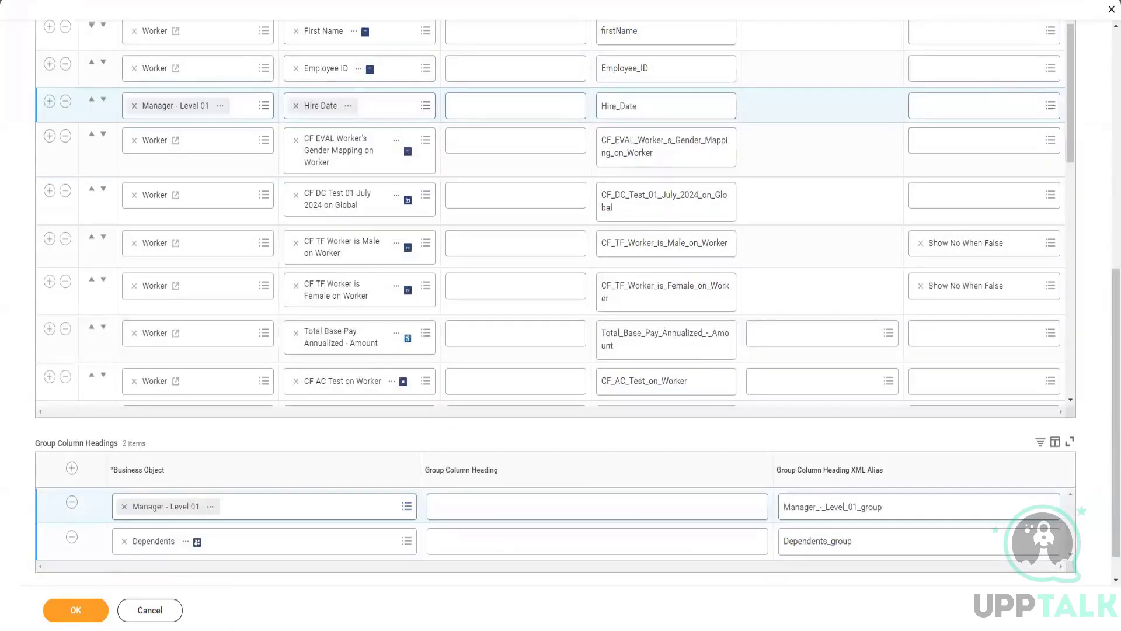
pyautogui.click(93, 612)
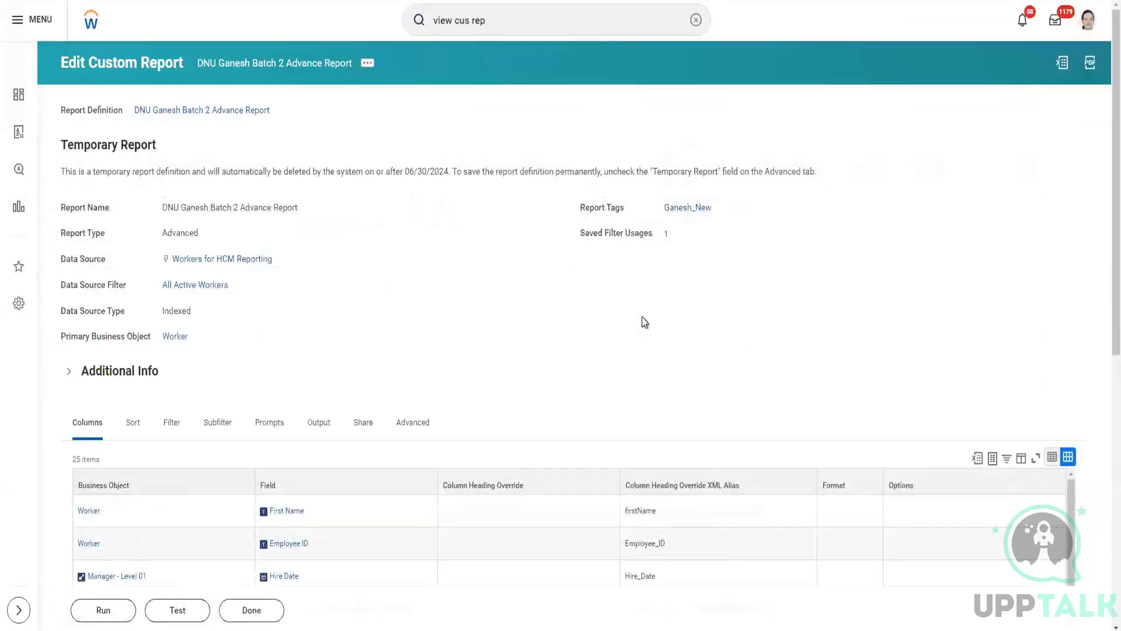
# Step: Run the report with the saved filter that fills Gender with Female, Male and Not Declared, leaving Hire Date empty
pyautogui.scroll(-2, 640, 321)
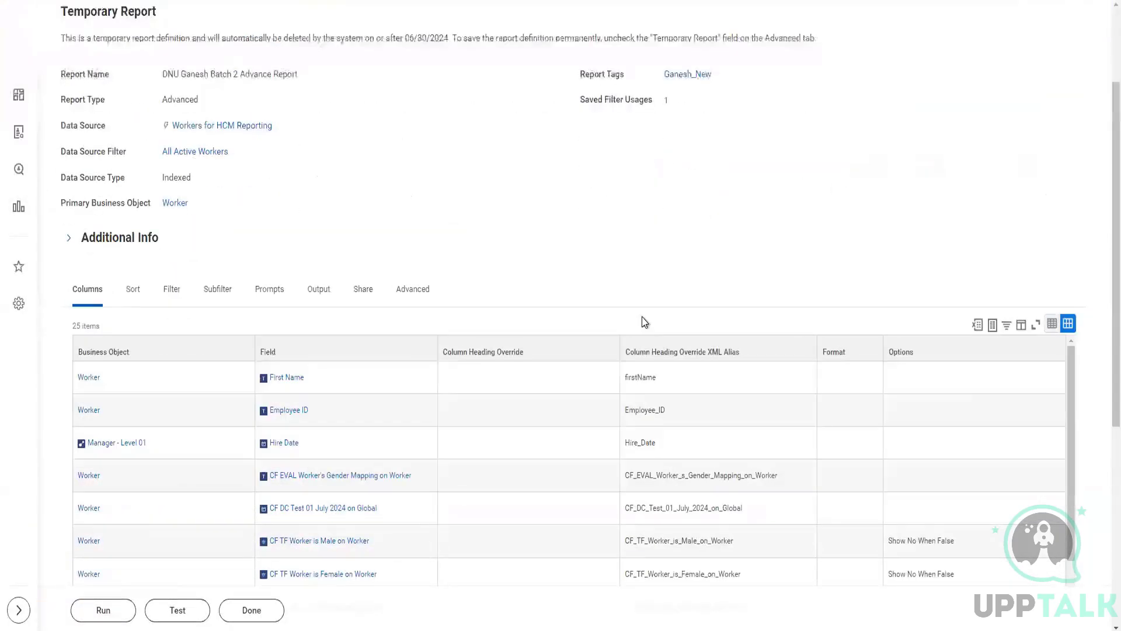
pyautogui.click(103, 610)
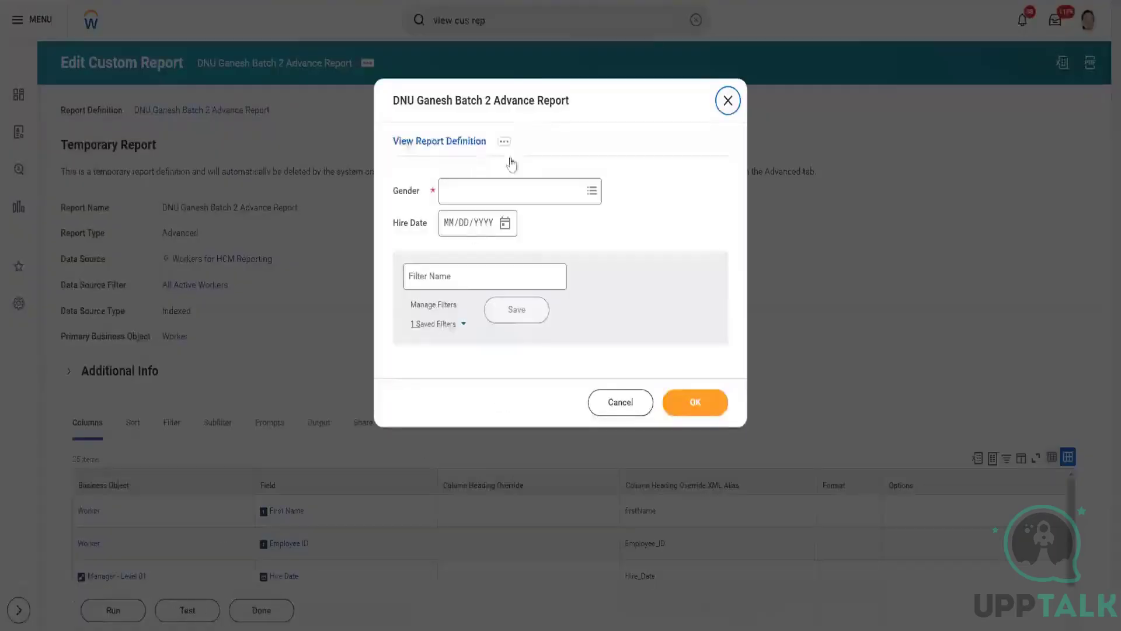
pyautogui.click(459, 336)
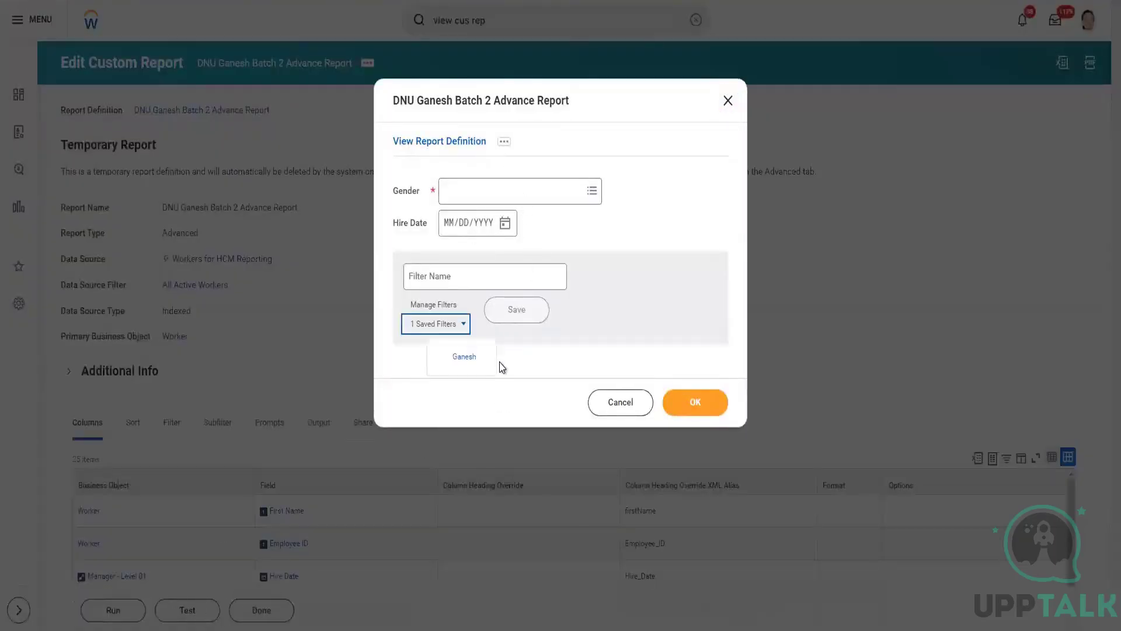
pyautogui.click(699, 397)
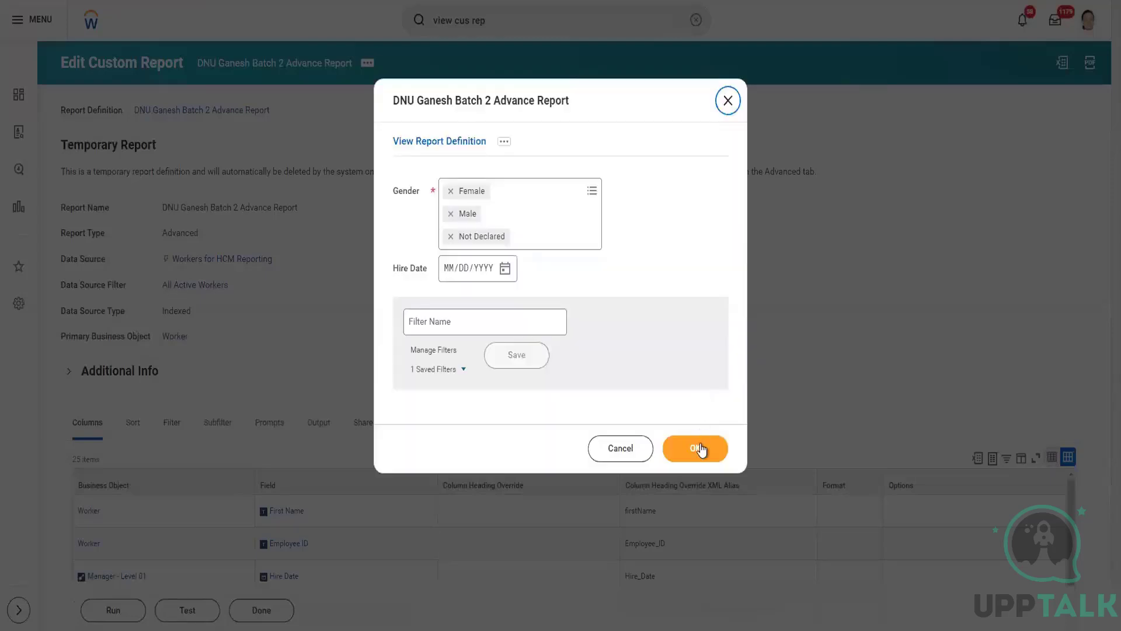
pyautogui.click(700, 447)
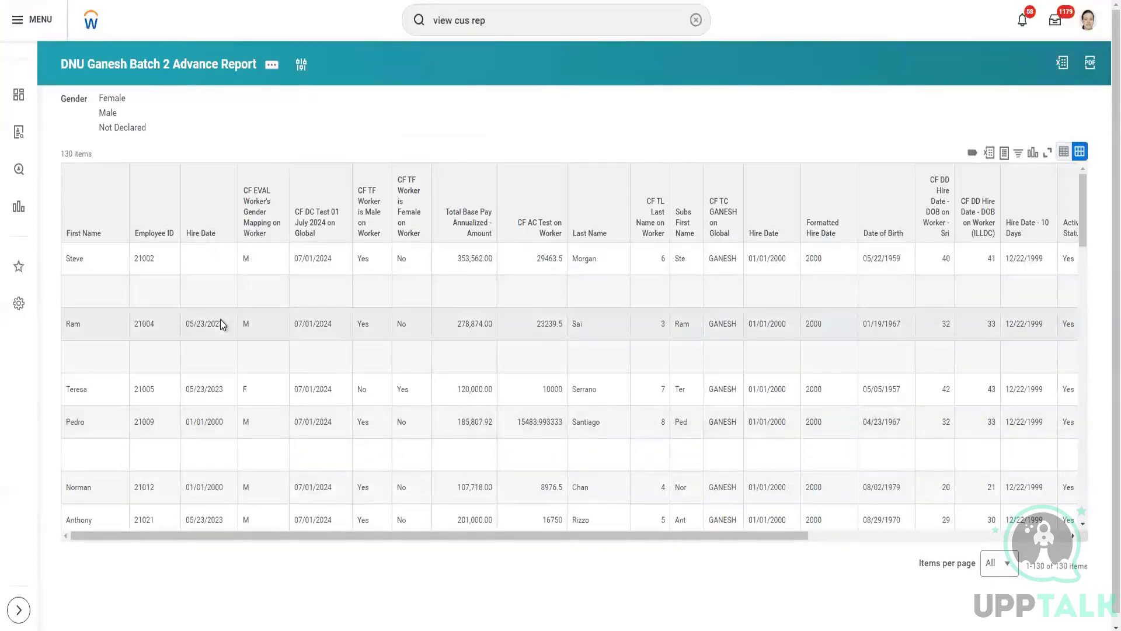
# Step: Examine the manager Hire Date column in the report results and select the first listed worker's employee ID
pyautogui.scroll(-1, 210, 397)
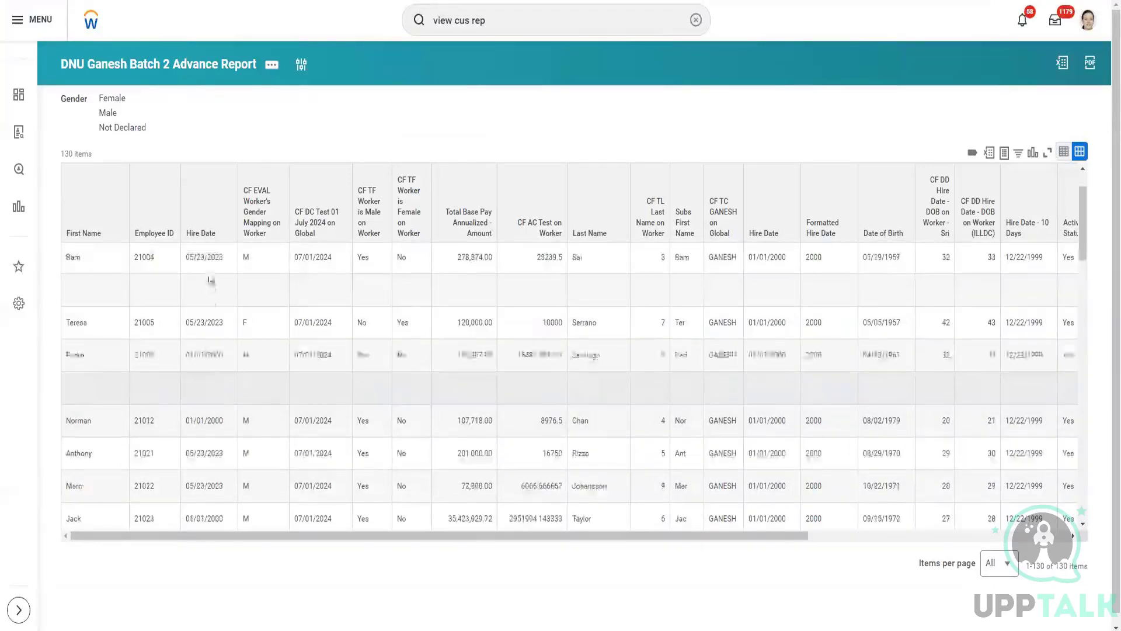
pyautogui.scroll(1, 196, 385)
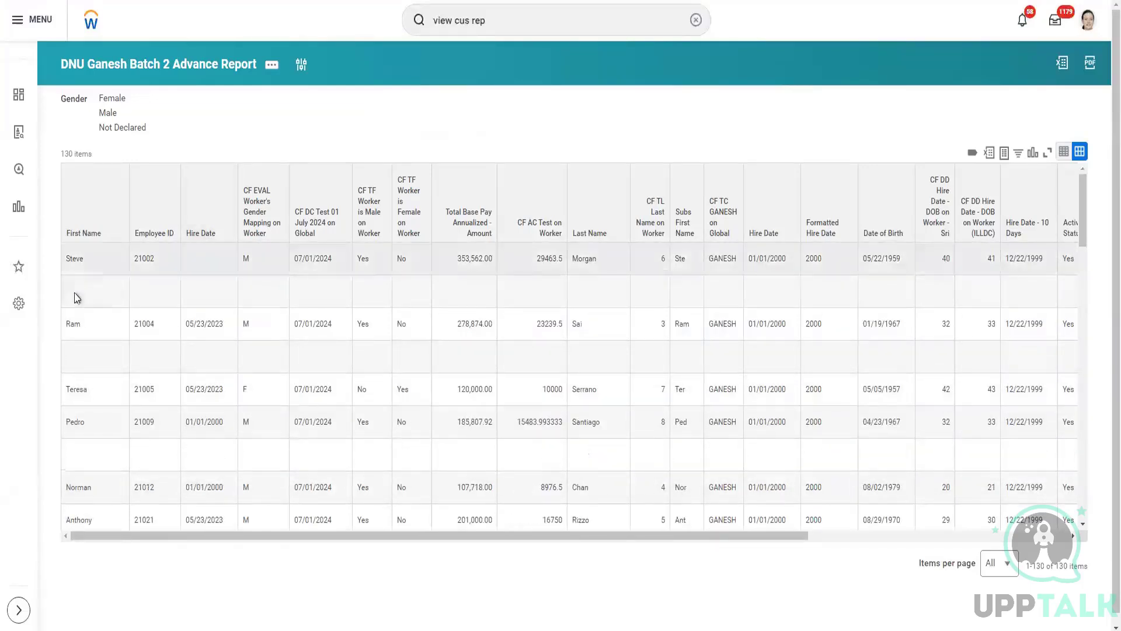
pyautogui.doubleClick(75, 258)
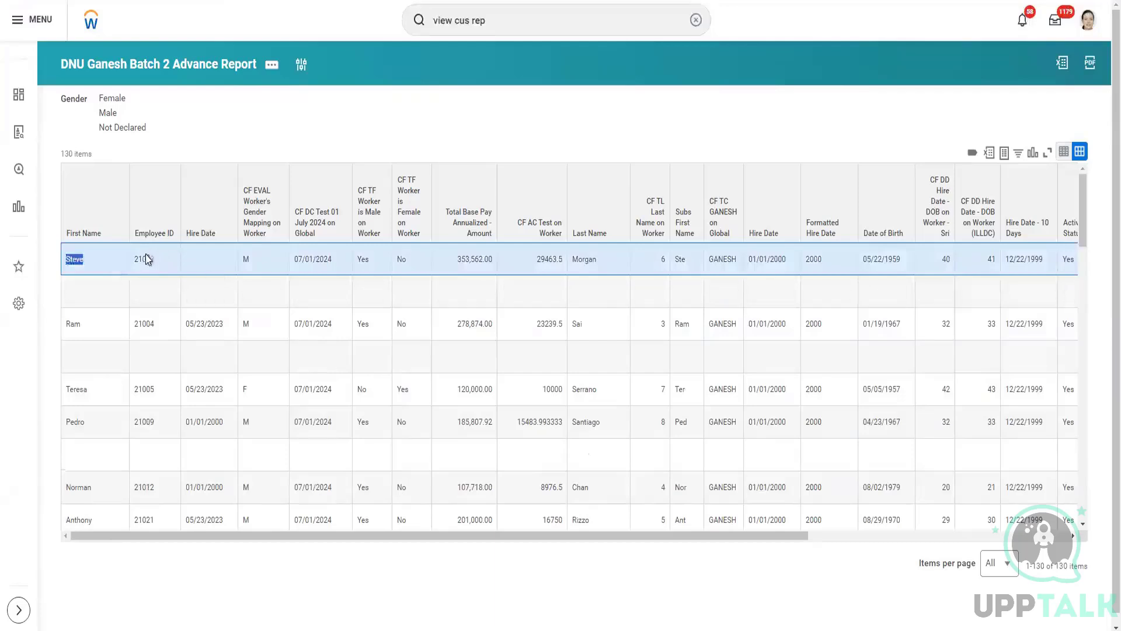
pyautogui.doubleClick(146, 259)
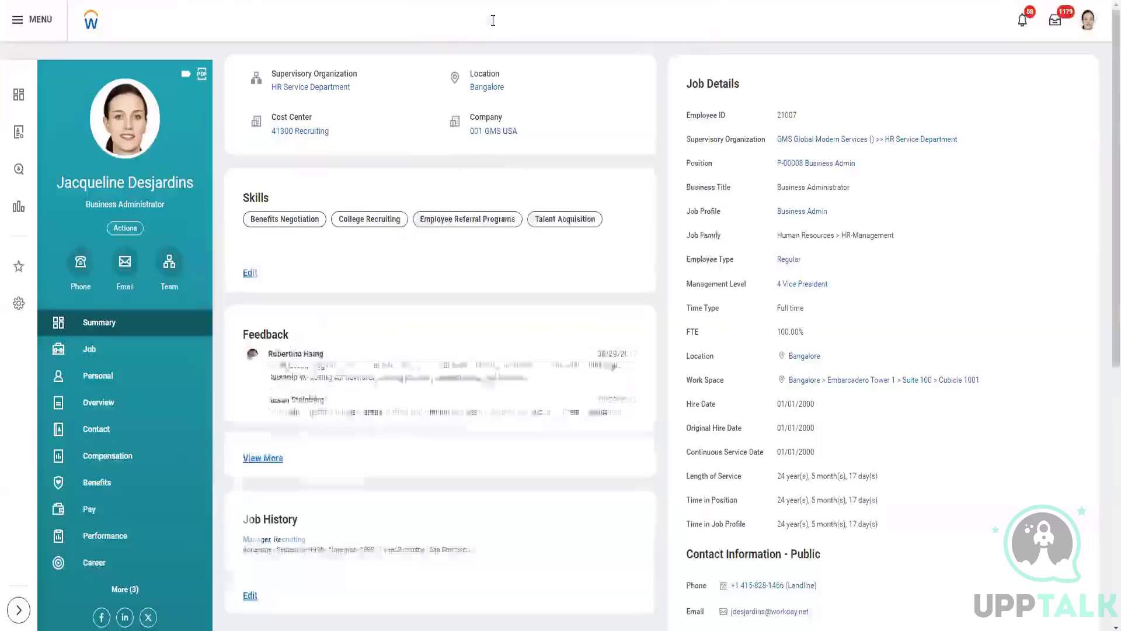
# Step: Search for the first listed worker by employee ID to check the profile, and return to the report's manager hire dates
pyautogui.click(501, 20)
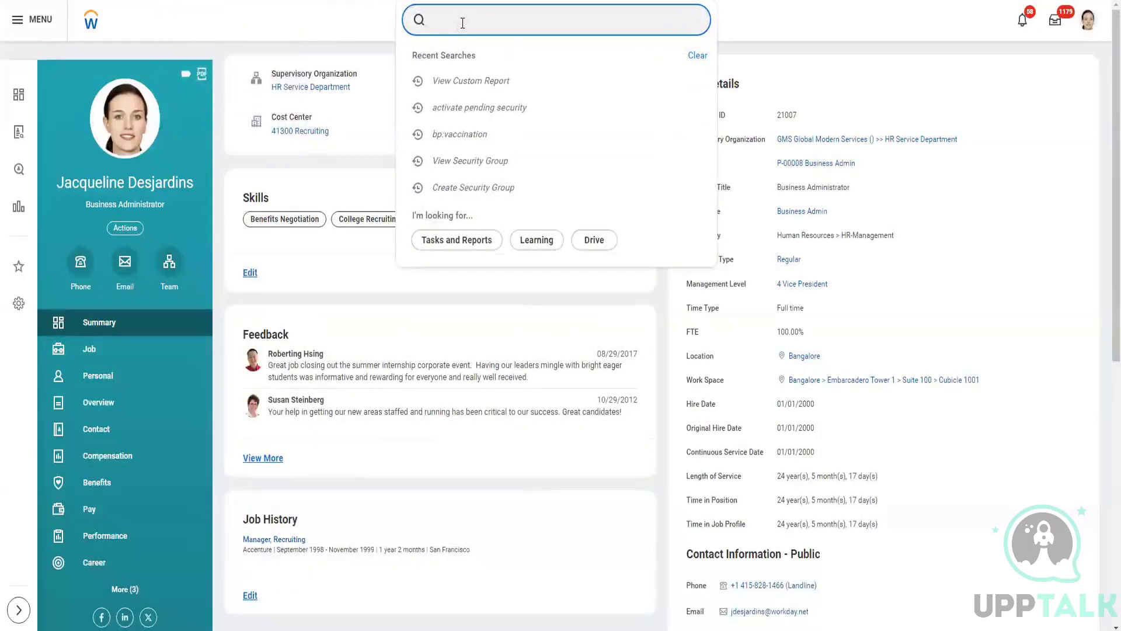
pyautogui.write('21002')
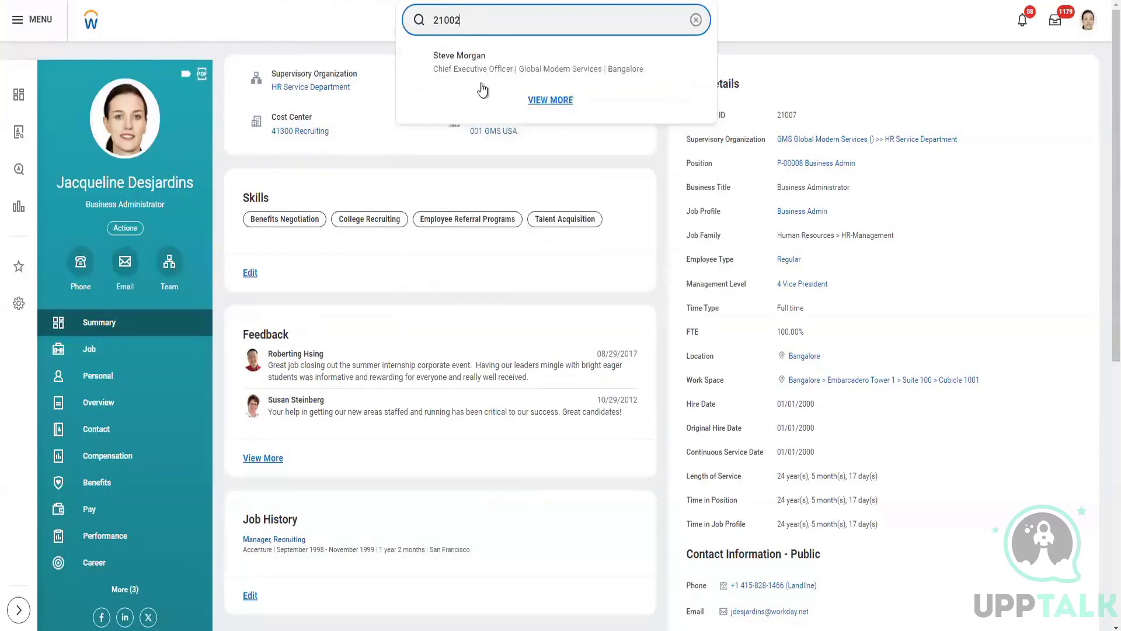
pyautogui.click(491, 70)
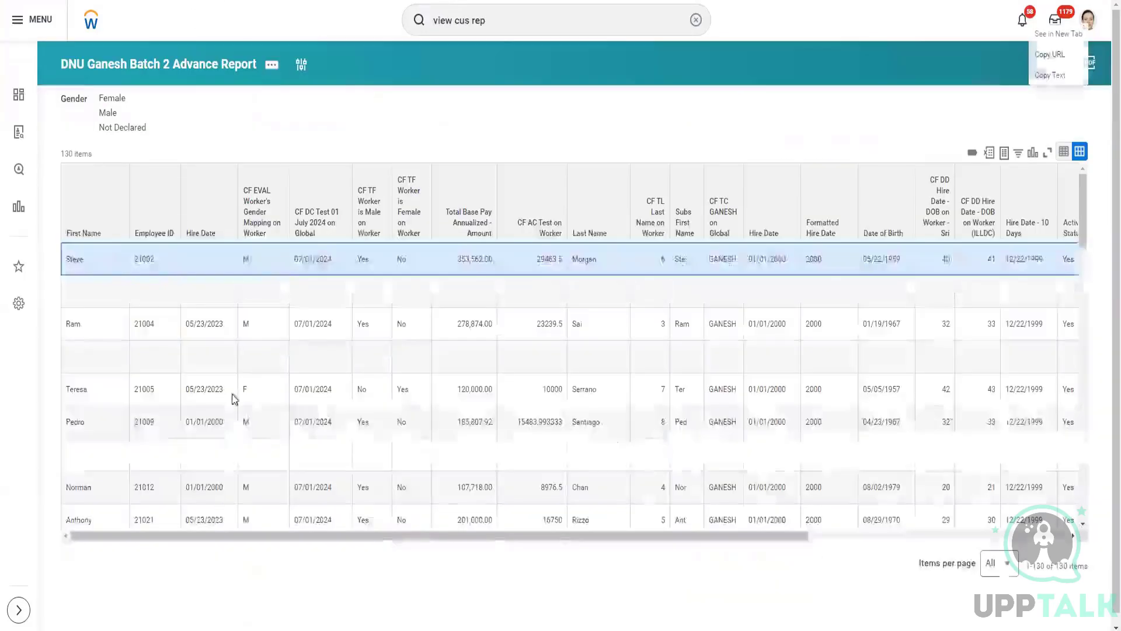
pyautogui.scroll(-5, 228, 380)
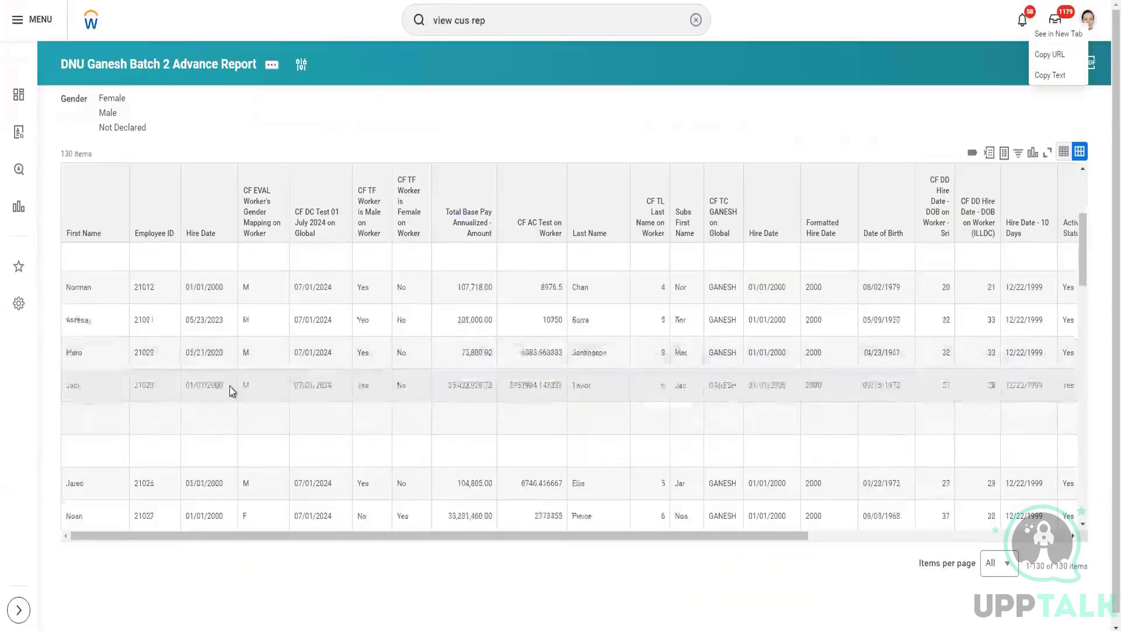
# Step: Examine the manager hire dates throughout the report results and the Manager - Level 01 column in the report definition
pyautogui.scroll(2, 233, 390)
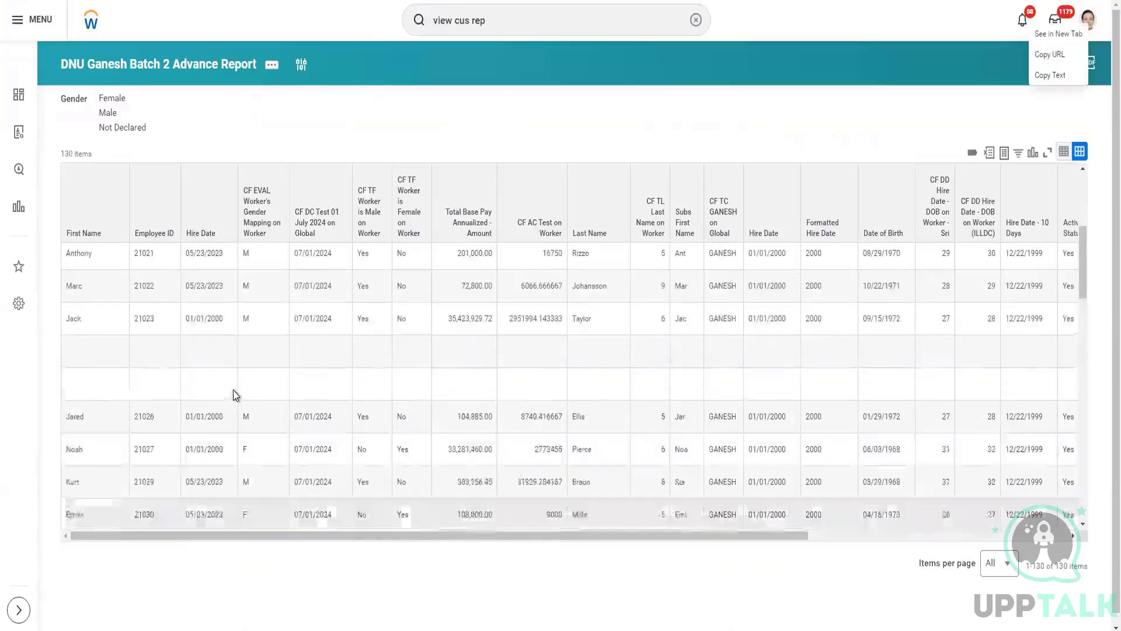
pyautogui.scroll(-5, 199, 409)
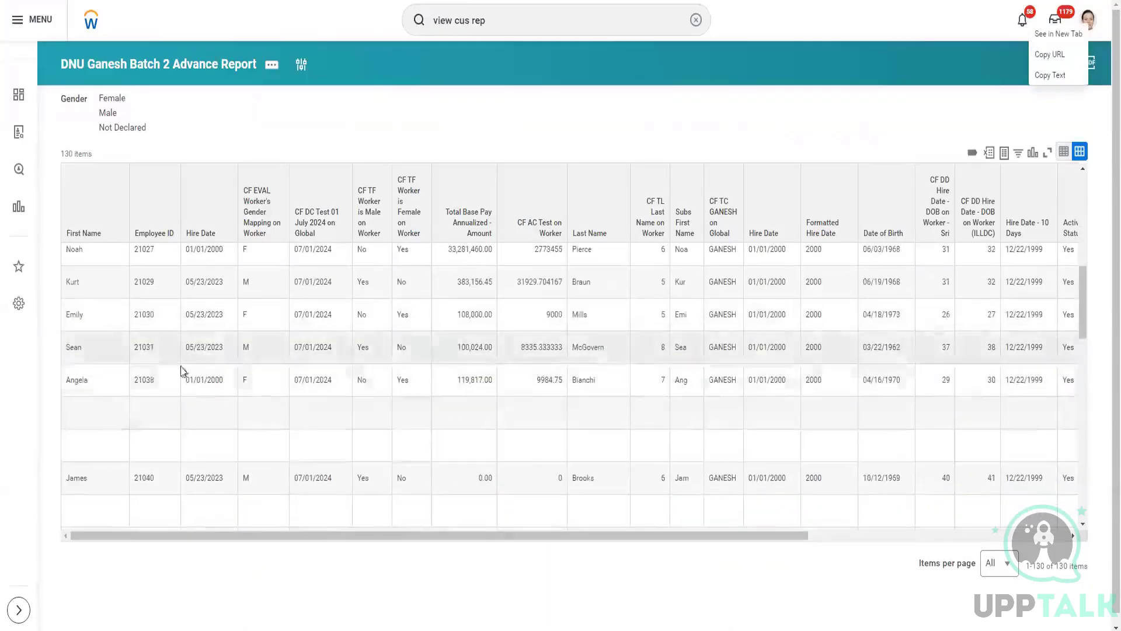
pyautogui.scroll(-1, 225, 496)
pyautogui.scroll(10, 220, 419)
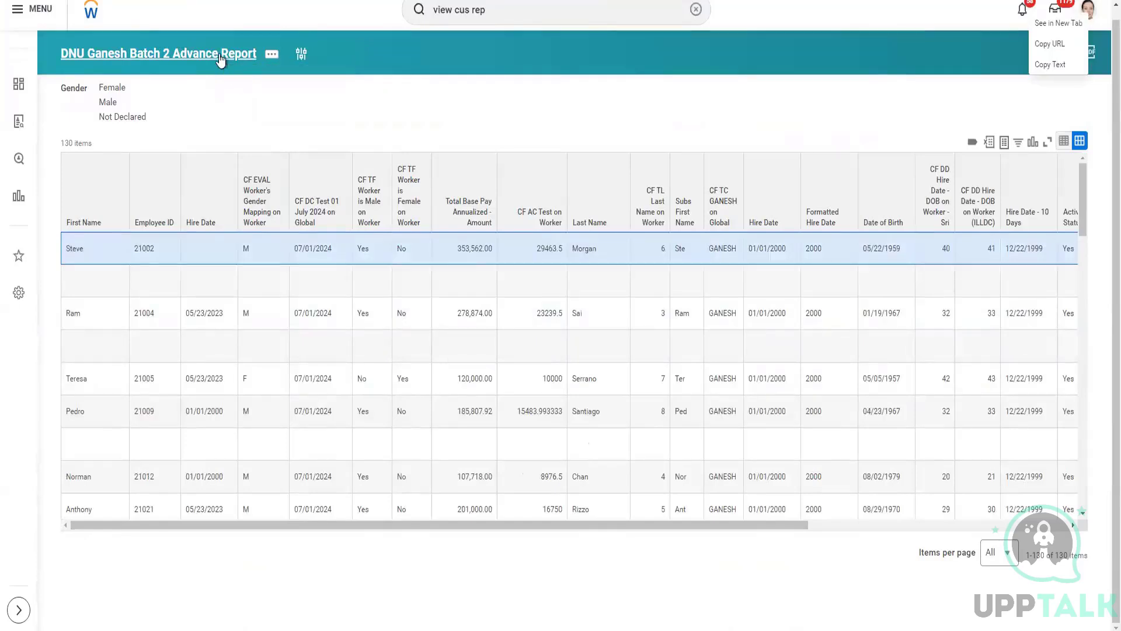
pyautogui.scroll(1, 220, 56)
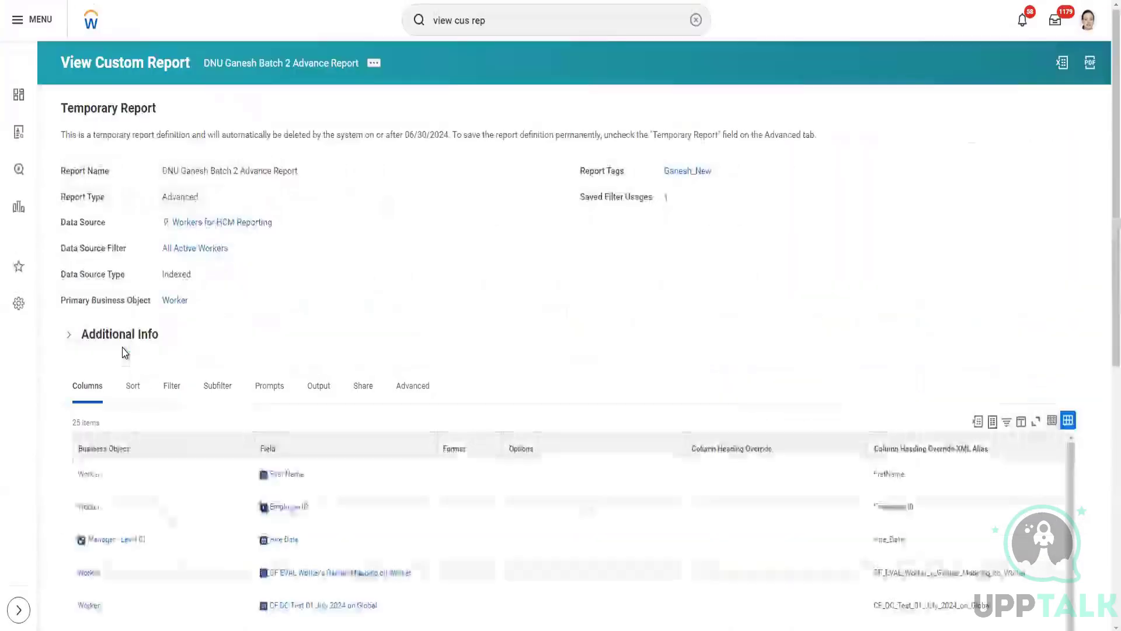
pyautogui.scroll(-1, 295, 371)
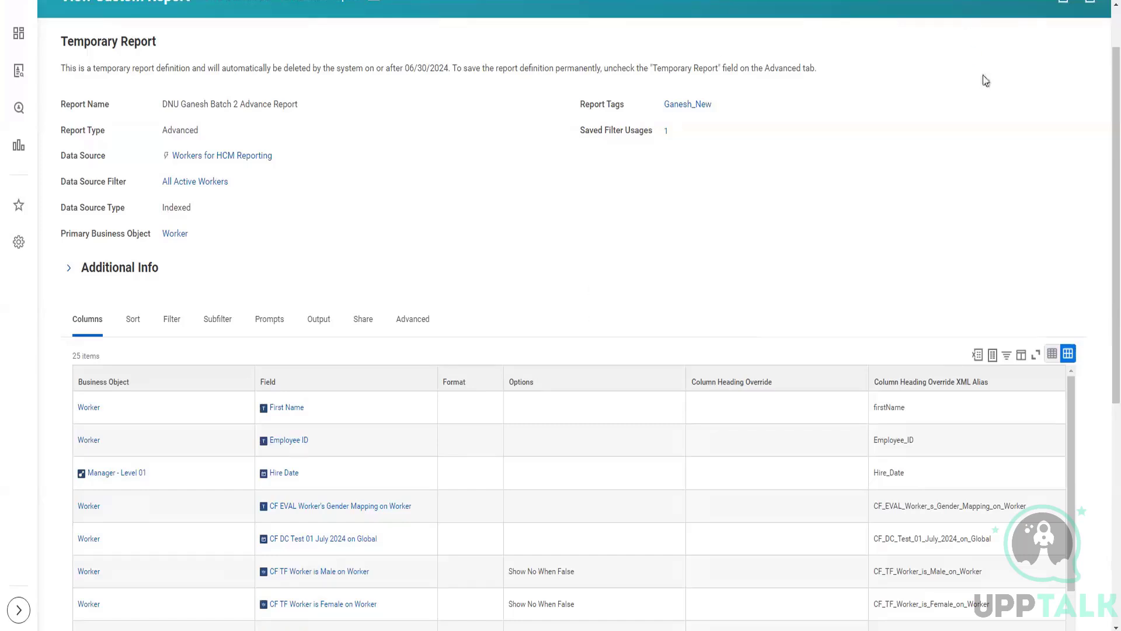
pyautogui.scroll(2, 983, 81)
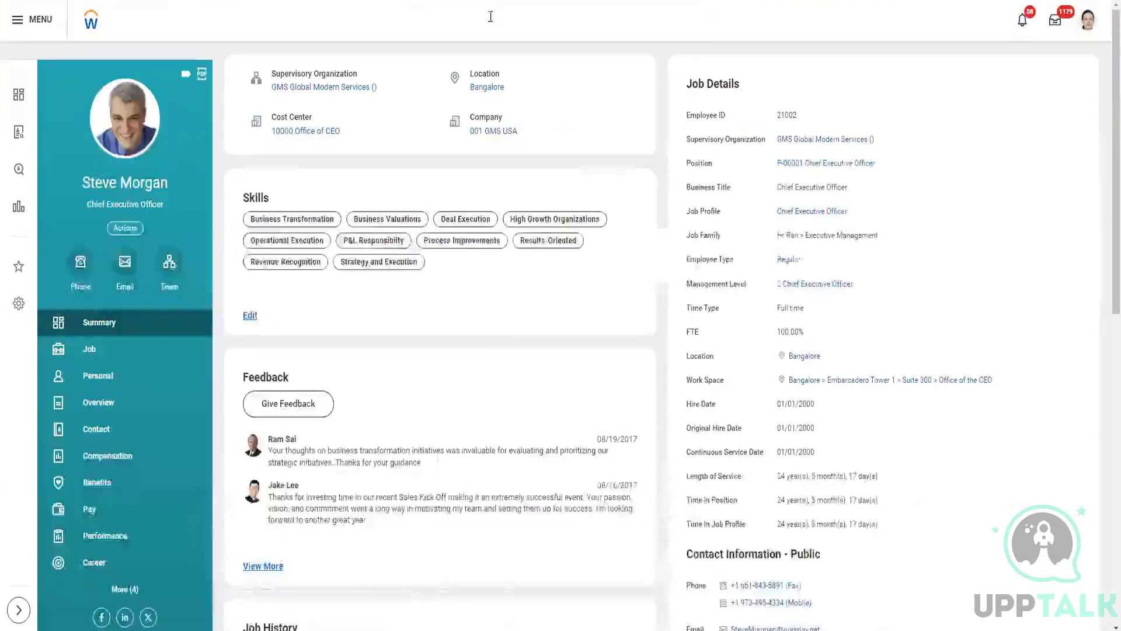
# Step: Start a new calculated field and name it CF Manager's Hire Date LRV on Worker
pyautogui.write('cre cal fiel')
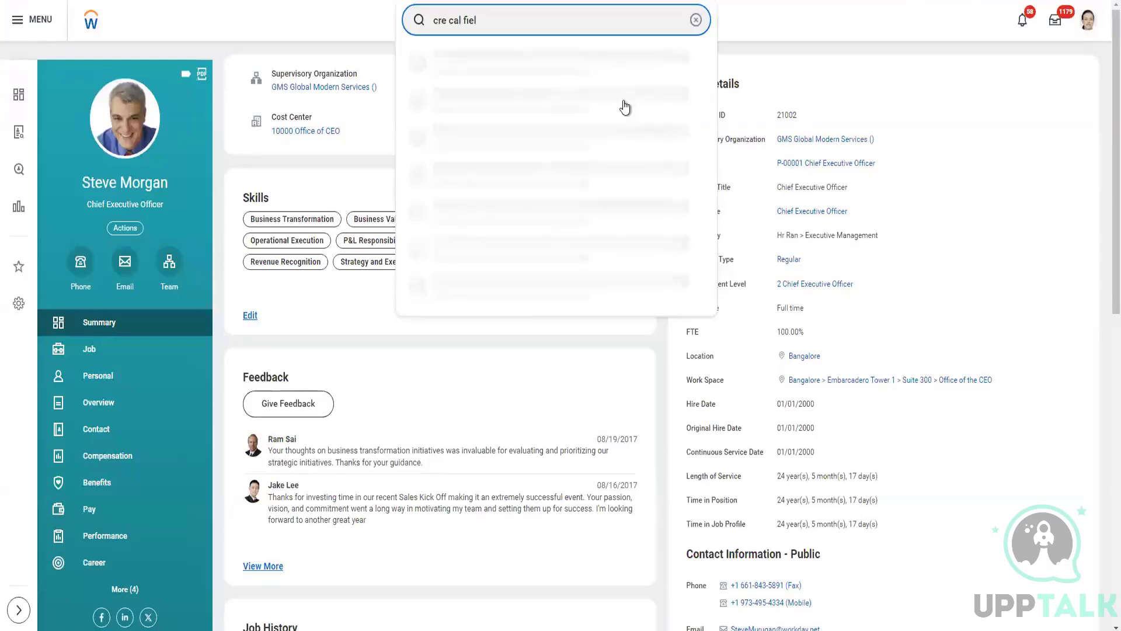
pyautogui.click(546, 56)
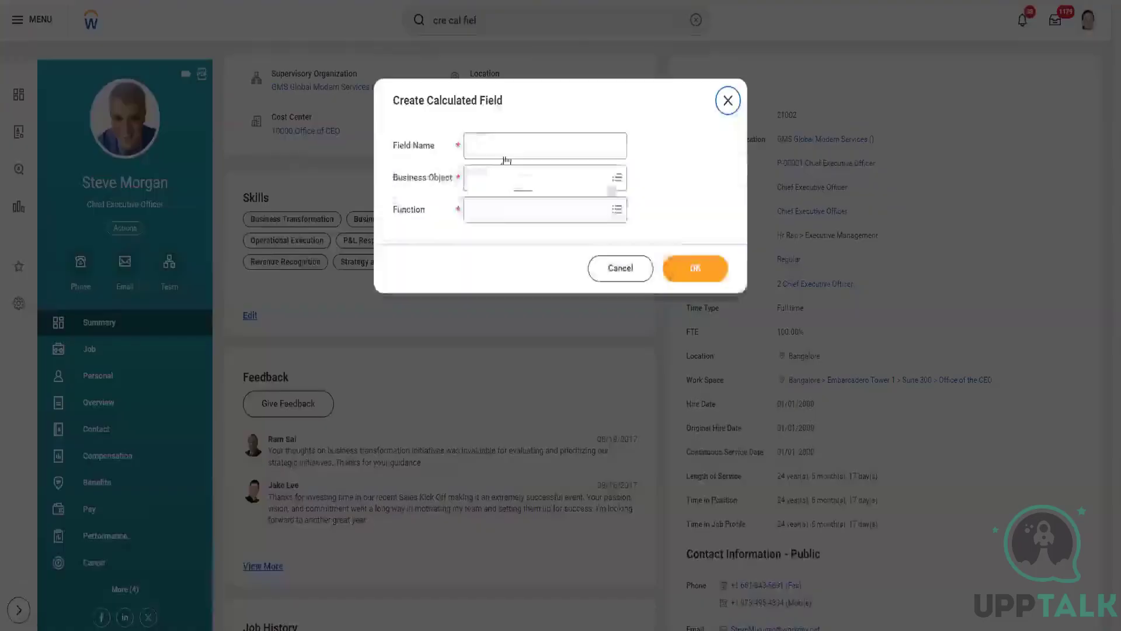
pyautogui.click(493, 138)
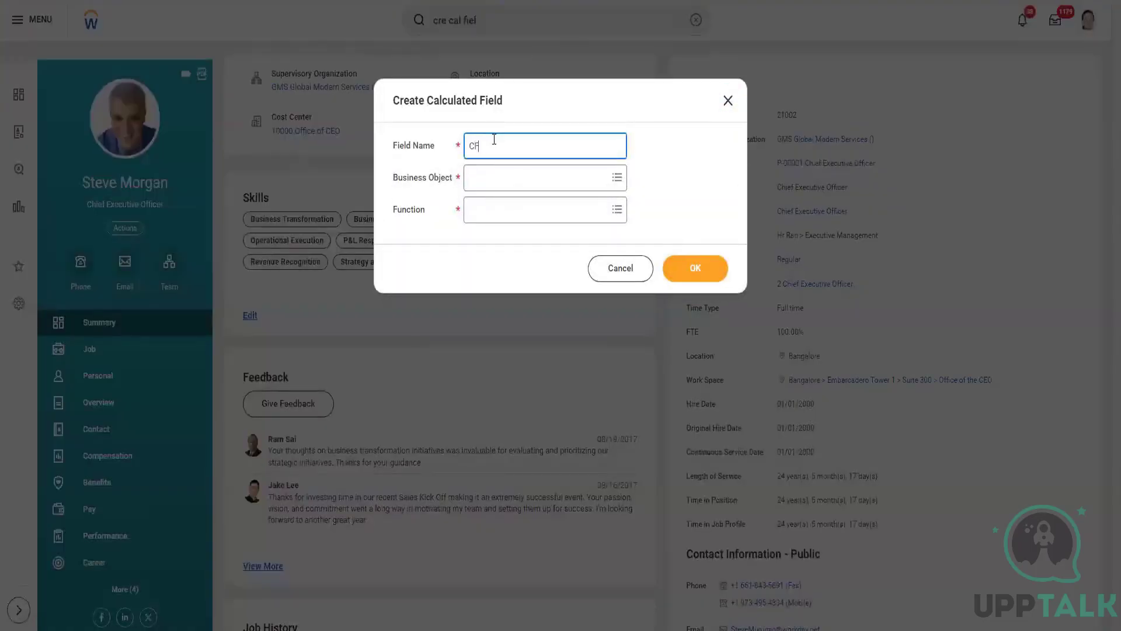
pyautogui.write("CF Manager's Hire Date LRV on Worker")
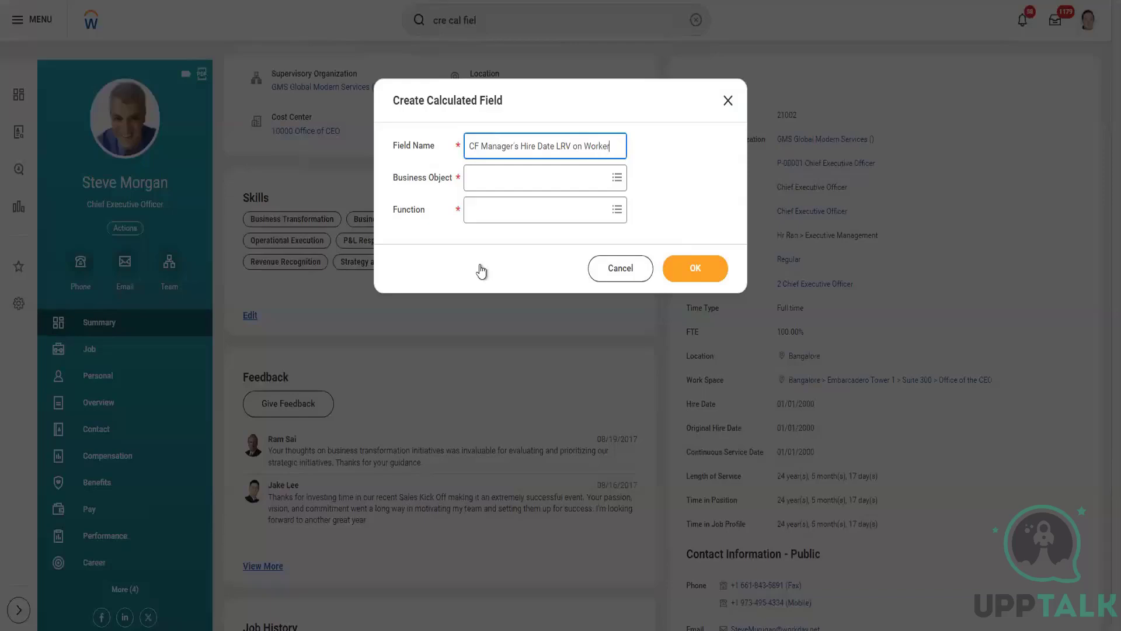
# Step: Set the calculated field's business object to Worker and its function to Lookup Related Value, and continue to its definition
pyautogui.click(508, 181)
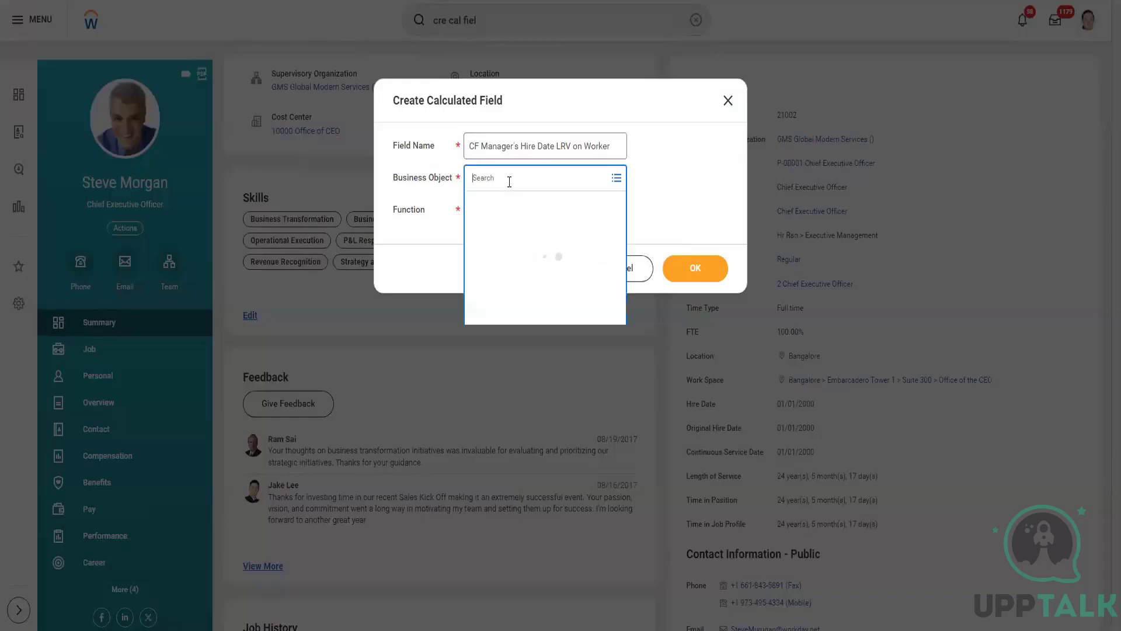
pyautogui.write('Worker')
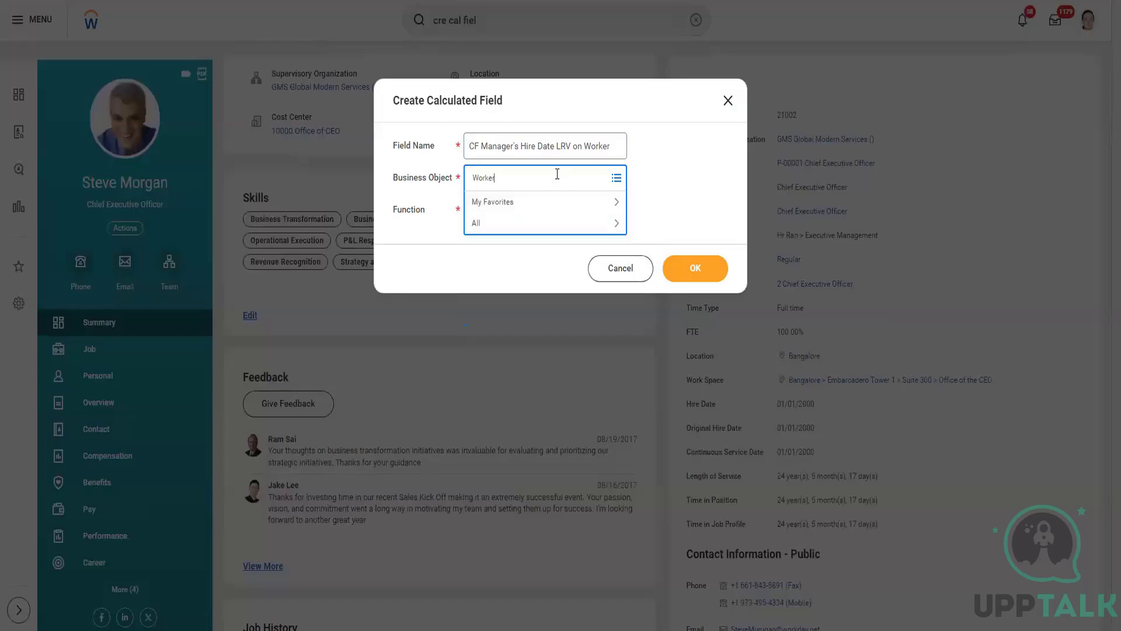
pyautogui.press('Return')
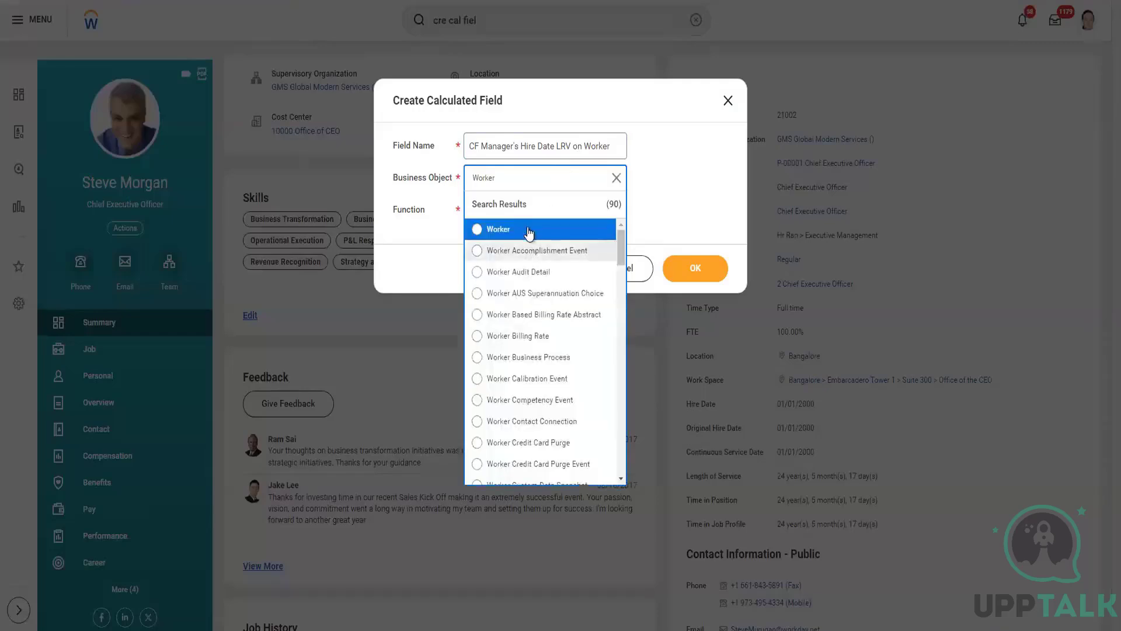
pyautogui.click(508, 229)
pyautogui.click(487, 209)
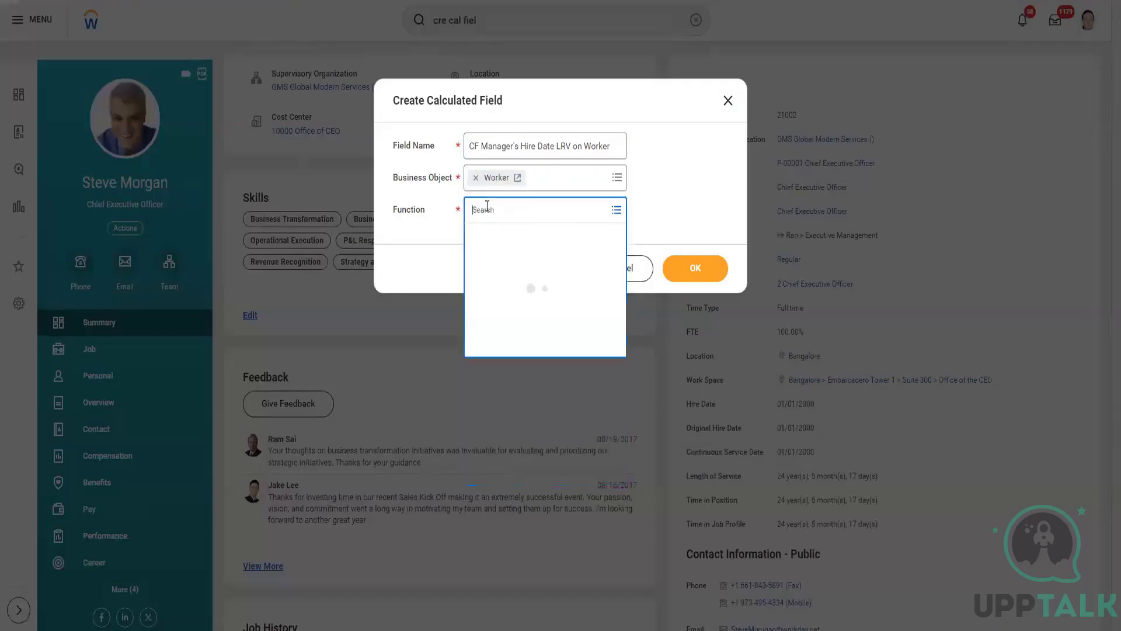
pyautogui.write('Inv')
pyautogui.click(701, 267)
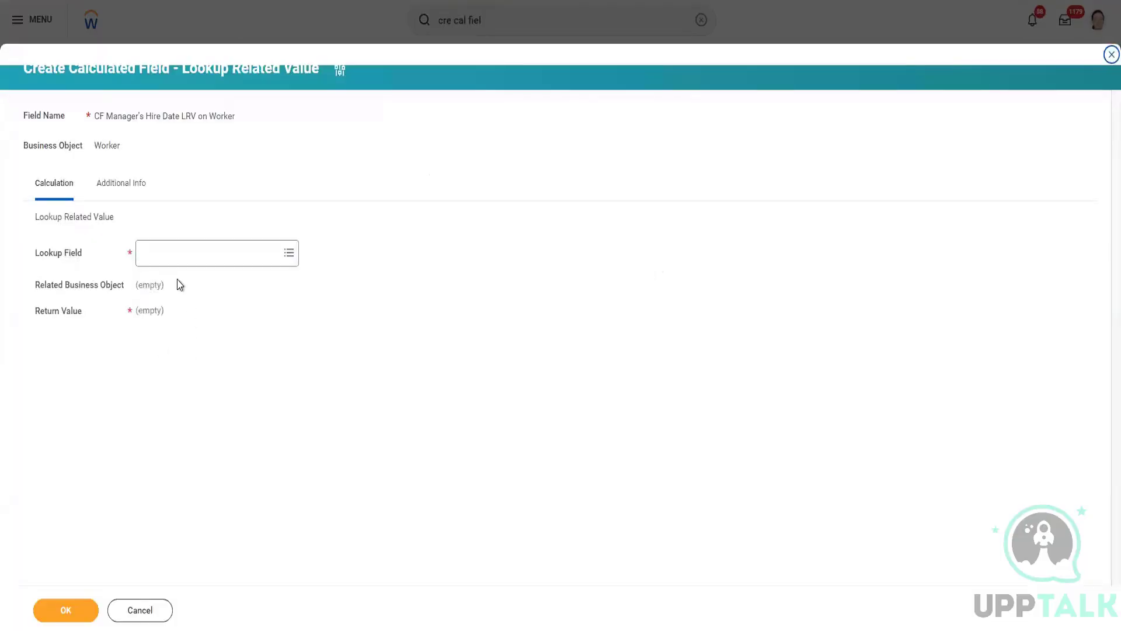
# Step: Set the calculation's lookup field to Manager - Level 01
pyautogui.click(176, 255)
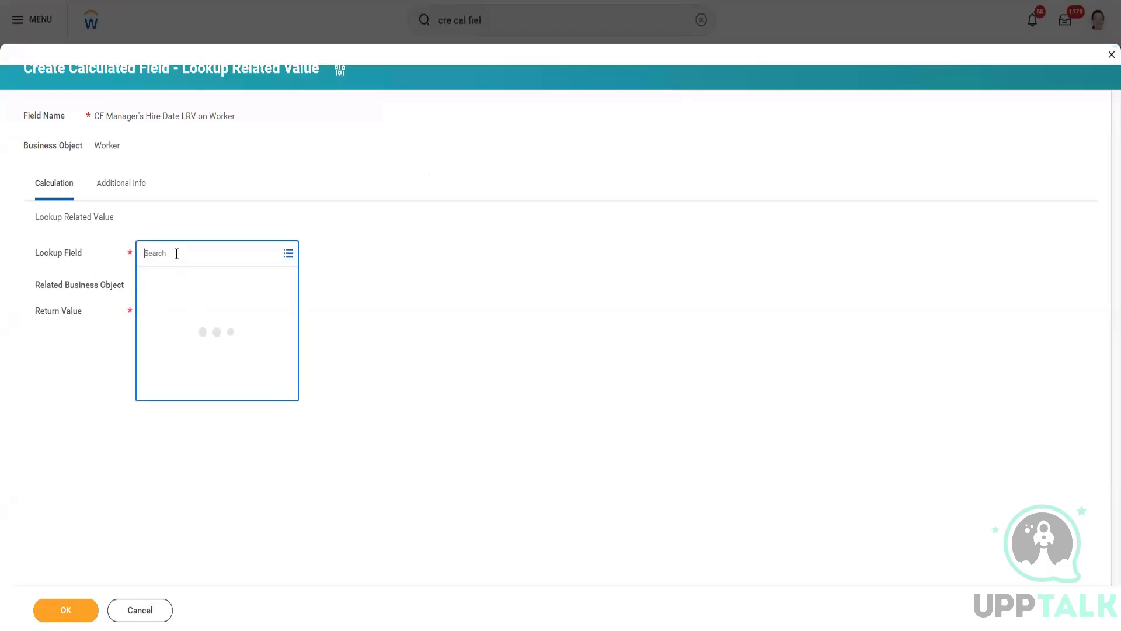
pyautogui.write('Manager leve')
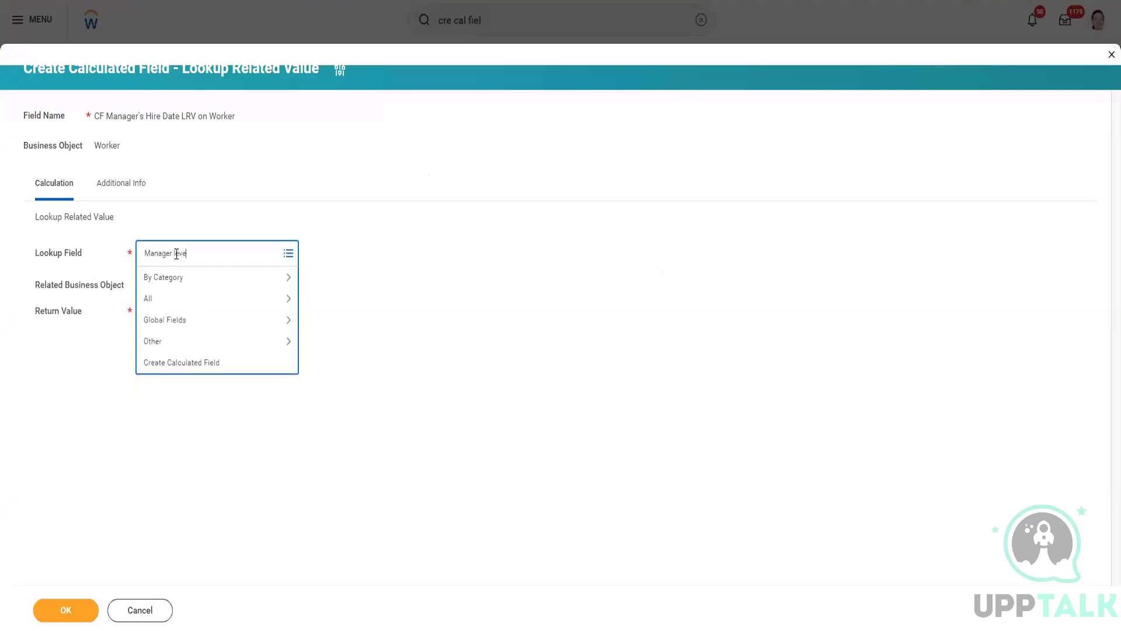
pyautogui.press('Return')
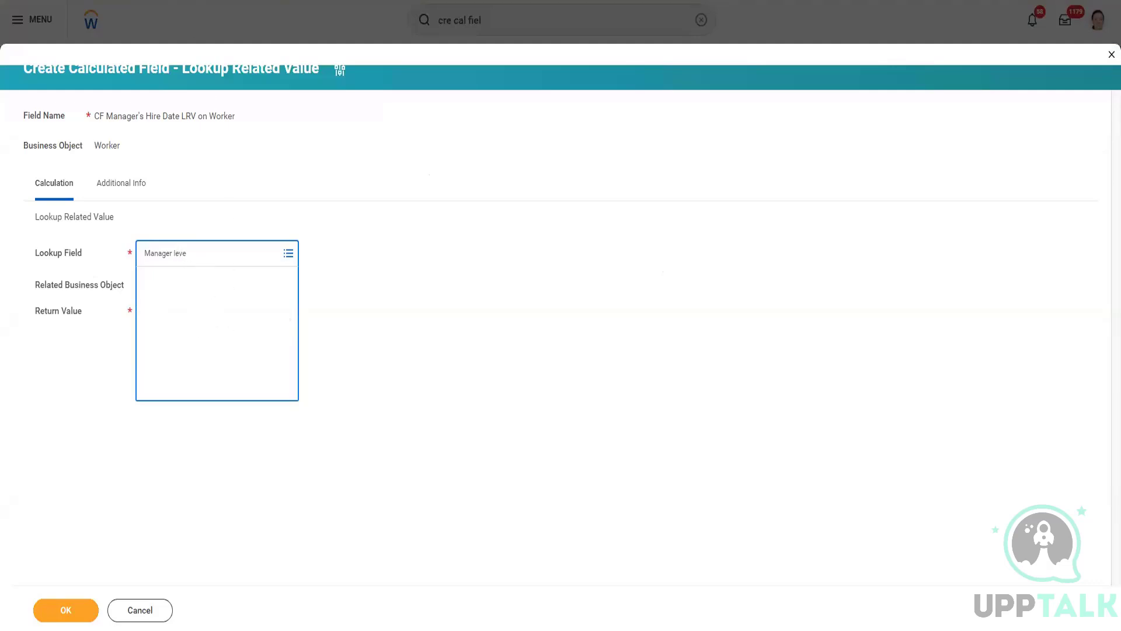
pyautogui.click(215, 310)
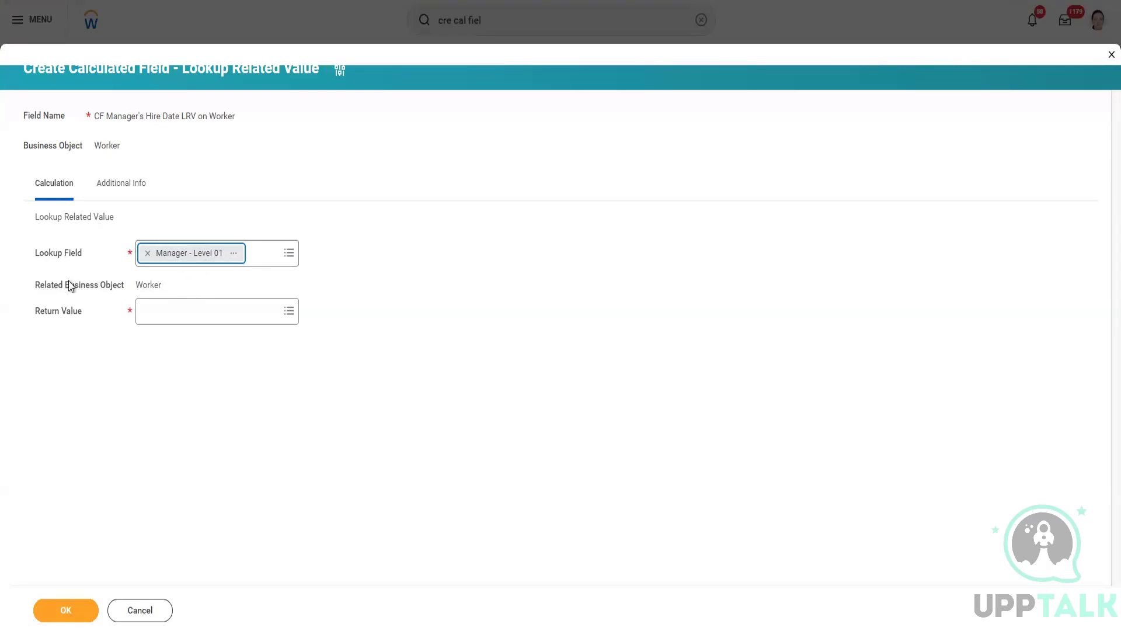
# Step: Set the return value to the date field Hire Date and save the calculated field
pyautogui.click(162, 308)
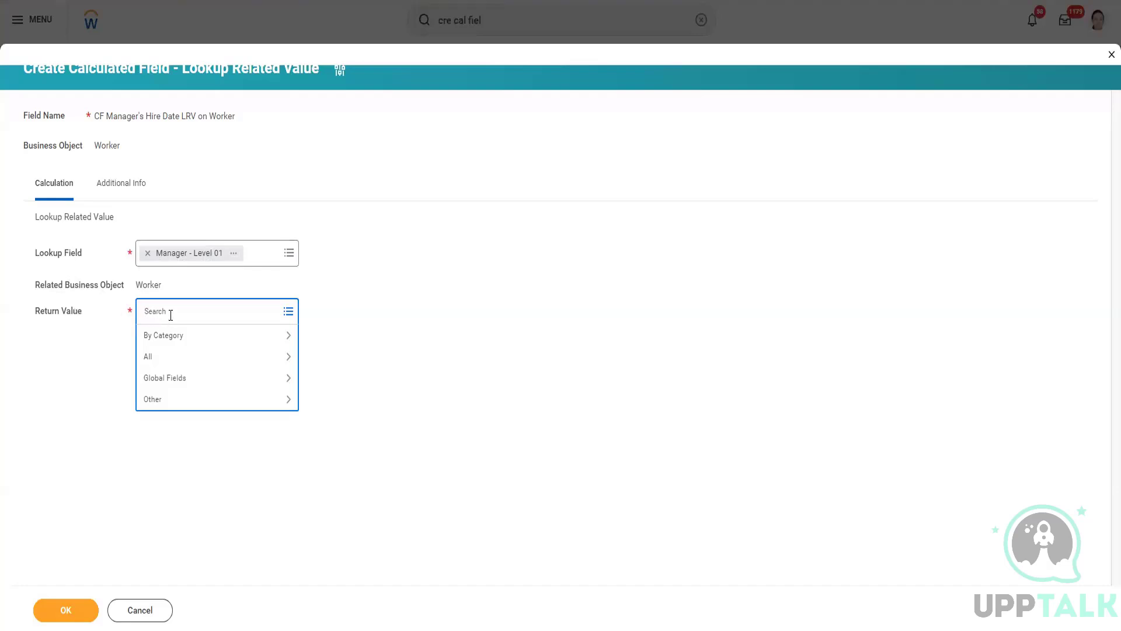
pyautogui.write('Hire date')
pyautogui.press('Return')
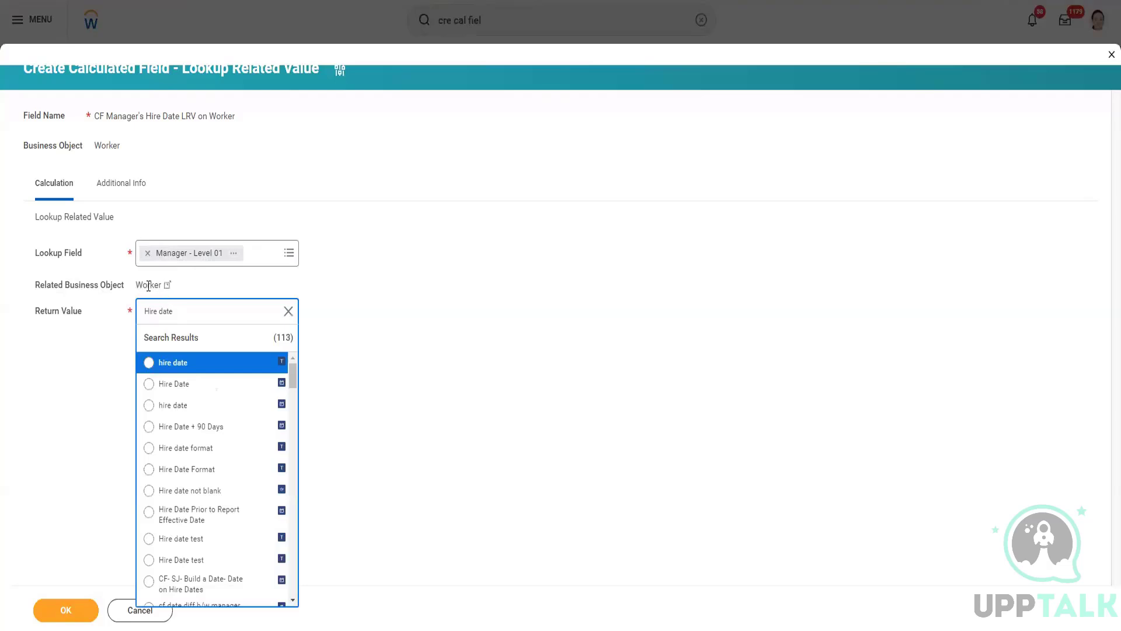
pyautogui.click(205, 387)
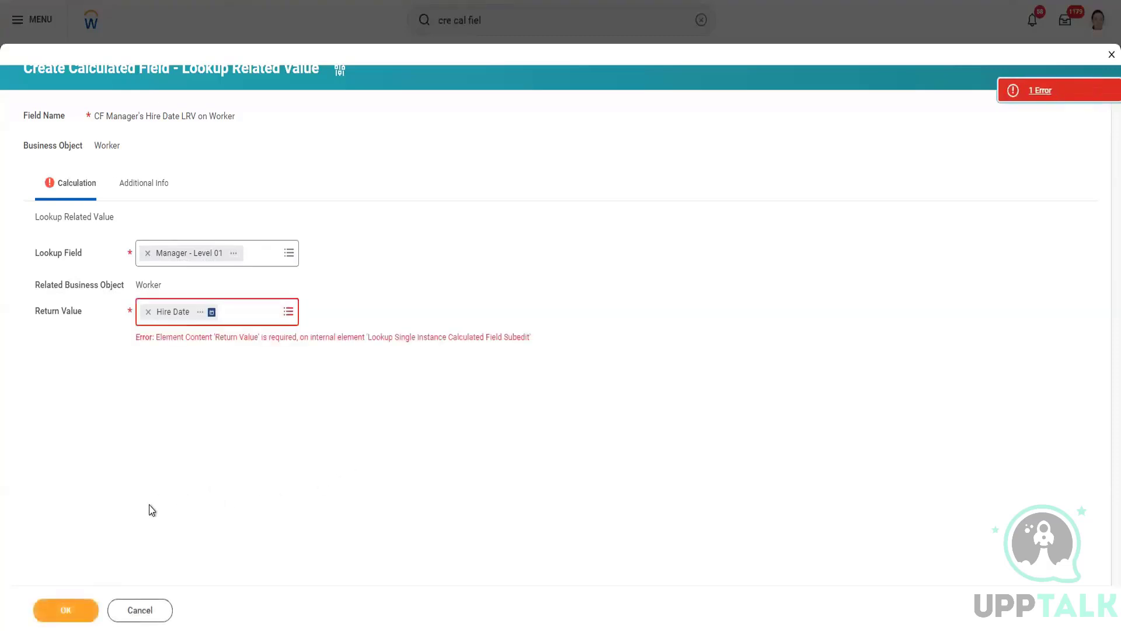
pyautogui.click(81, 611)
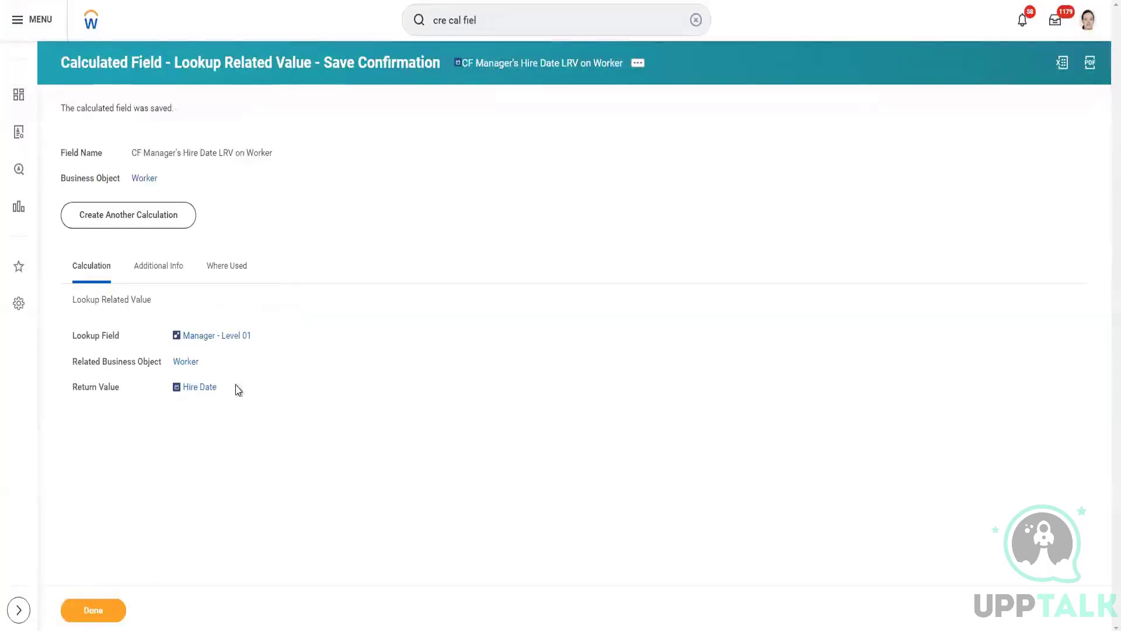
# Step: Copy the saved calculated field's name and open the custom report's definition for editing
pyautogui.rightClick(546, 68)
pyautogui.click(575, 119)
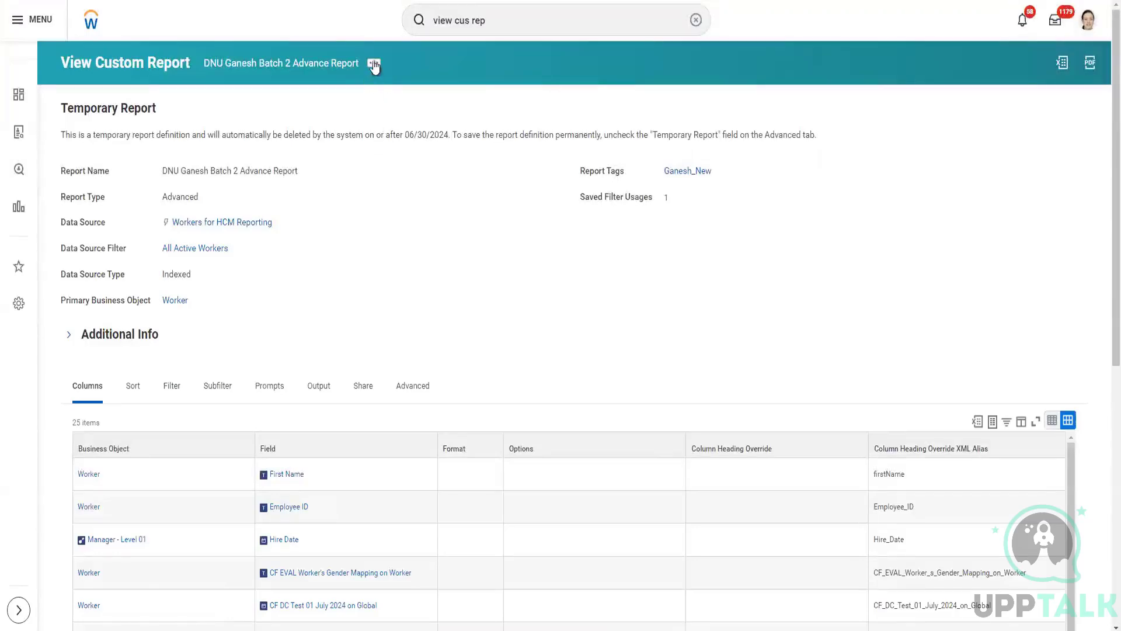
pyautogui.click(374, 64)
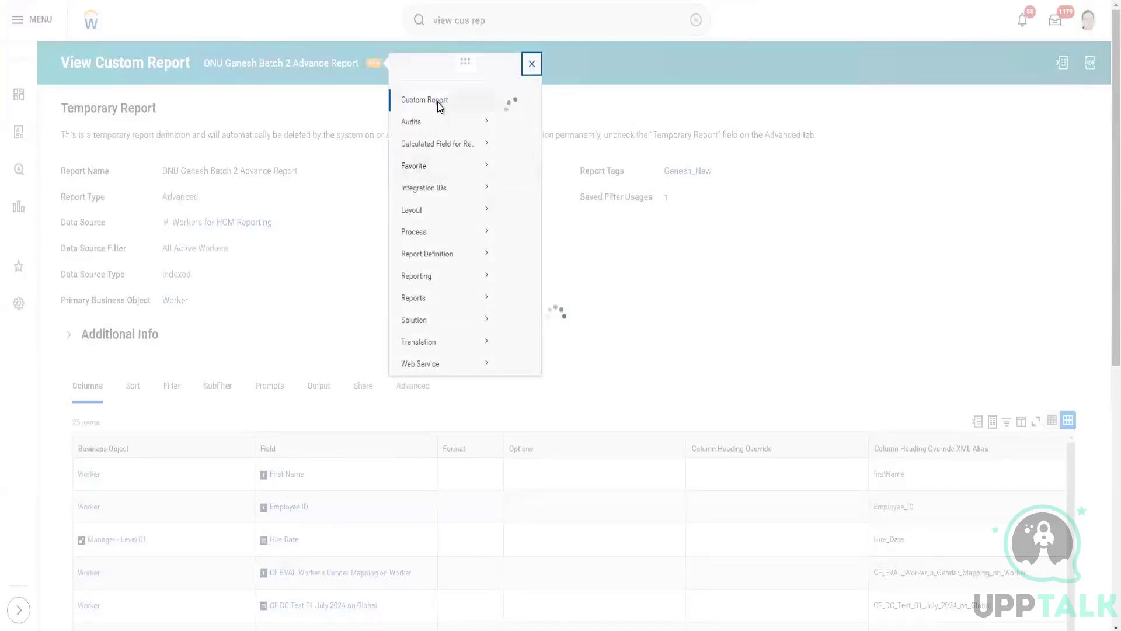
pyautogui.moveTo(448, 122)
pyautogui.click(513, 116)
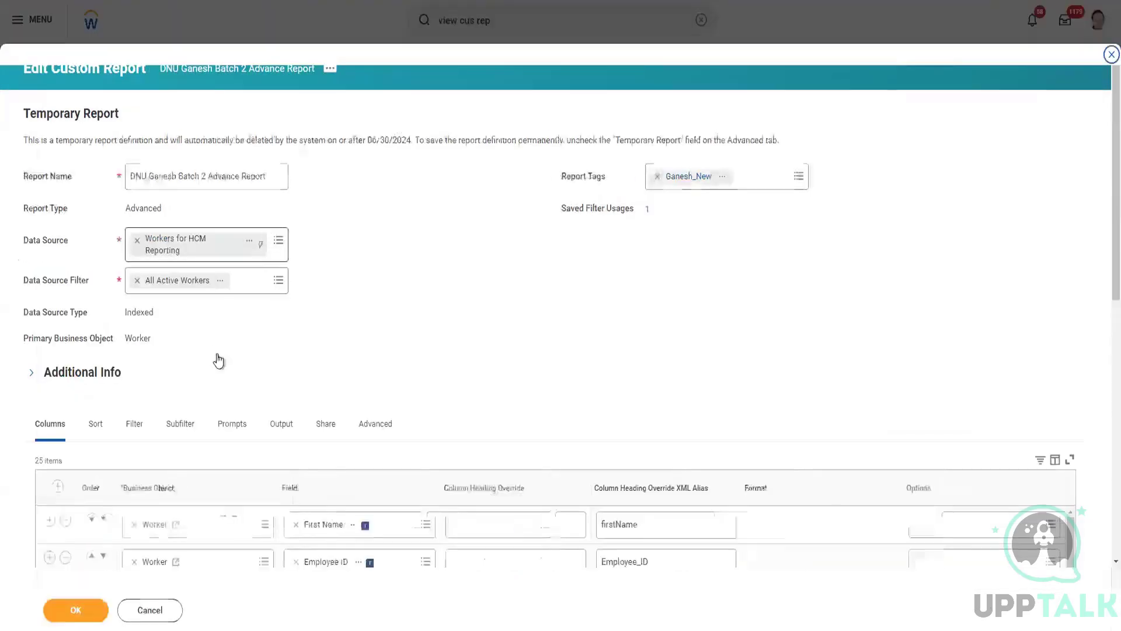
# Step: Add a Worker column below Employee ID using the field CF Manager's Hire Date LRV on Worker
pyautogui.scroll(-6, 212, 374)
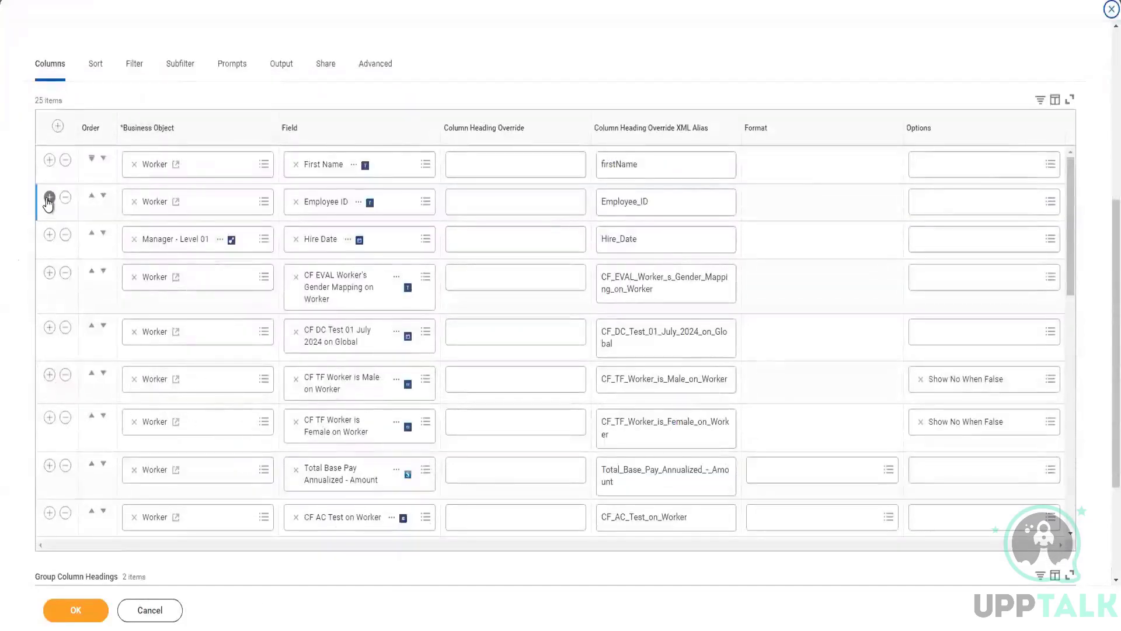
pyautogui.click(49, 198)
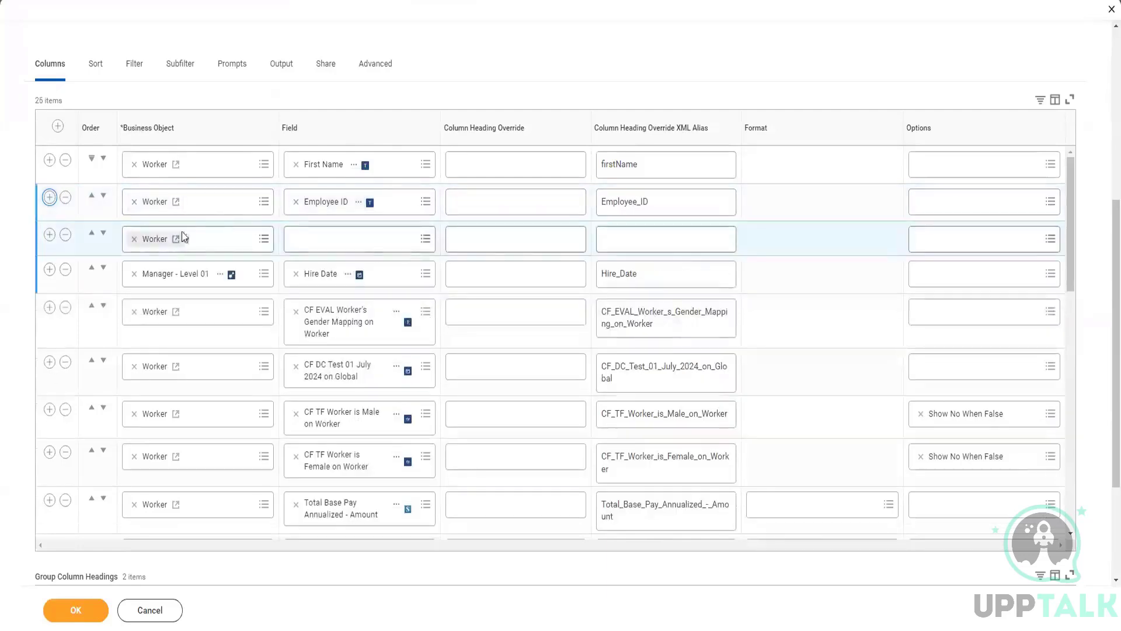
pyautogui.click(367, 239)
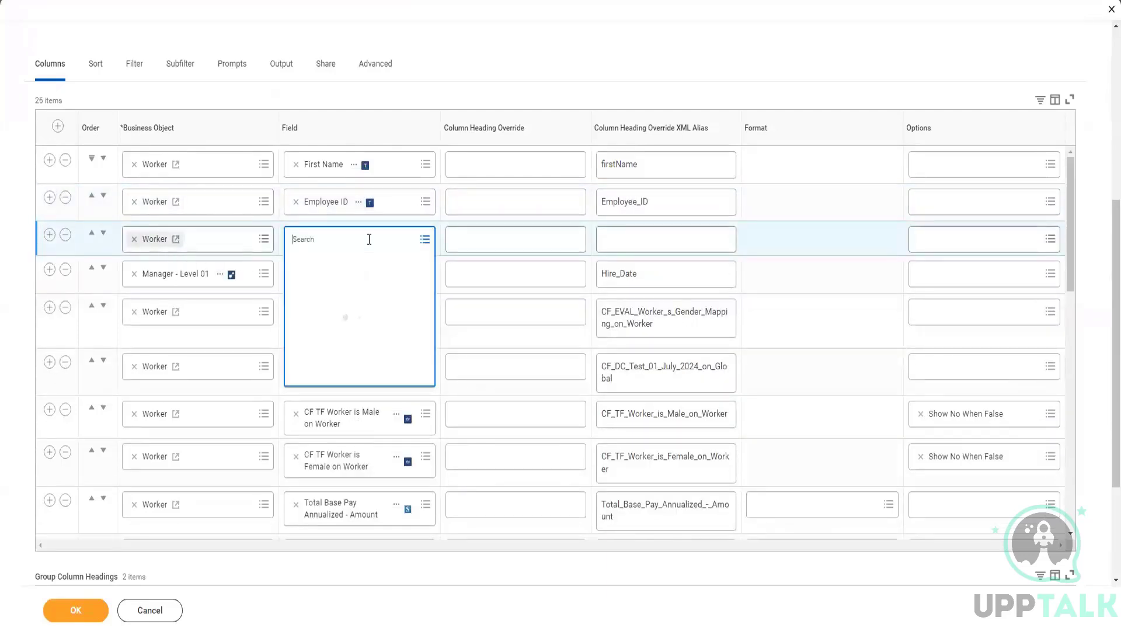
pyautogui.write("CF Manager's Hire Date LRV on Worker")
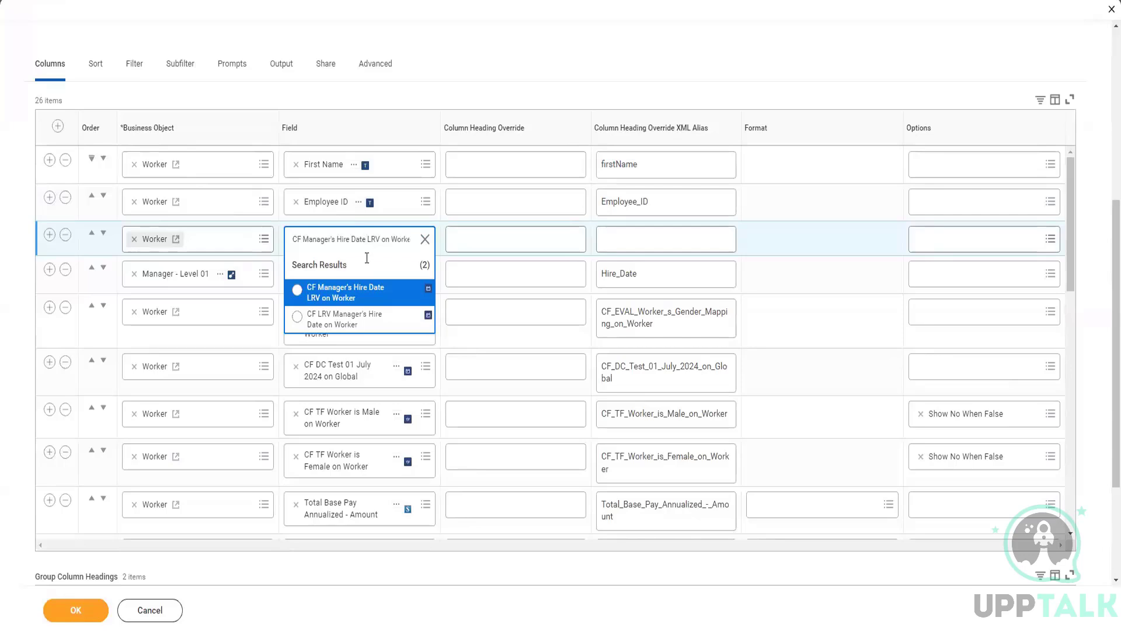
pyautogui.click(346, 293)
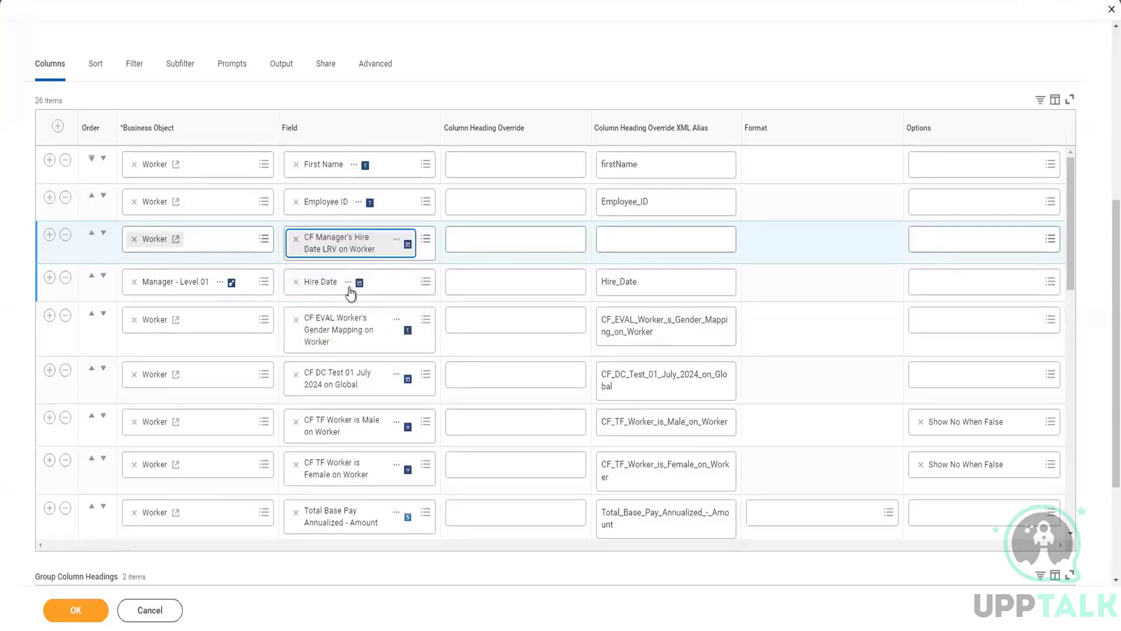
# Step: Set the new calculated field column's heading override to Manager's Hire Date LRV
pyautogui.click(648, 238)
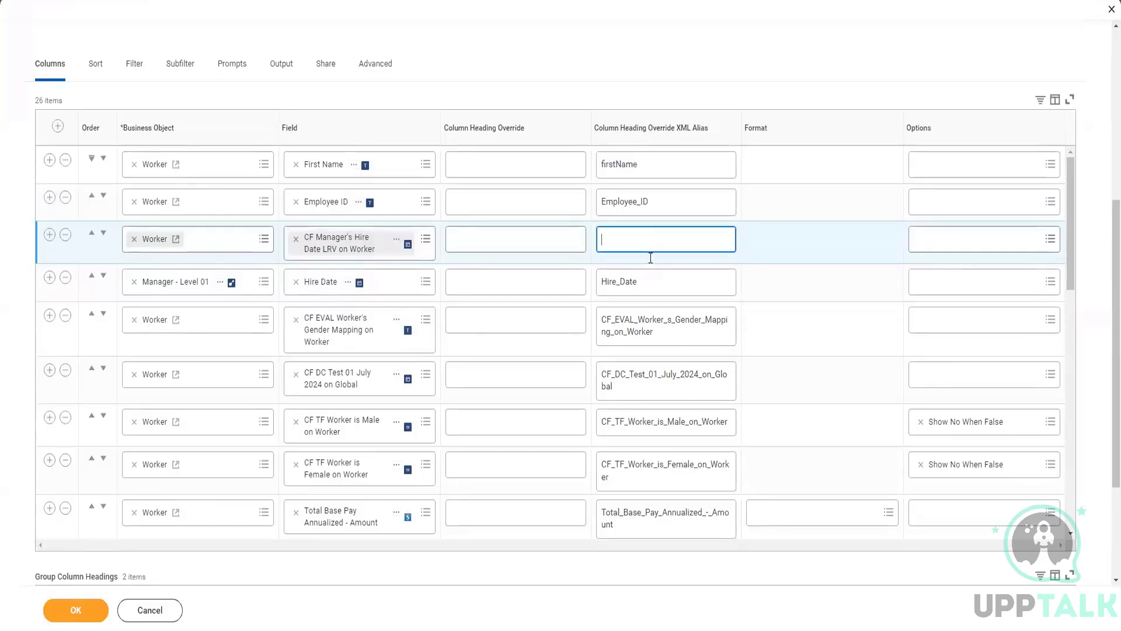
pyautogui.click(536, 241)
pyautogui.write('Manager')
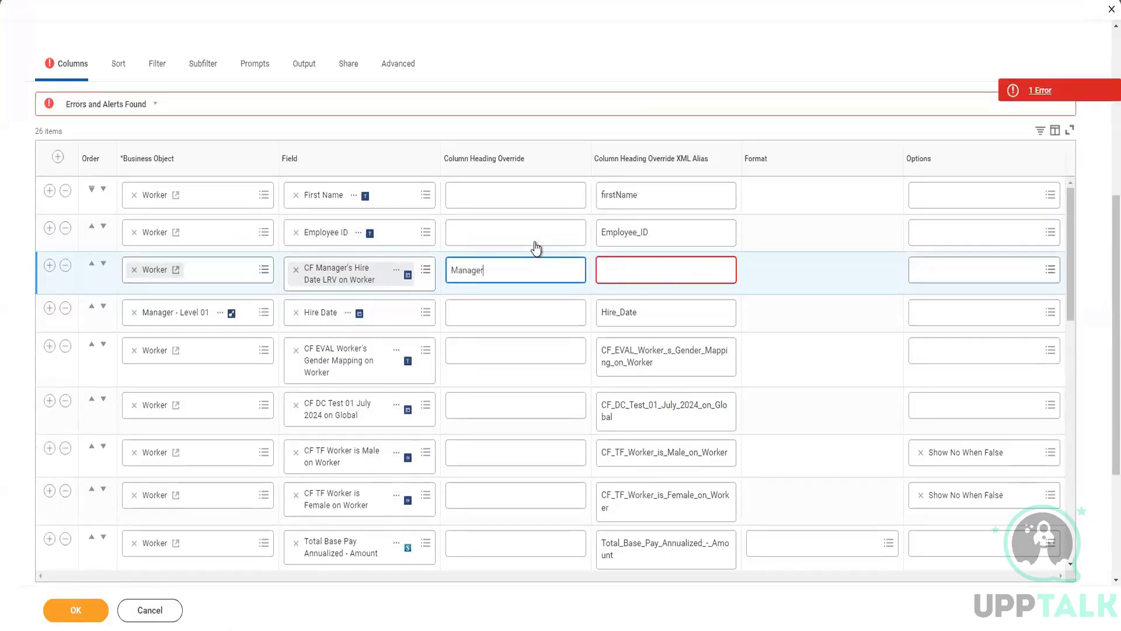
pyautogui.write("'s Hire Date LRV")
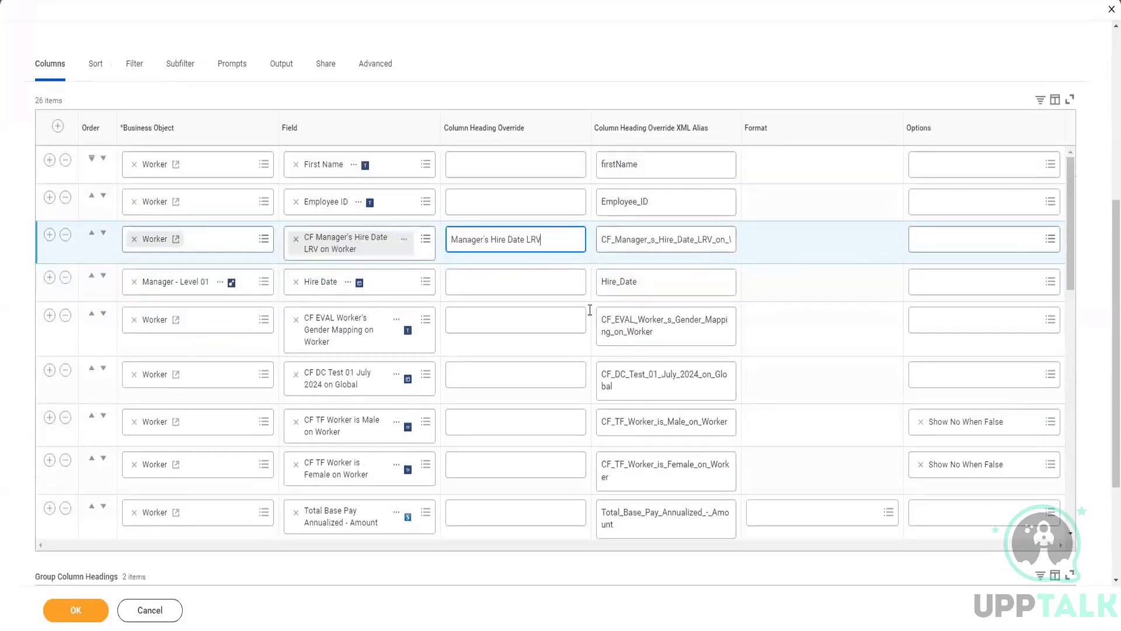
# Step: Set the Manager - Level 01 Hire Date column's heading override to Manager's Hire Date and save the report definition
pyautogui.click(520, 283)
pyautogui.write('Man')
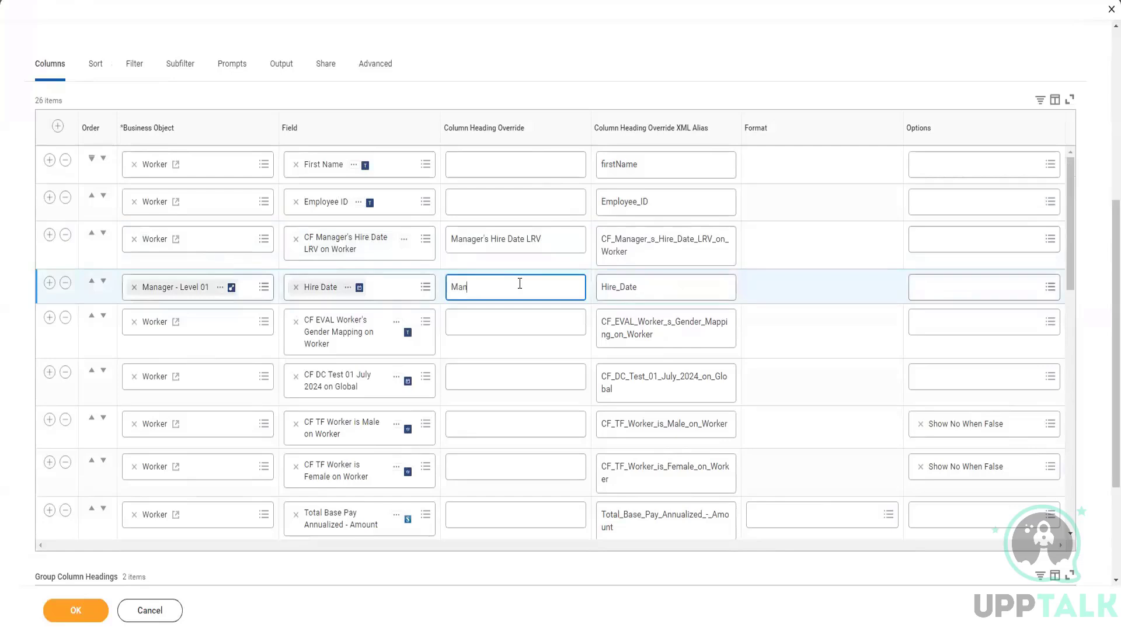
pyautogui.write("ager's Hire Date")
pyautogui.click(101, 609)
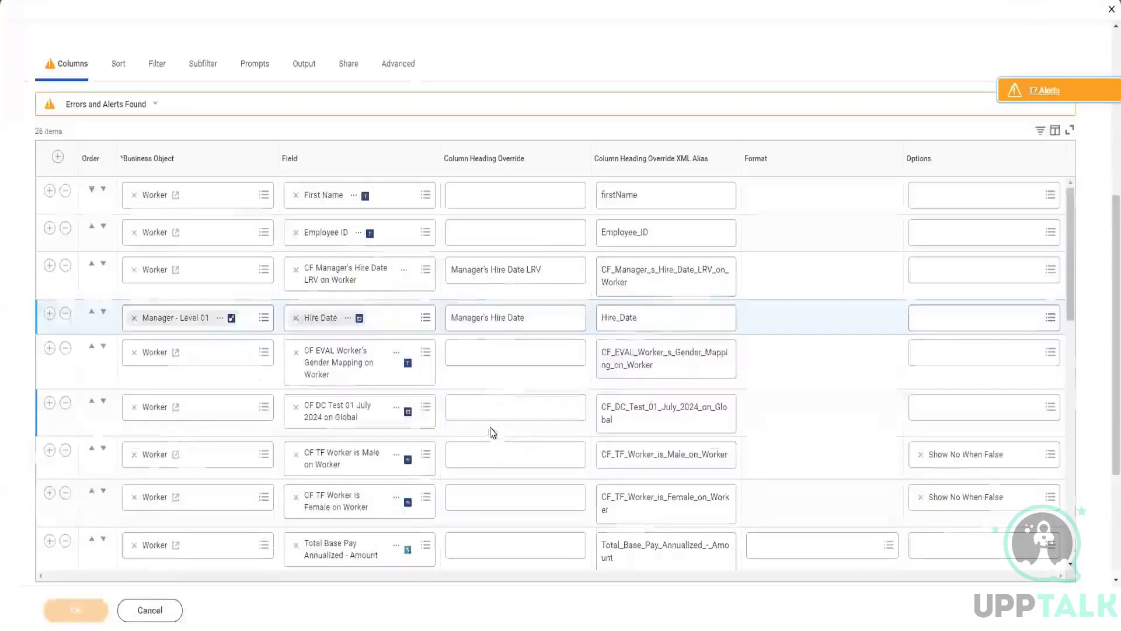
pyautogui.click(89, 610)
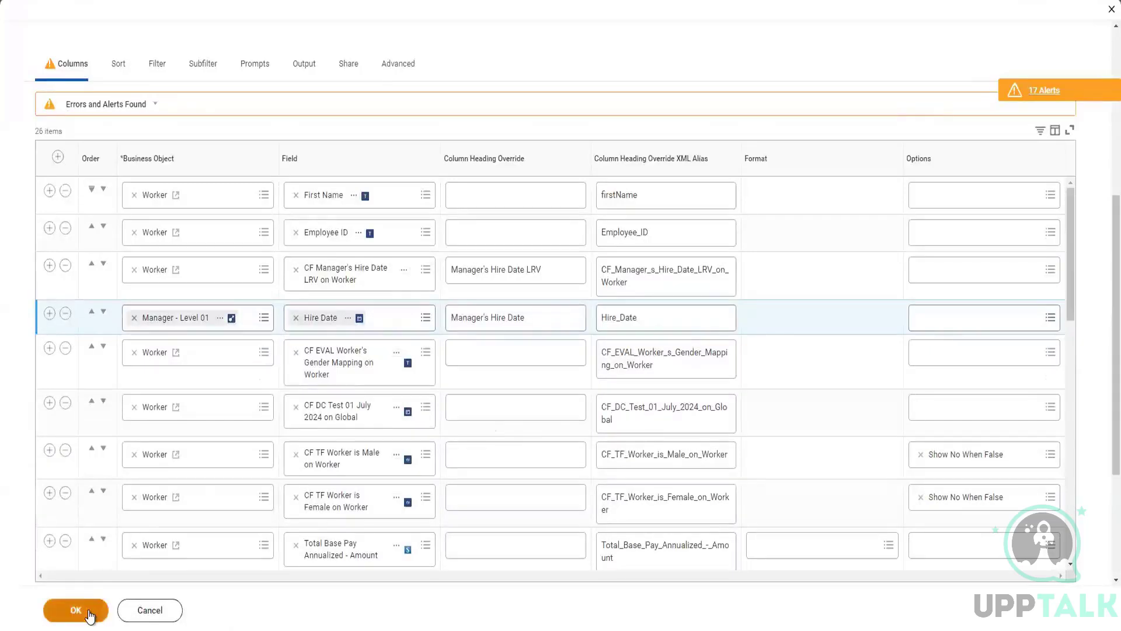
pyautogui.click(89, 612)
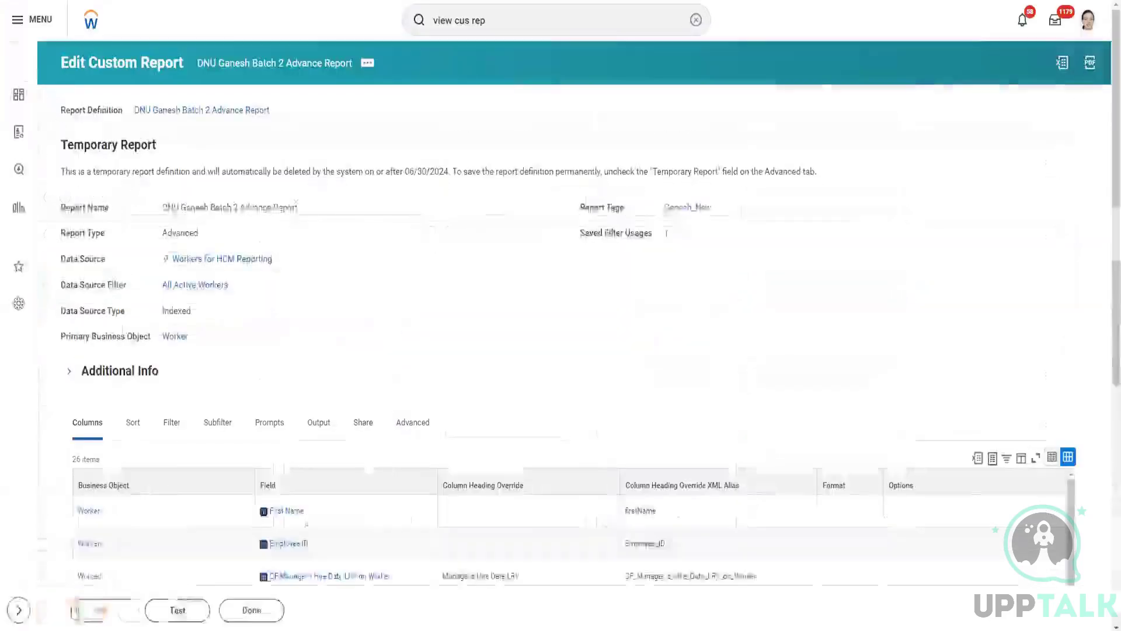
# Step: Run the report with its saved filter and compare the Manager's Hire Date LRV and Manager's Hire Date columns
pyautogui.scroll(-3, 380, 393)
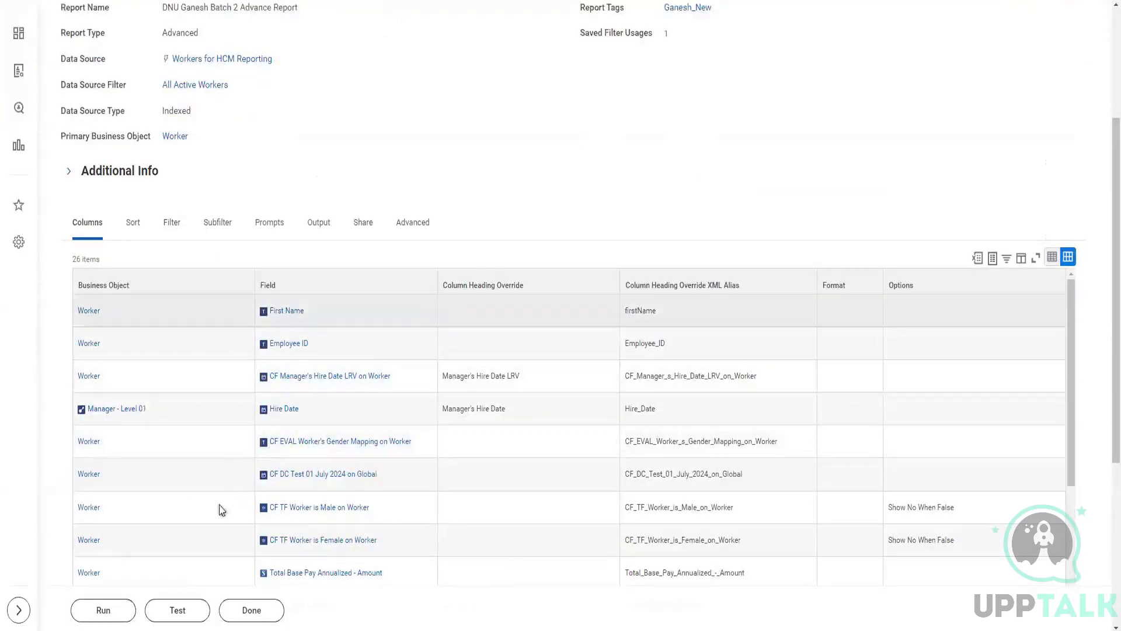
pyautogui.click(116, 609)
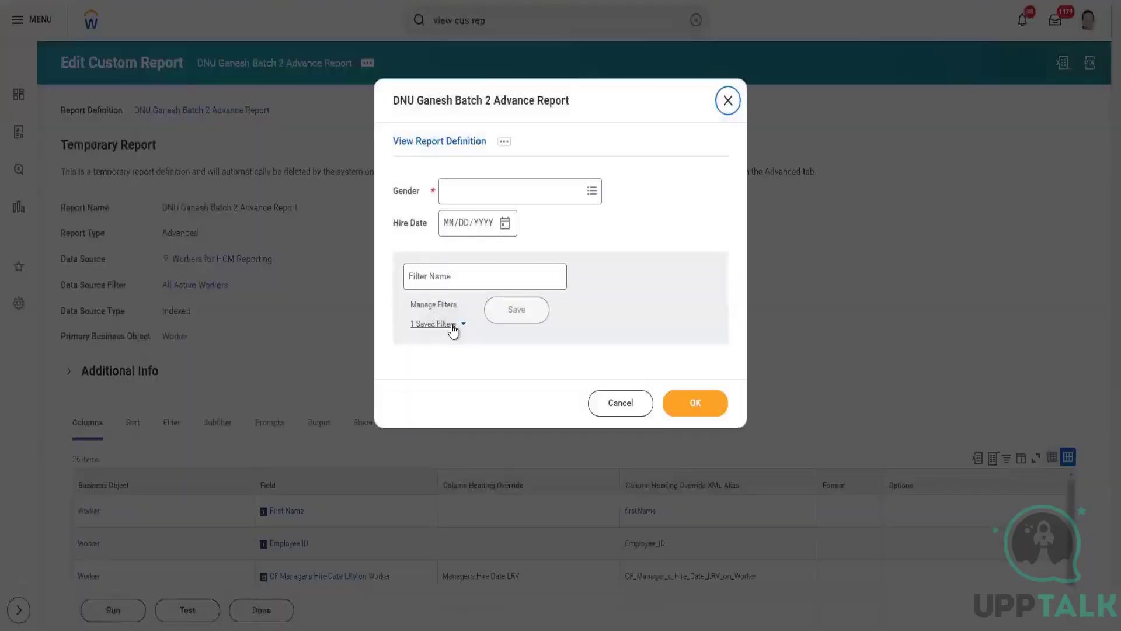
pyautogui.click(453, 325)
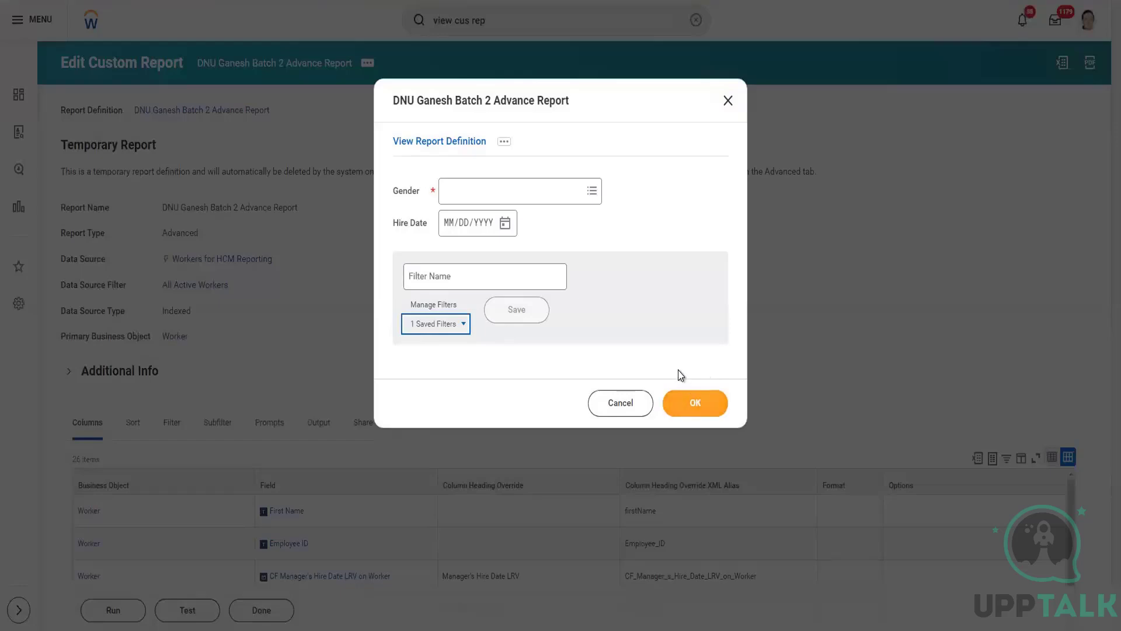
pyautogui.click(700, 450)
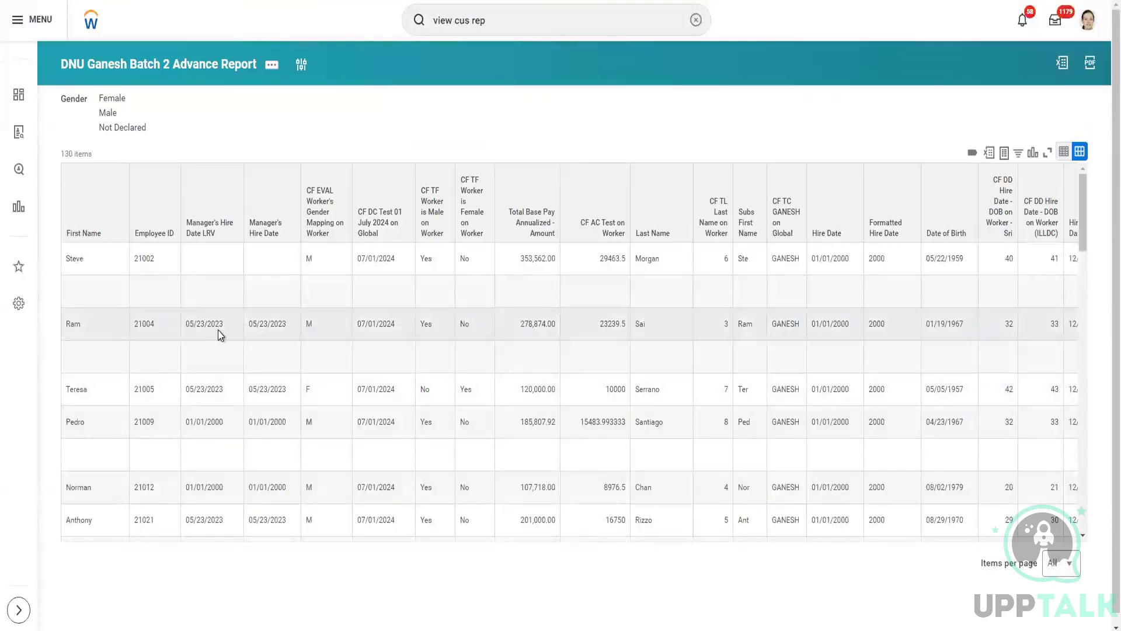
pyautogui.doubleClick(218, 331)
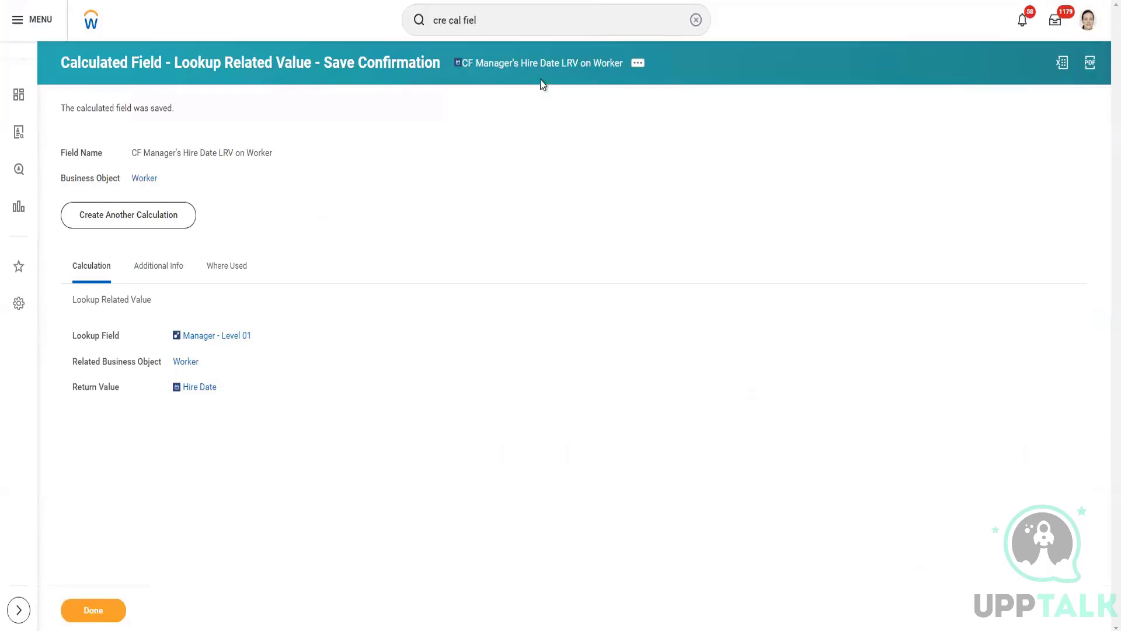
# Step: Start a copy of the calculated field CF Manager's Hire Date LRV on Worker, named CF Dependents's age LRV on Worker
pyautogui.click(637, 64)
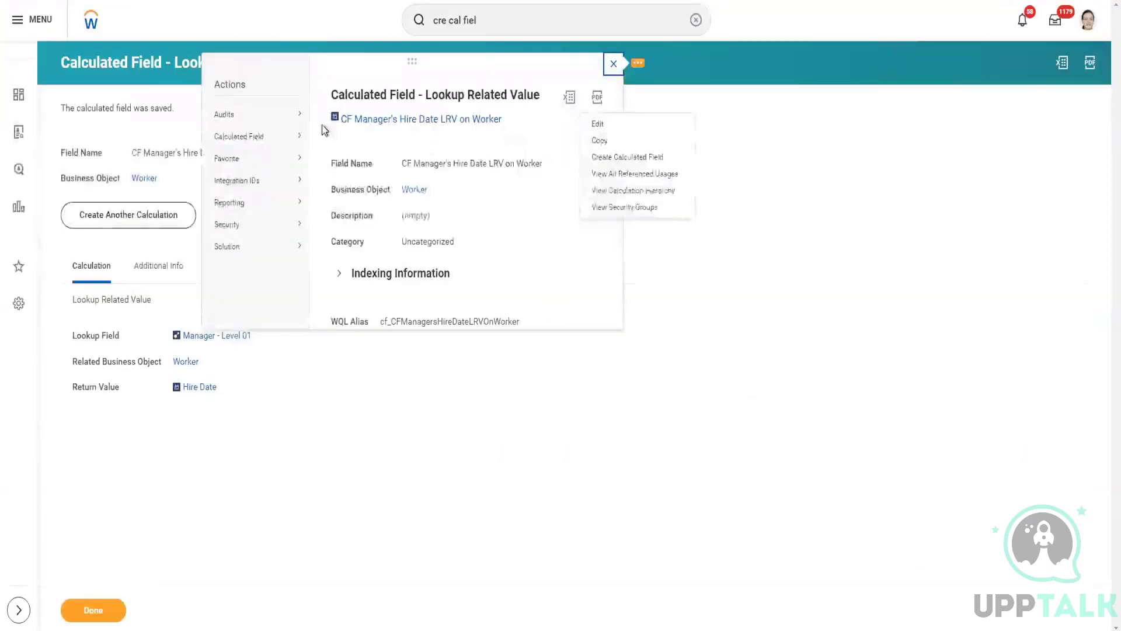
pyautogui.moveTo(295, 137)
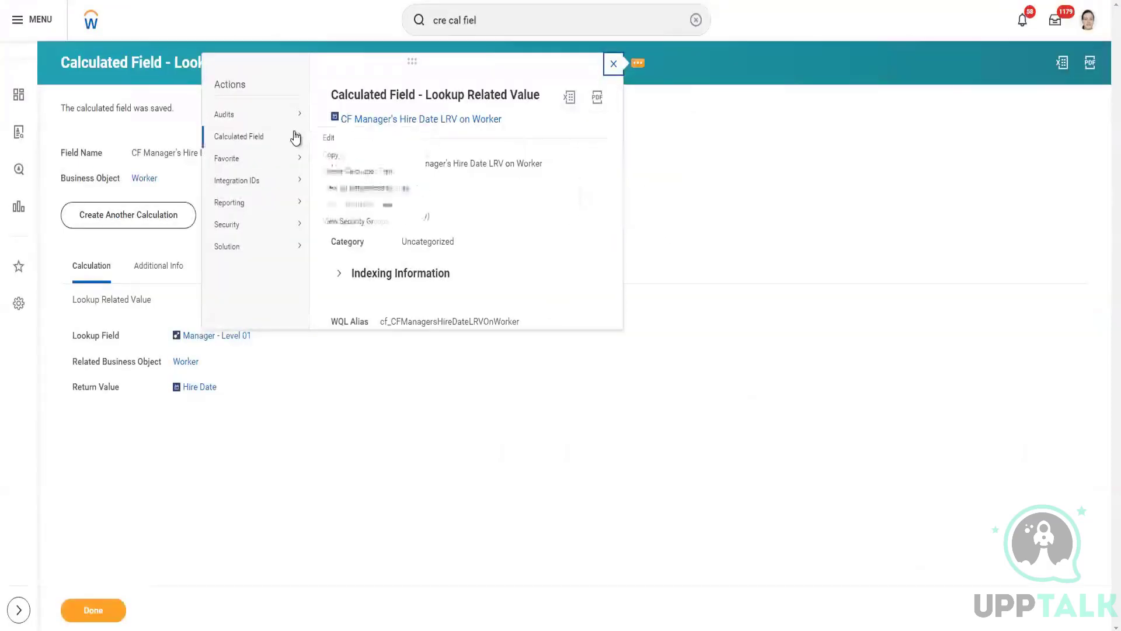
pyautogui.click(329, 155)
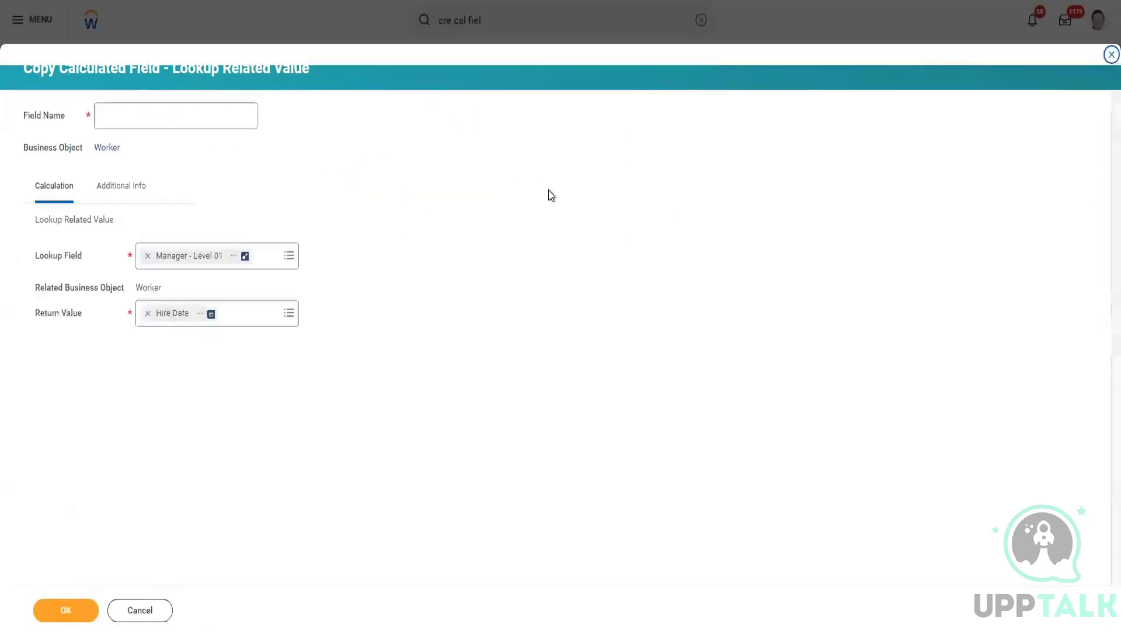
pyautogui.click(137, 120)
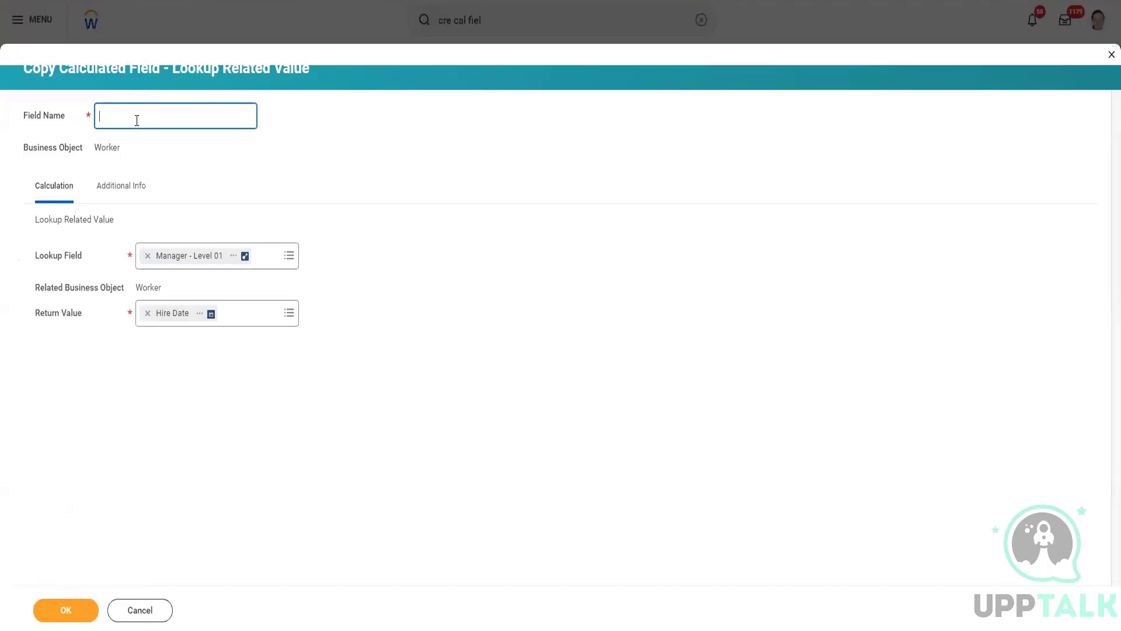
pyautogui.write("CF Dependents'a")
pyautogui.write('ge')
pyautogui.press('BackSpace')
pyautogui.press('BackSpace')
pyautogui.press('BackSpace')
pyautogui.press('BackSpace')
pyautogui.write('s age')
pyautogui.write('LRV on Worker')
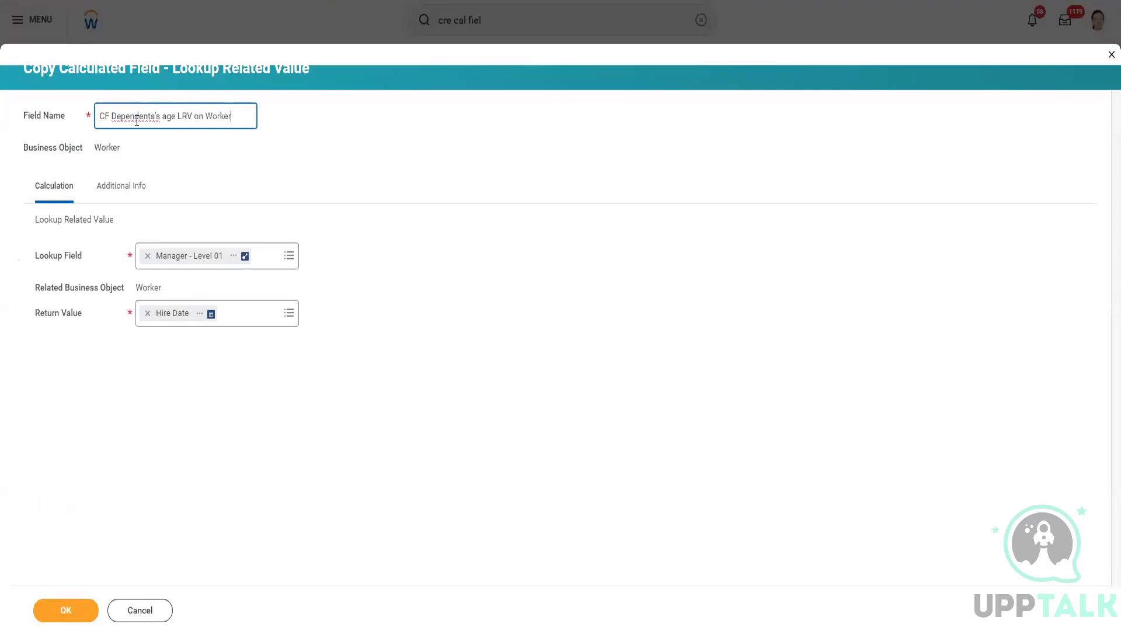
# Step: Clear the copied calculated field's lookup field and search the available fields for Depen
pyautogui.click(148, 258)
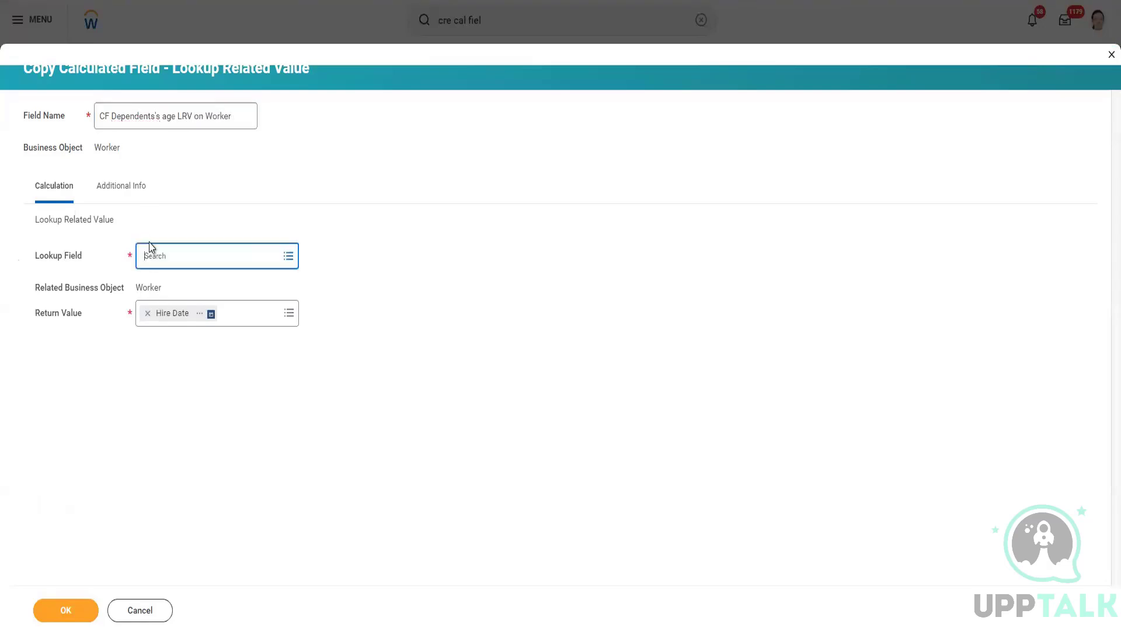
pyautogui.write('Depen')
pyautogui.press('Return')
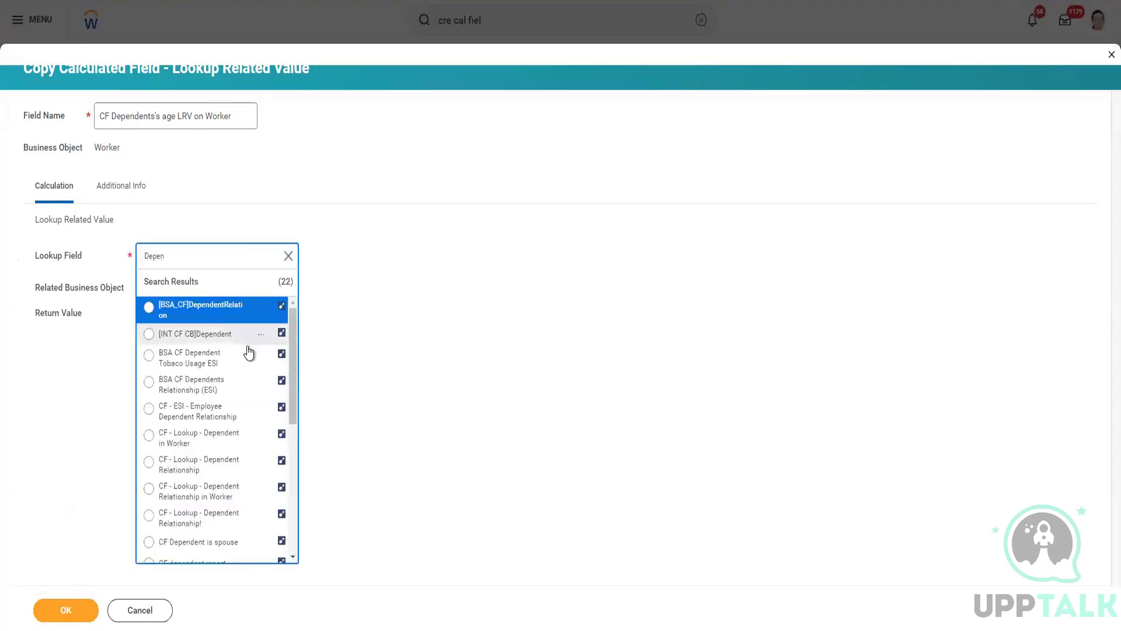
pyautogui.scroll(-3, 248, 373)
pyautogui.scroll(3, 256, 409)
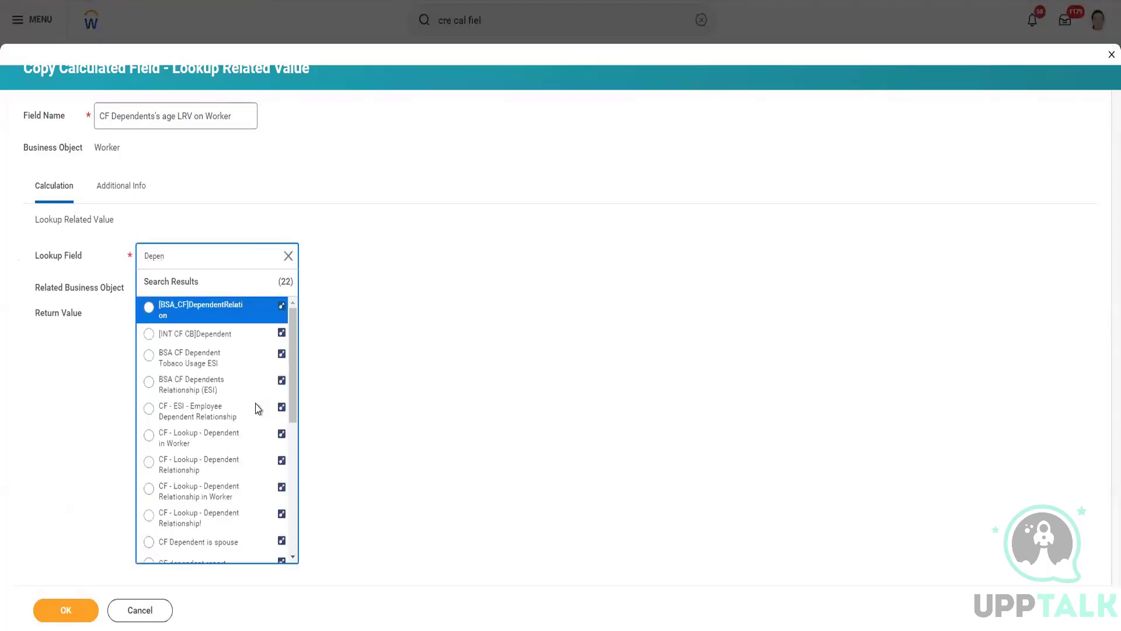
pyautogui.scroll(-5, 255, 408)
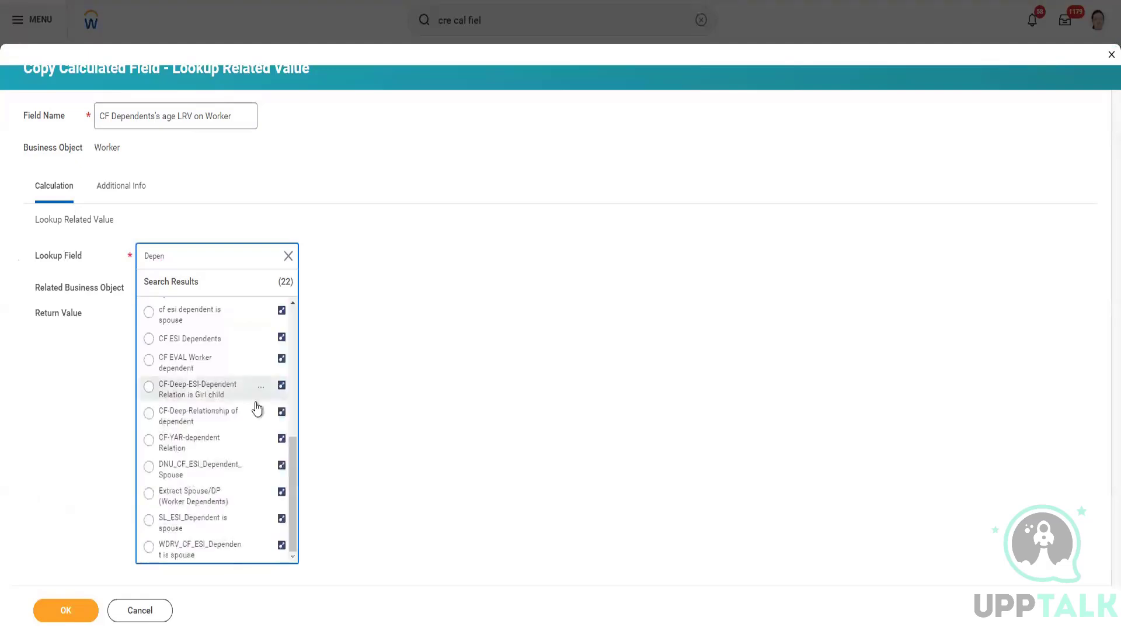
pyautogui.scroll(5, 255, 408)
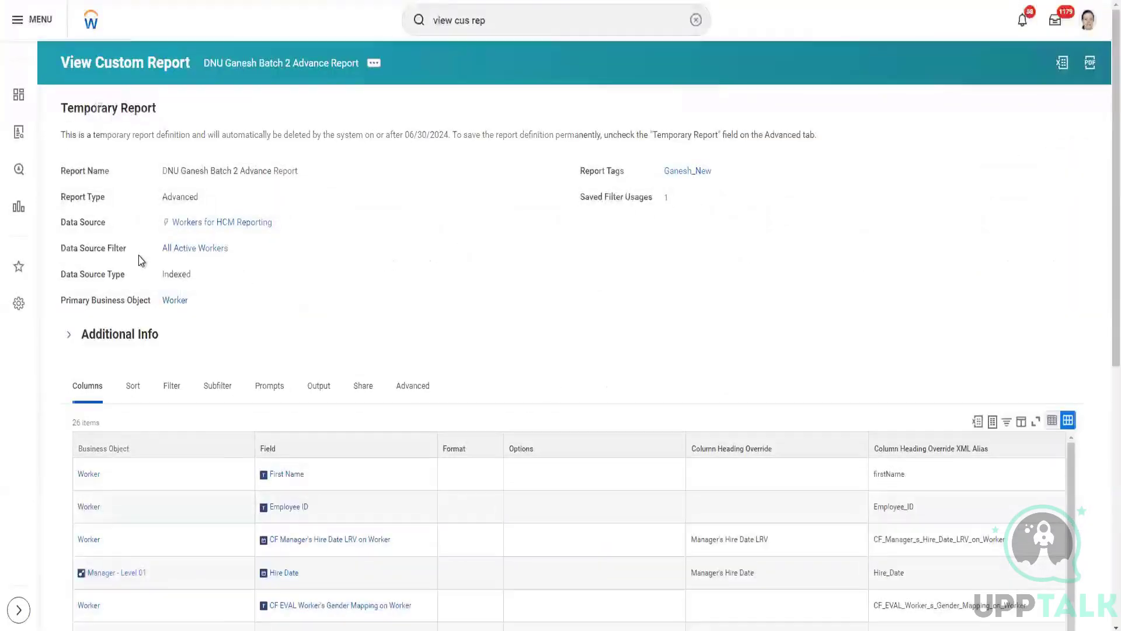
# Step: Check the lookup field options against the report's columns and Dependents group heading, and discard the calculated field copy
pyautogui.scroll(-6, 140, 261)
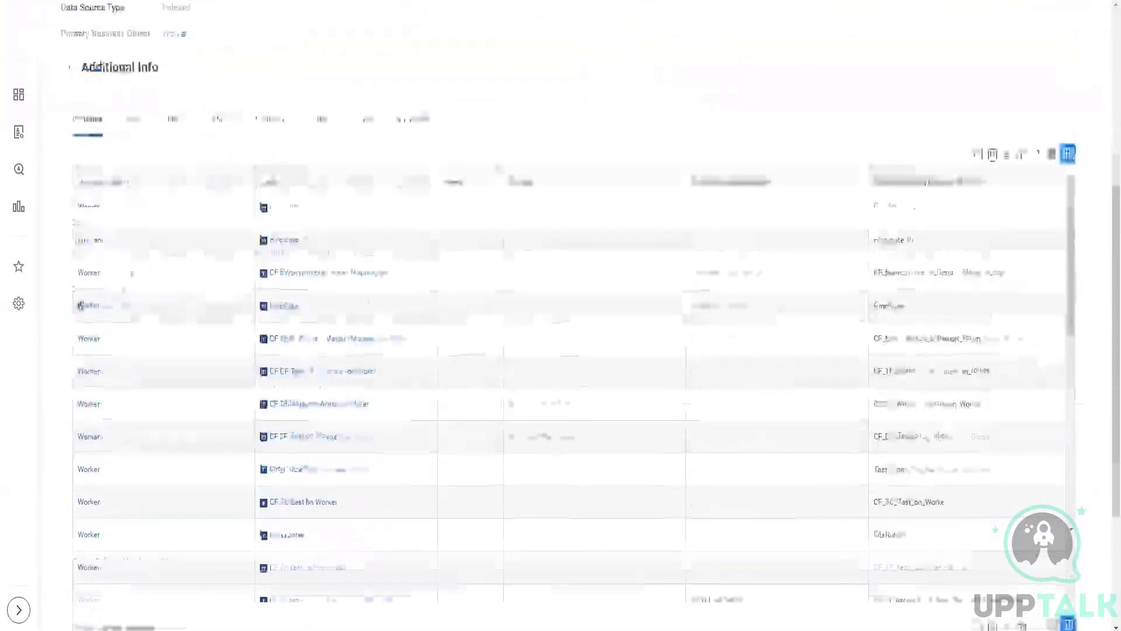
pyautogui.scroll(-2, 58, 286)
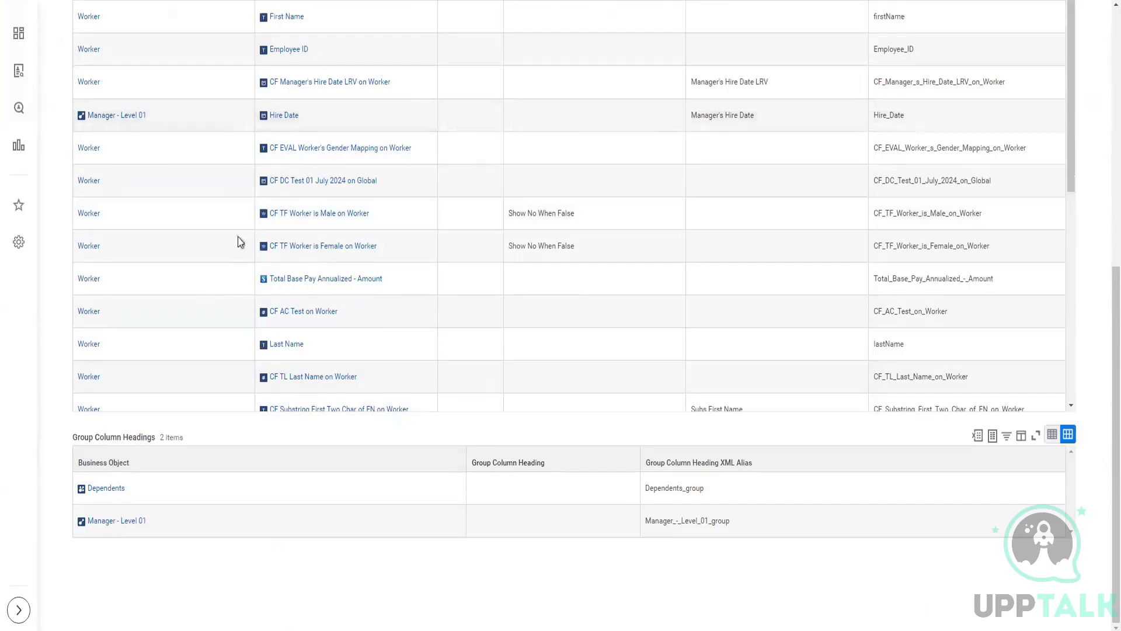
pyautogui.scroll(-5, 221, 309)
pyautogui.scroll(-2, 224, 315)
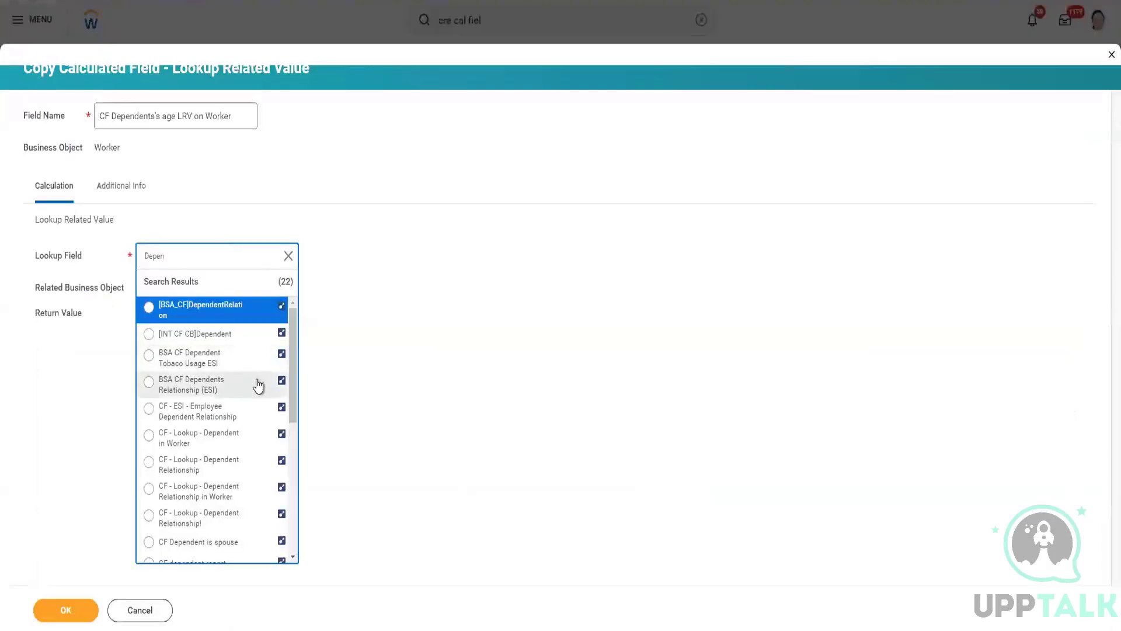
pyautogui.scroll(-5, 257, 386)
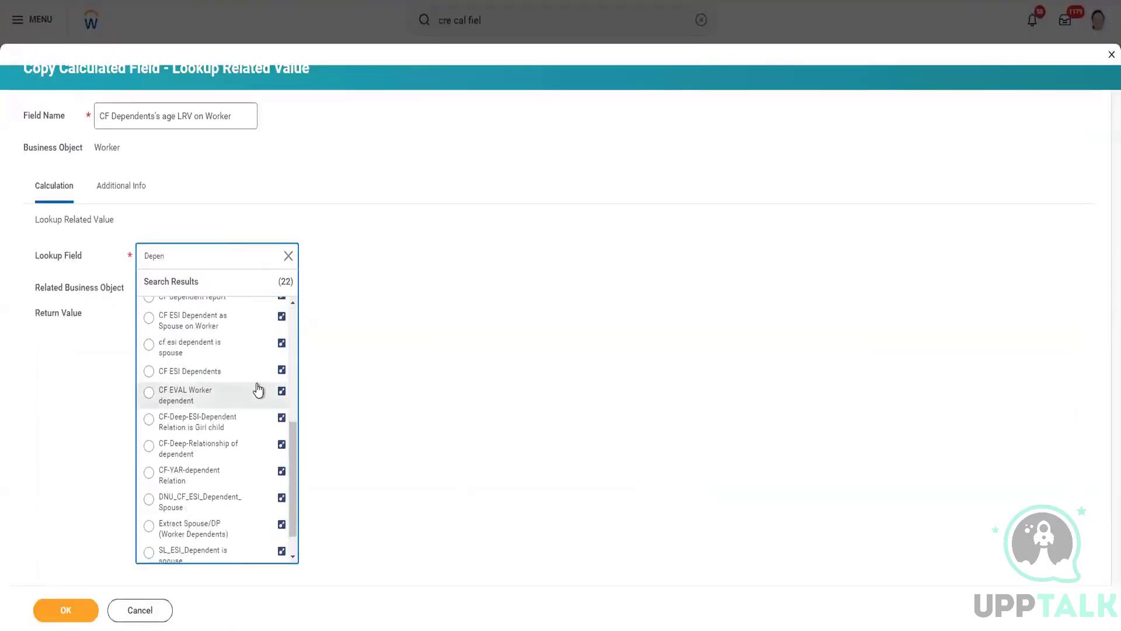
pyautogui.scroll(-1, 258, 390)
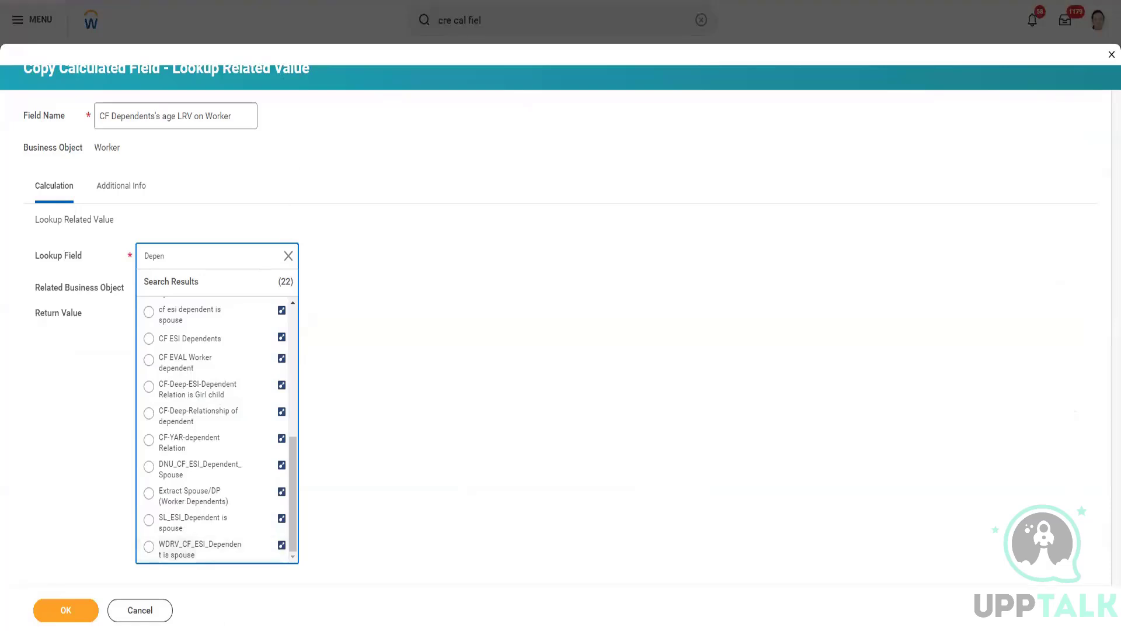
pyautogui.press('Escape')
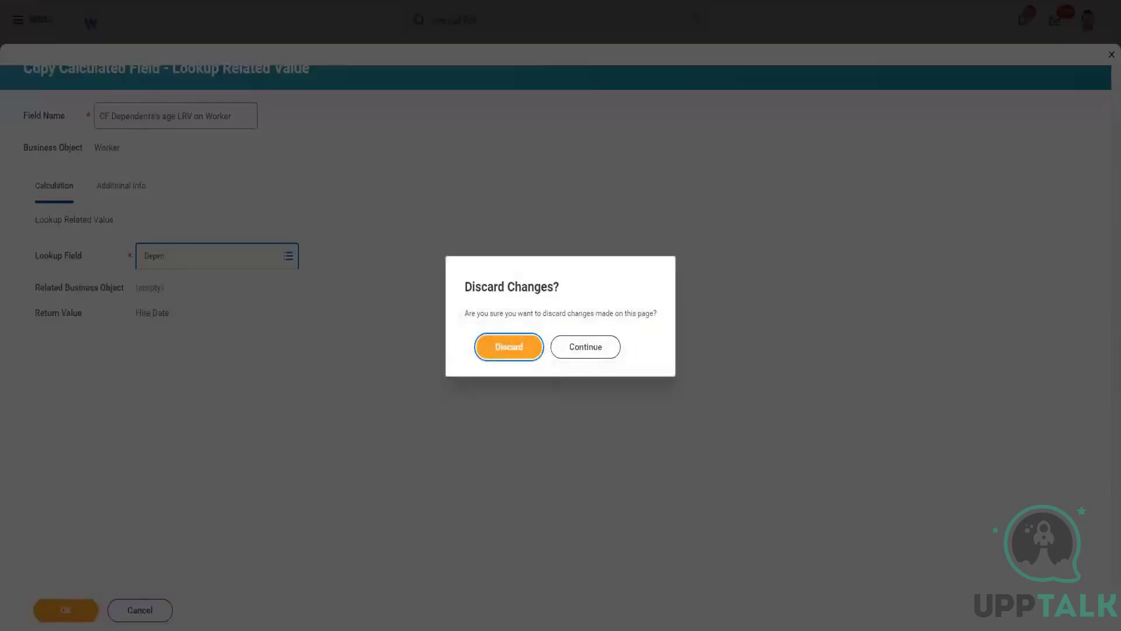
pyautogui.click(509, 346)
# Step: Examine how the report's columns pair the Worker and Manager - Level 01 business objects with the hire date fields
pyautogui.scroll(10, 211, 272)
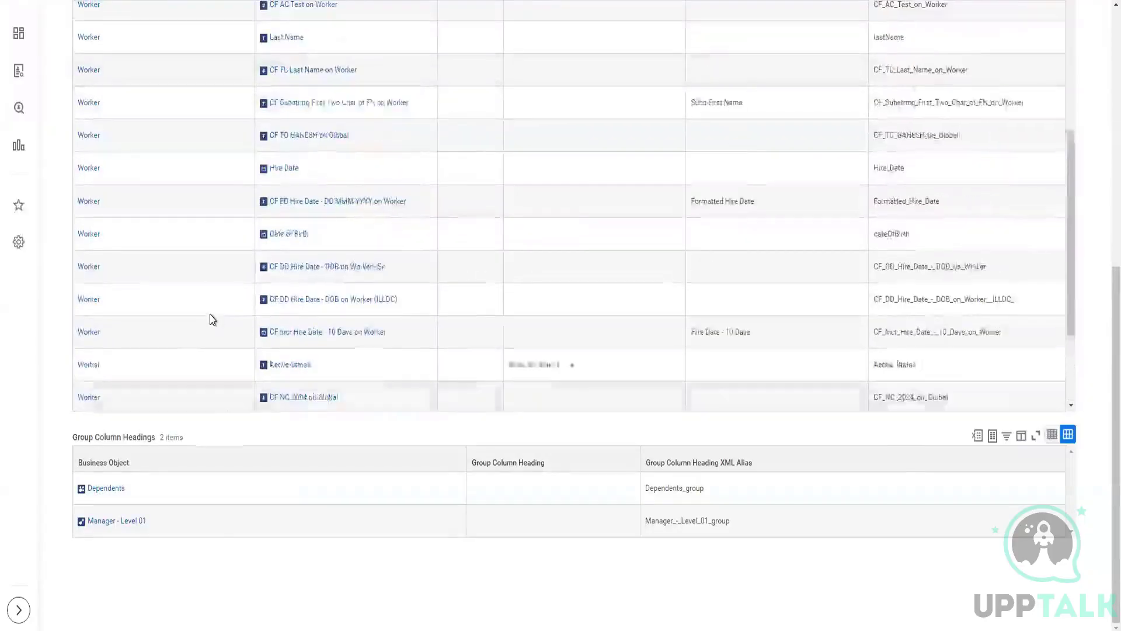
pyautogui.scroll(5, 50, 327)
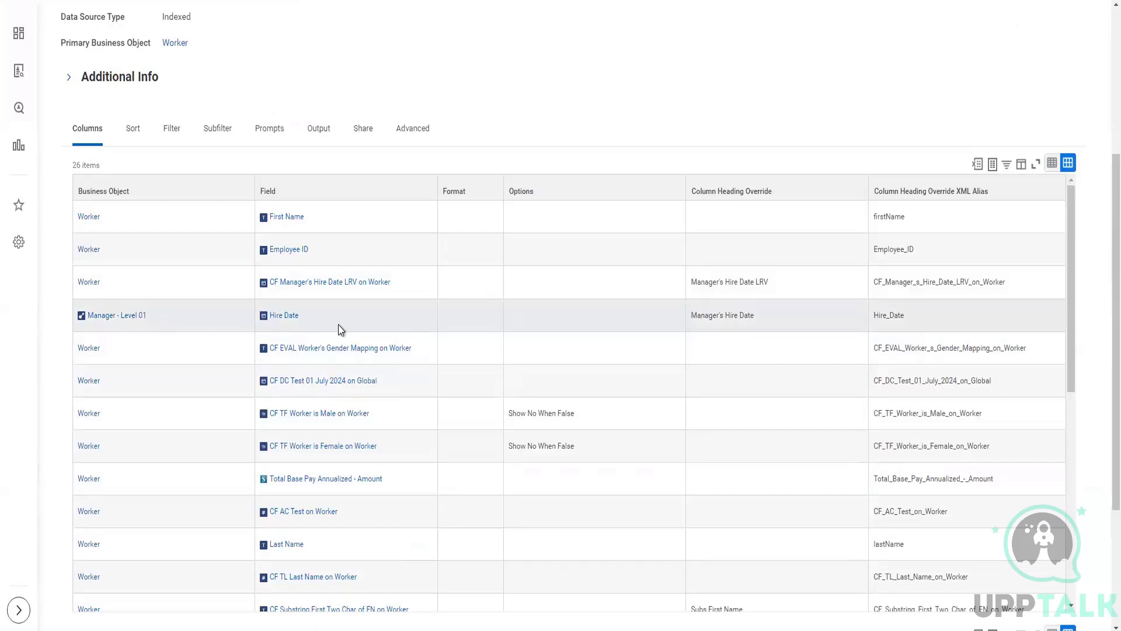
pyautogui.scroll(2, 338, 325)
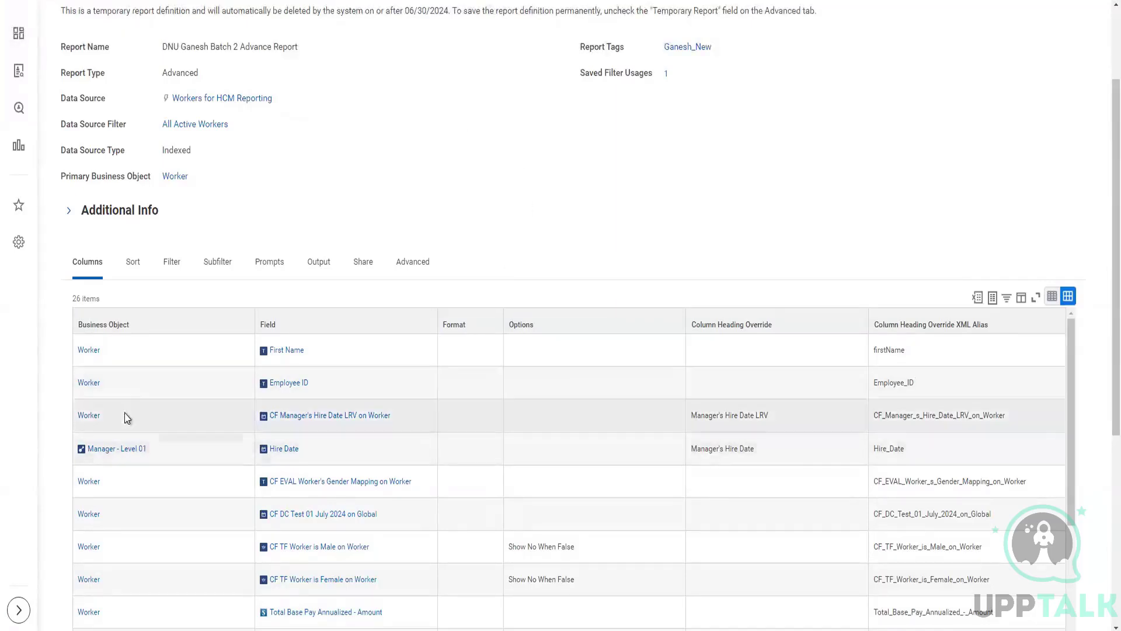
pyautogui.scroll(-2, 127, 415)
pyautogui.scroll(2, 131, 416)
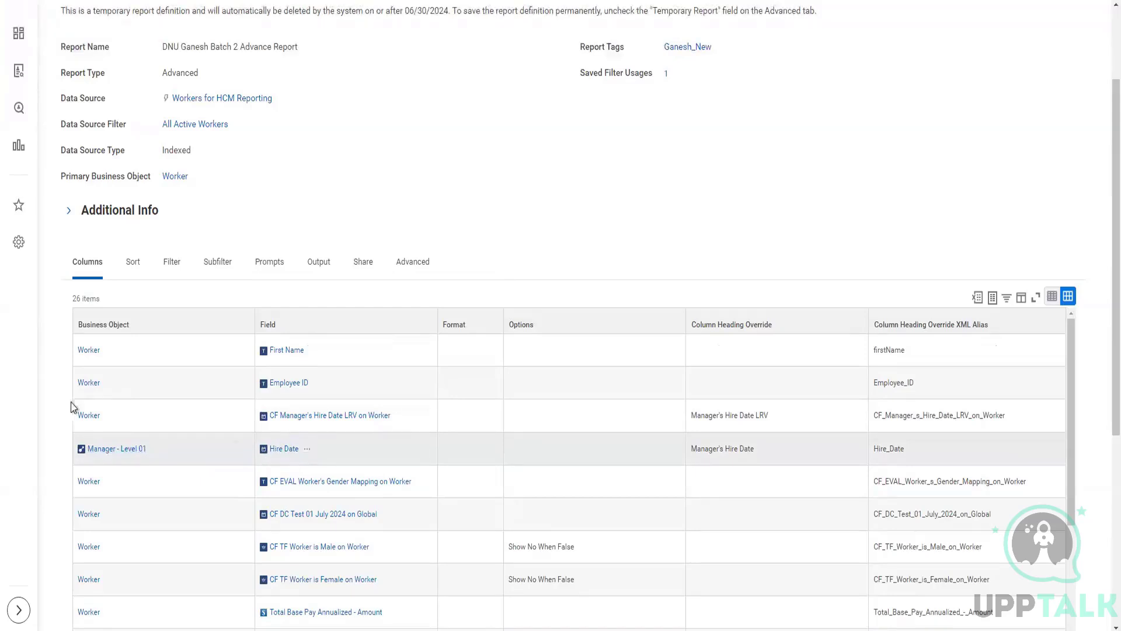
pyautogui.scroll(-1, 119, 327)
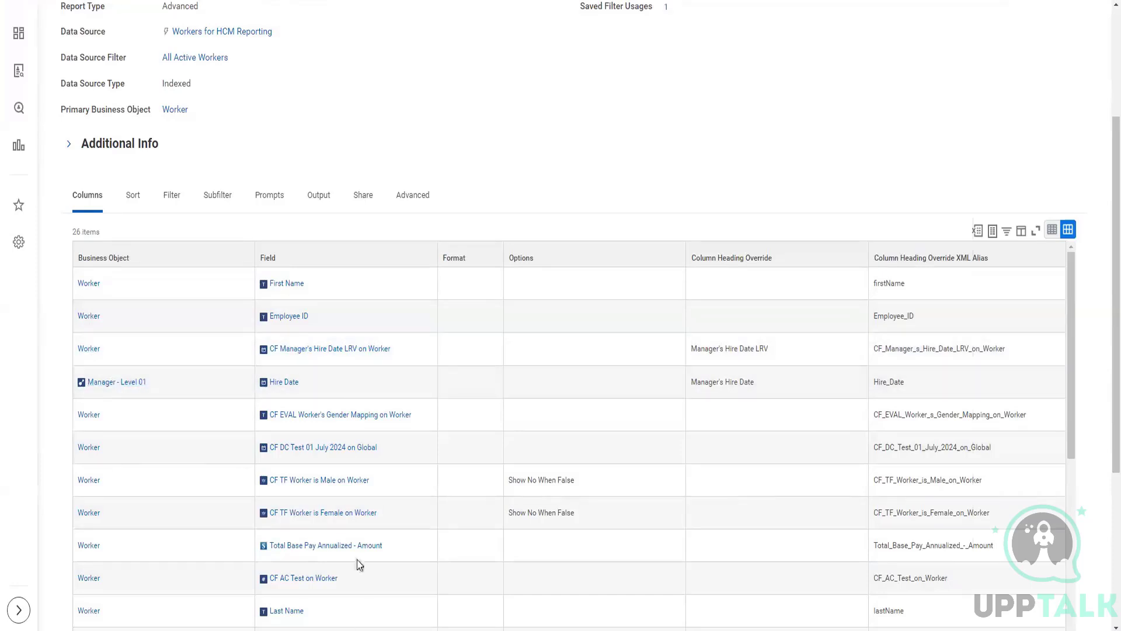
# Step: Switch to the text editor and write the line Worker A -> Manager X, with PBO and RBO labels beneath it
pyautogui.hotkey('alt', 'Tab')
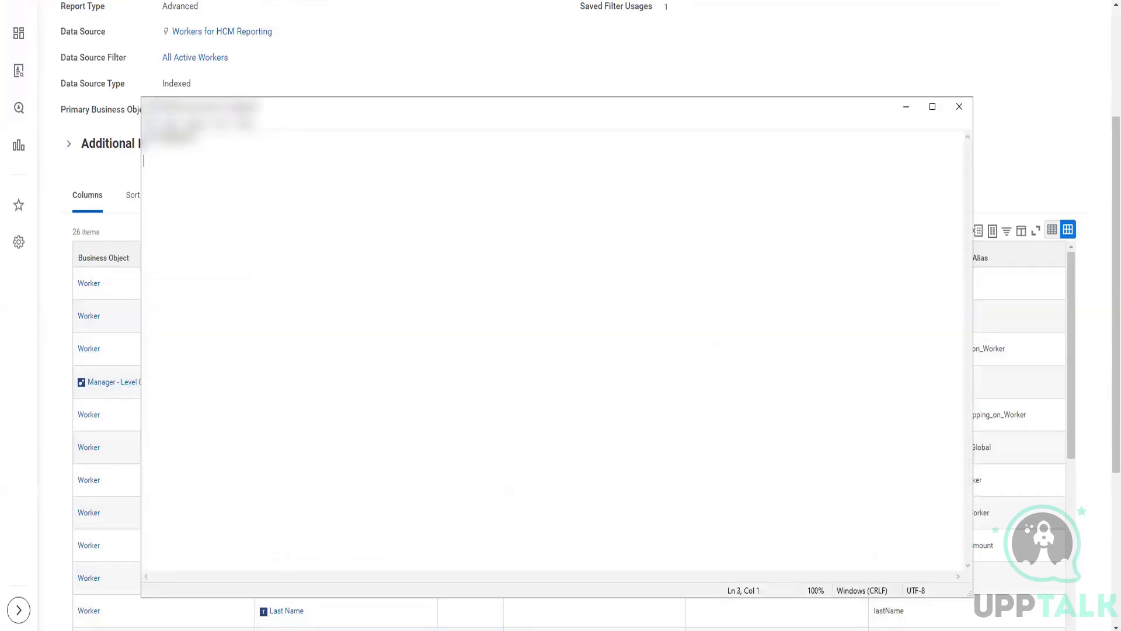
pyautogui.press('Return')
pyautogui.press('Return')
pyautogui.write('A')
pyautogui.press('BackSpace')
pyautogui.press('BackSpace')
pyautogui.write('Worker A')
pyautogui.write('-> M')
pyautogui.press('BackSpace')
pyautogui.write('nager X')
pyautogui.press('Return')
pyautogui.press('Return')
pyautogui.write('PBIO')
pyautogui.press('BackSpace')
pyautogui.press('BackSpace')
pyautogui.write('O\t\tRBO')
# Step: Extend the Worker A -> Manager X line in the notes with -> Dependents
pyautogui.click(278, 205)
pyautogui.moveTo(200, 208); pyautogui.dragTo(237, 209)
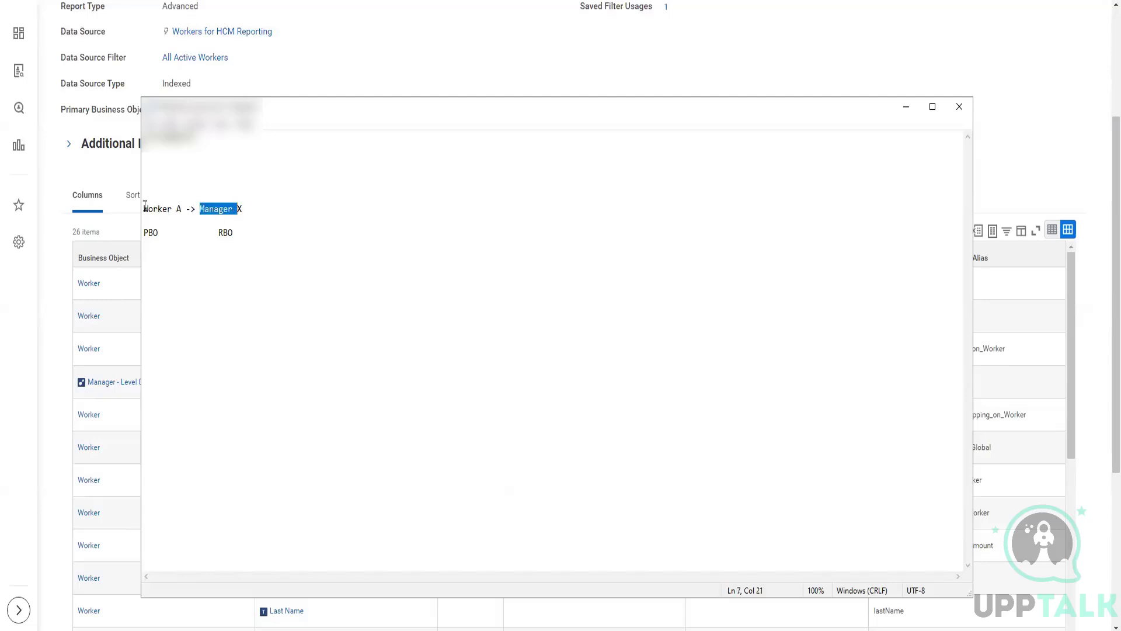
pyautogui.tripleClick(144, 208)
pyautogui.click(267, 221)
pyautogui.click(281, 206)
pyautogui.write('-> Dependents')
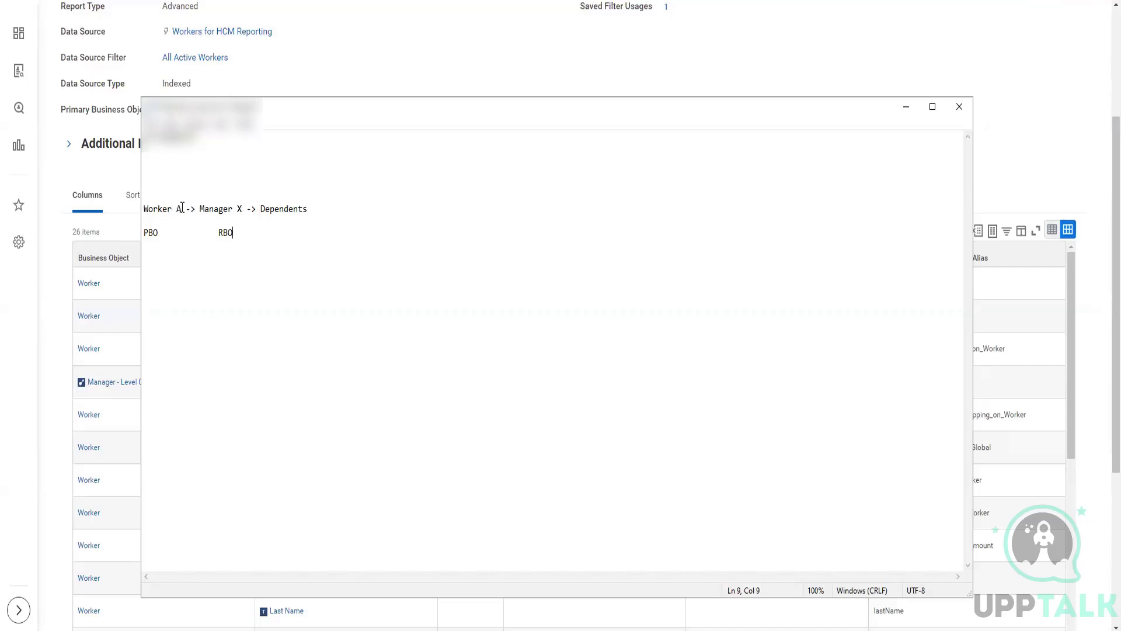
# Step: Highlight Worker A in the notes and switch back to the column list of the Workday report definition
pyautogui.moveTo(182, 209); pyautogui.dragTo(143, 209)
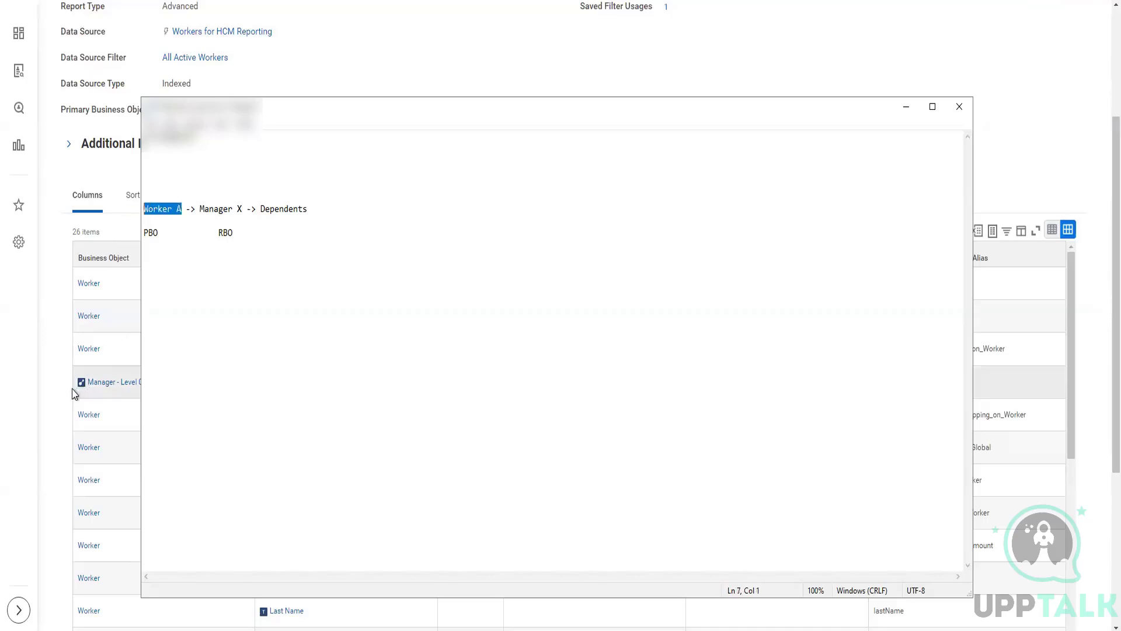
pyautogui.click(94, 390)
pyautogui.moveTo(110, 385)
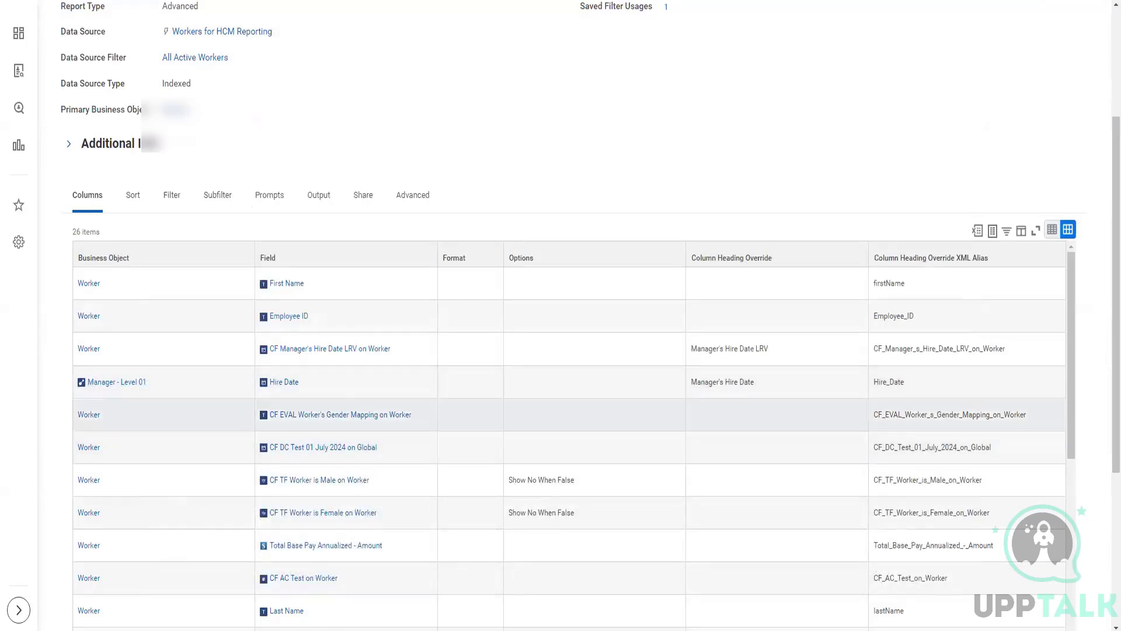
# Step: Move the scratch notes beside the report's business objects and compare the Worker A -> Manager X -> Dependents line with the column list
pyautogui.hotkey('alt', 'Tab')
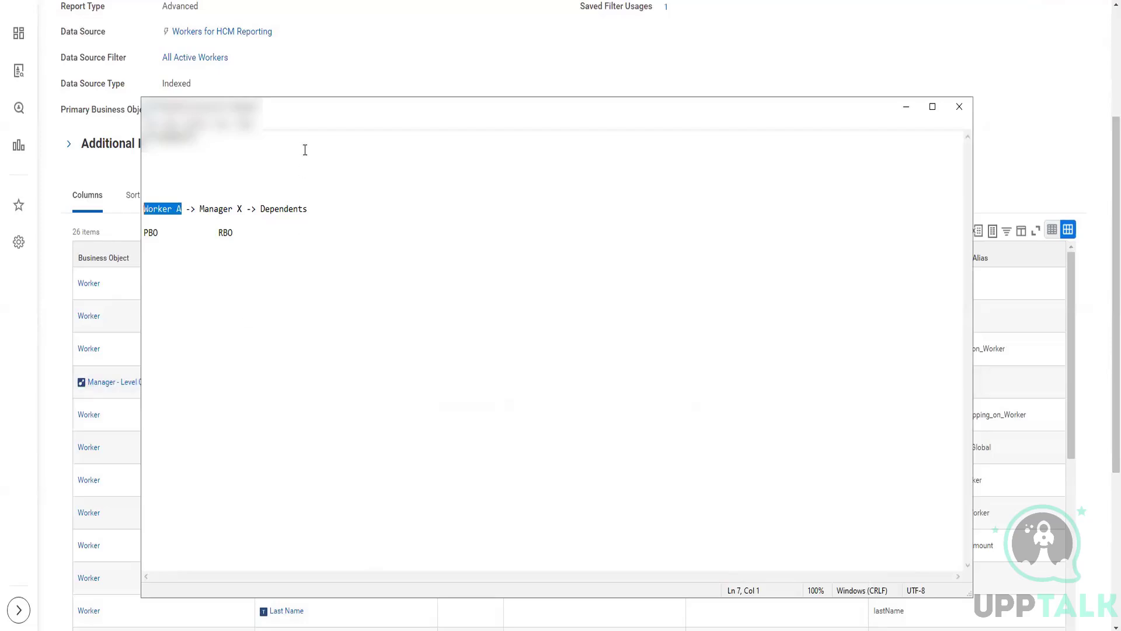
pyautogui.moveTo(366, 111); pyautogui.dragTo(612, 77)
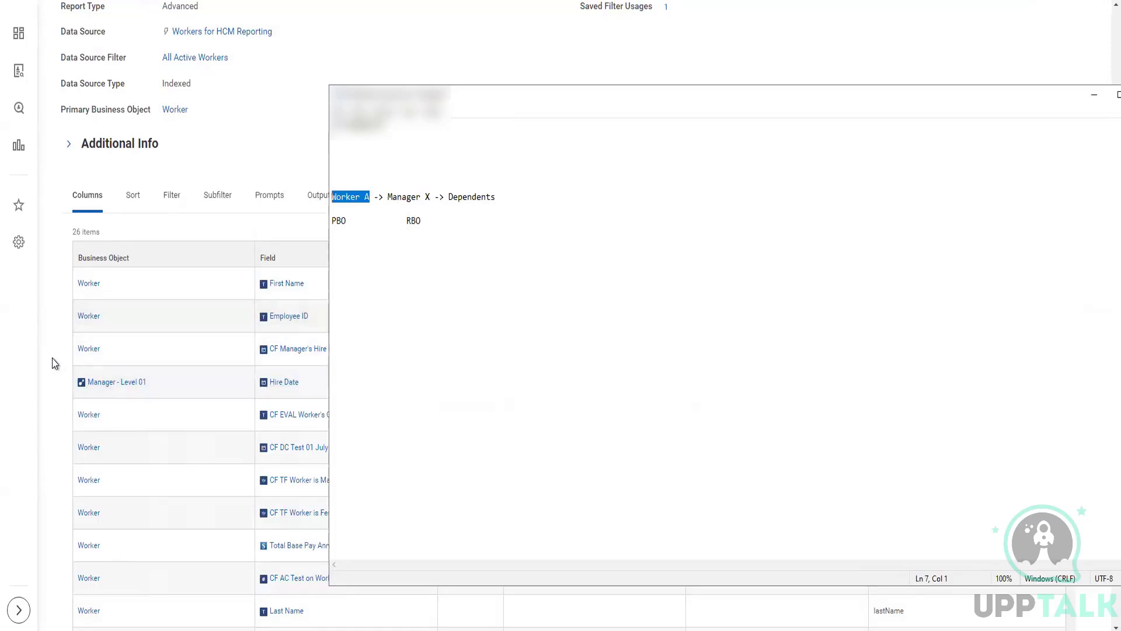
pyautogui.click(57, 396)
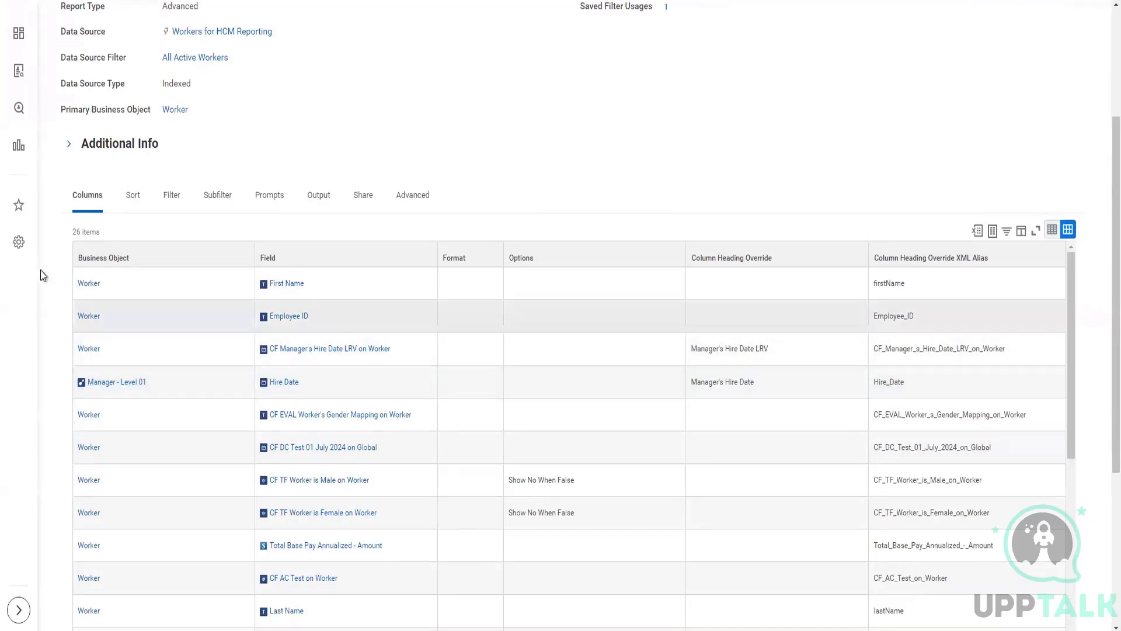
pyautogui.scroll(-1, 76, 233)
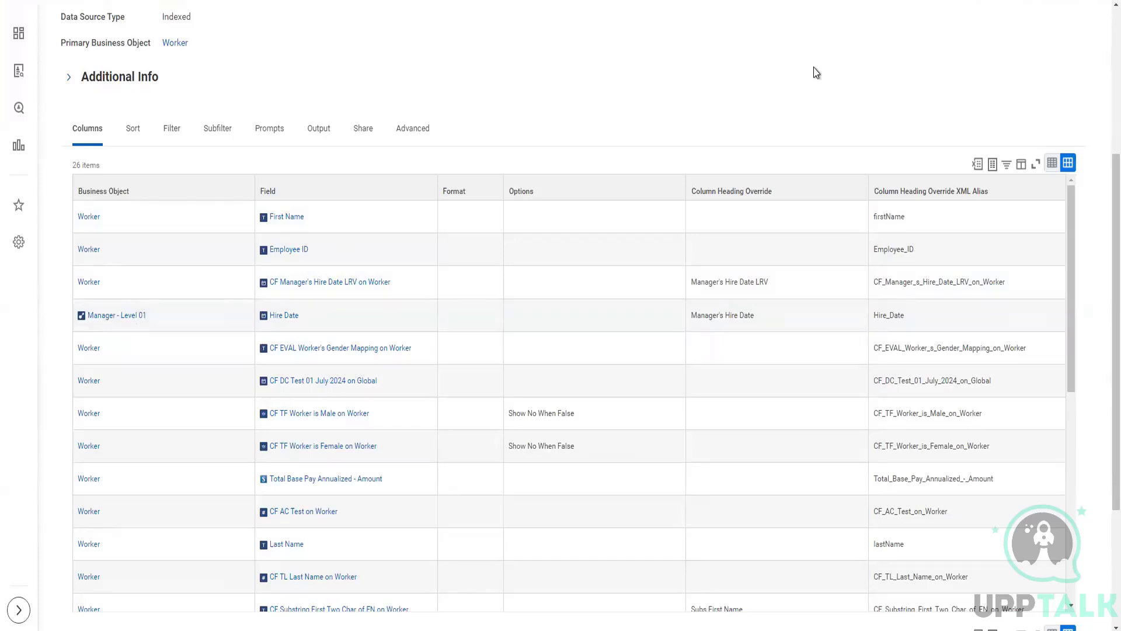
pyautogui.click(496, 628)
pyautogui.click(517, 210)
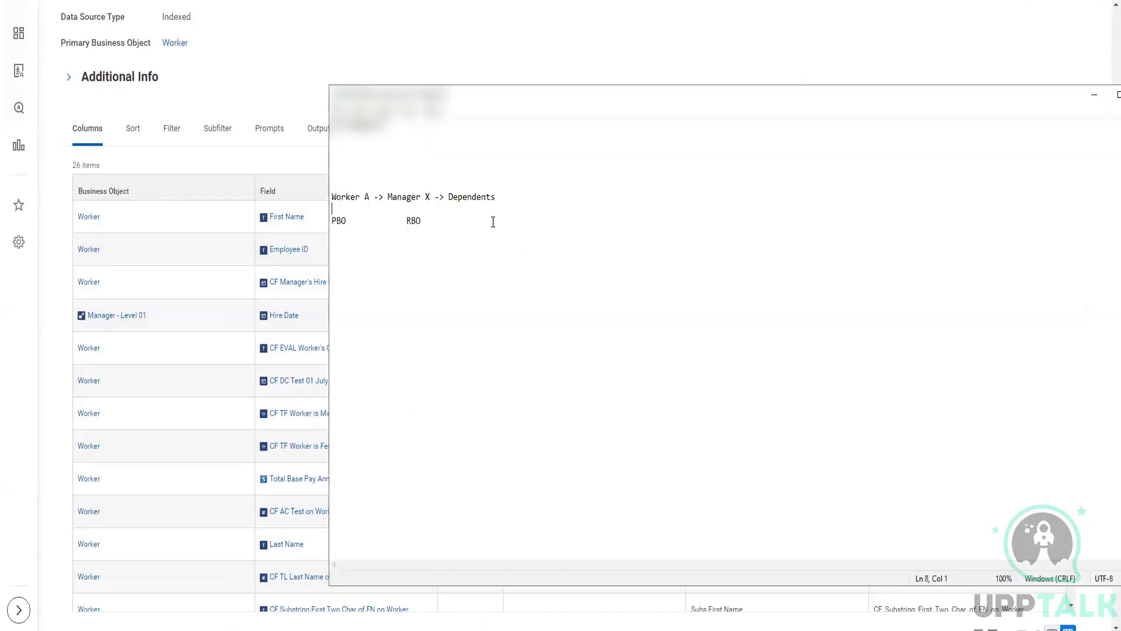
pyautogui.click(443, 221)
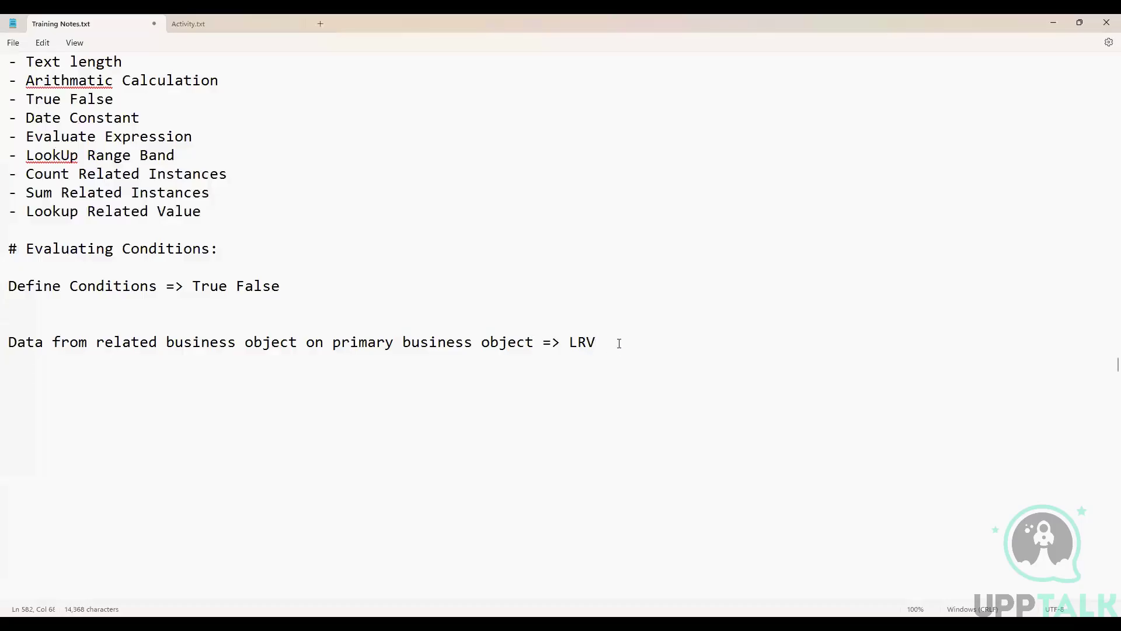
# Step: In Training Notes.txt, add the sentence "Multiple instance fields cannot be used in LRV." below the LRV line
pyautogui.press('Return')
pyautogui.press('Return')
pyautogui.press('Return')
pyautogui.write('Multiple instance fiel')
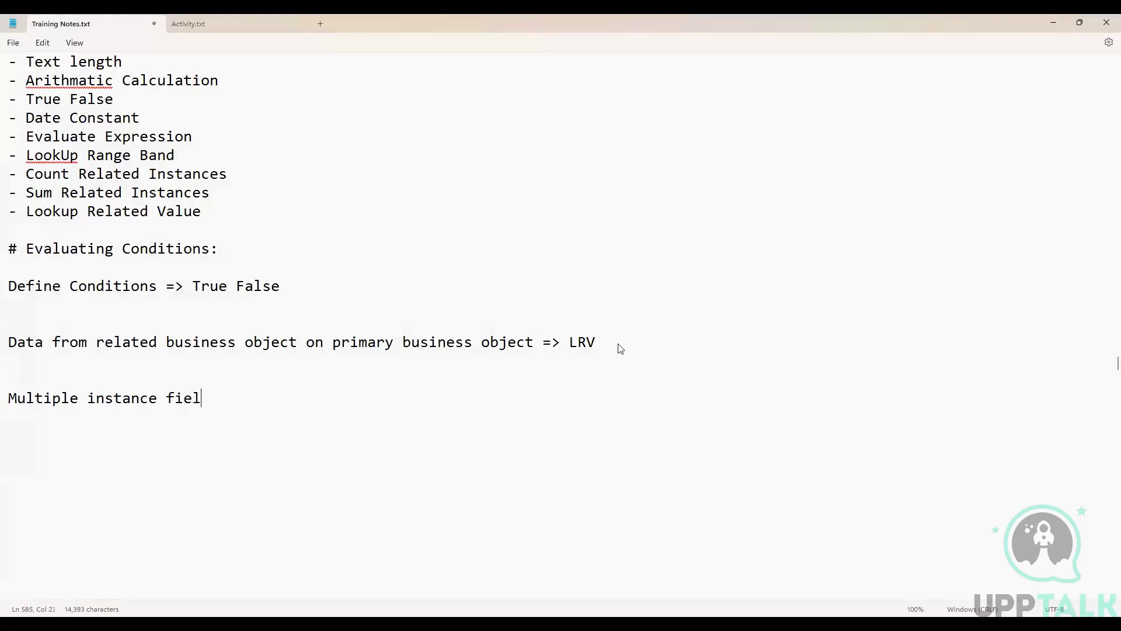
pyautogui.write('ds cannot be used n')
pyautogui.press('BackSpace')
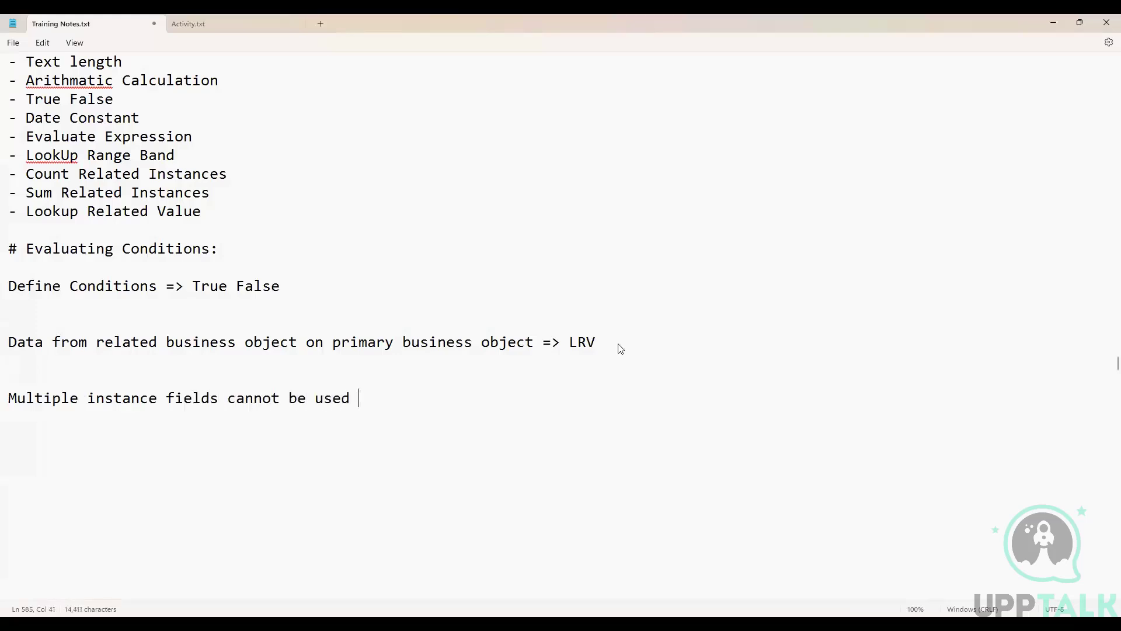
pyautogui.write('in LRV')
pyautogui.press('BackSpace')
pyautogui.write('V.')
pyautogui.press('BackSpace')
pyautogui.press('BackSpace')
# Step: Continue the note with "If multiple instance field details are required on PBO, then create ESI first" and leave blank lines below it
pyautogui.write('f multiplinstance')
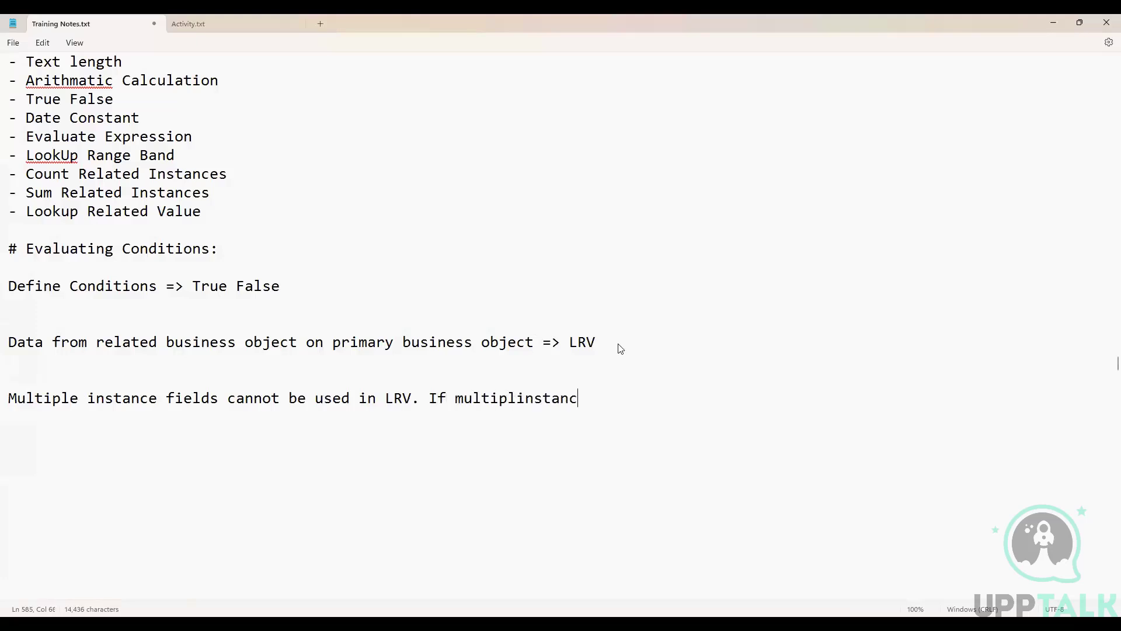
pyautogui.press('BackSpace')
pyautogui.press('BackSpace')
pyautogui.press('BackSpace')
pyautogui.press('BackSpace')
pyautogui.press('BackSpace')
pyautogui.press('BackSpace')
pyautogui.press('BackSpace')
pyautogui.press('BackSpace')
pyautogui.write('e instance fields')
pyautogui.press('BackSpace')
pyautogui.write('d')
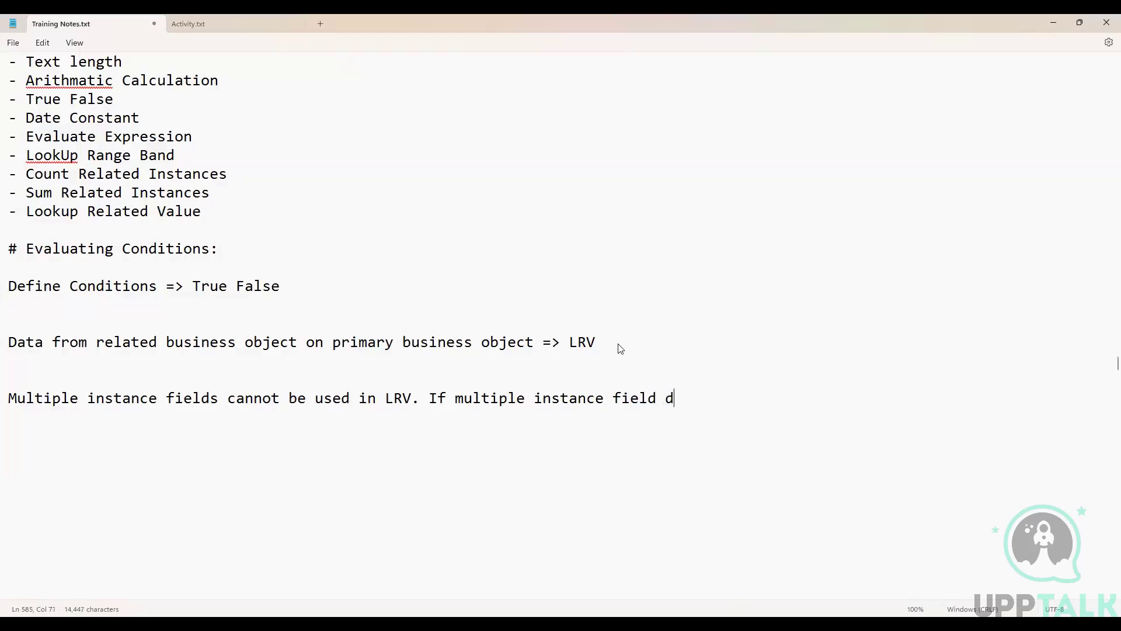
pyautogui.write('etails are requir')
pyautogui.write('ed i')
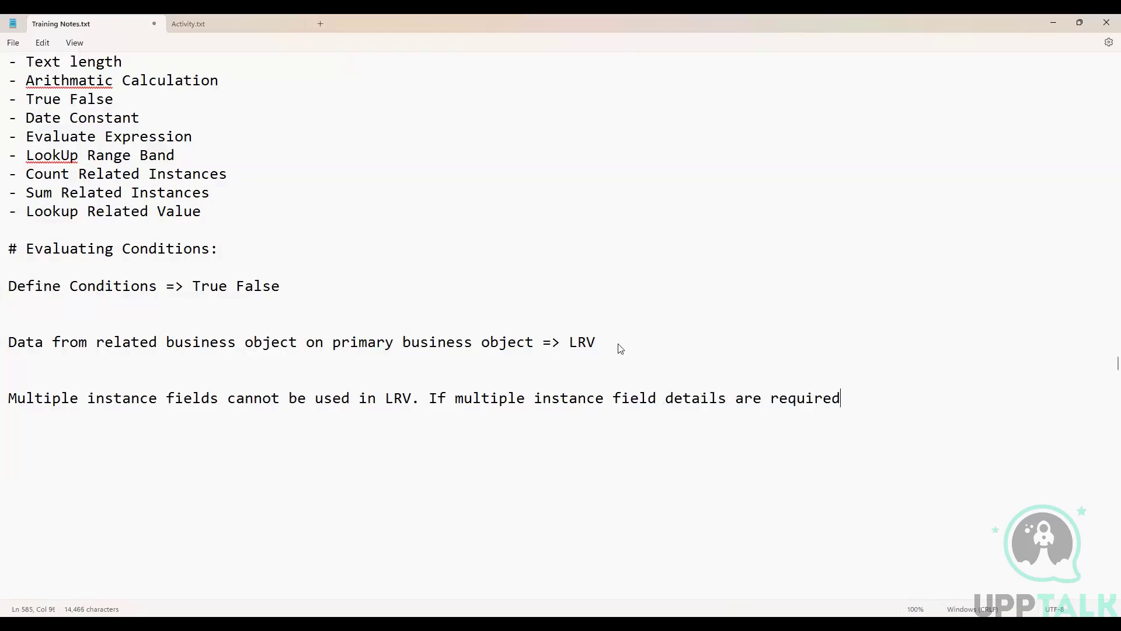
pyautogui.press('BackSpace')
pyautogui.write('on PBO, then create E')
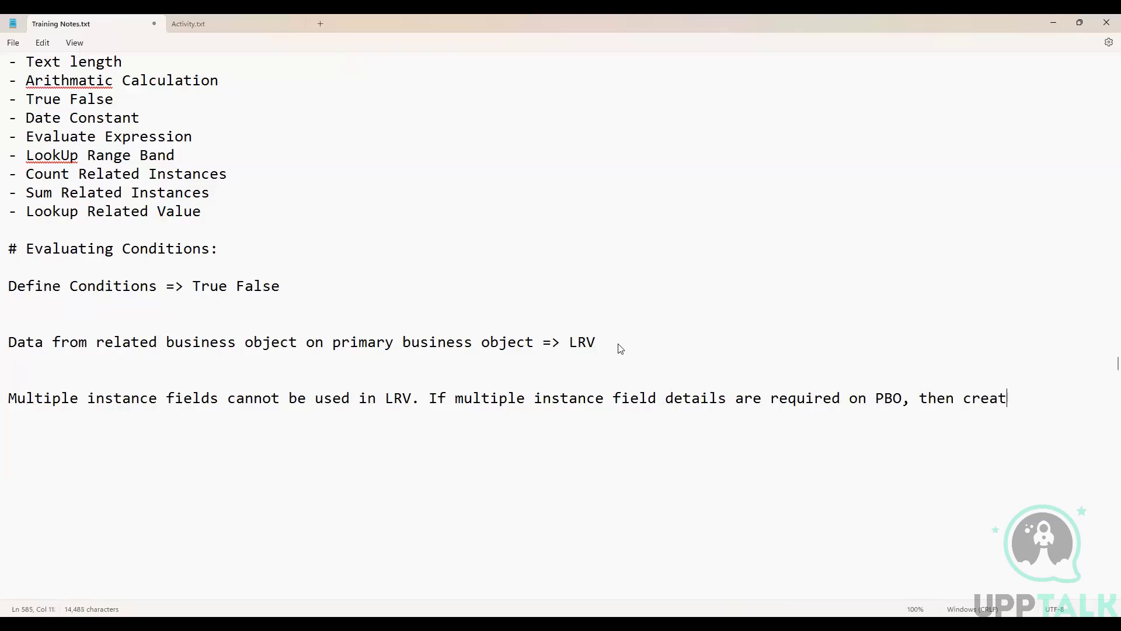
pyautogui.write('X')
pyautogui.press('BackSpace')
pyautogui.write('SI first')
pyautogui.press('Return')
pyautogui.press('Return')
pyautogui.scroll(-2, 313, 378)
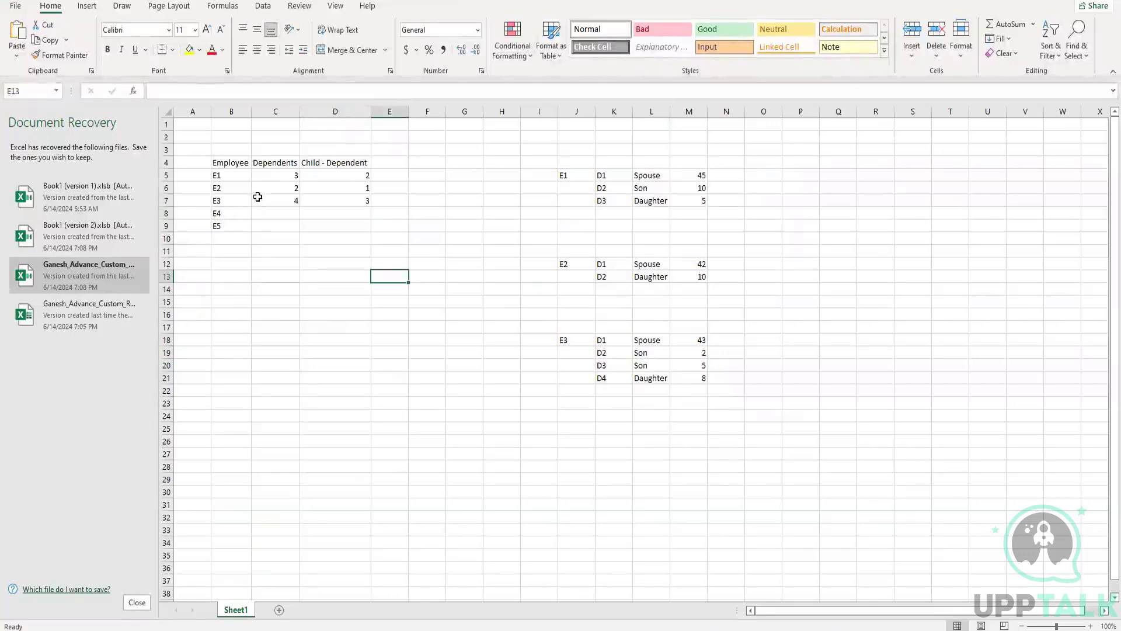
# Step: In the Excel workbook, highlight the employee summary rows and enter the header Employee in J4 above E1
pyautogui.moveTo(220, 172); pyautogui.dragTo(364, 226)
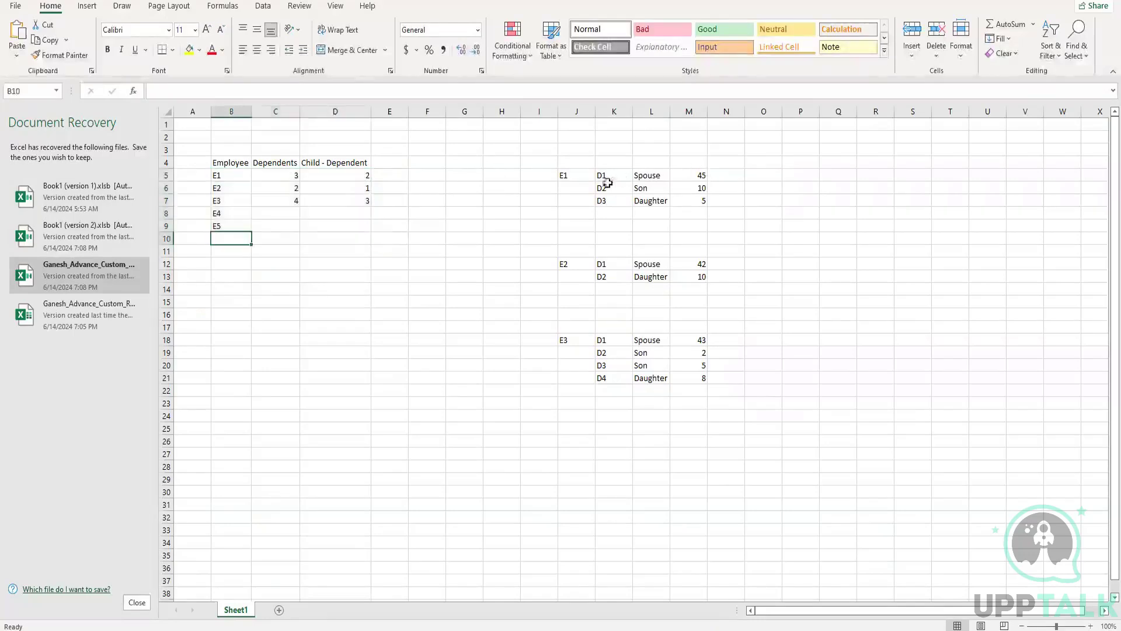
pyautogui.click(607, 175)
pyautogui.click(608, 163)
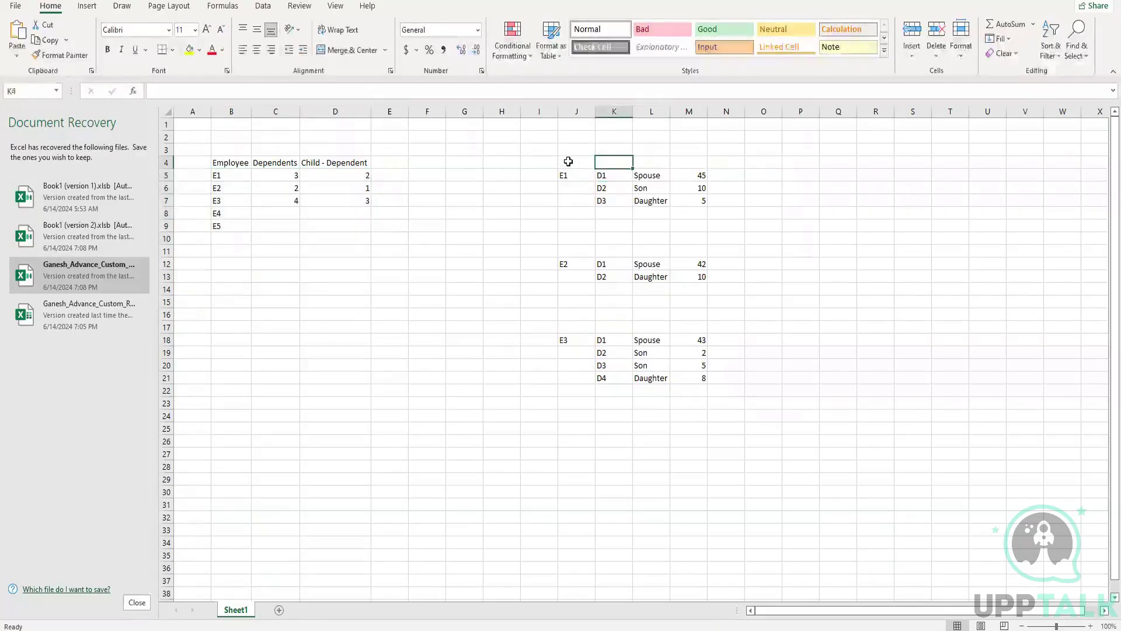
pyautogui.click(575, 162)
pyautogui.write('Employee')
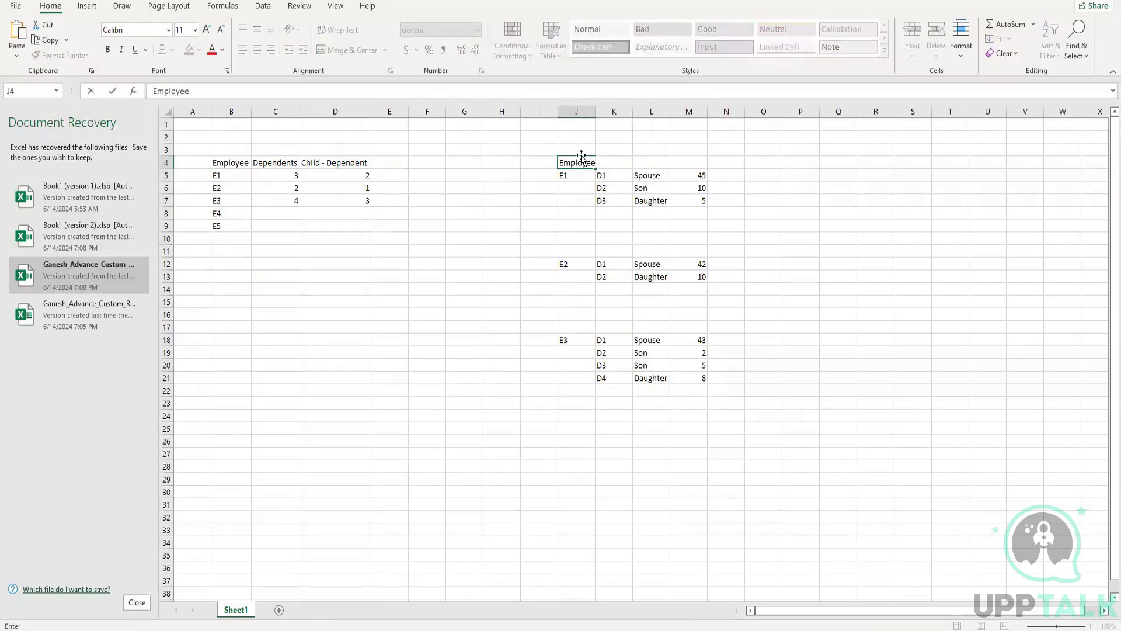
pyautogui.click(650, 220)
# Step: Merge and center cells K4:M4 and enter the header Dependents
pyautogui.moveTo(613, 163); pyautogui.dragTo(689, 162)
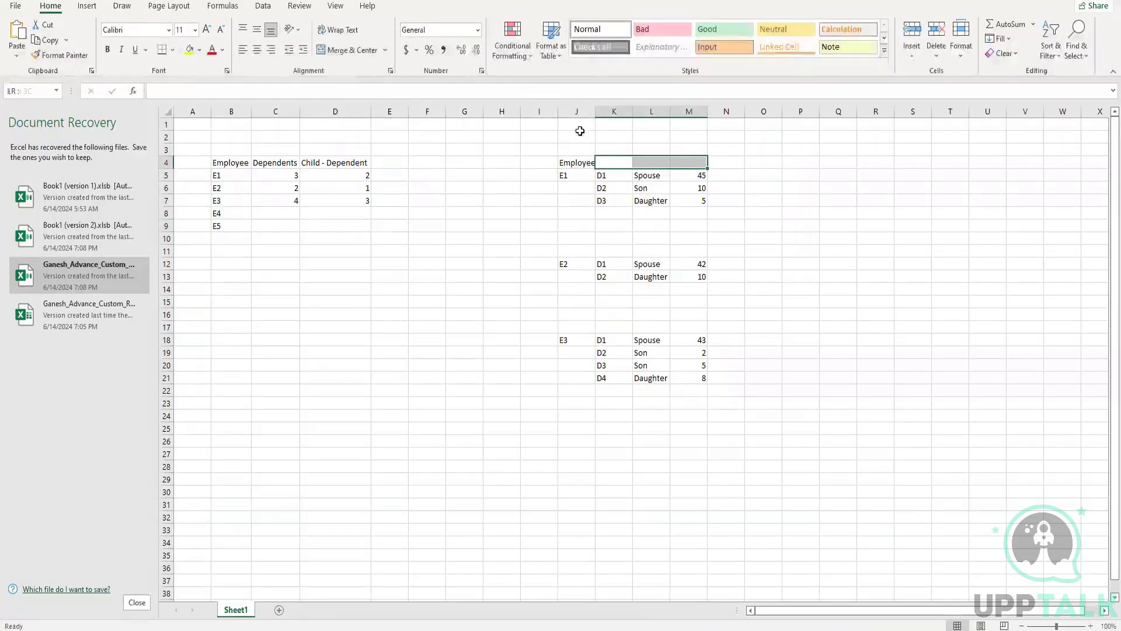
pyautogui.click(350, 50)
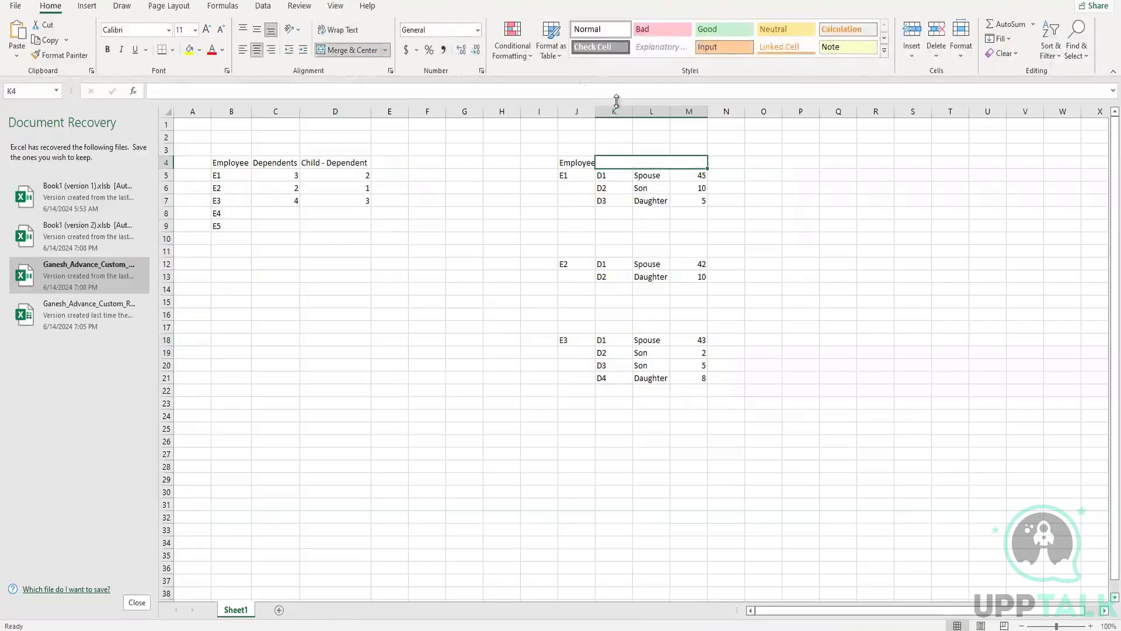
pyautogui.write('Dependent')
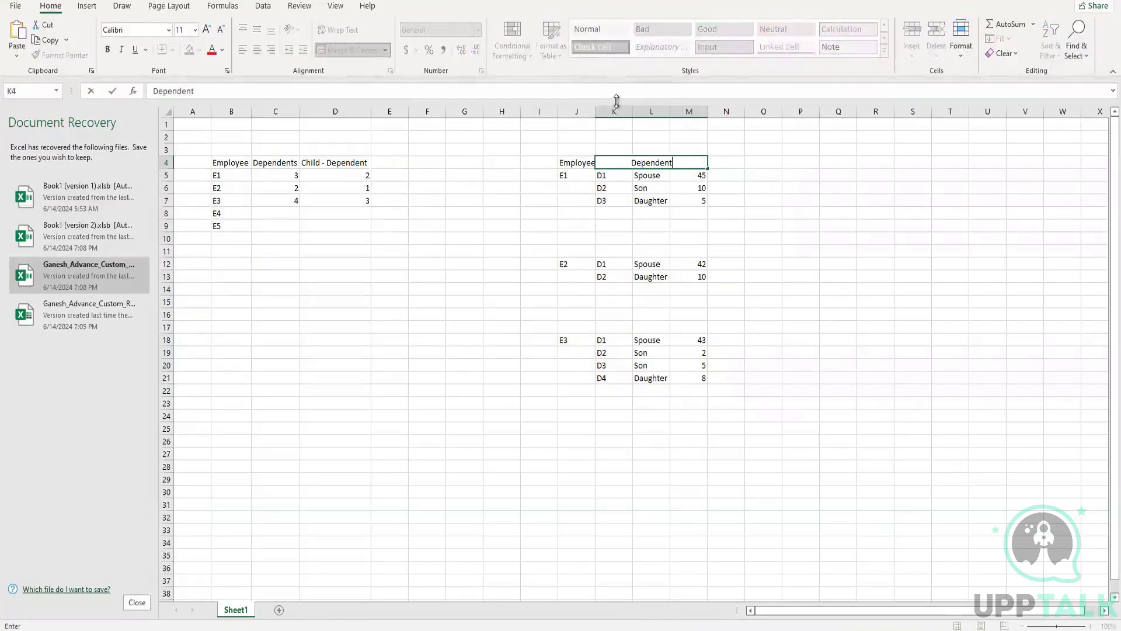
pyautogui.write('s')
pyautogui.click(726, 213)
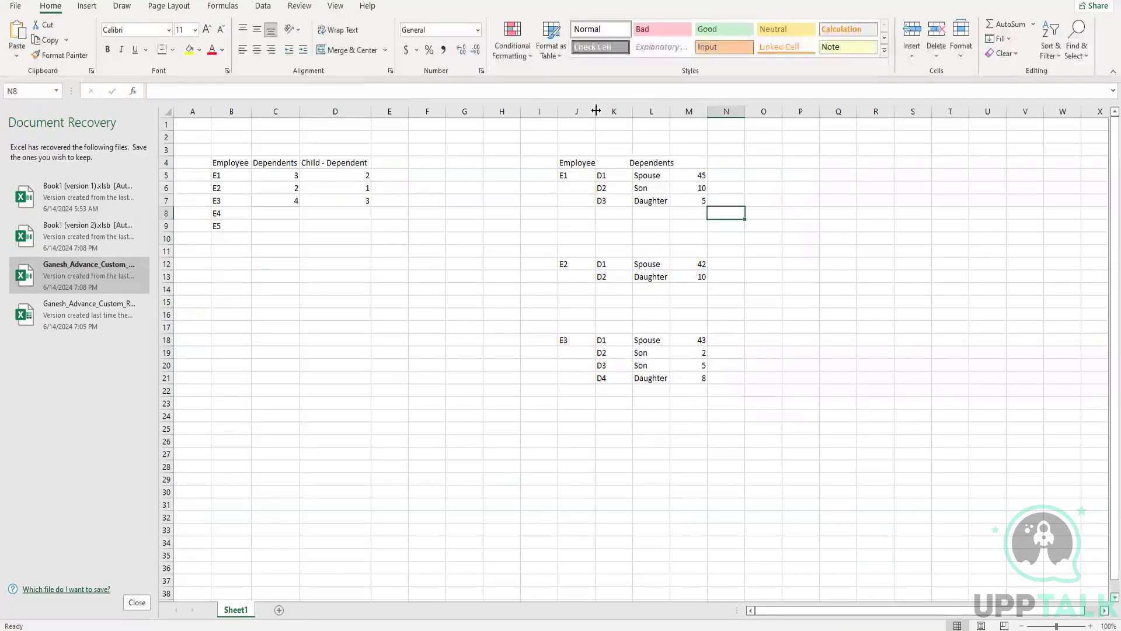
# Step: Widen column J slightly and insert a blank column between the Employee column and the dependent data
pyautogui.moveTo(595, 111); pyautogui.dragTo(599, 110)
pyautogui.click(603, 224)
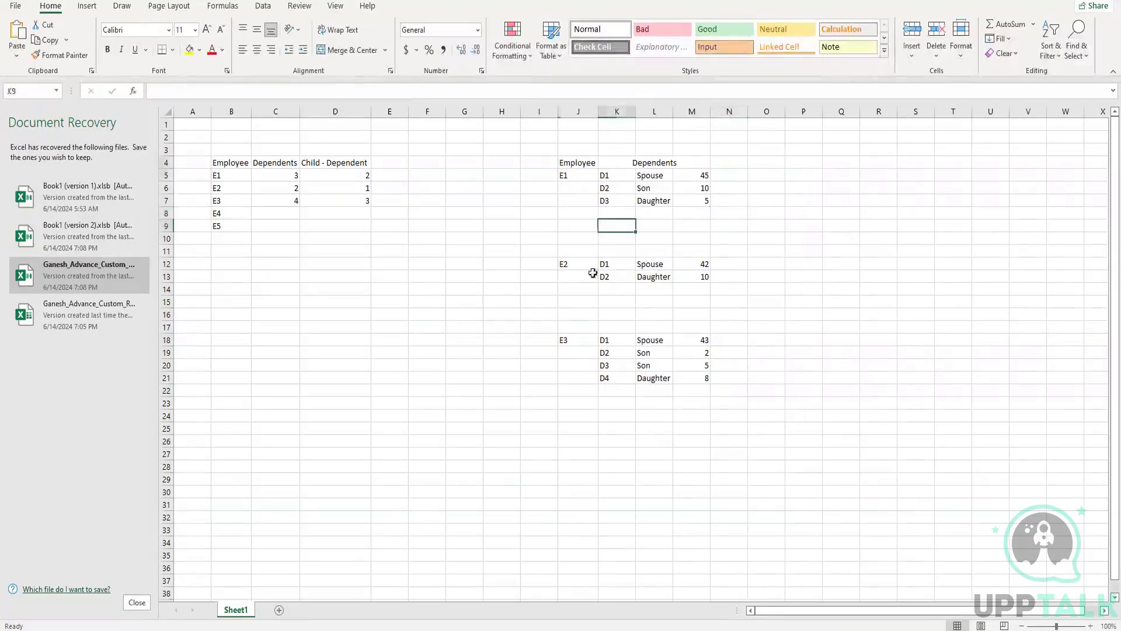
pyautogui.moveTo(575, 162); pyautogui.dragTo(604, 380)
pyautogui.click(679, 301)
pyautogui.click(574, 187)
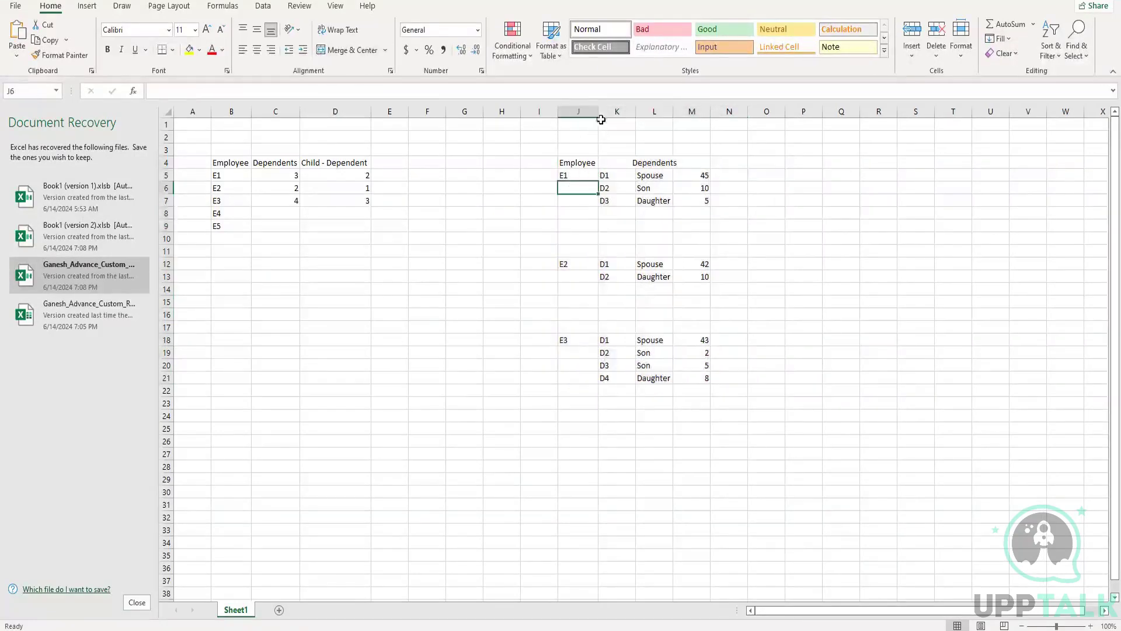
pyautogui.rightClick(622, 112)
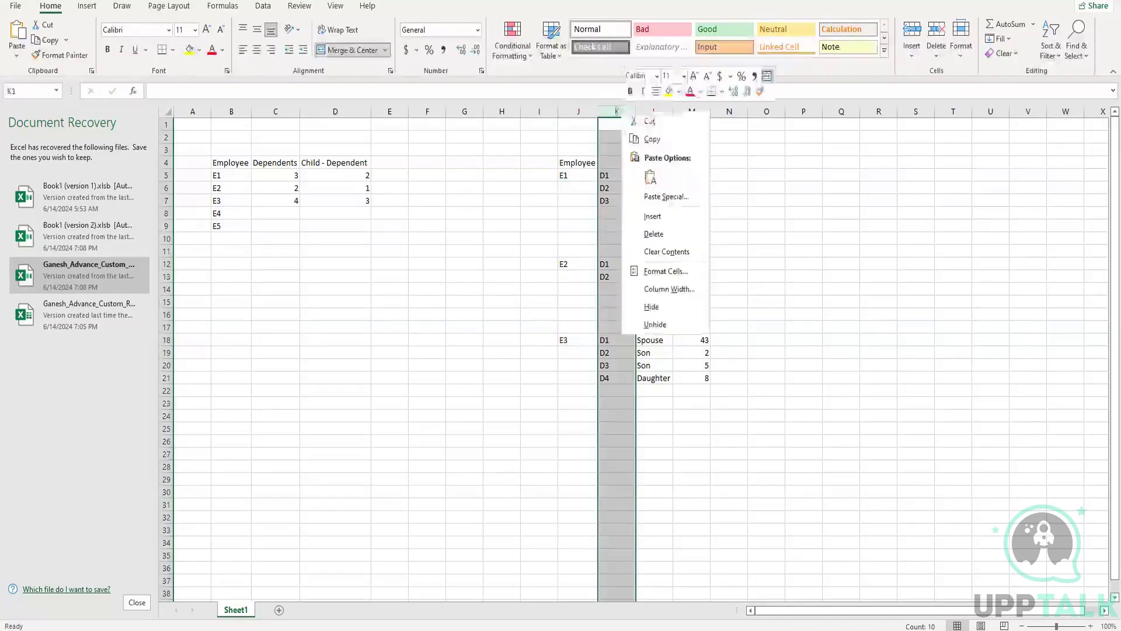
pyautogui.click(652, 216)
pyautogui.click(634, 188)
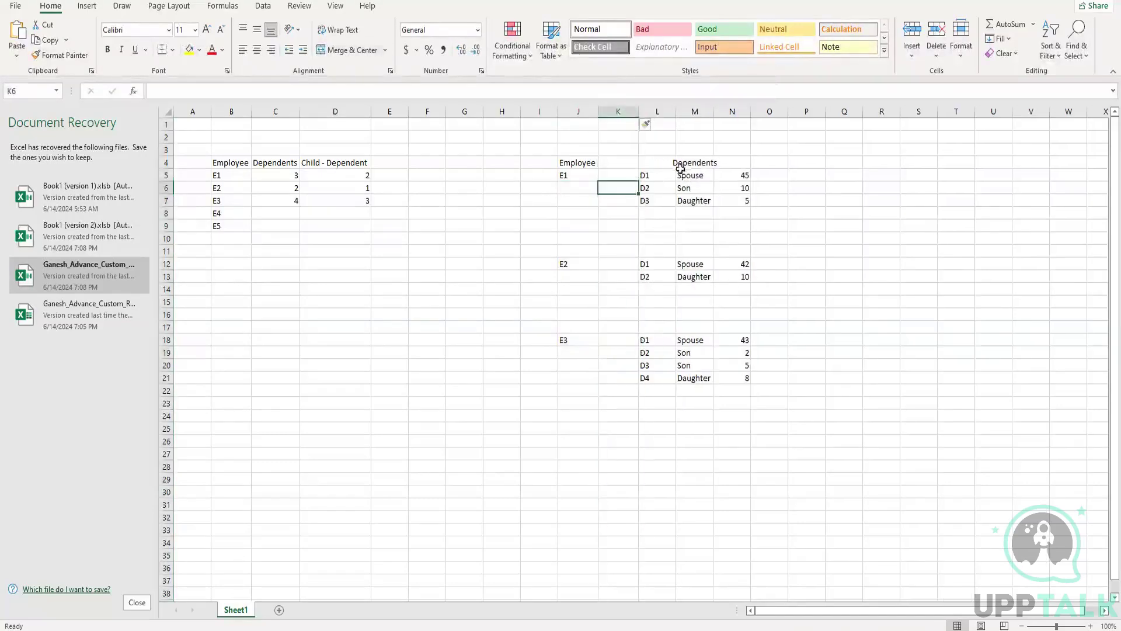
# Step: Examine the Dependents header over L4:N4 against the Employee header and the E1 entry in column J
pyautogui.moveTo(648, 162); pyautogui.dragTo(732, 162)
pyautogui.hotkey('alt', 'h')
pyautogui.press('m')
pyautogui.press('c')
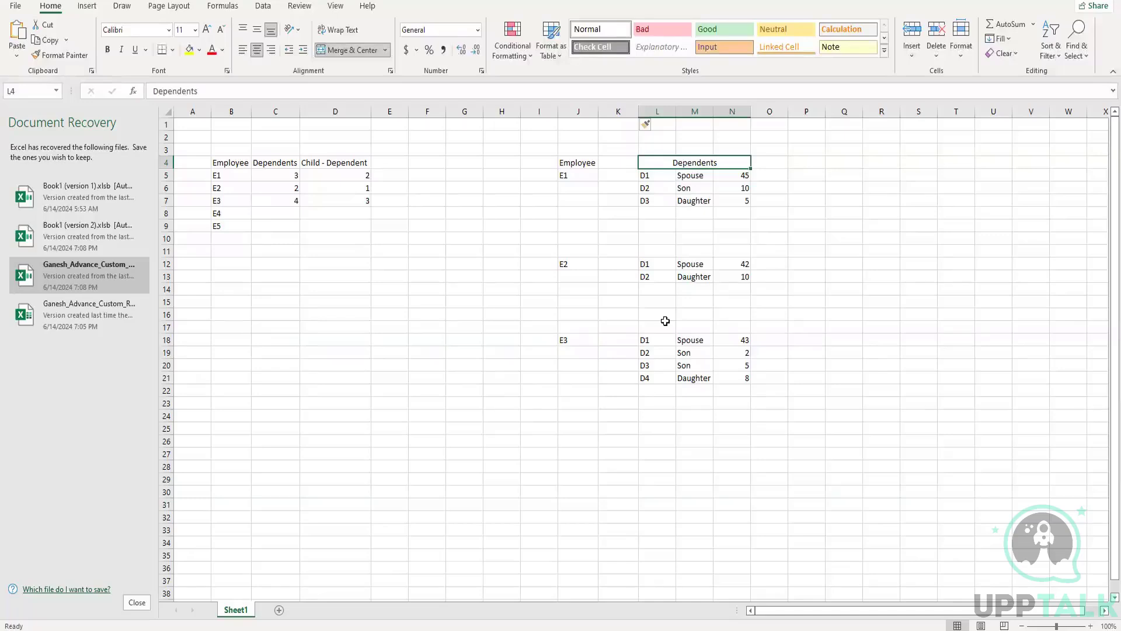
pyautogui.click(579, 164)
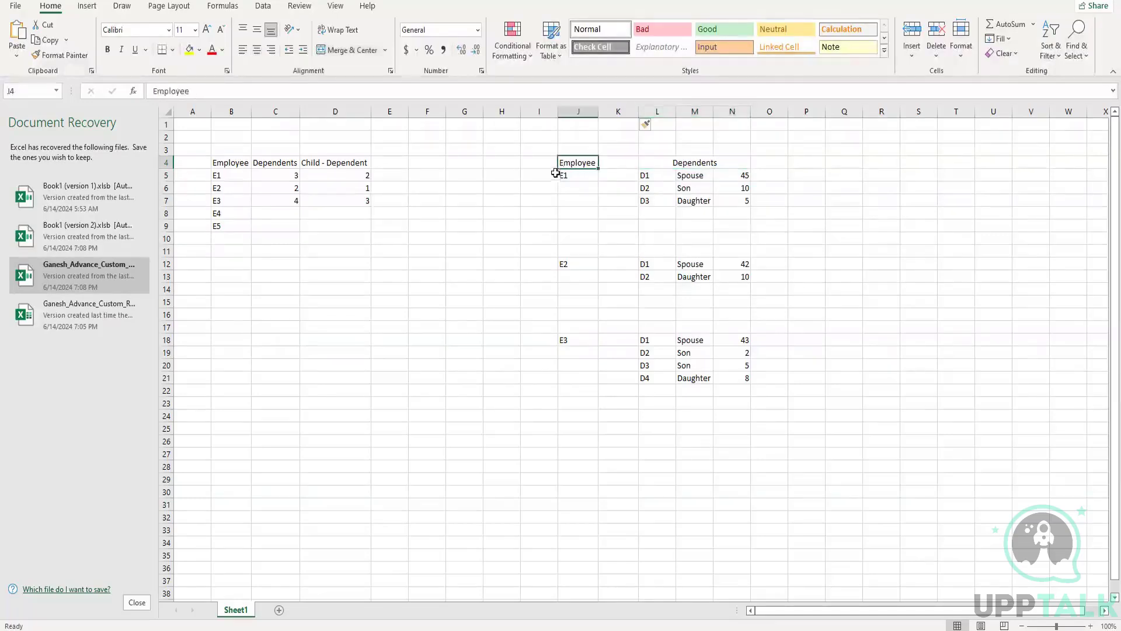
pyautogui.click(636, 175)
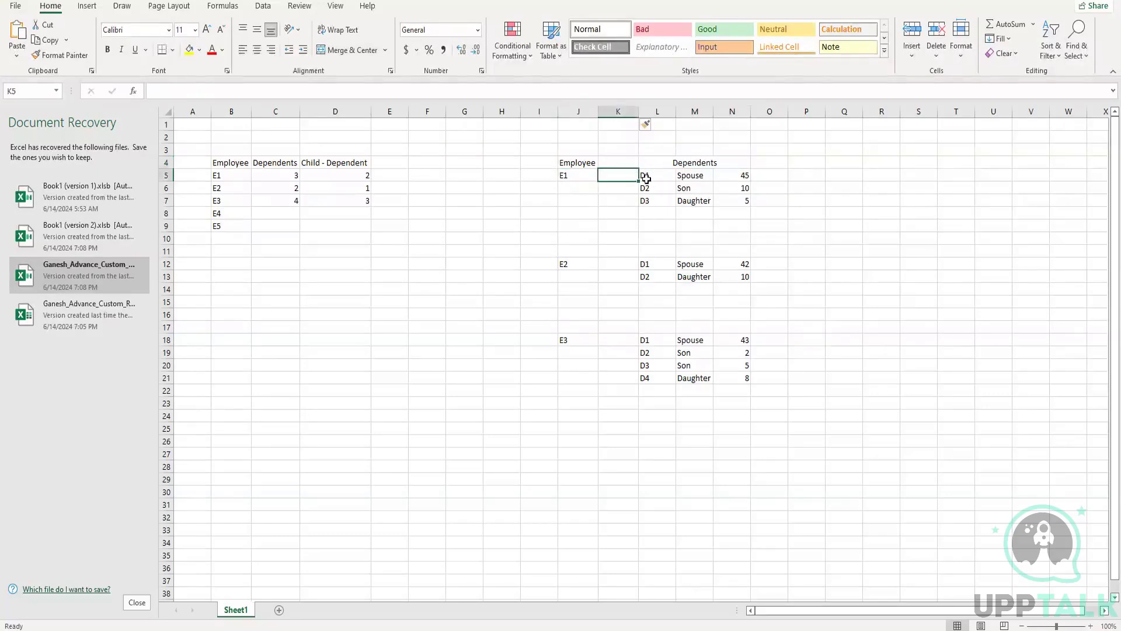
pyautogui.click(564, 163)
pyautogui.click(565, 177)
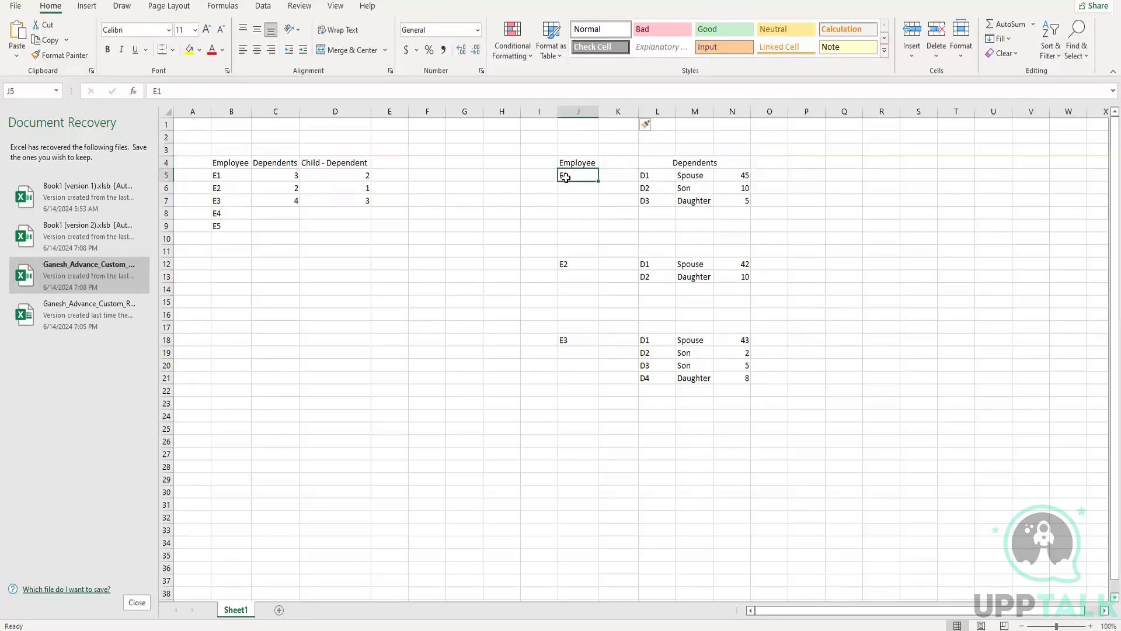
# Step: Examine employee E1's dependent rows D1 to D3 in L5:N7, including the Son and Daughter entries
pyautogui.click(702, 160)
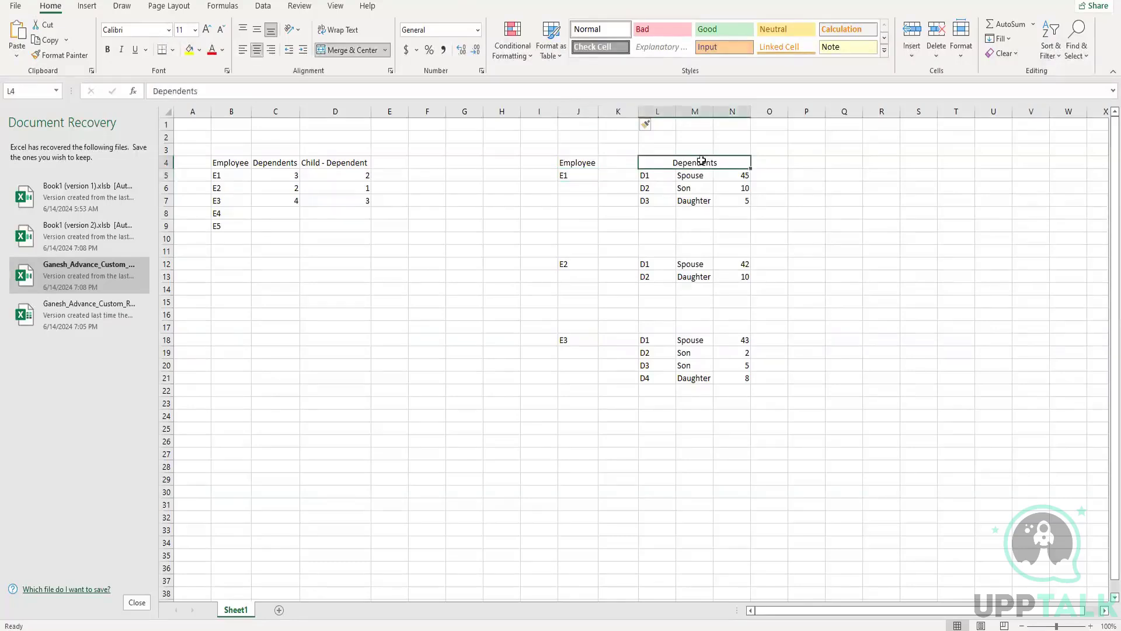
pyautogui.click(659, 175)
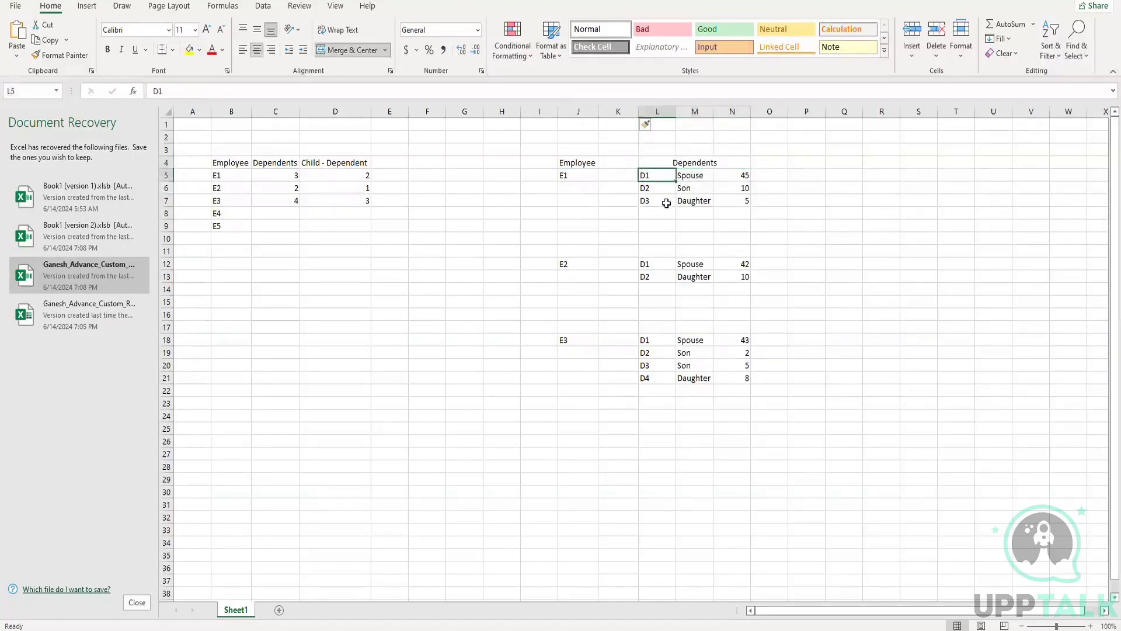
pyautogui.moveTo(667, 202); pyautogui.dragTo(736, 200)
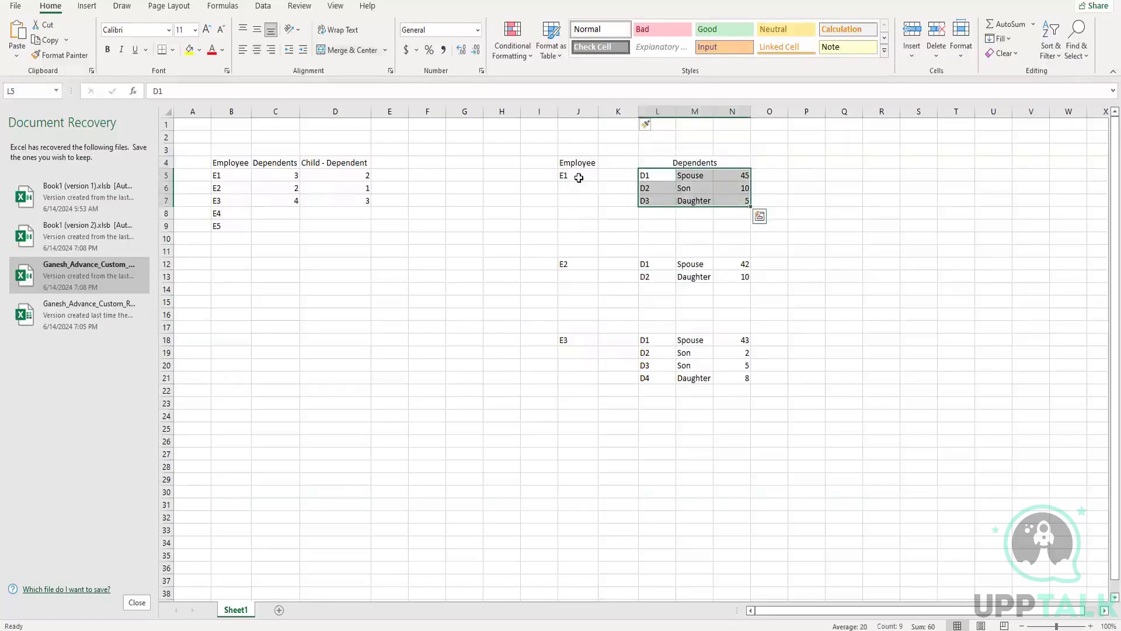
pyautogui.click(658, 190)
pyautogui.moveTo(655, 174); pyautogui.dragTo(736, 202)
pyautogui.click(657, 176)
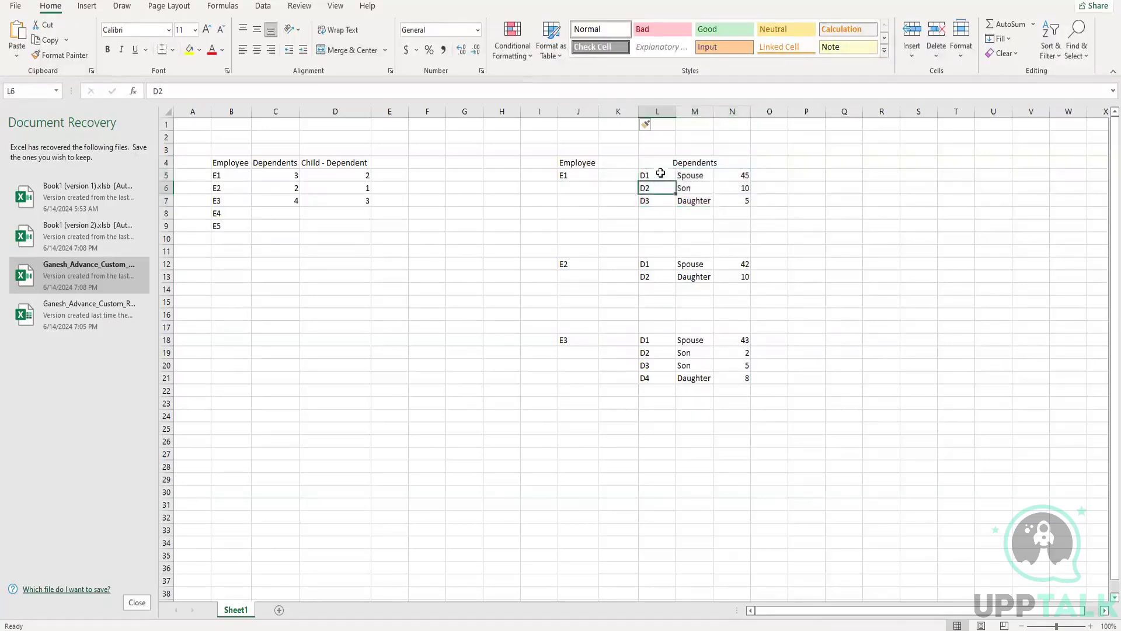
pyautogui.moveTo(674, 197); pyautogui.dragTo(744, 201)
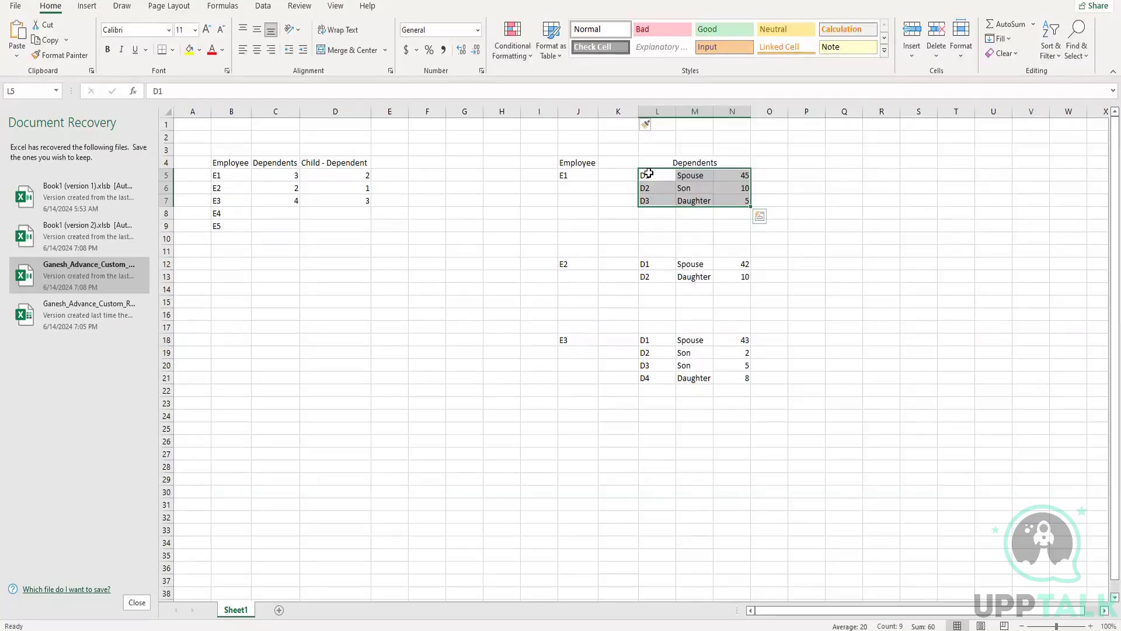
pyautogui.click(772, 187)
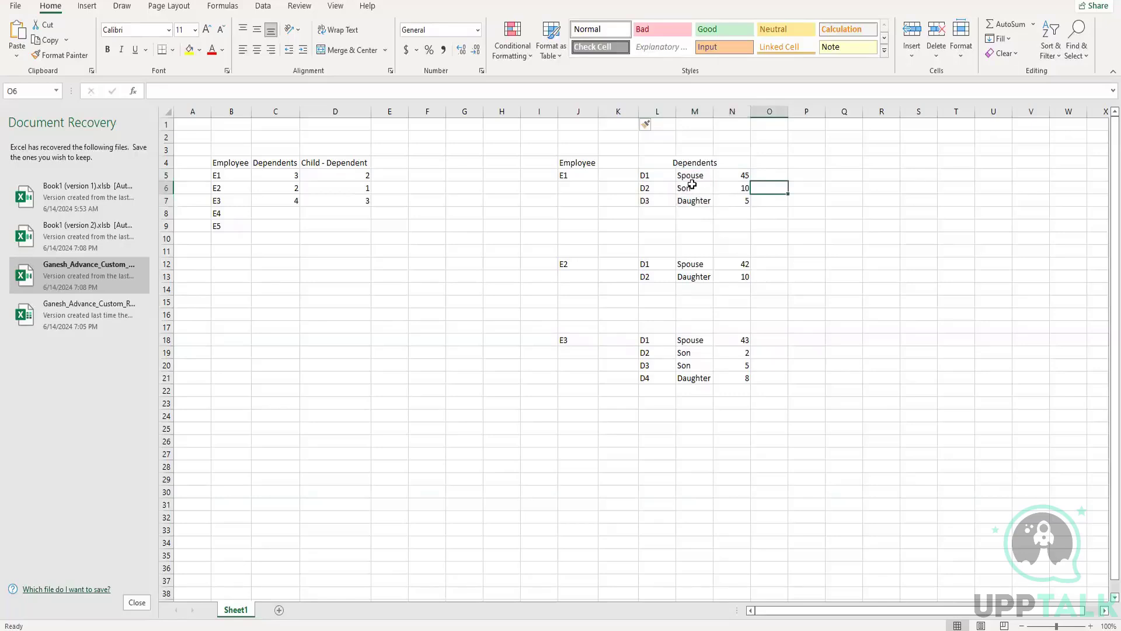
pyautogui.click(689, 186)
pyautogui.click(705, 199)
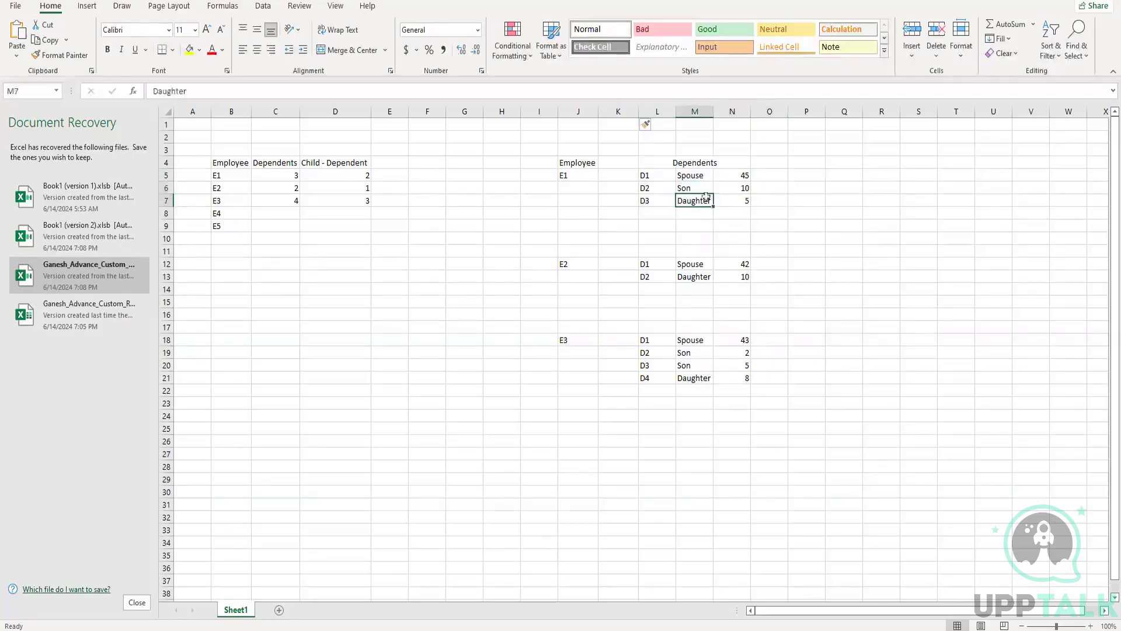
# Step: Enter the question "Youngest Child?" in cell P6 and fit column P's width to the text
pyautogui.click(819, 186)
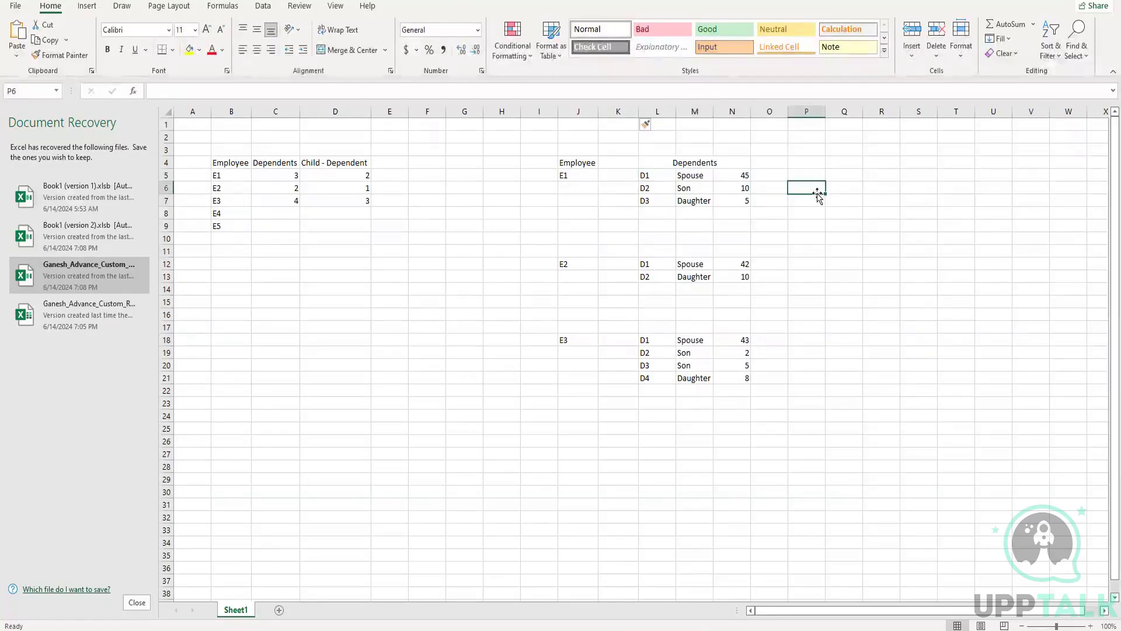
pyautogui.write('Y')
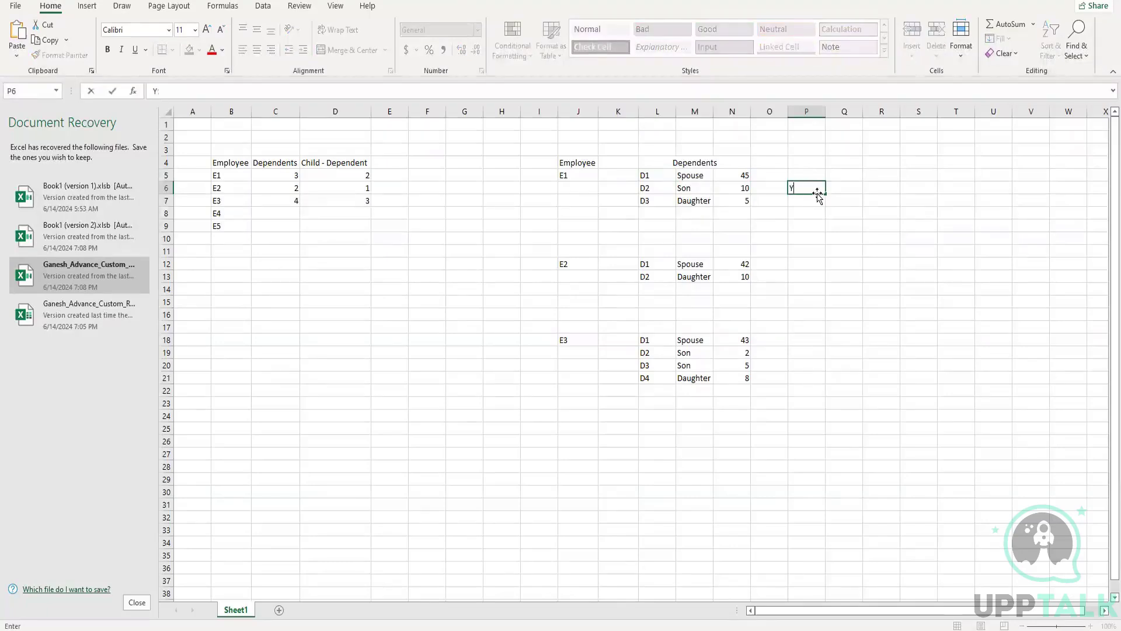
pyautogui.write('upungest')
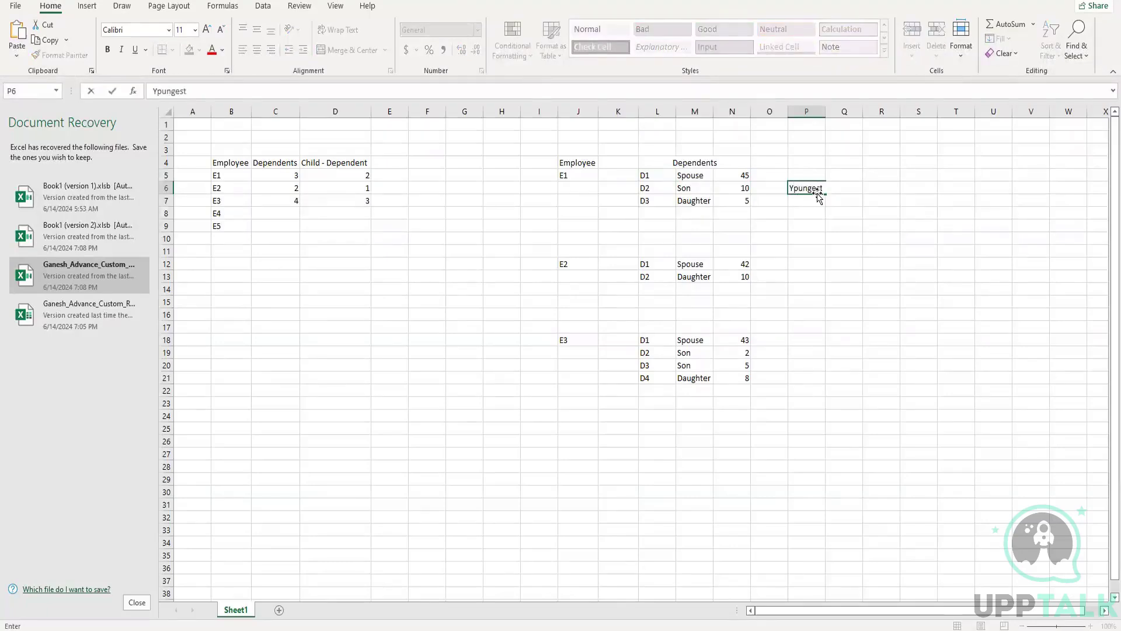
pyautogui.write(' Child?')
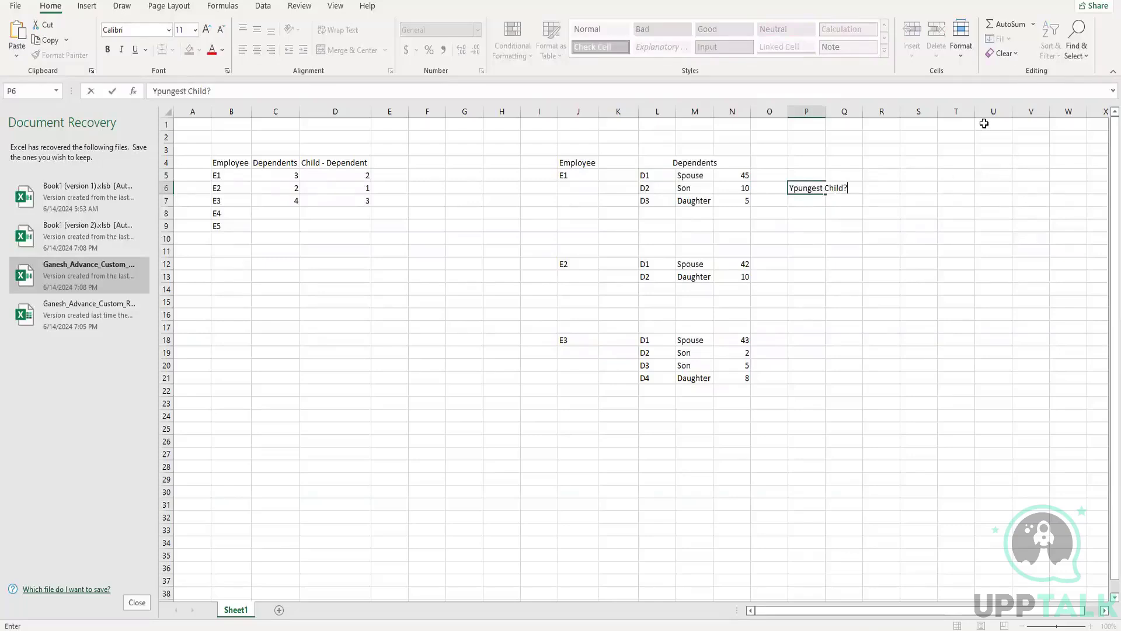
pyautogui.doubleClick(825, 113)
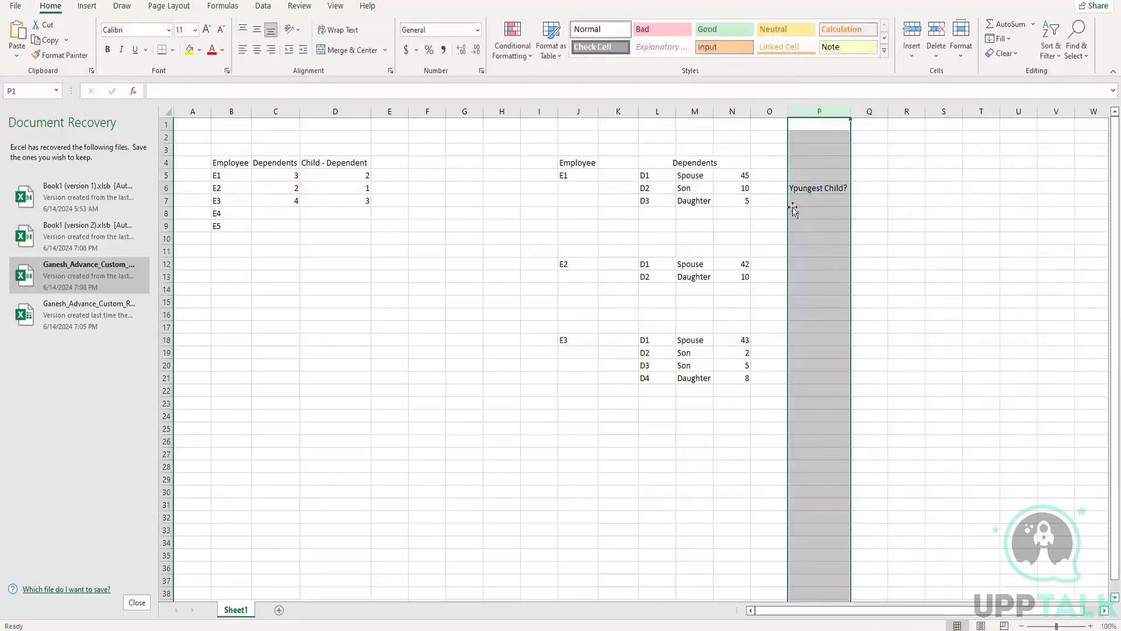
pyautogui.click(803, 189)
pyautogui.doubleClick(803, 190)
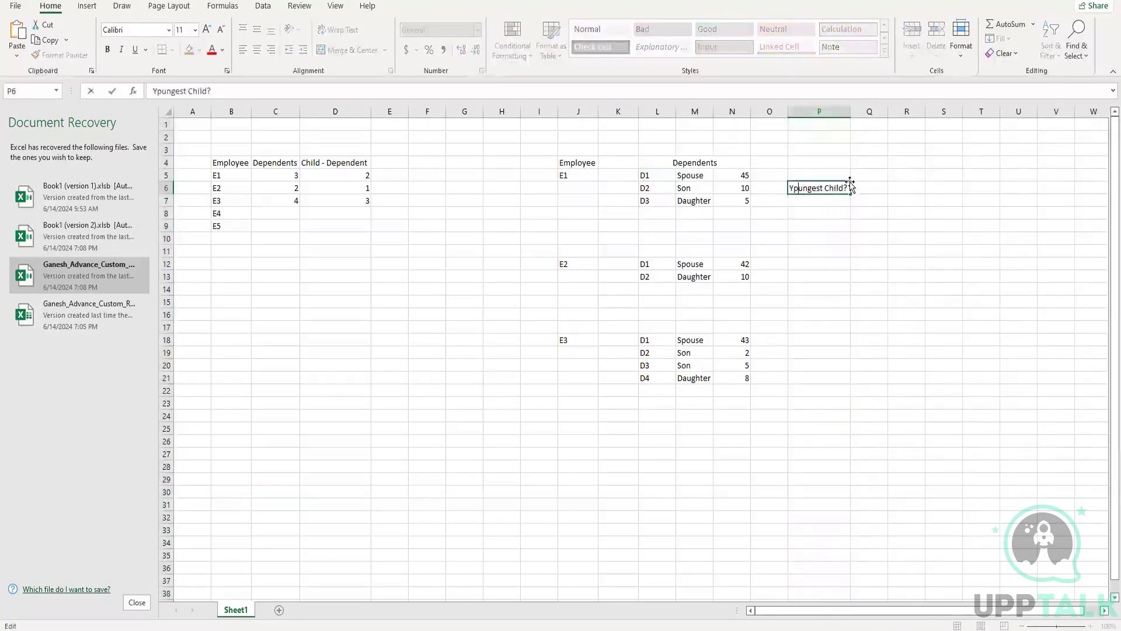
pyautogui.press('BackSpace')
pyautogui.write('o')
pyautogui.click(800, 225)
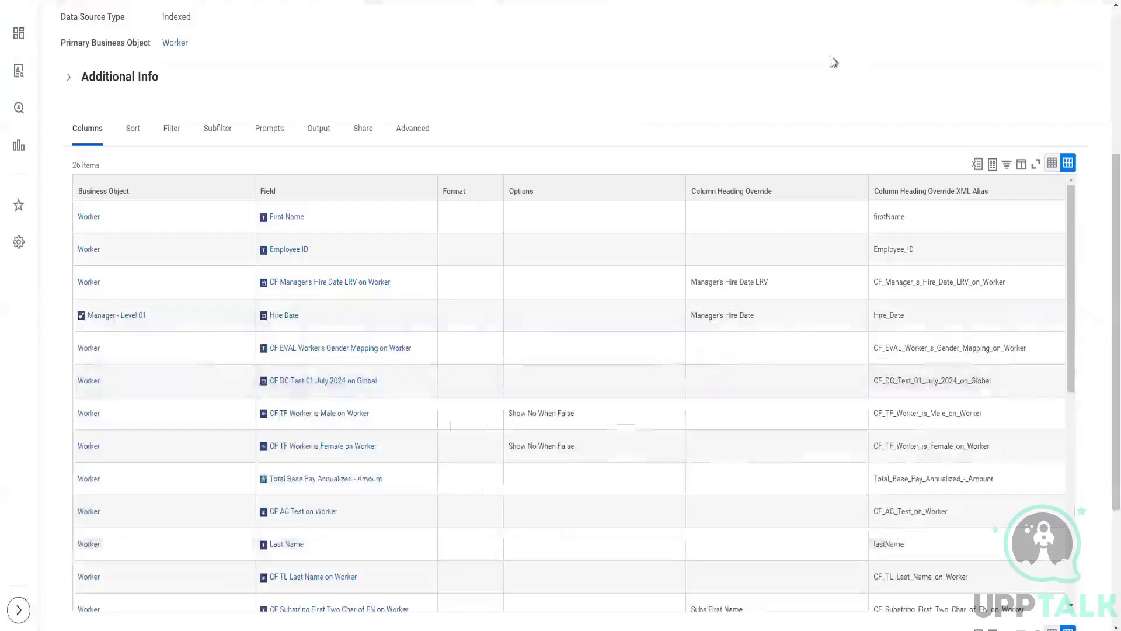
# Step: Switch to Workday and discard the open blank calculated field form and the copied Lookup Related Value field
pyautogui.scroll(5, 833, 60)
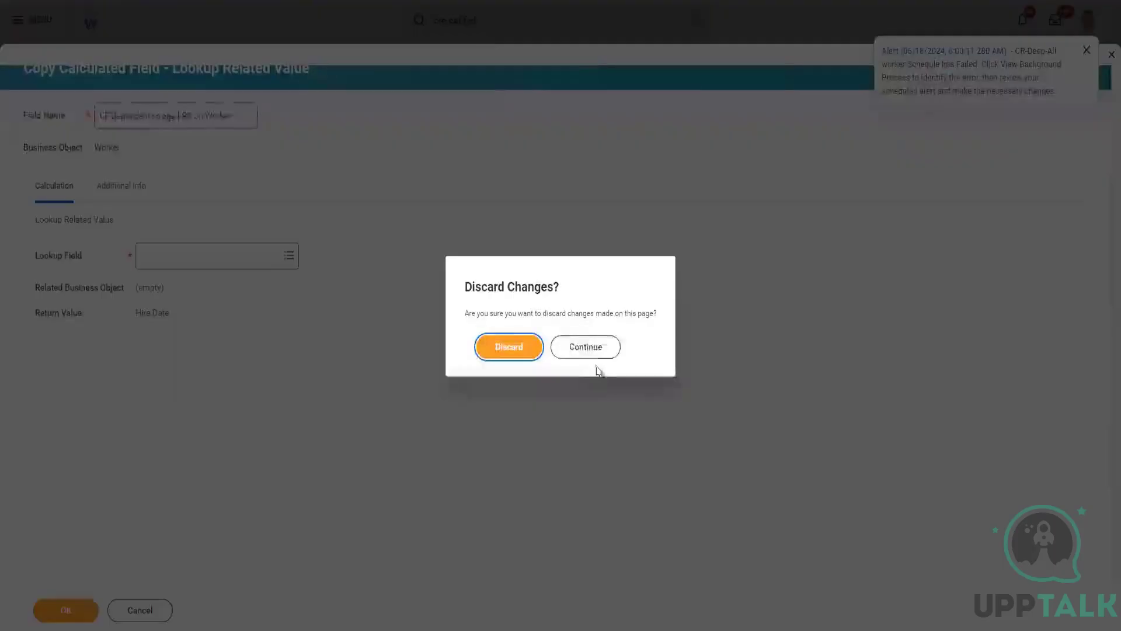
pyautogui.click(514, 353)
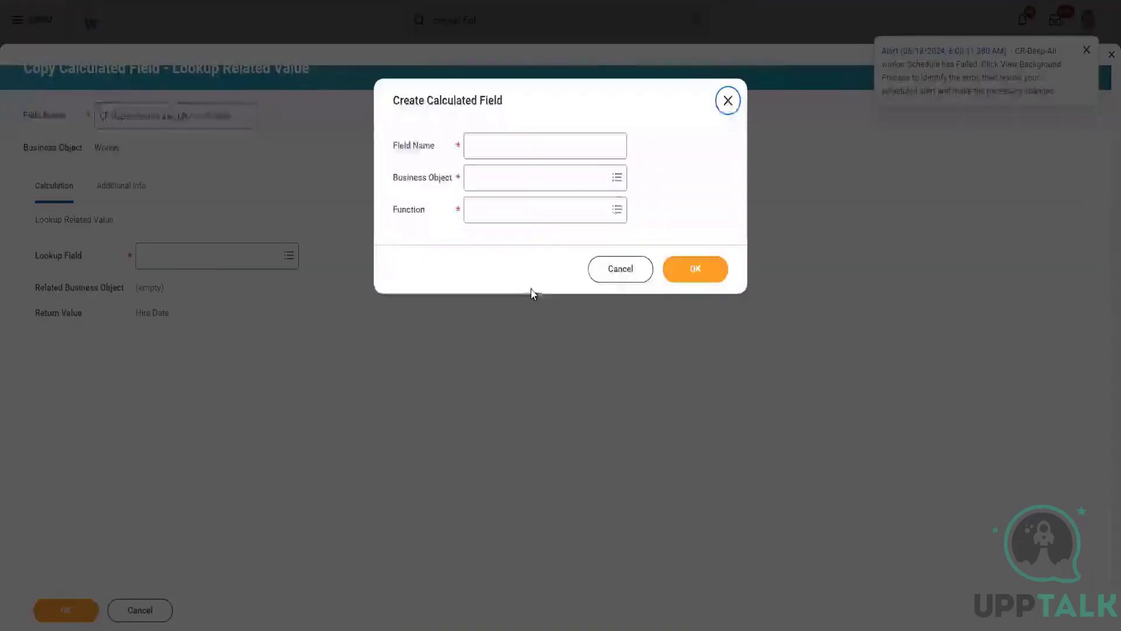
pyautogui.click(640, 272)
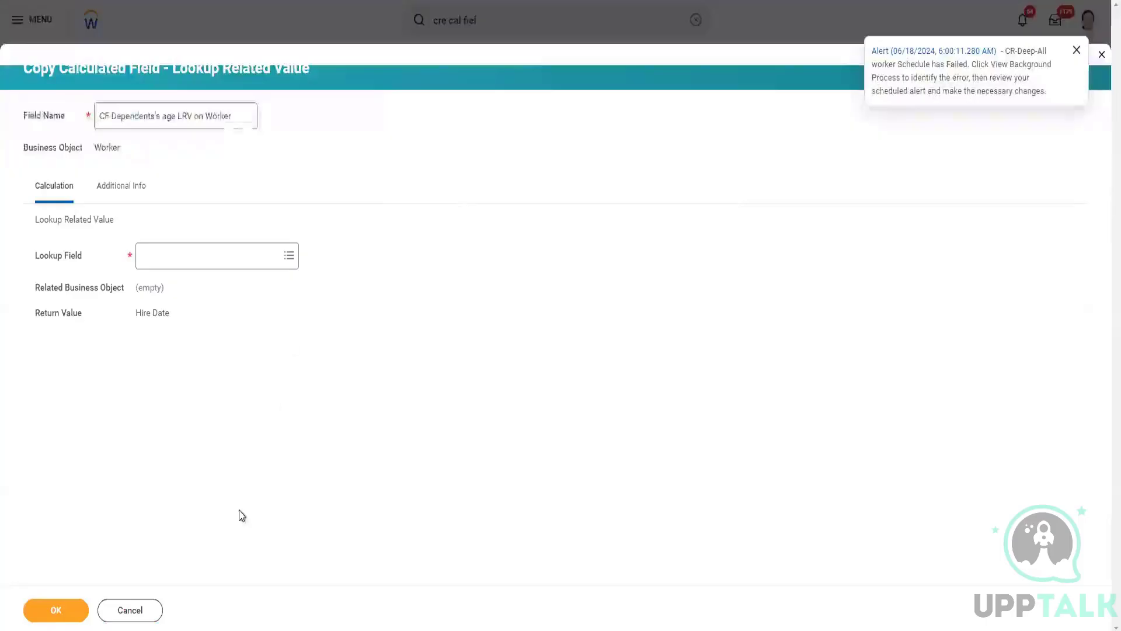
pyautogui.click(129, 609)
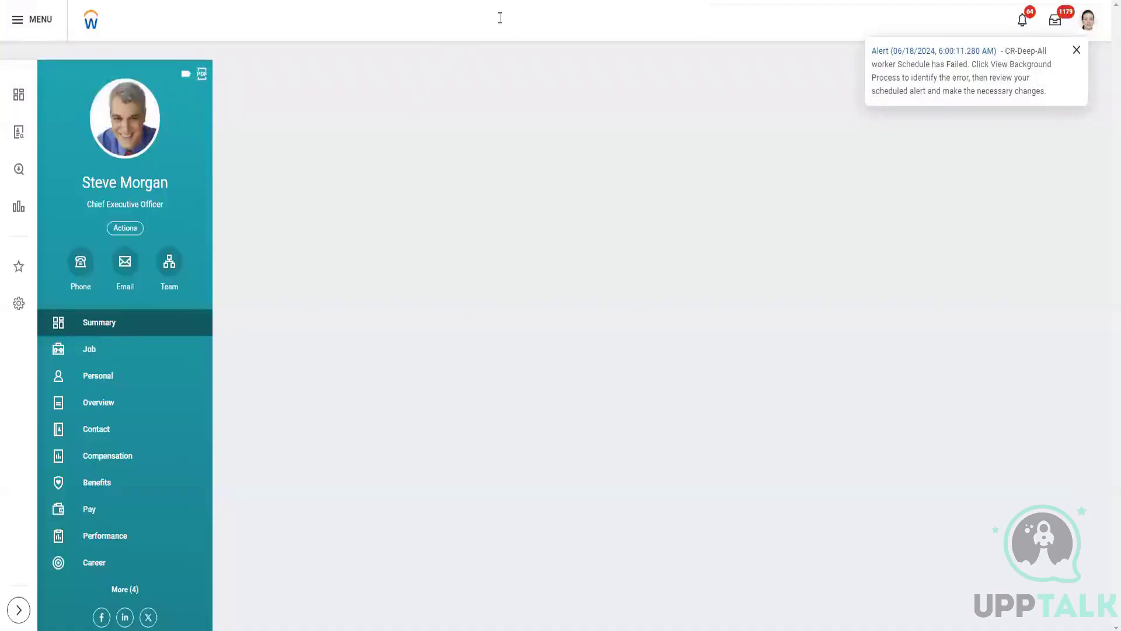
# Step: Start the Create Calculated Field task and name the field CF Youngest Child ESI on Worker
pyautogui.click(494, 19)
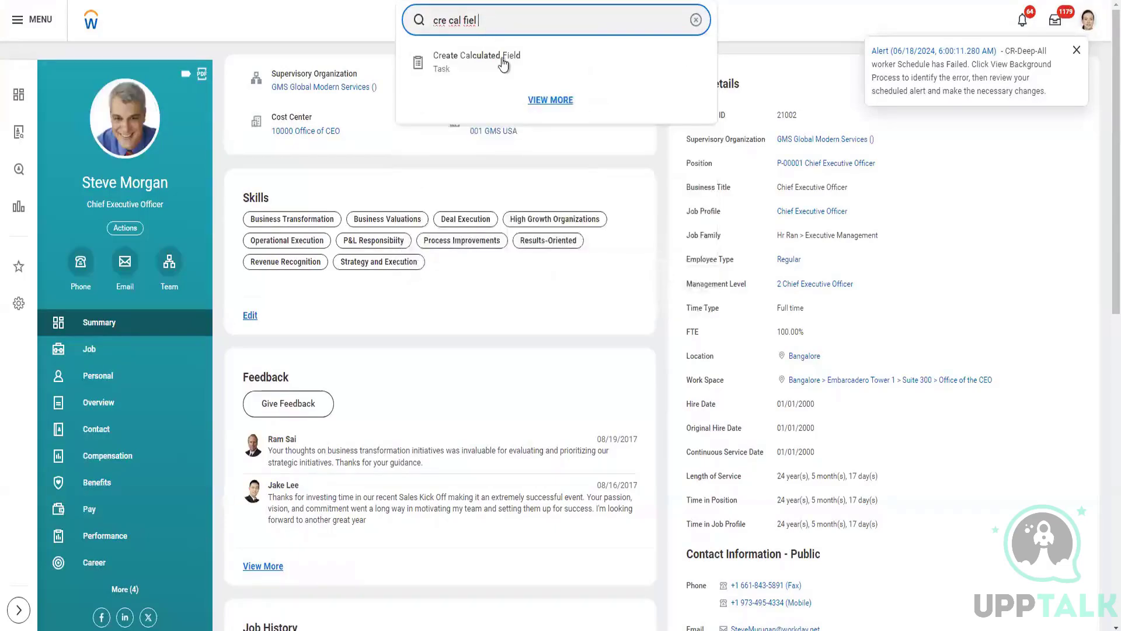
pyautogui.click(502, 57)
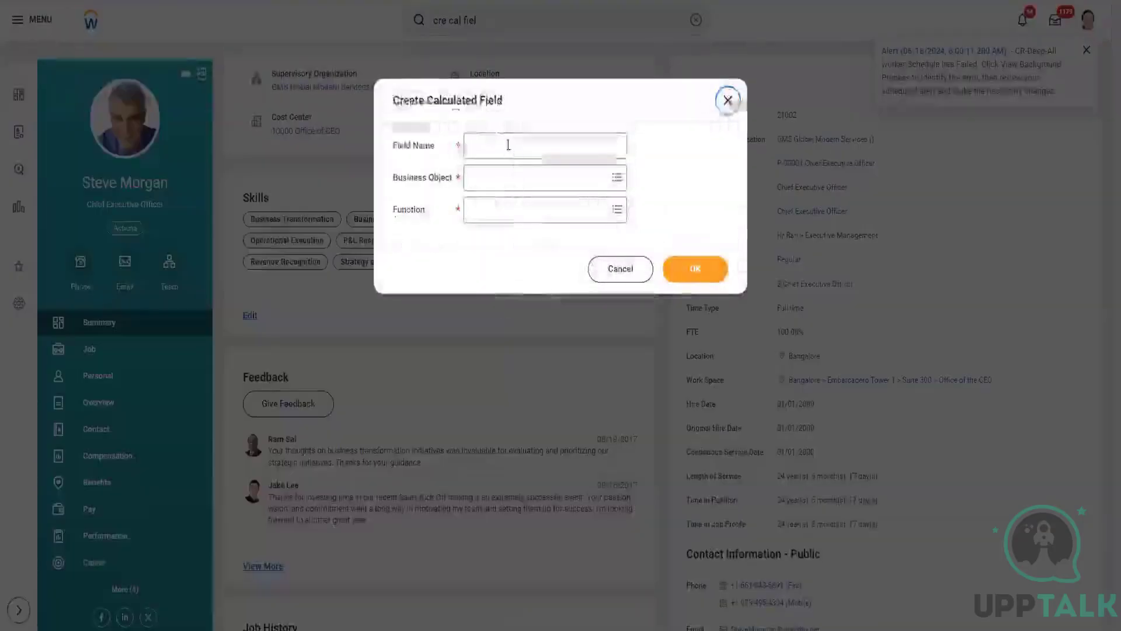
pyautogui.click(508, 146)
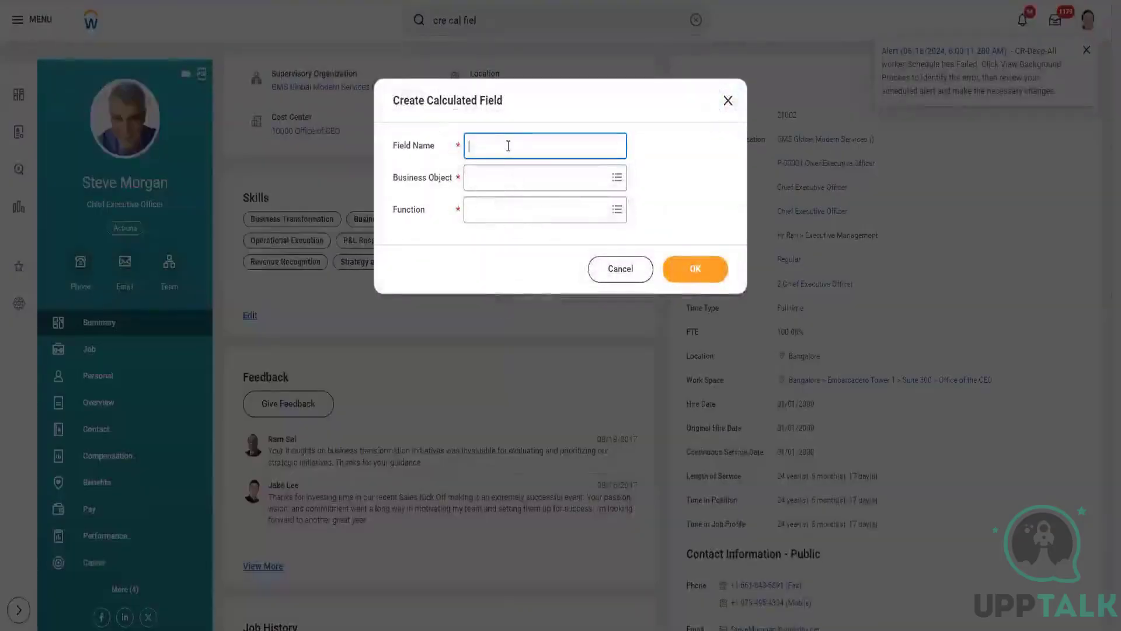
pyautogui.write('CF Y')
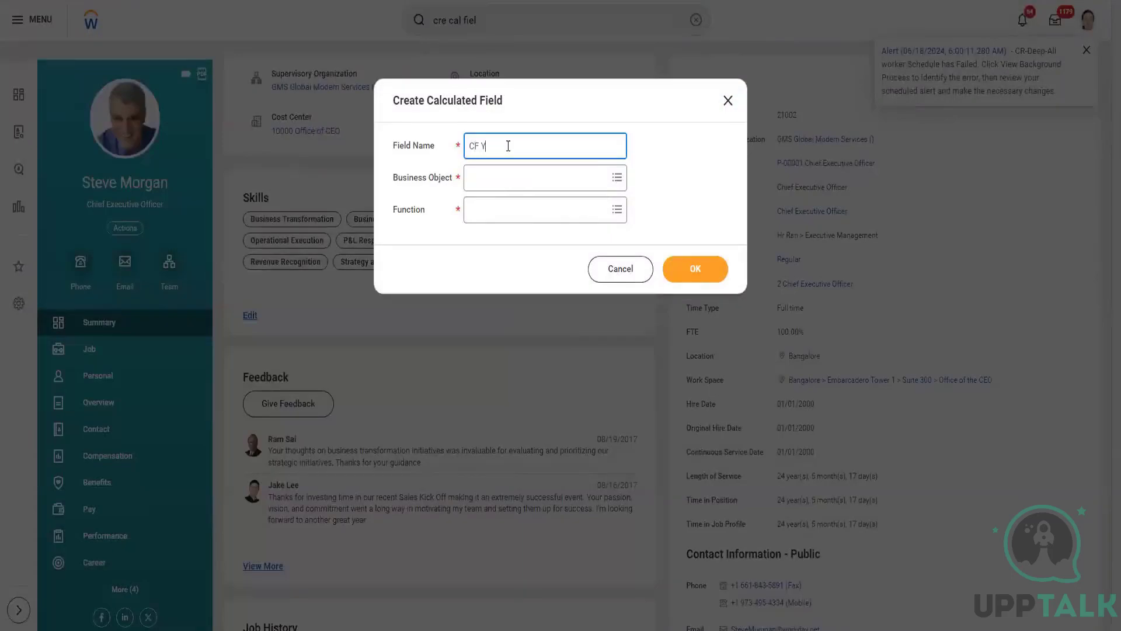
pyautogui.write('oungest Child ESI on Worker')
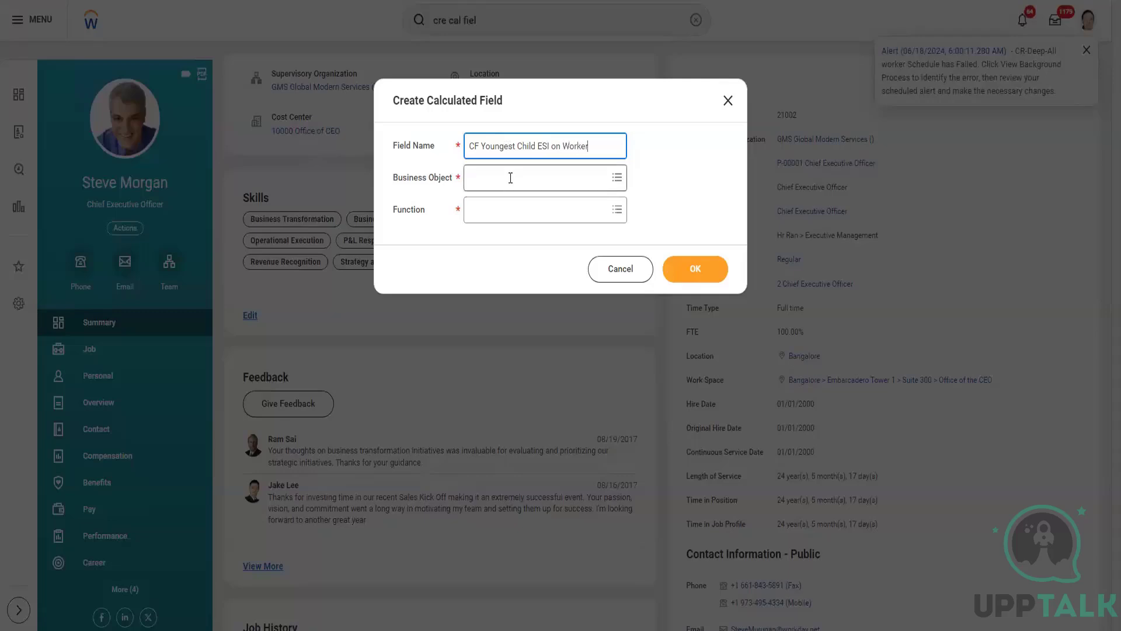
# Step: Set the calculated field's business object to Worker and its function to Extract Single Instance, and proceed to its definition
pyautogui.click(510, 177)
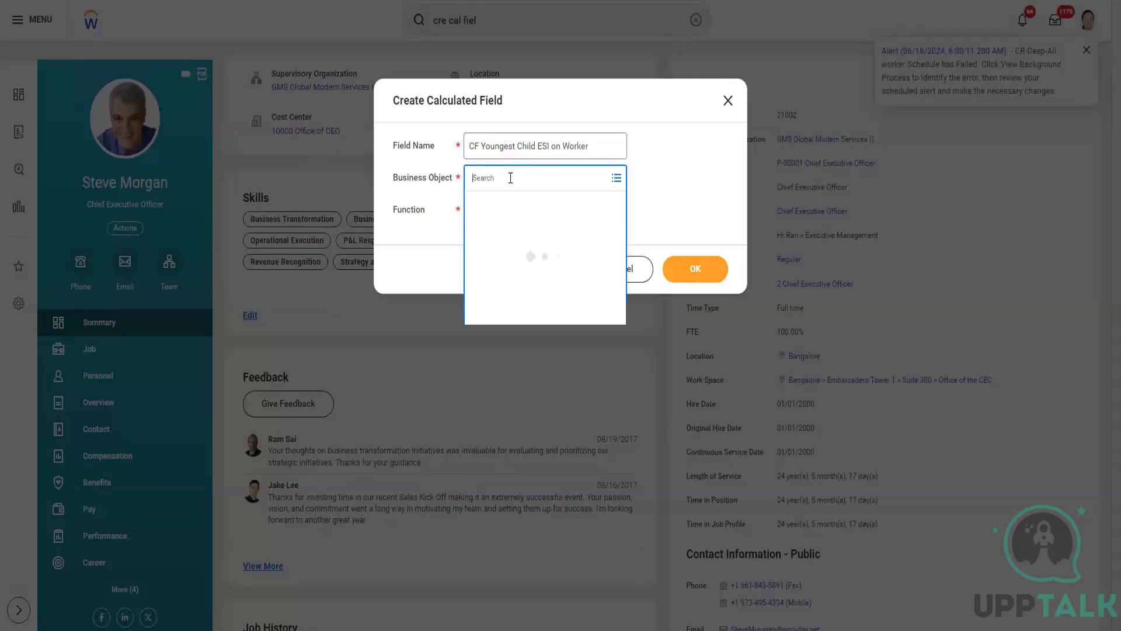
pyautogui.write('Worker')
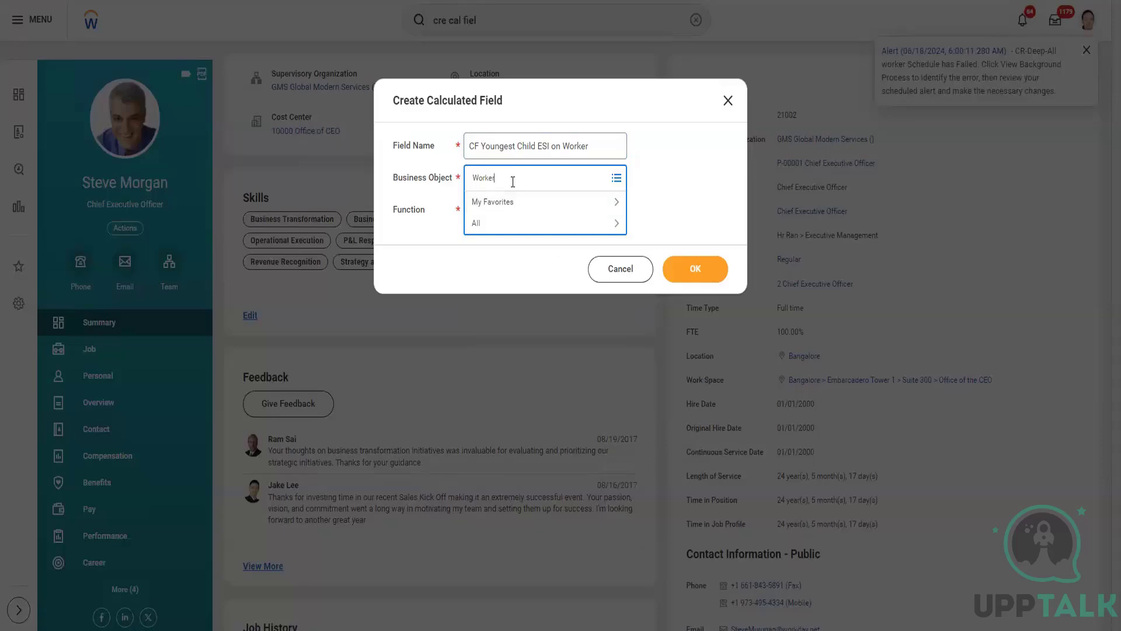
pyautogui.press('Return')
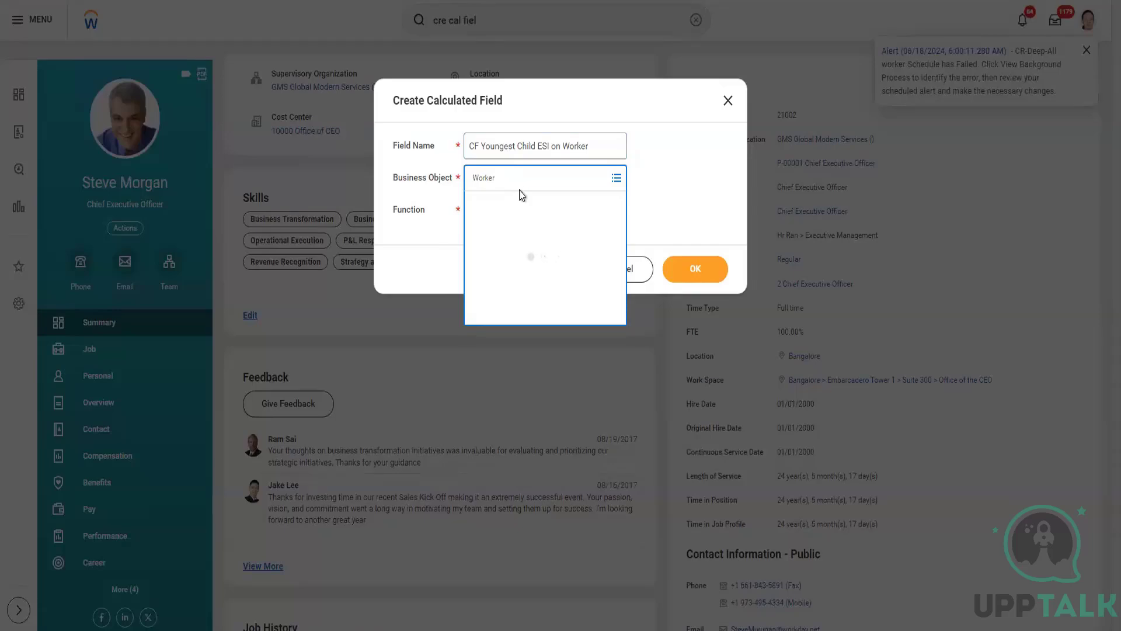
pyautogui.click(533, 229)
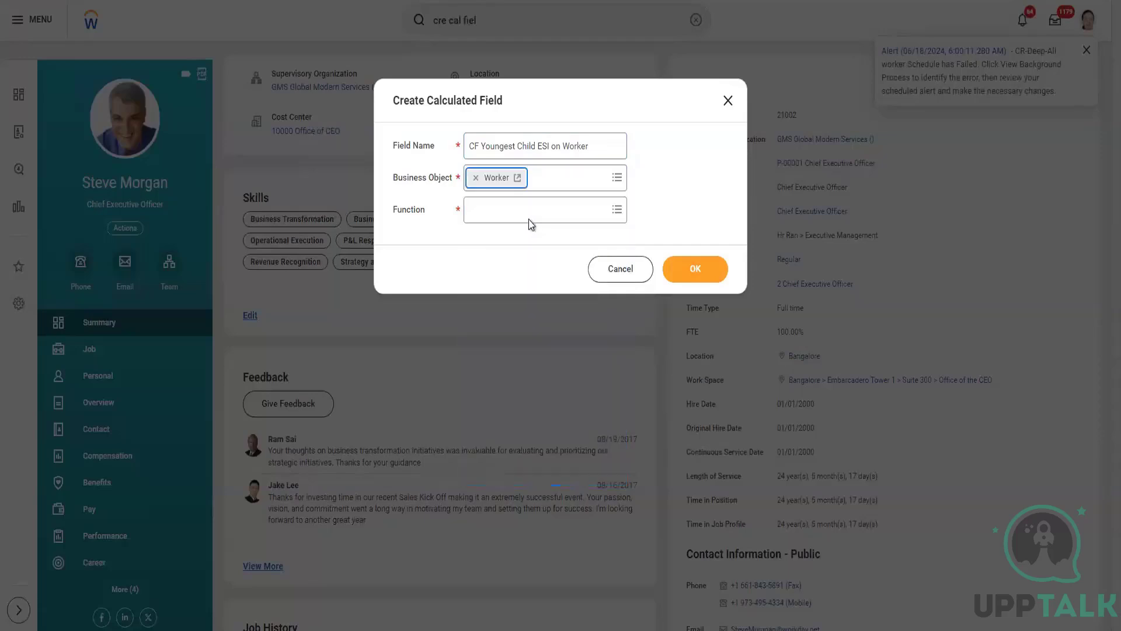
pyautogui.click(511, 213)
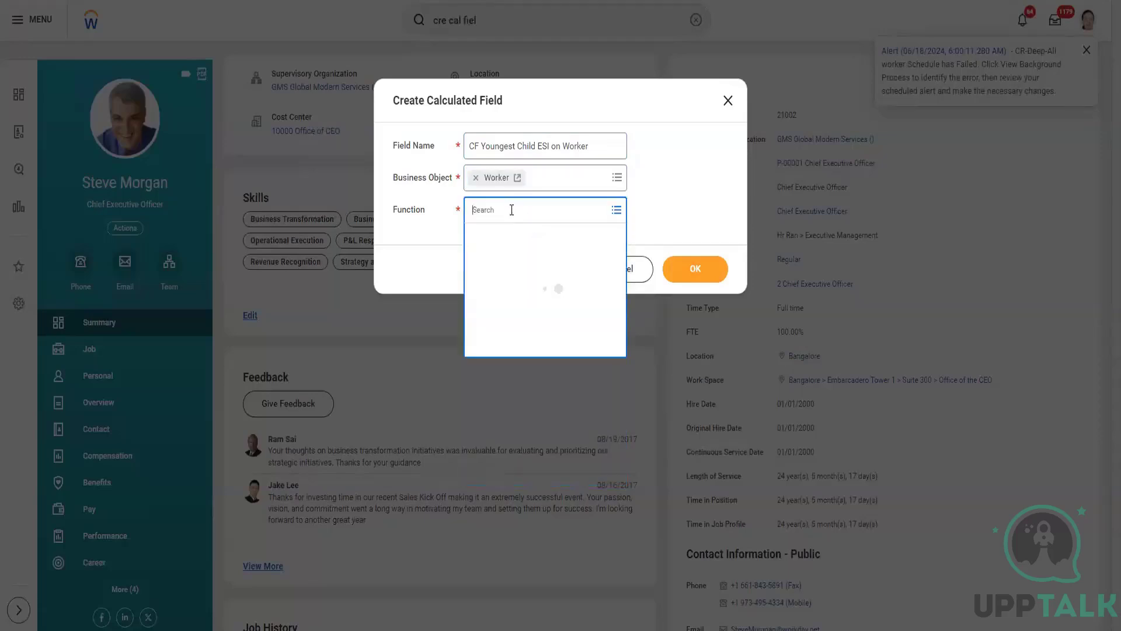
pyautogui.write('extract ing')
pyautogui.press('BackSpace')
pyautogui.press('BackSpace')
pyautogui.press('BackSpace')
pyautogui.write('sing')
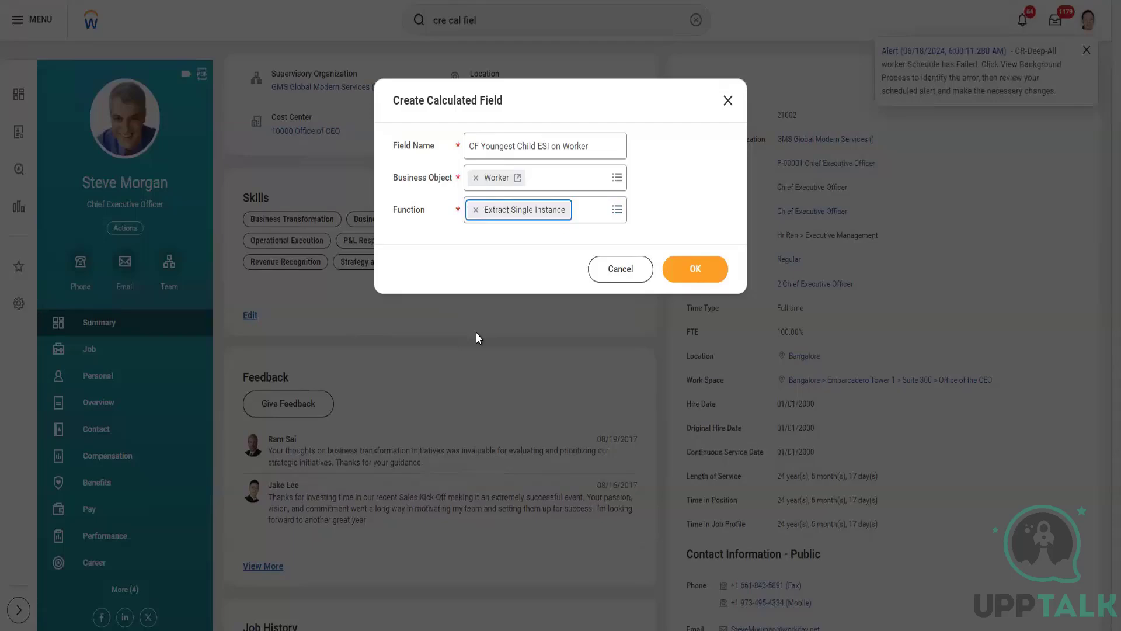
pyautogui.click(696, 268)
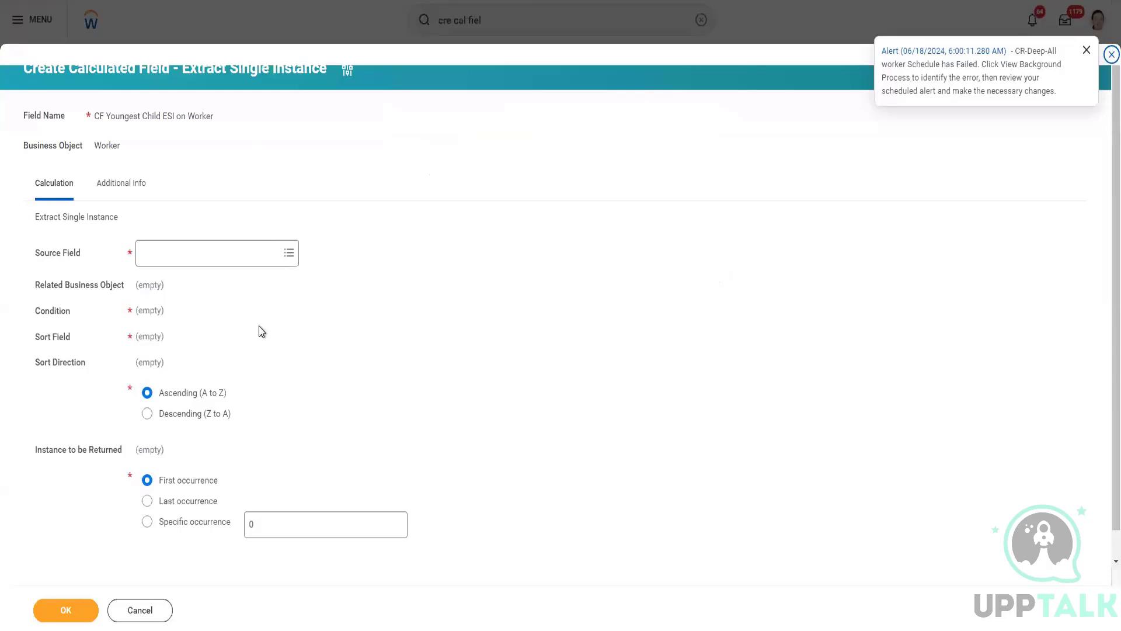
# Step: Dismiss the schedule alert and set the Extract Single Instance source field to Dependents
pyautogui.click(1087, 52)
pyautogui.scroll(-1, 198, 269)
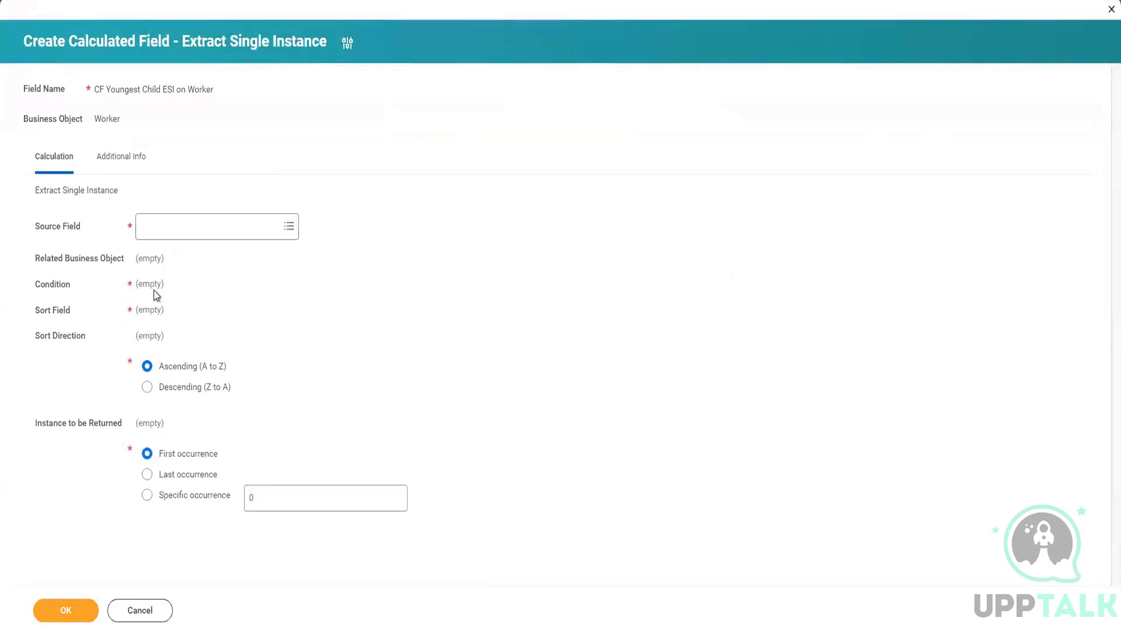
pyautogui.moveTo(36, 230); pyautogui.dragTo(81, 241)
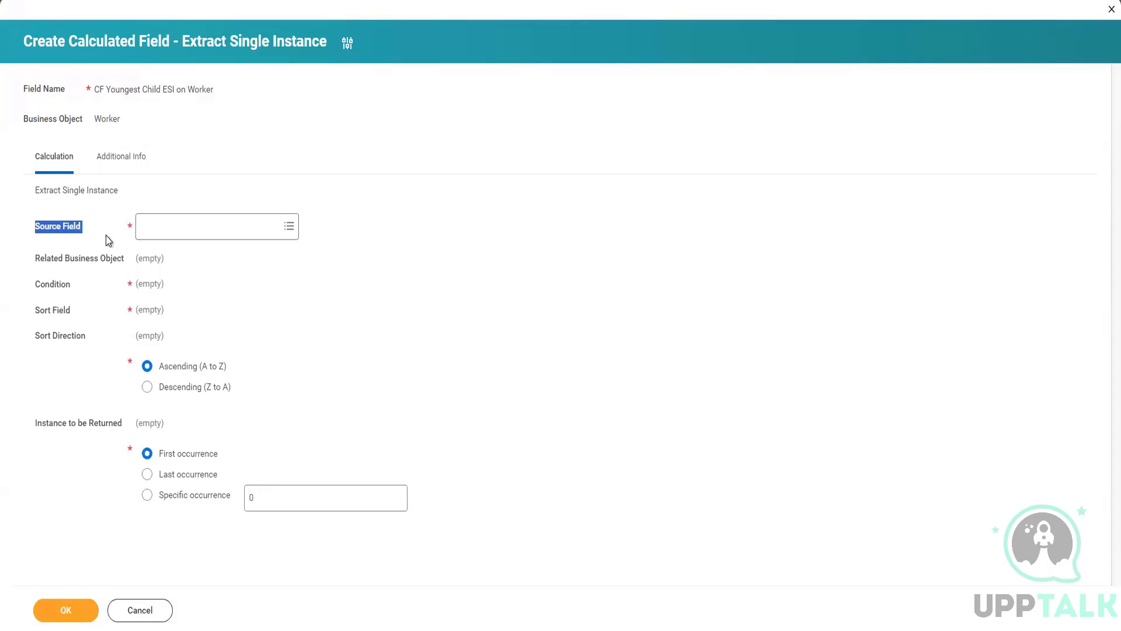
pyautogui.click(169, 225)
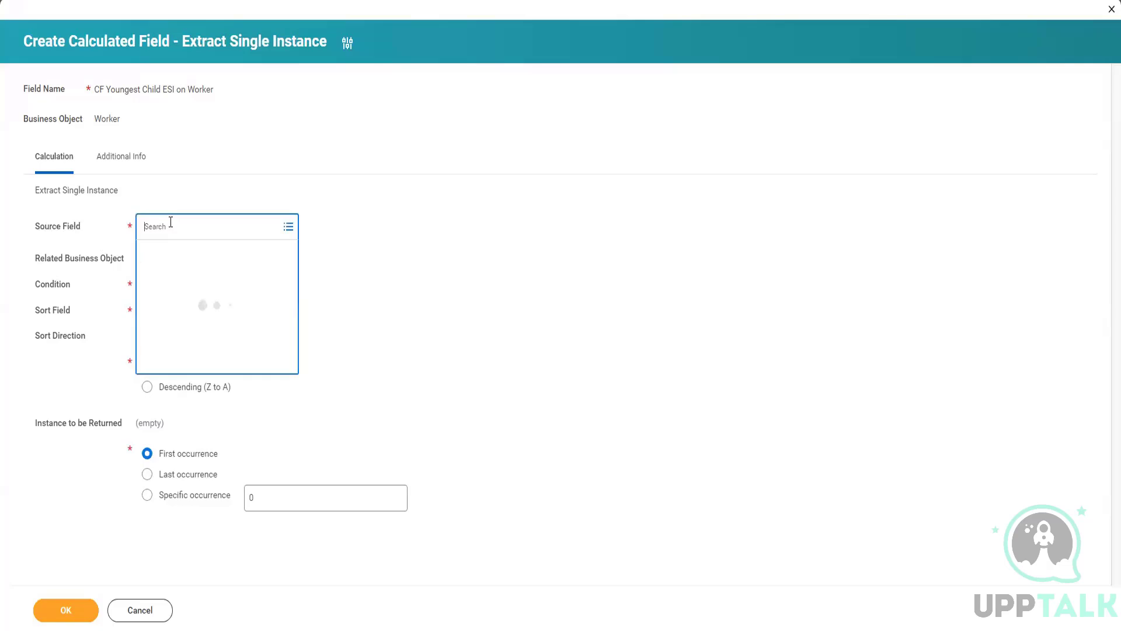
pyautogui.write('Depende')
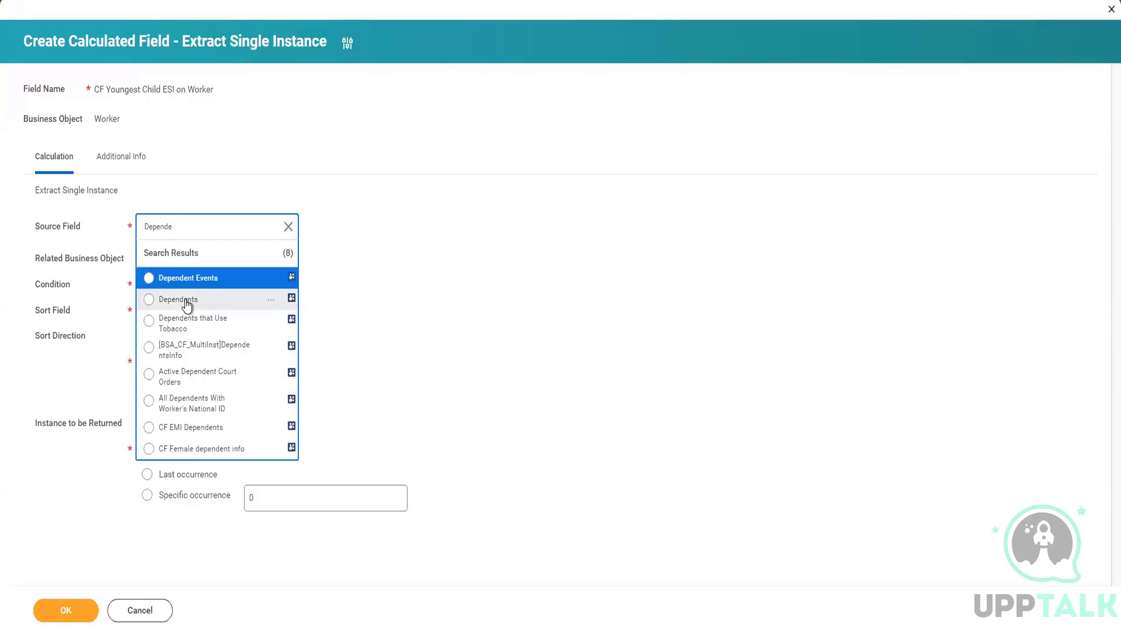
pyautogui.click(187, 303)
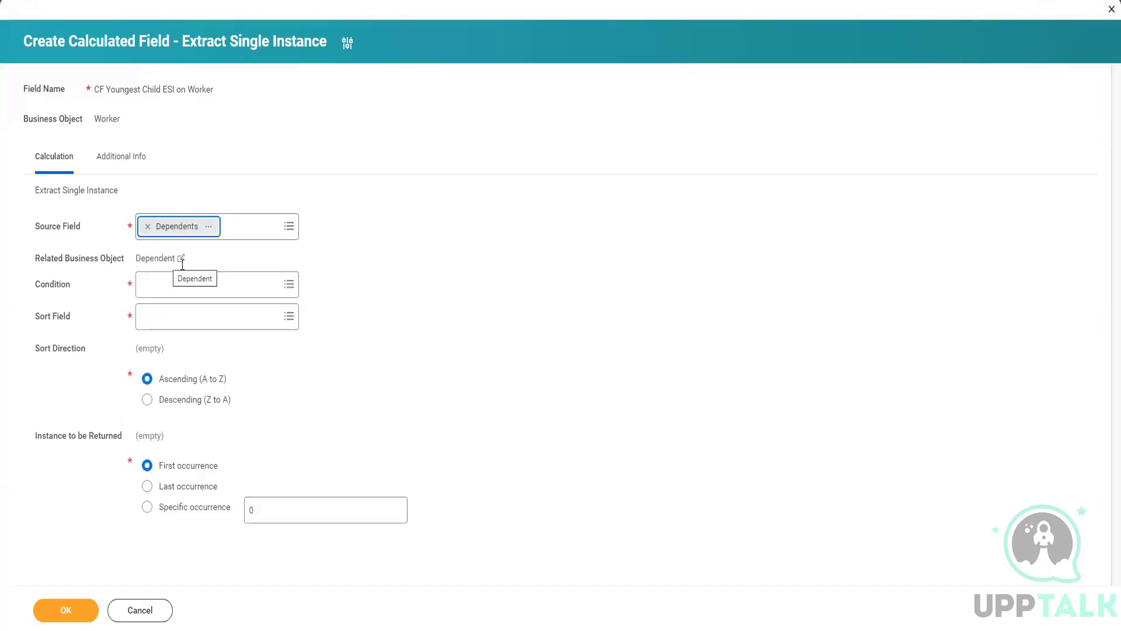
pyautogui.click(341, 284)
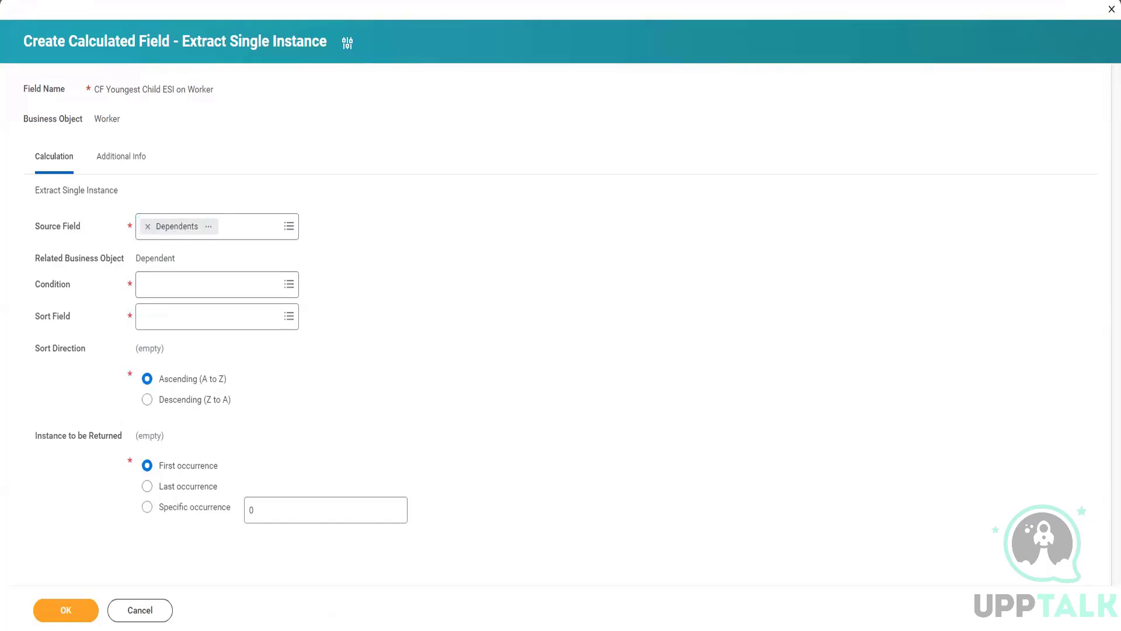
# Step: Switch to Excel and close the Book1 (version 1) workbook without saving its changes
pyautogui.moveTo(387, 629)
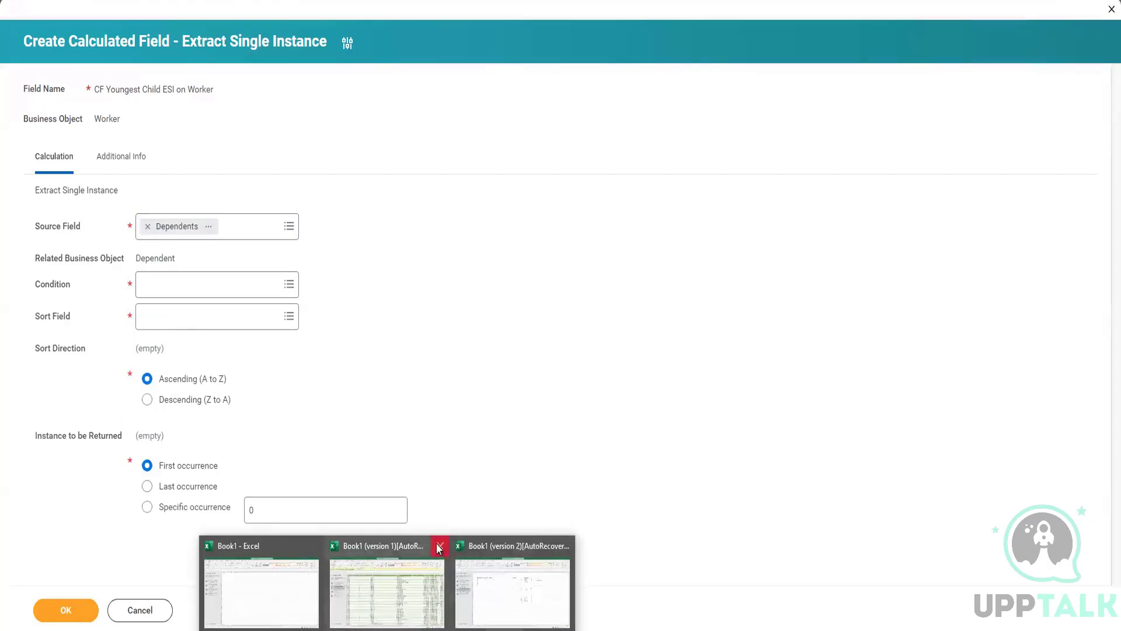
pyautogui.click(438, 545)
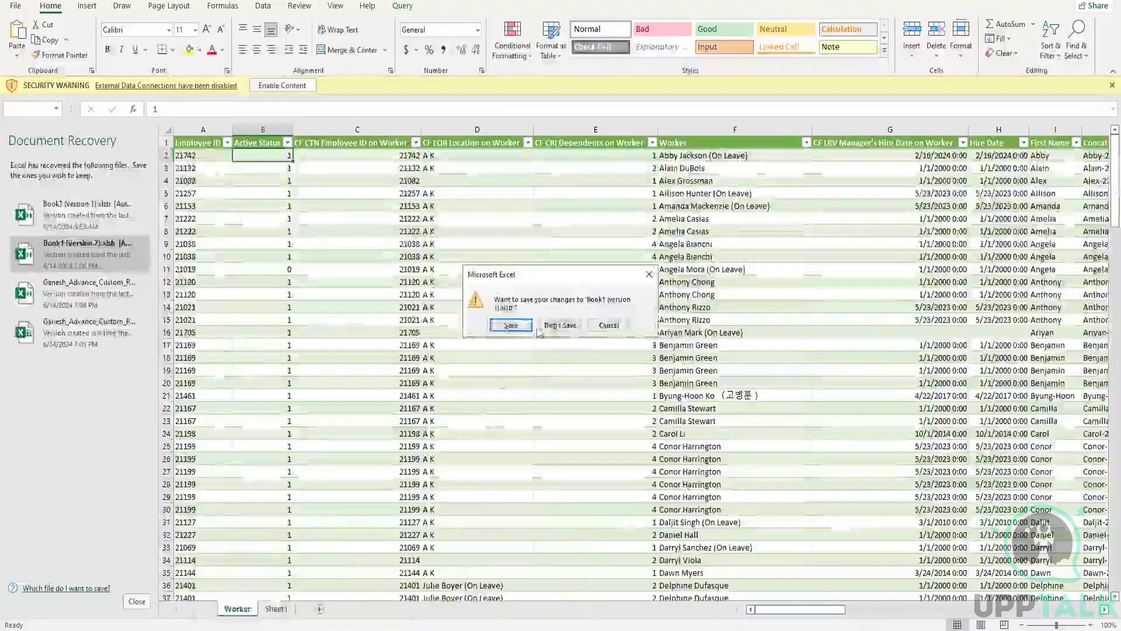
pyautogui.click(558, 325)
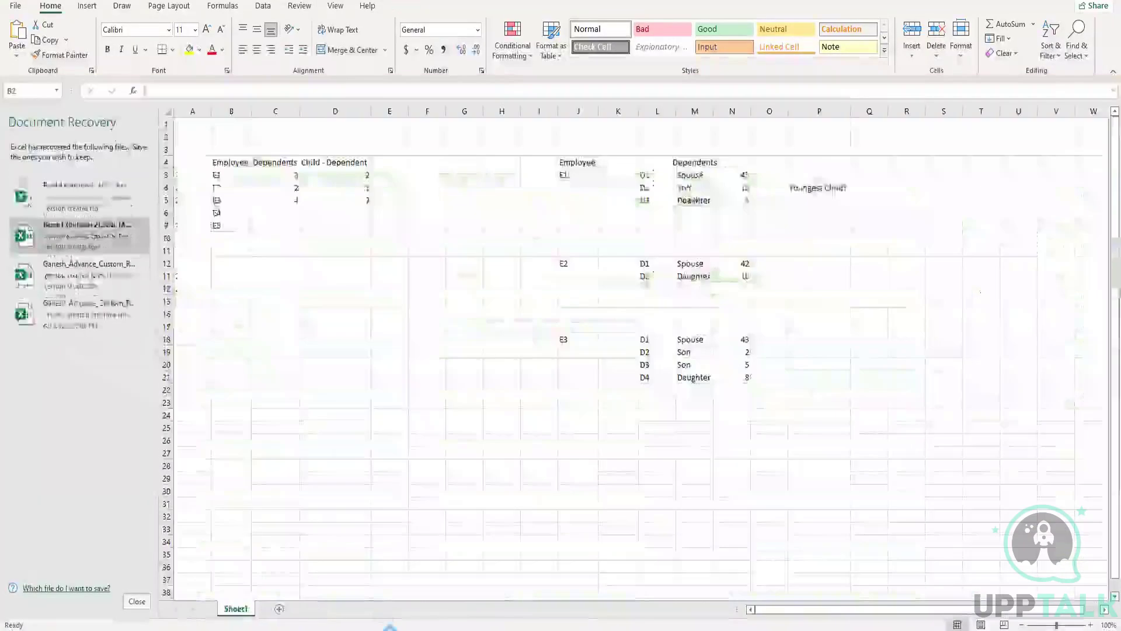
# Step: Examine the child dependents listed for employees E1 and E3 in the Excel sheet
pyautogui.click(648, 223)
pyautogui.click(580, 172)
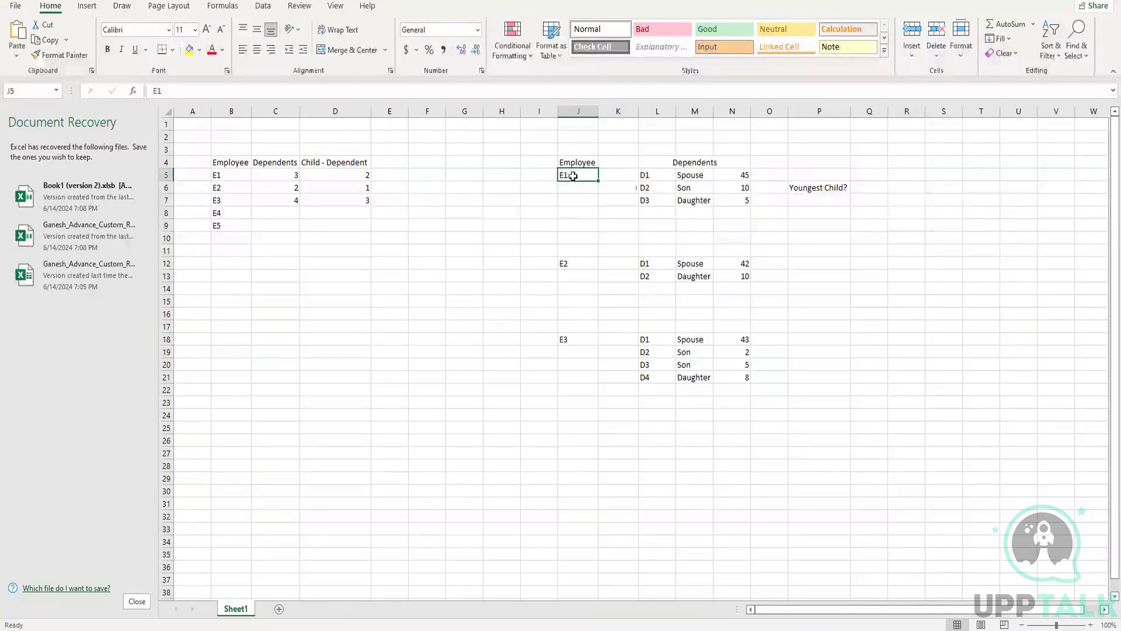
pyautogui.click(689, 189)
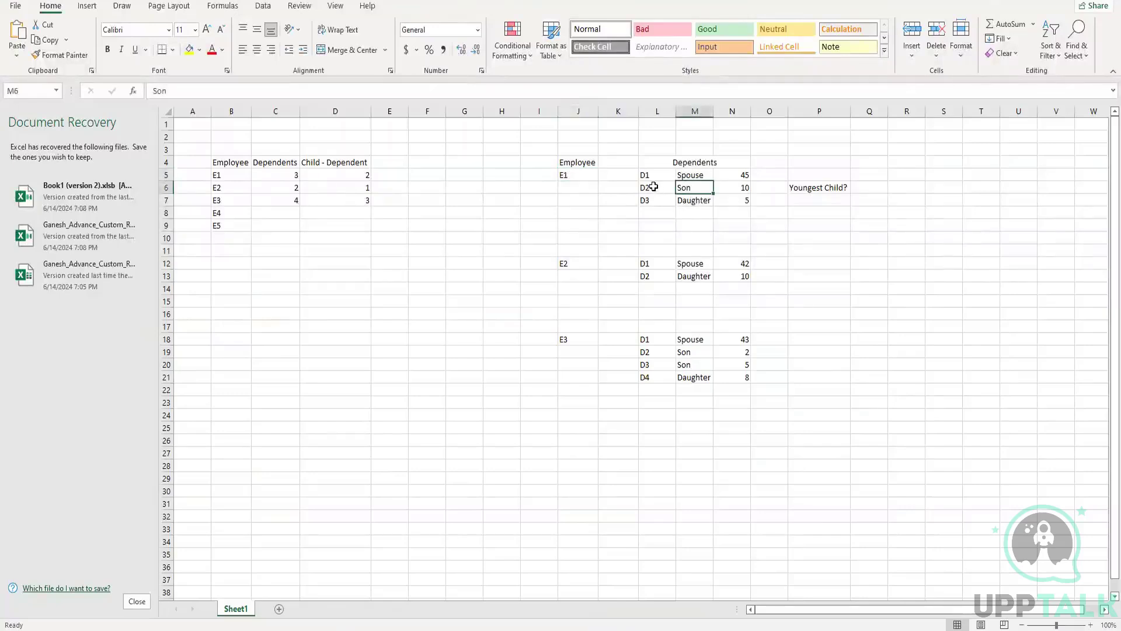
pyautogui.moveTo(648, 187); pyautogui.dragTo(737, 199)
pyautogui.click(589, 338)
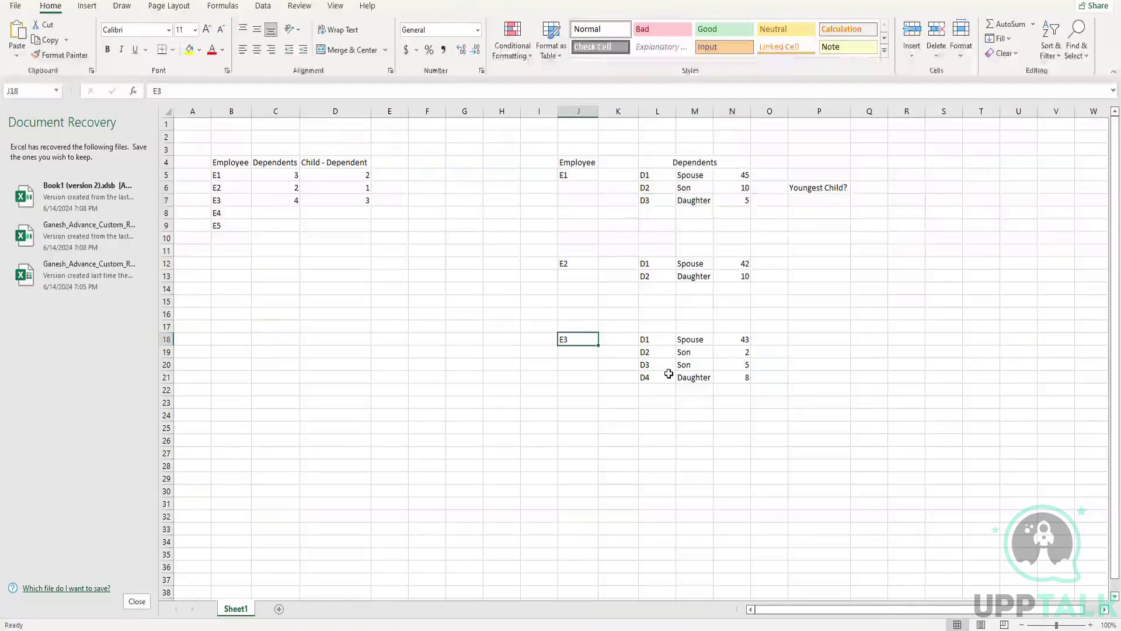
pyautogui.click(649, 352)
pyautogui.moveTo(661, 369); pyautogui.dragTo(730, 380)
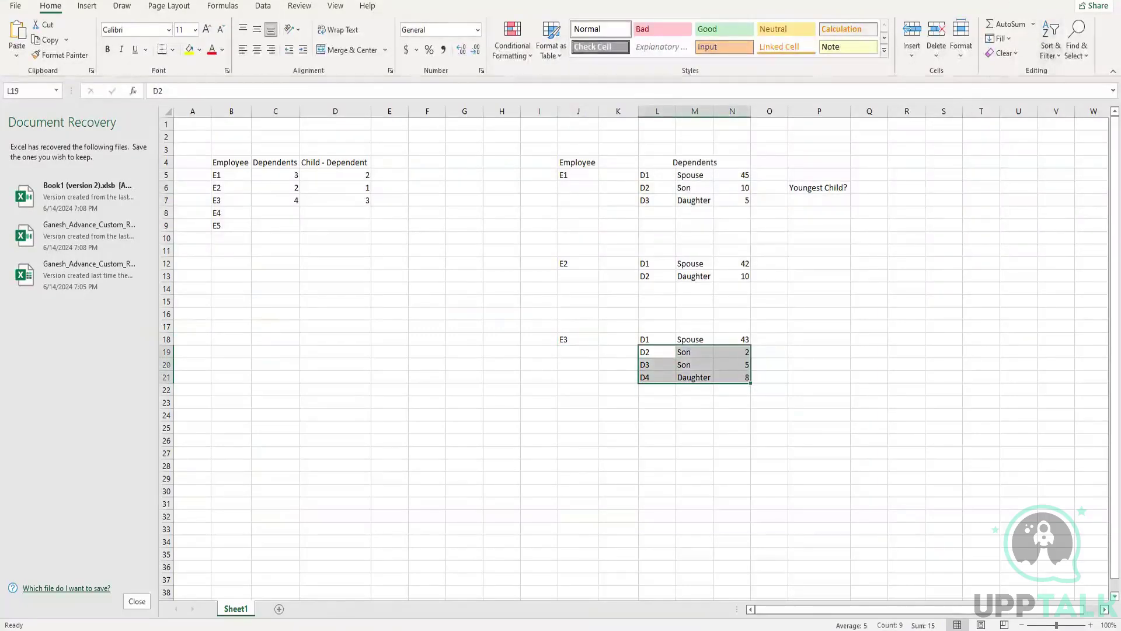
# Step: Check the Extract Single Instance definition in Workday, and return to Excel to compare E1's spouse row with the child rows
pyautogui.hotkey('alt', 'Tab')
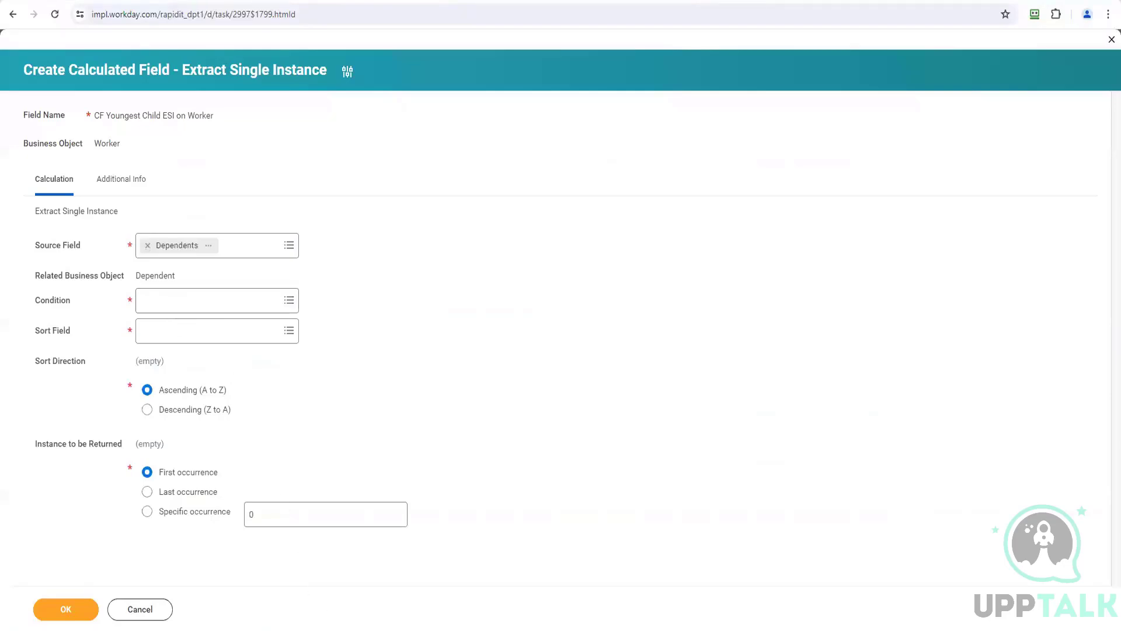
pyautogui.click(478, 570)
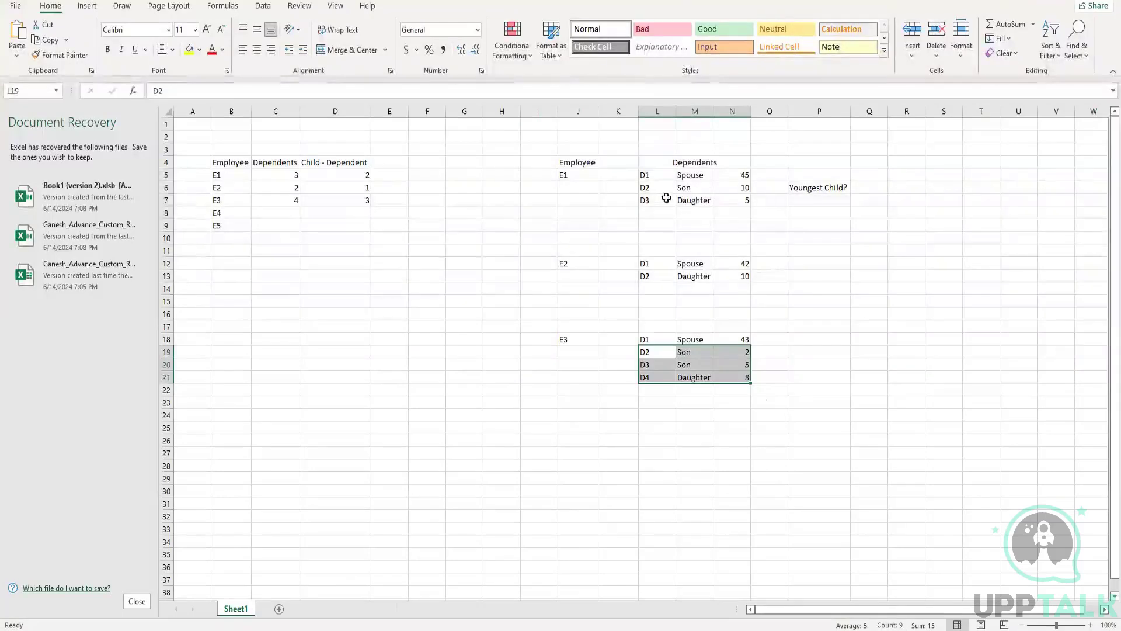
pyautogui.moveTo(665, 174); pyautogui.dragTo(737, 175)
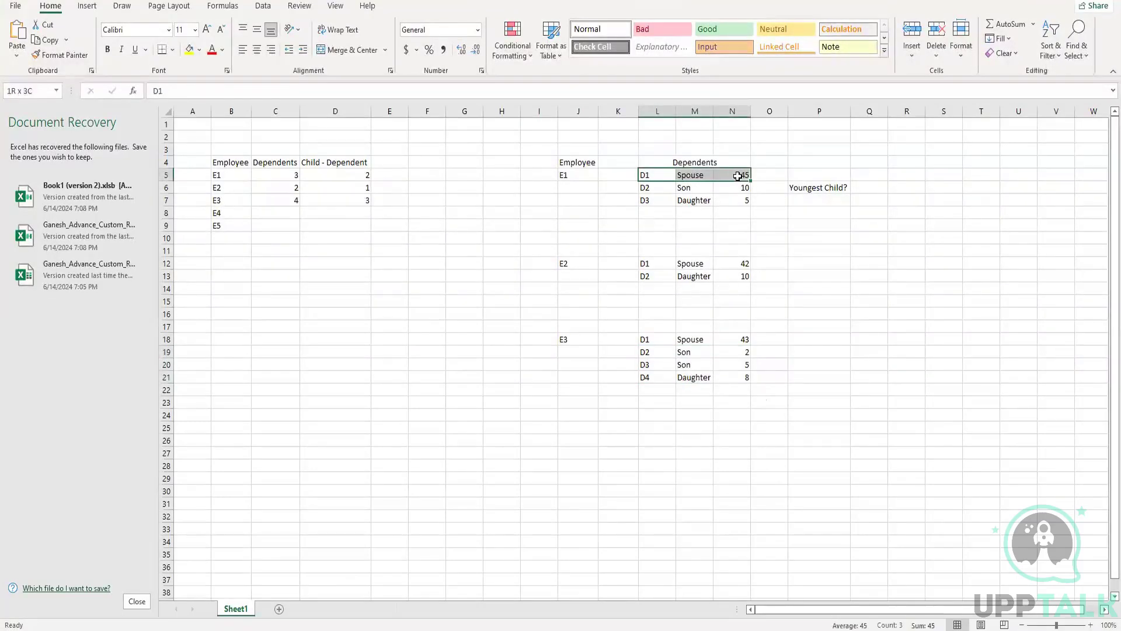
pyautogui.moveTo(649, 187); pyautogui.dragTo(742, 195)
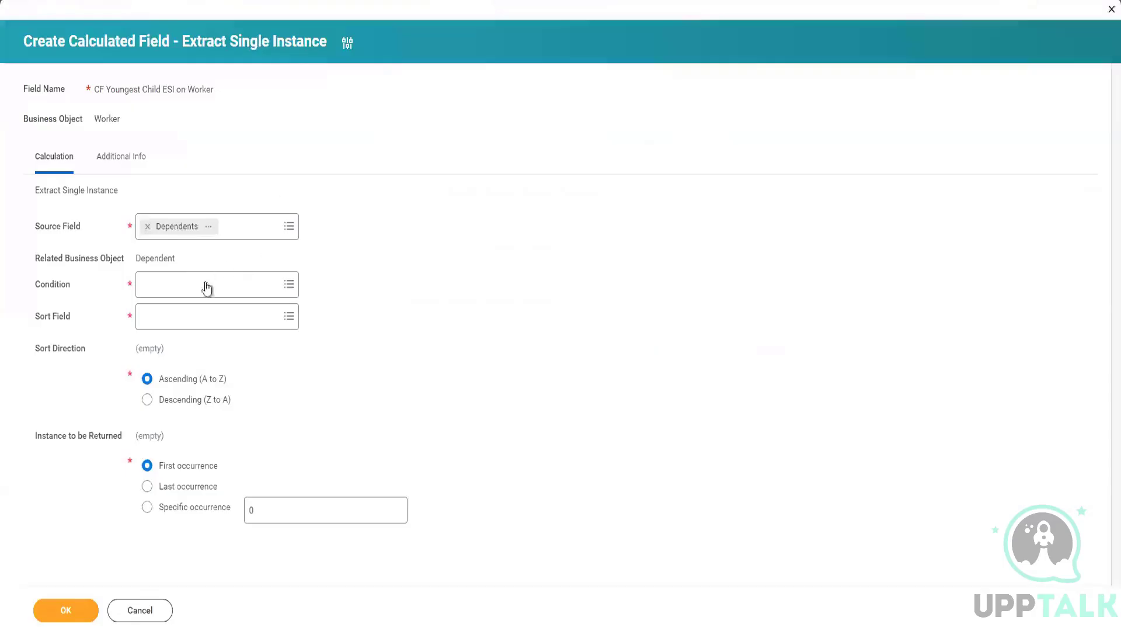
# Step: Switch to Workday and start a new calculated field for the condition, named CF B2 Relationship is Child on Dependents
pyautogui.click(207, 286)
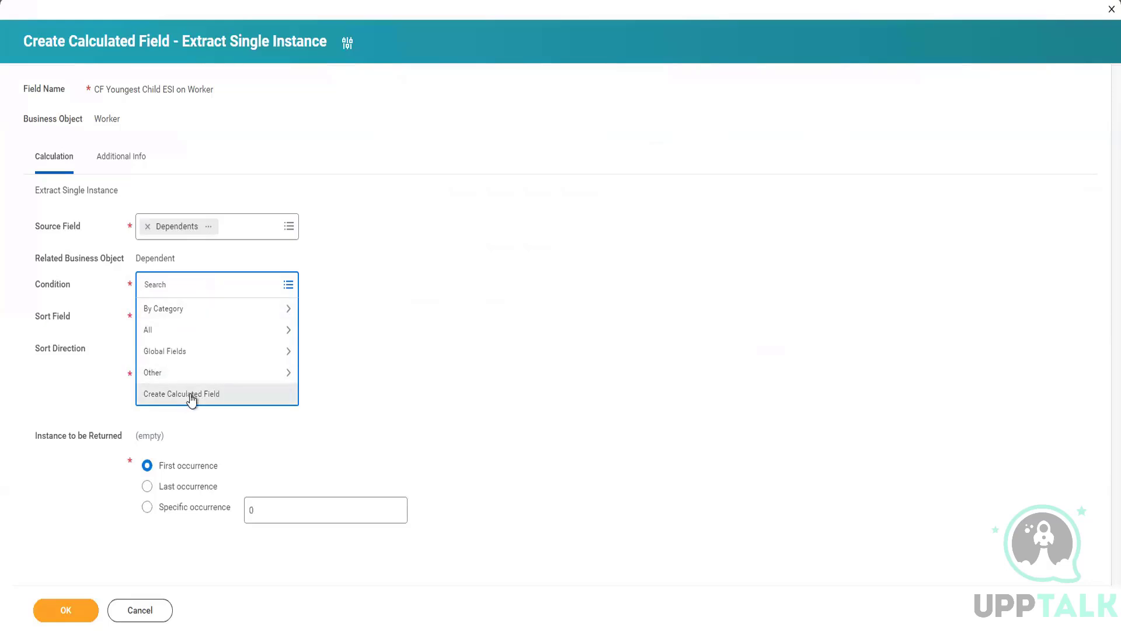
pyautogui.press('Escape')
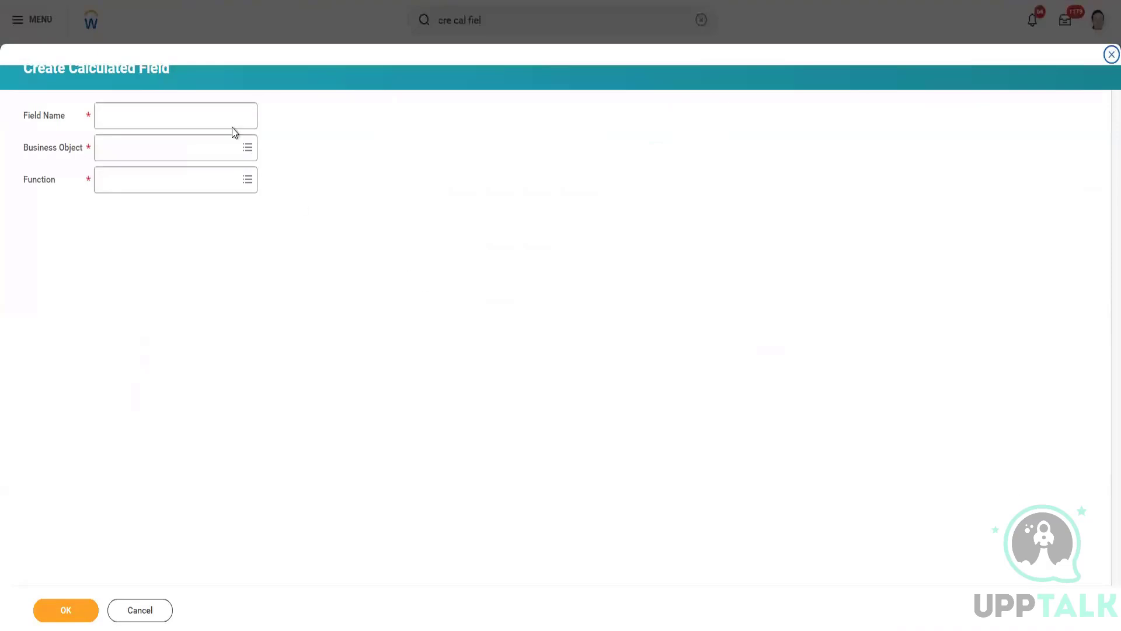
pyautogui.click(218, 117)
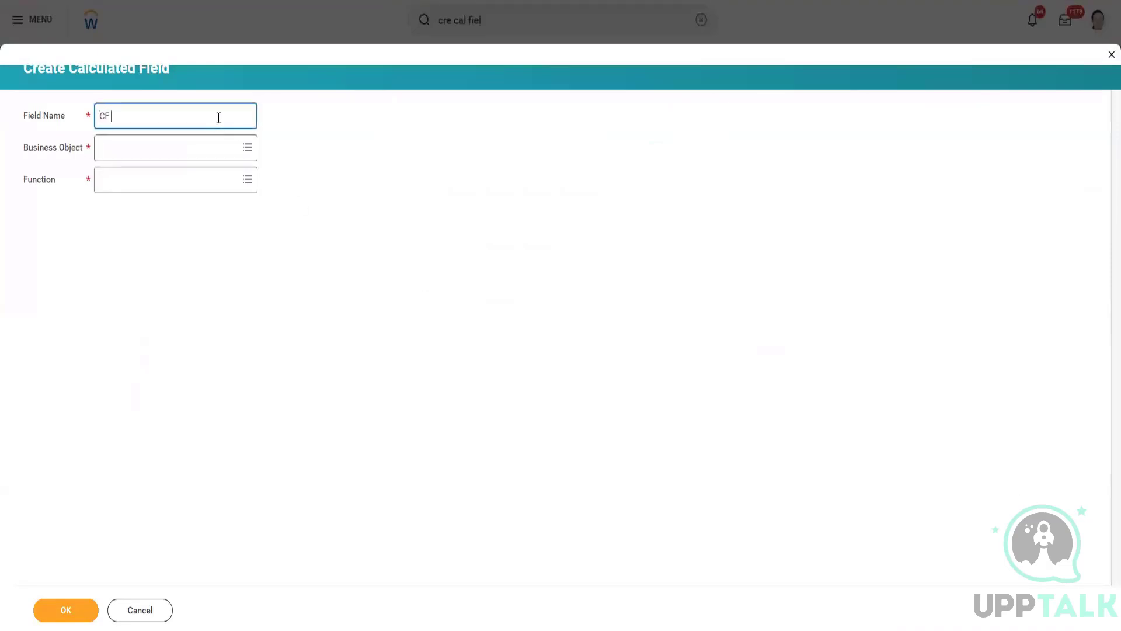
pyautogui.write('CF Relat')
pyautogui.write('B2')
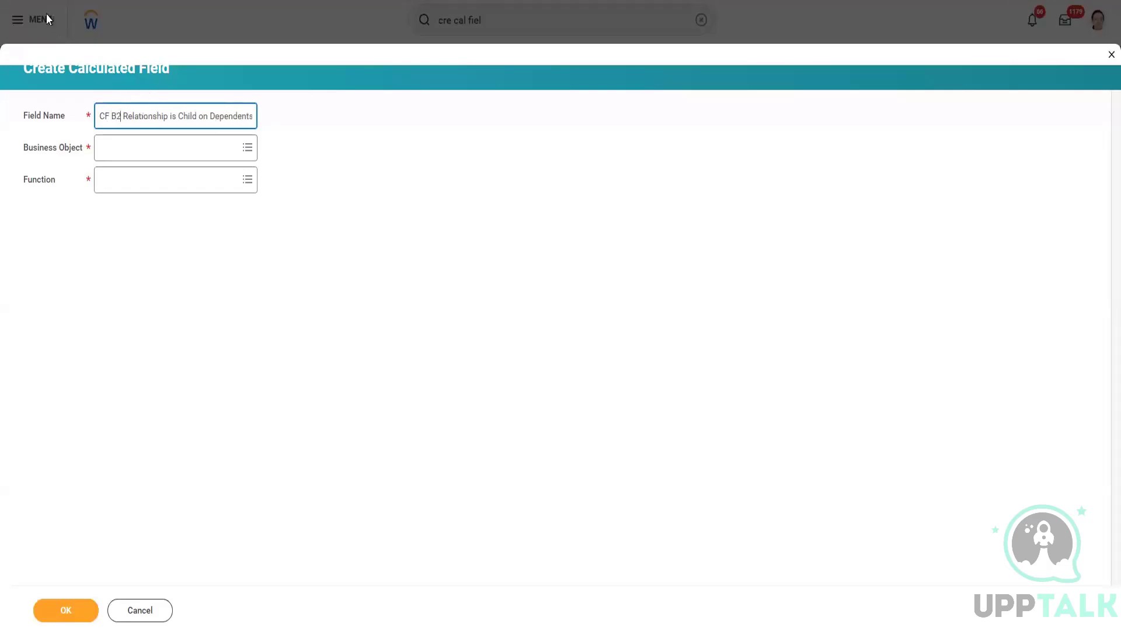
# Step: Set the condition field's business object to Dependent
pyautogui.click(153, 150)
pyautogui.write('Worke')
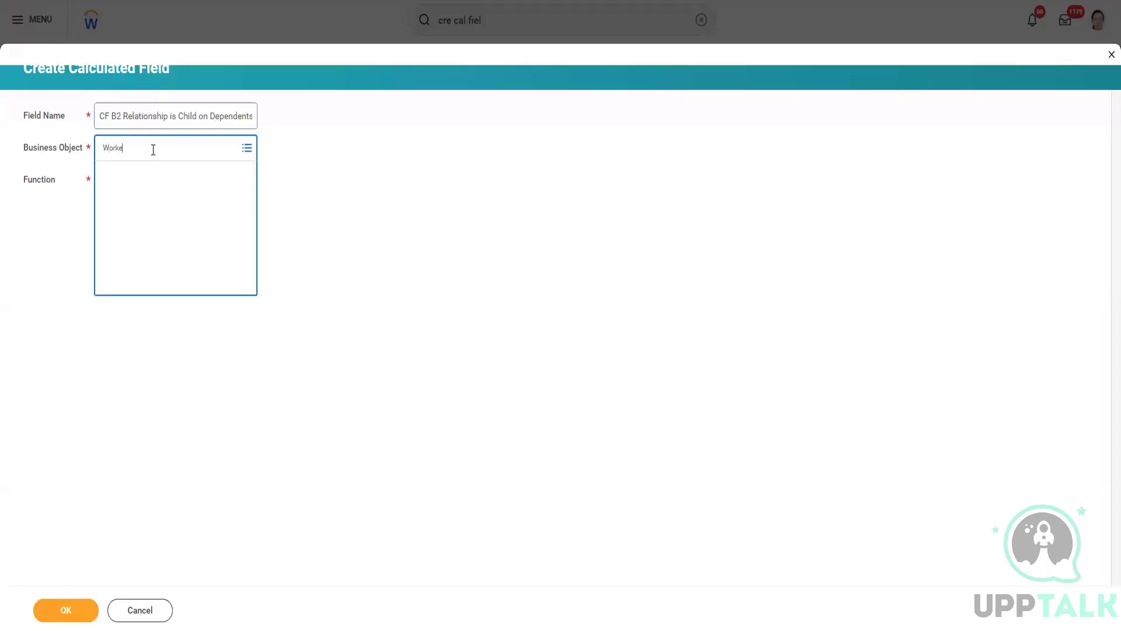
pyautogui.press('Return')
pyautogui.write('Depen')
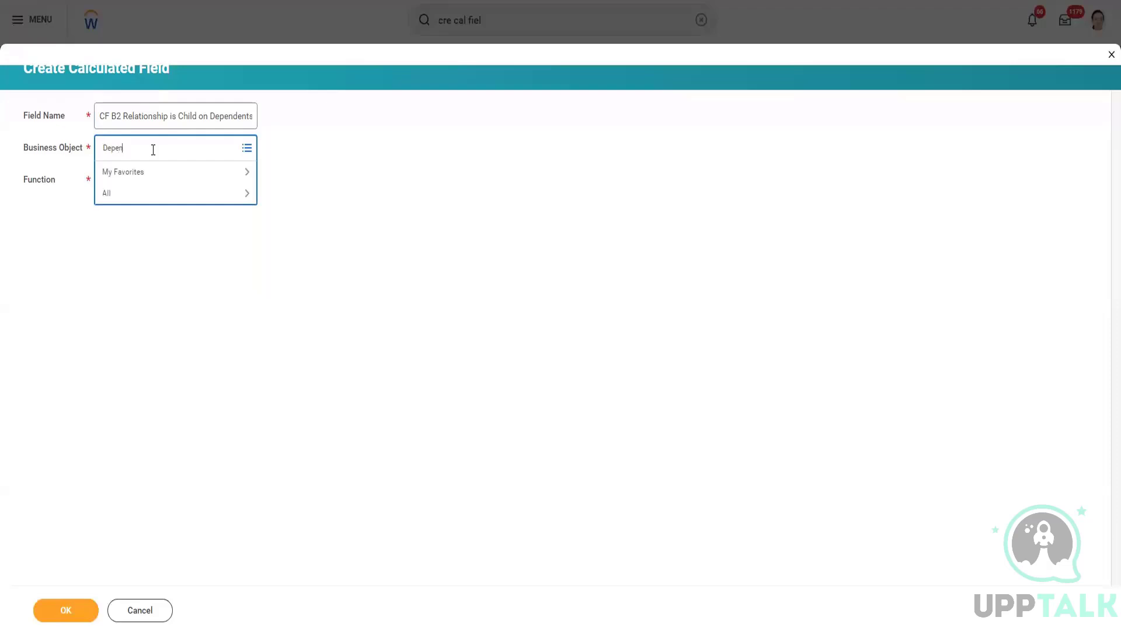
pyautogui.press('Return')
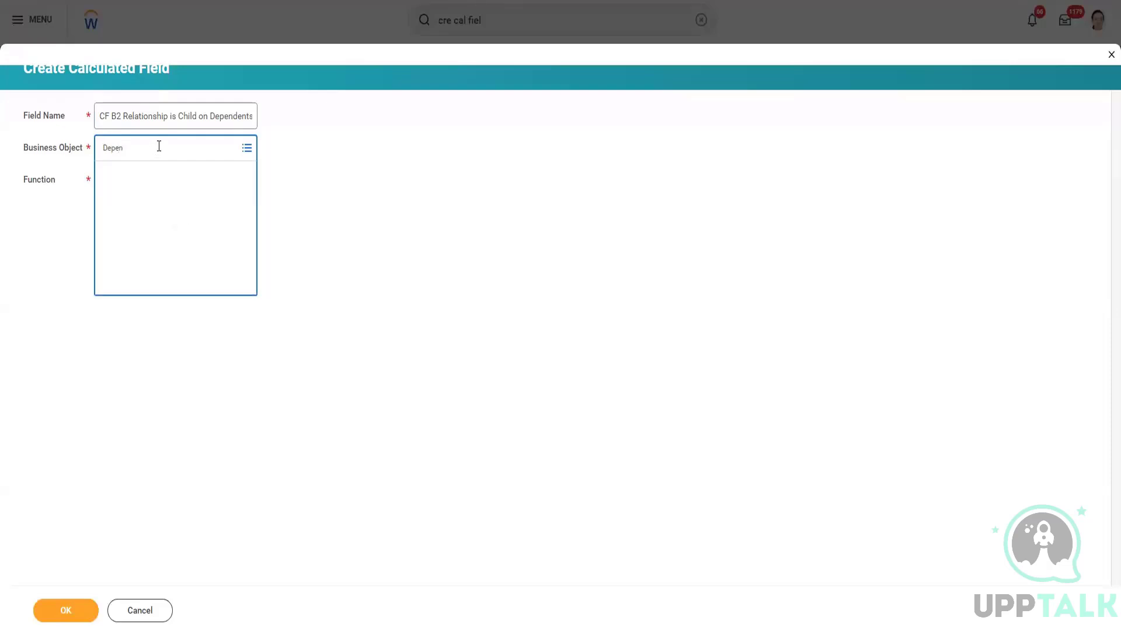
pyautogui.click(166, 200)
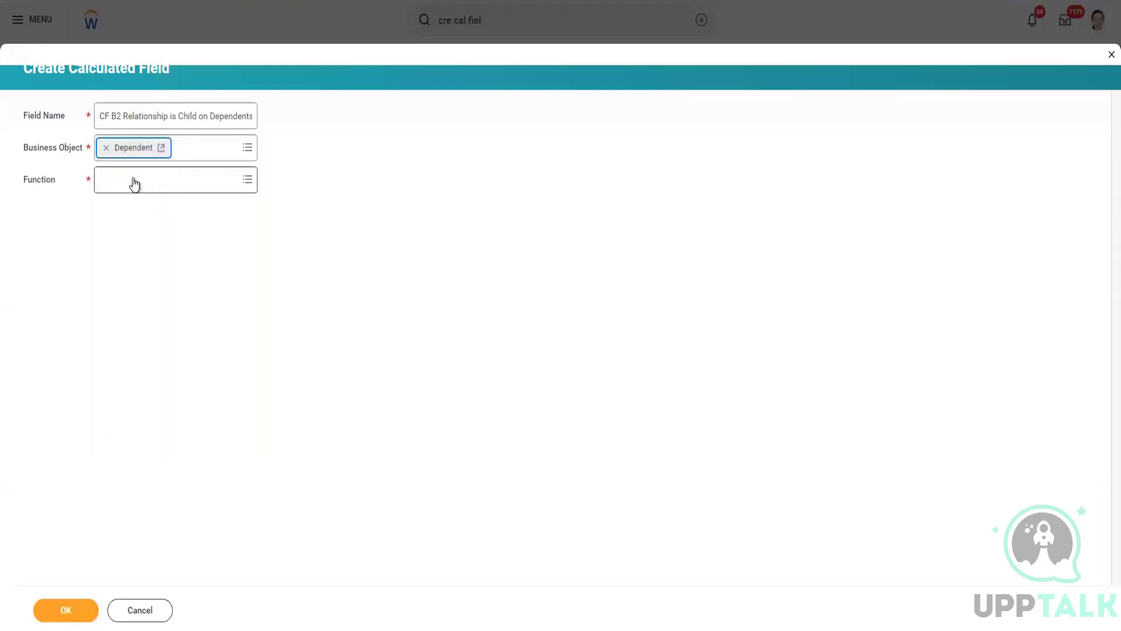
# Step: Set the condition field's function to True/False Condition and proceed to its definition
pyautogui.click(134, 181)
pyautogui.write('true')
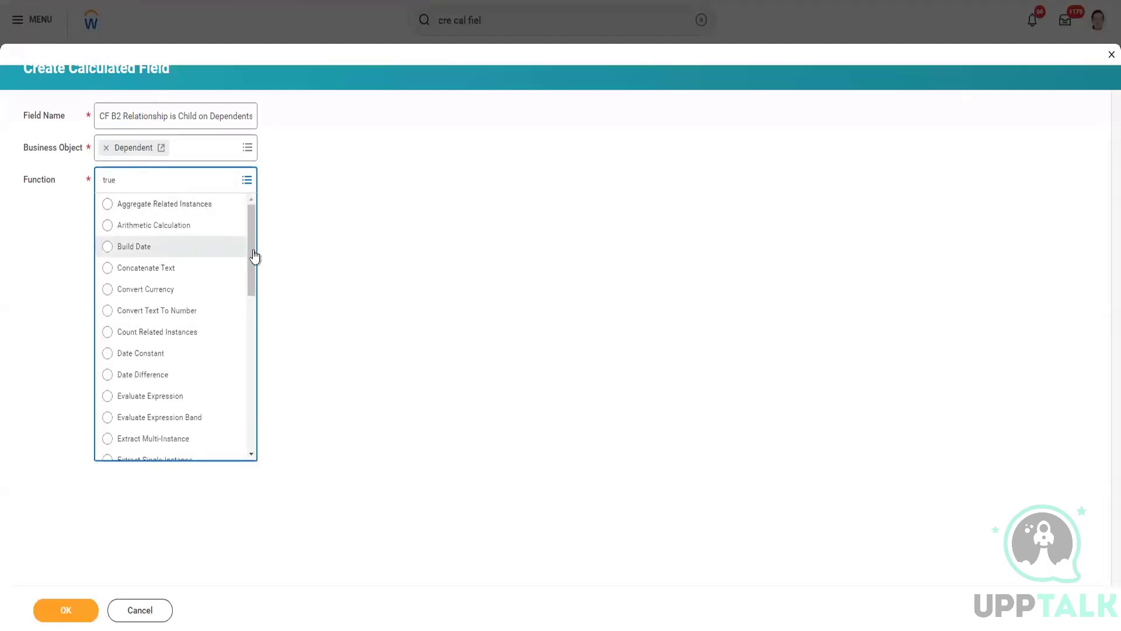
pyautogui.scroll(-5, 173, 362)
pyautogui.press('Return')
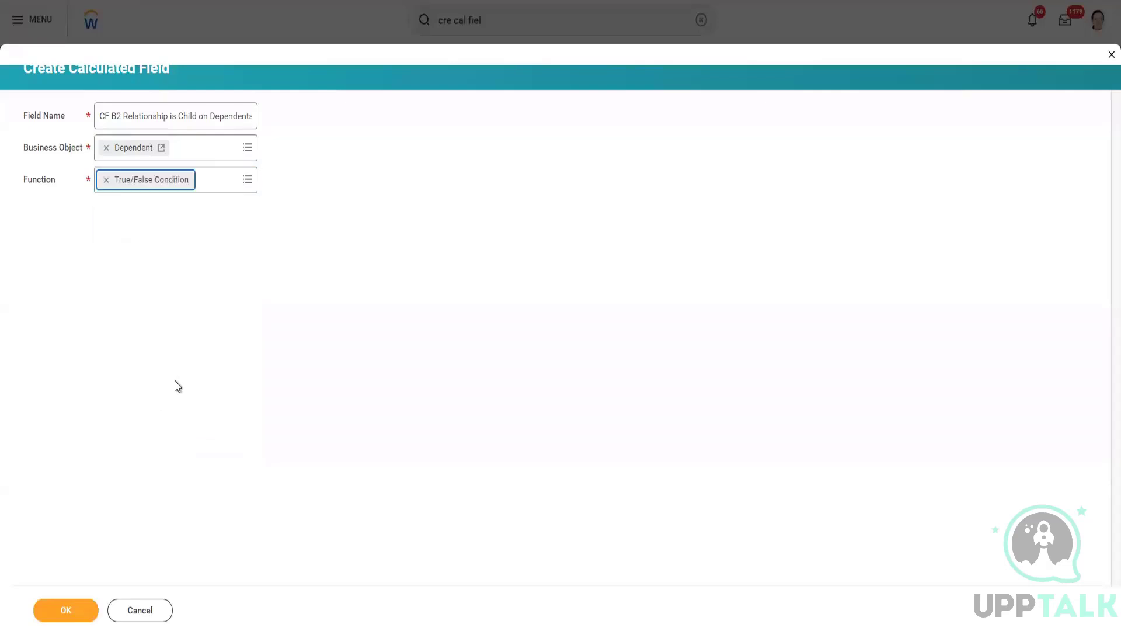
pyautogui.click(89, 612)
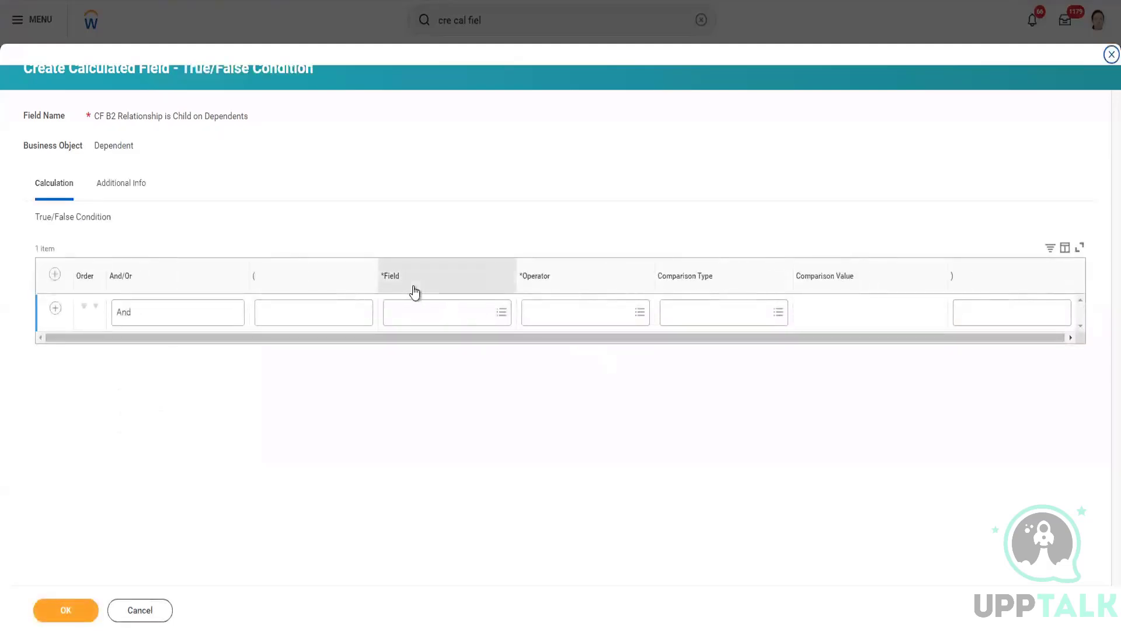
# Step: Set the condition row's field to Relationship and its operator to in the selection list
pyautogui.click(438, 318)
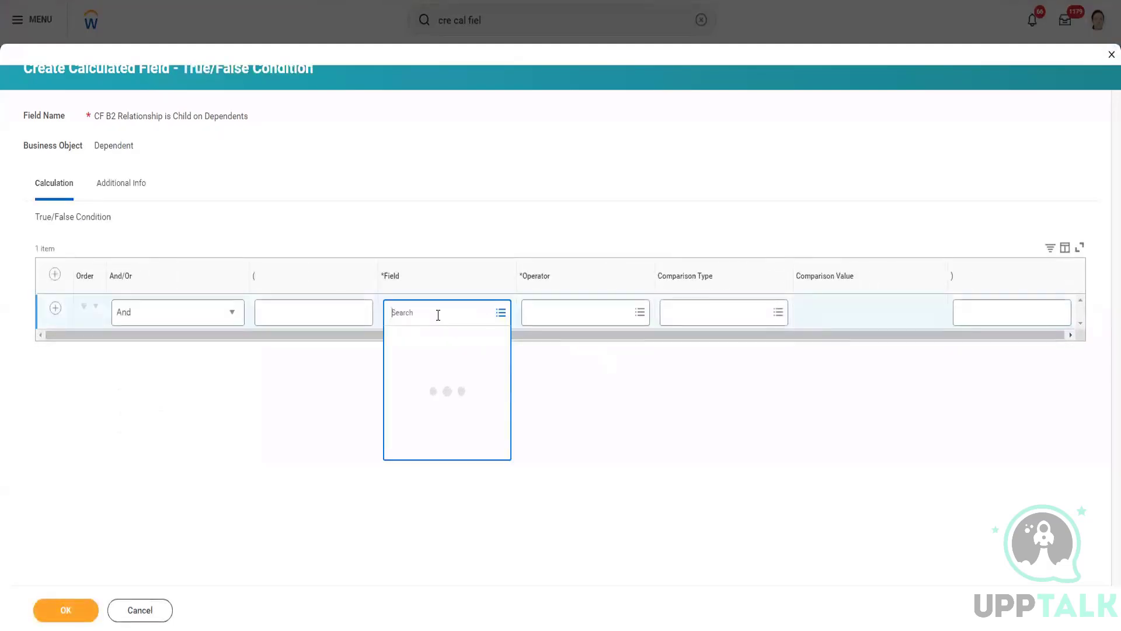
pyautogui.write('relation')
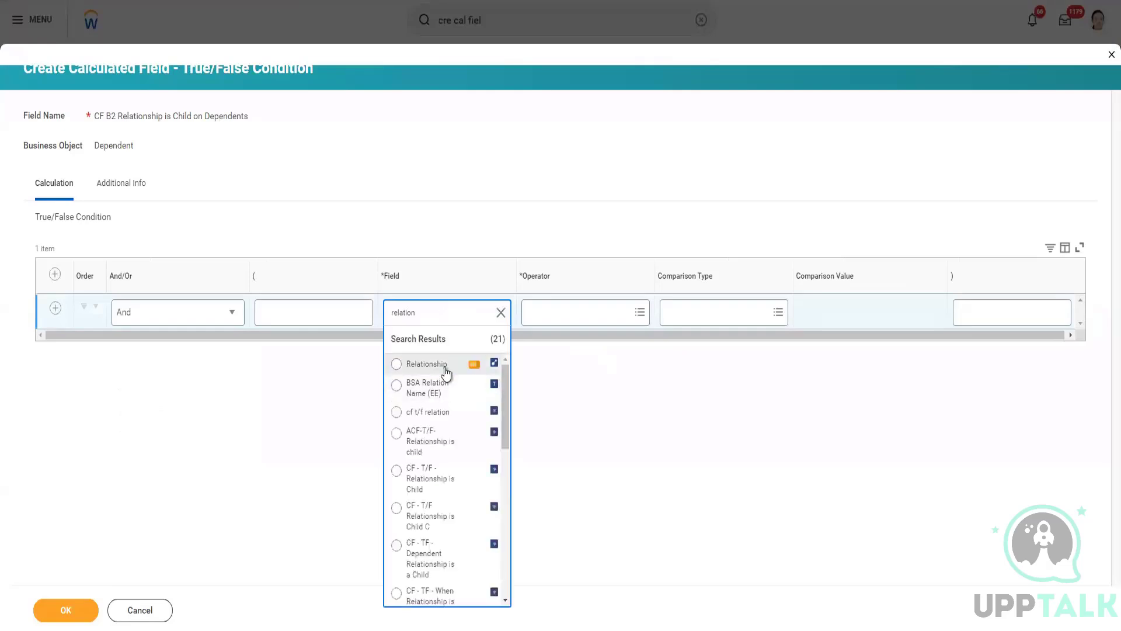
pyautogui.click(445, 367)
pyautogui.click(580, 313)
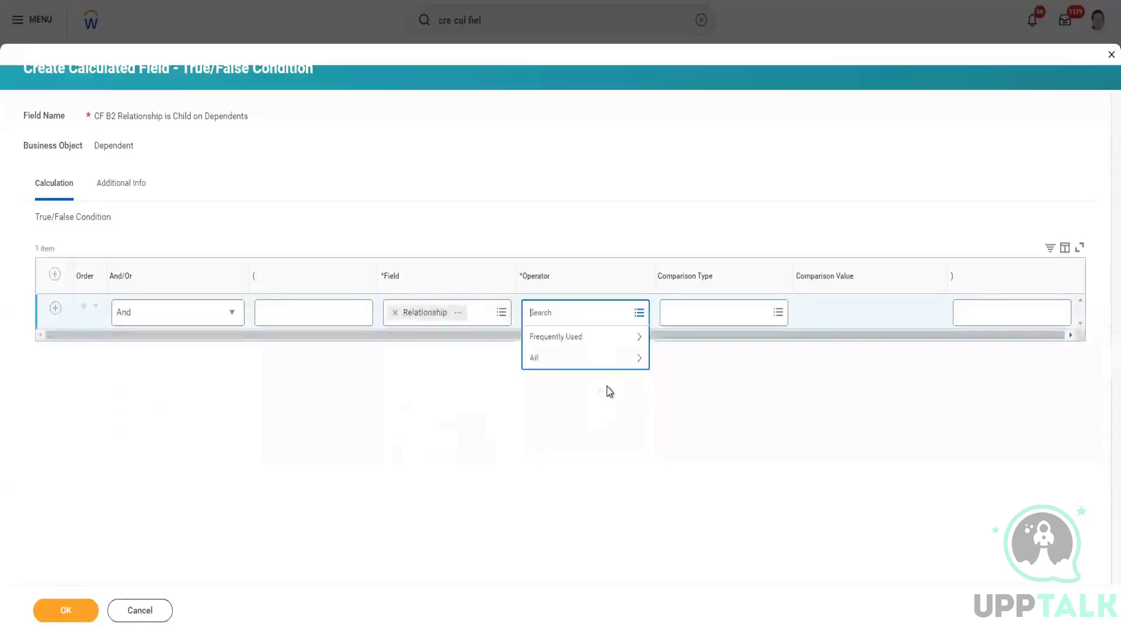
pyautogui.click(600, 357)
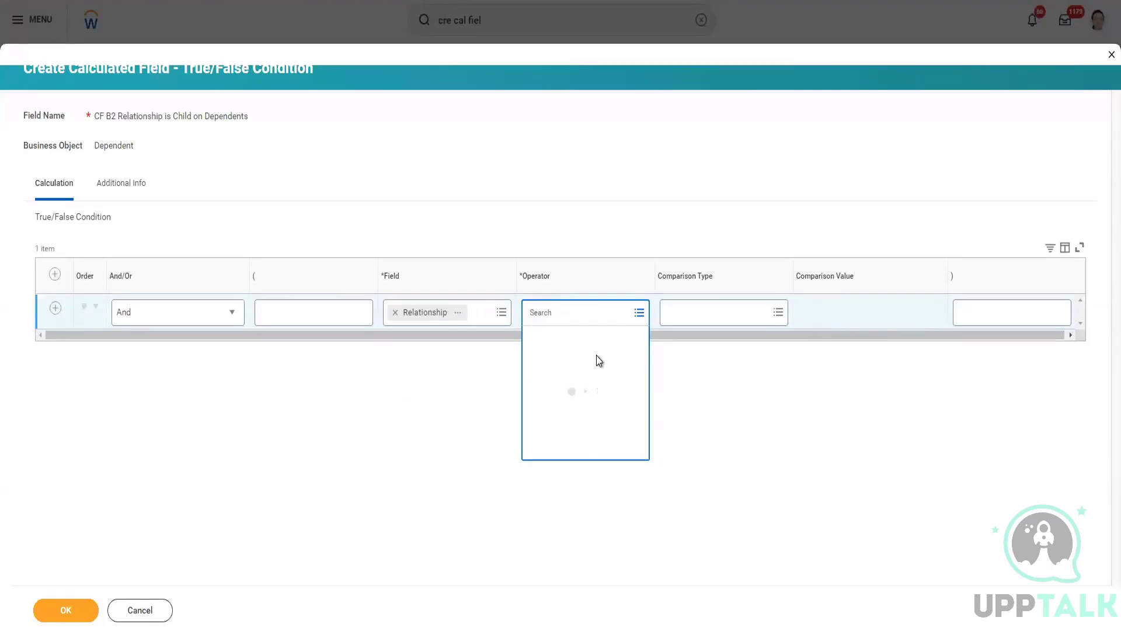
pyautogui.scroll(-3, 597, 467)
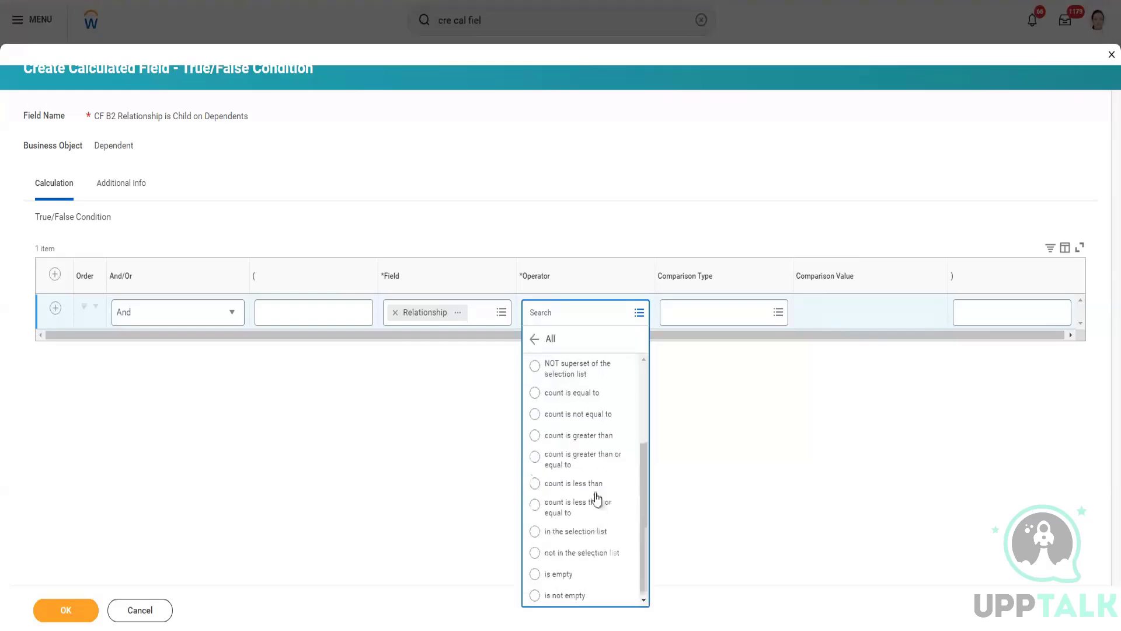
pyautogui.click(584, 533)
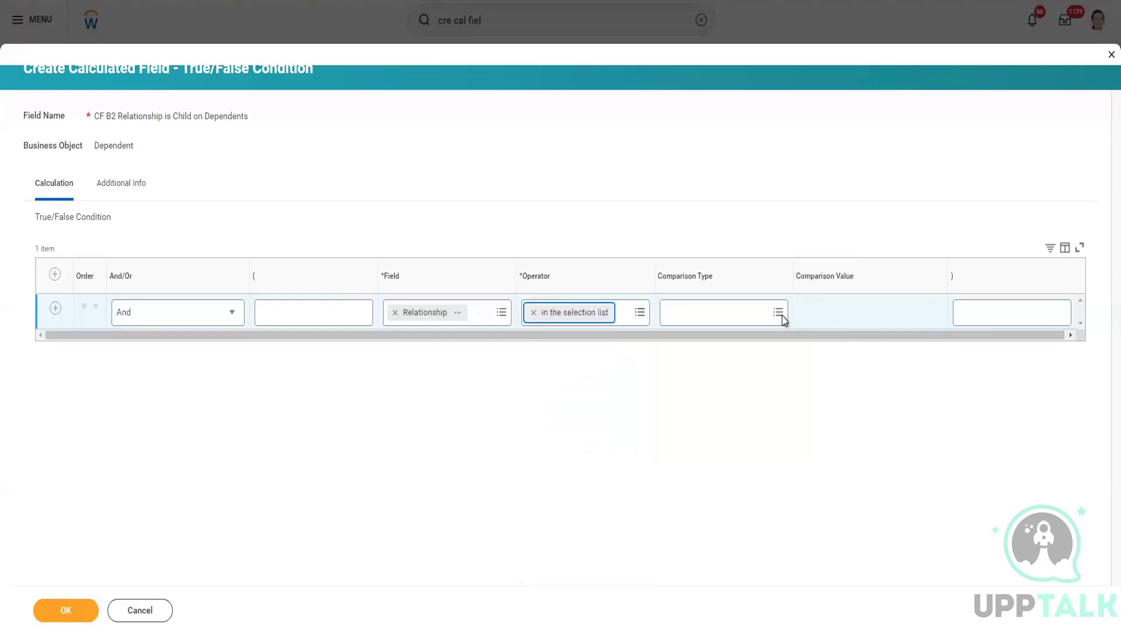
# Step: Compare against a value specified in this filter, select Child as the comparison value, and save the condition field
pyautogui.click(729, 444)
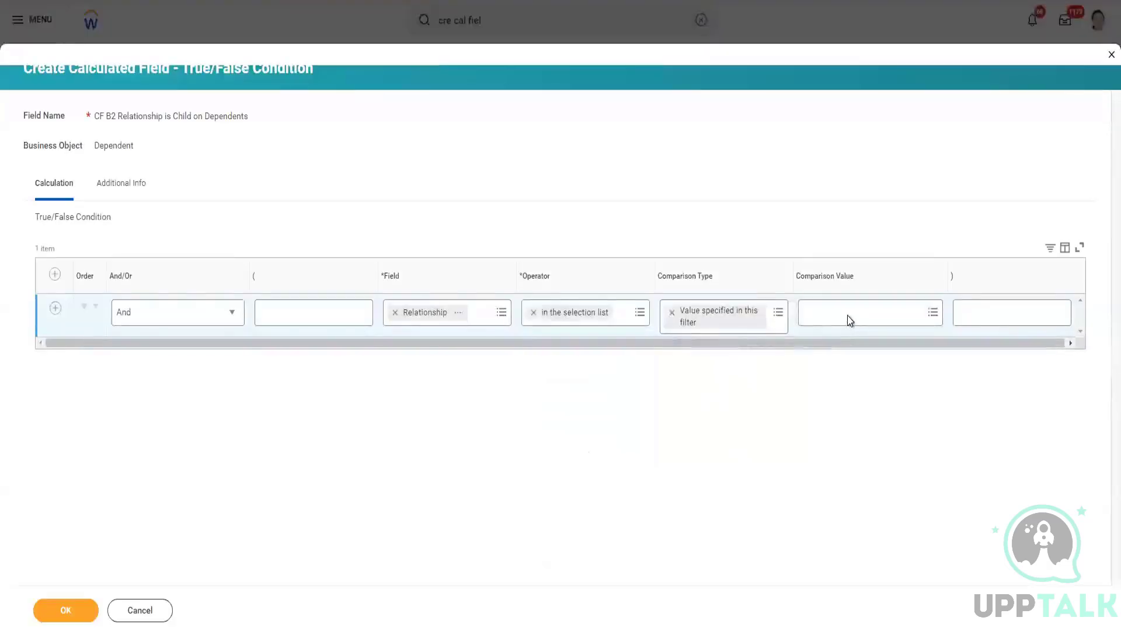
pyautogui.click(819, 318)
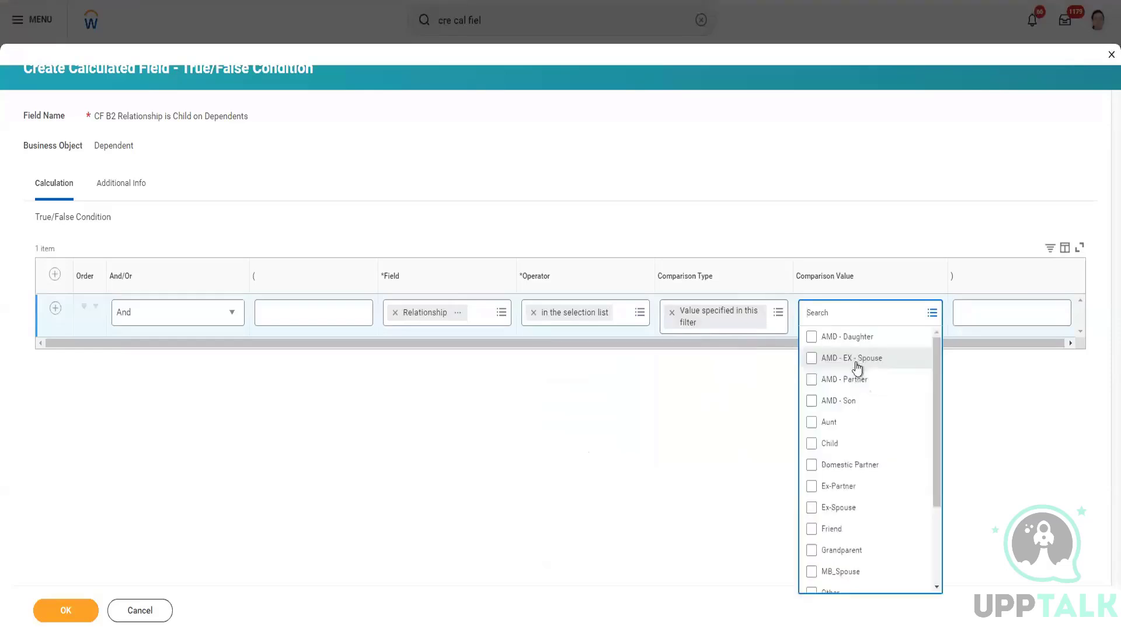
pyautogui.click(811, 445)
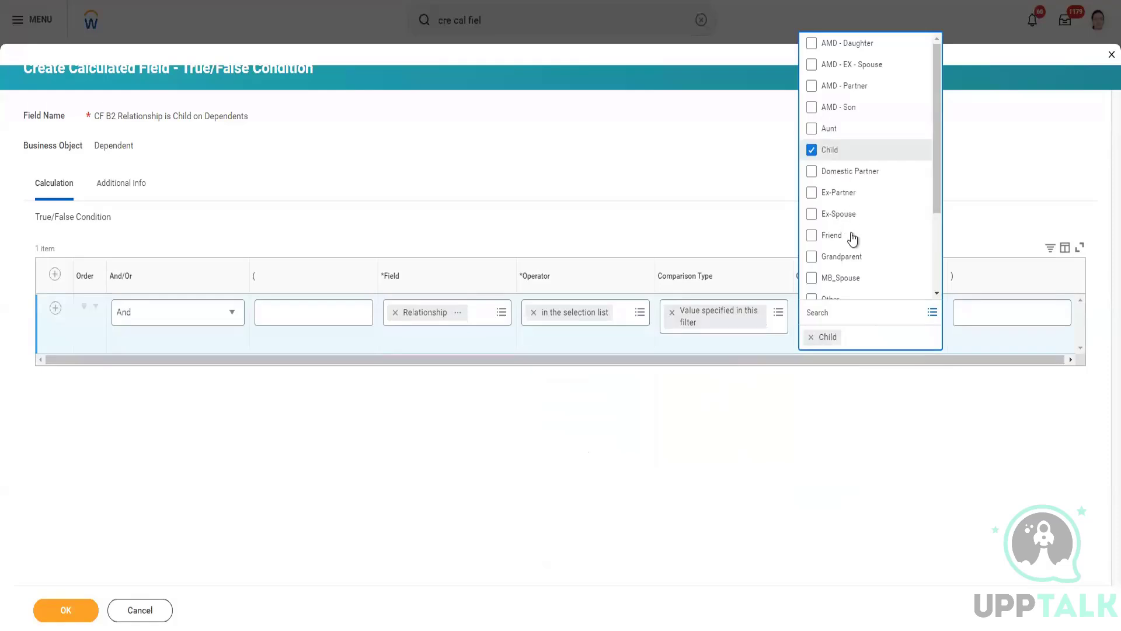
pyautogui.scroll(-2, 852, 238)
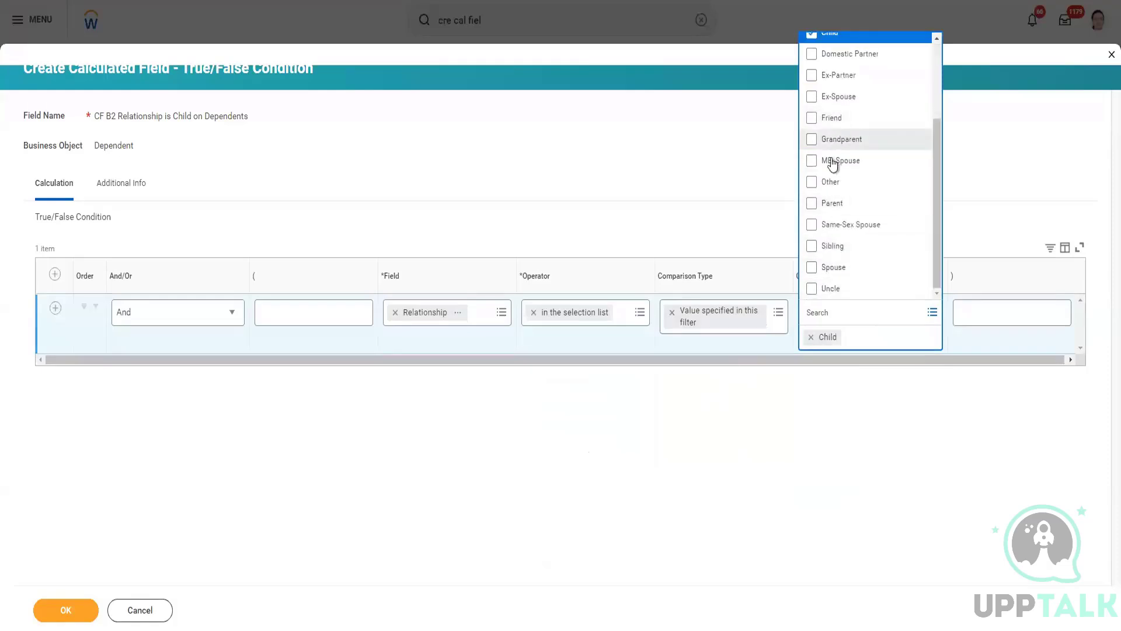
pyautogui.scroll(2, 833, 169)
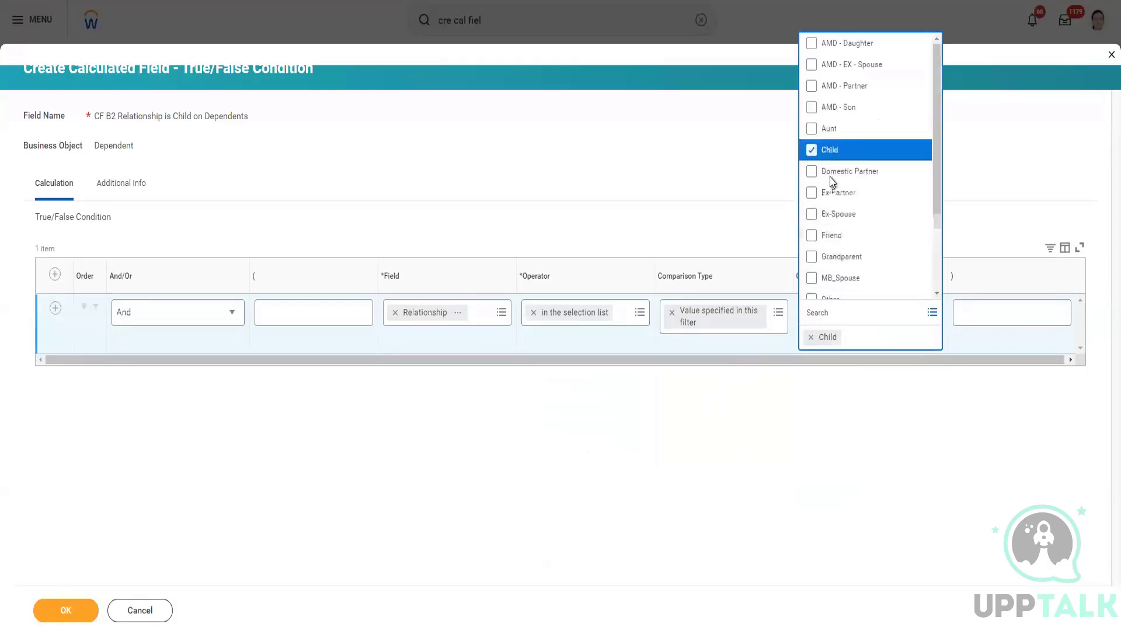
pyautogui.click(90, 612)
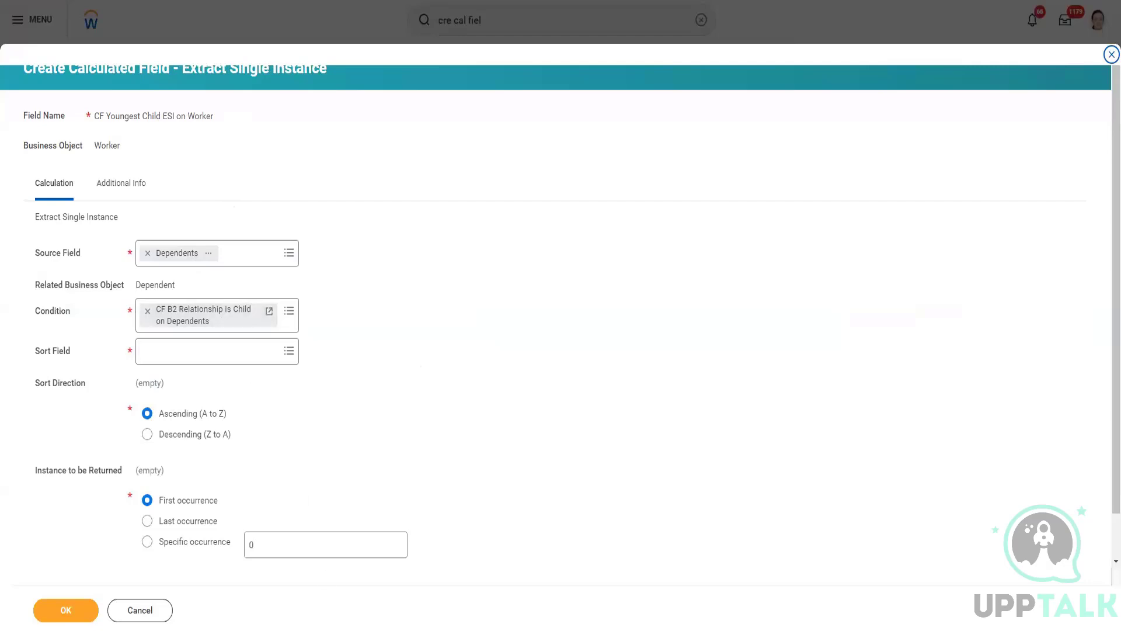
# Step: Switch to Excel and examine E1's spouse and child dependent rows in the sheet
pyautogui.click(454, 607)
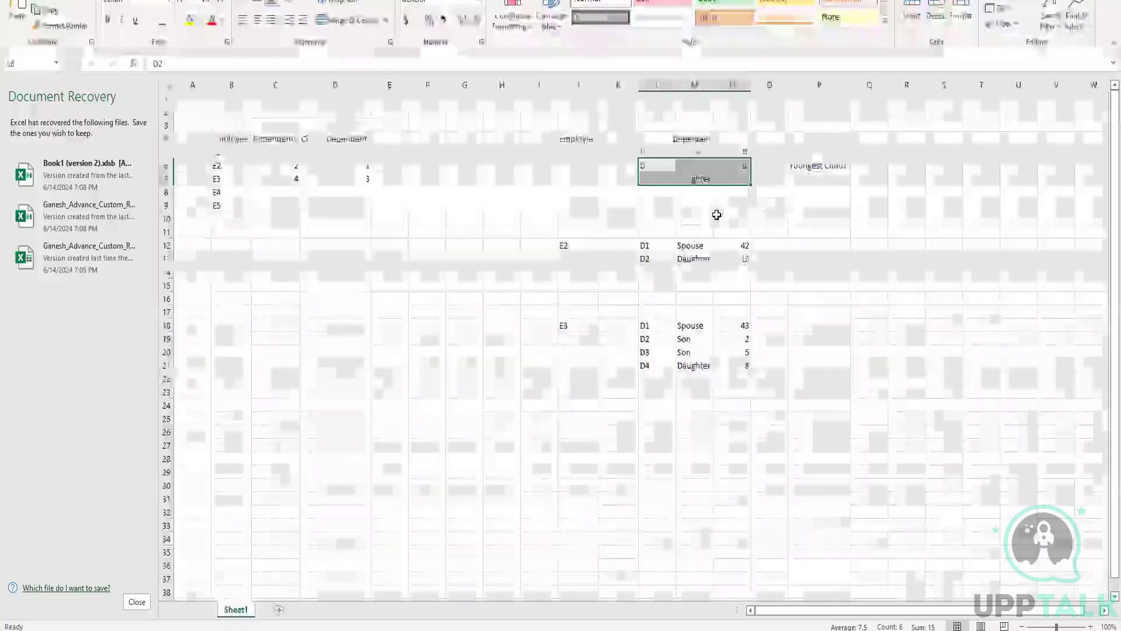
pyautogui.click(619, 152)
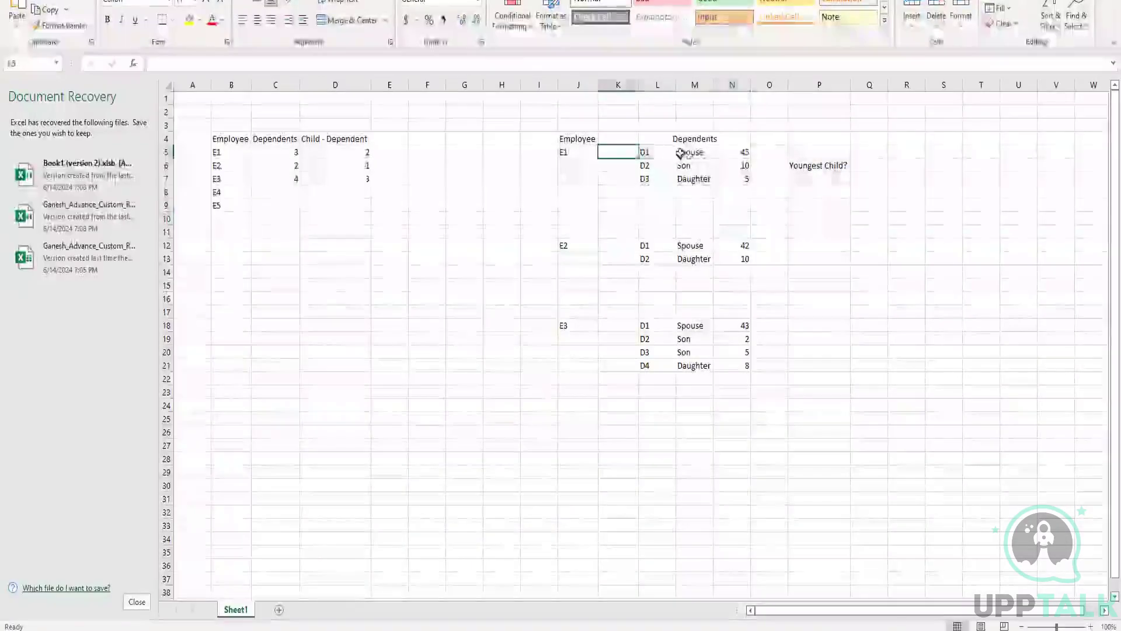
pyautogui.moveTo(681, 153); pyautogui.dragTo(778, 151)
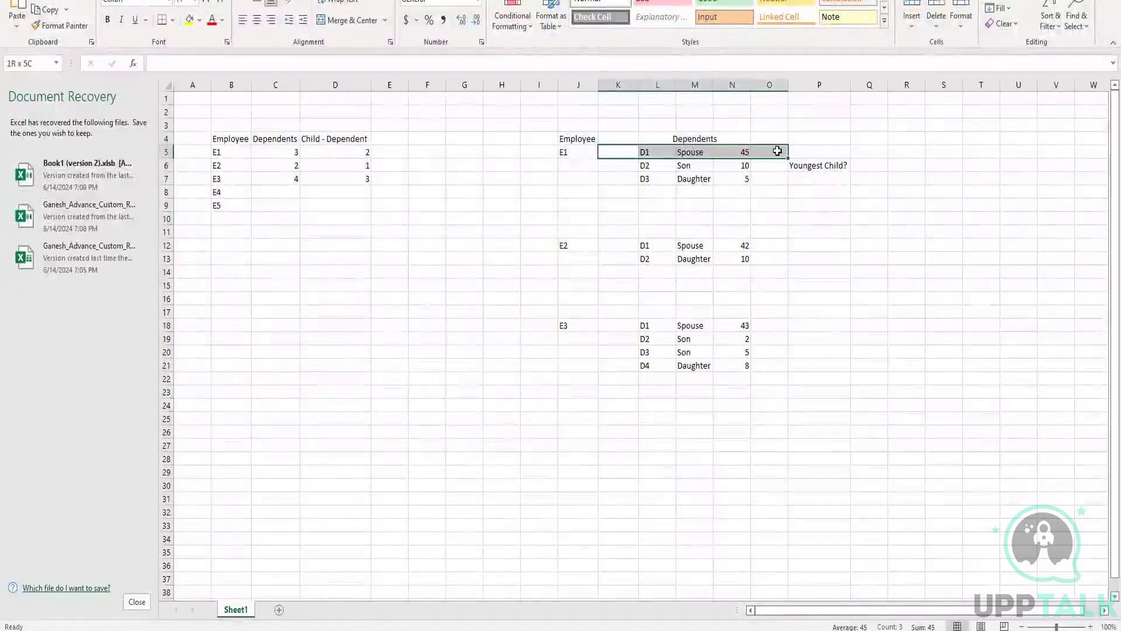
pyautogui.click(634, 186)
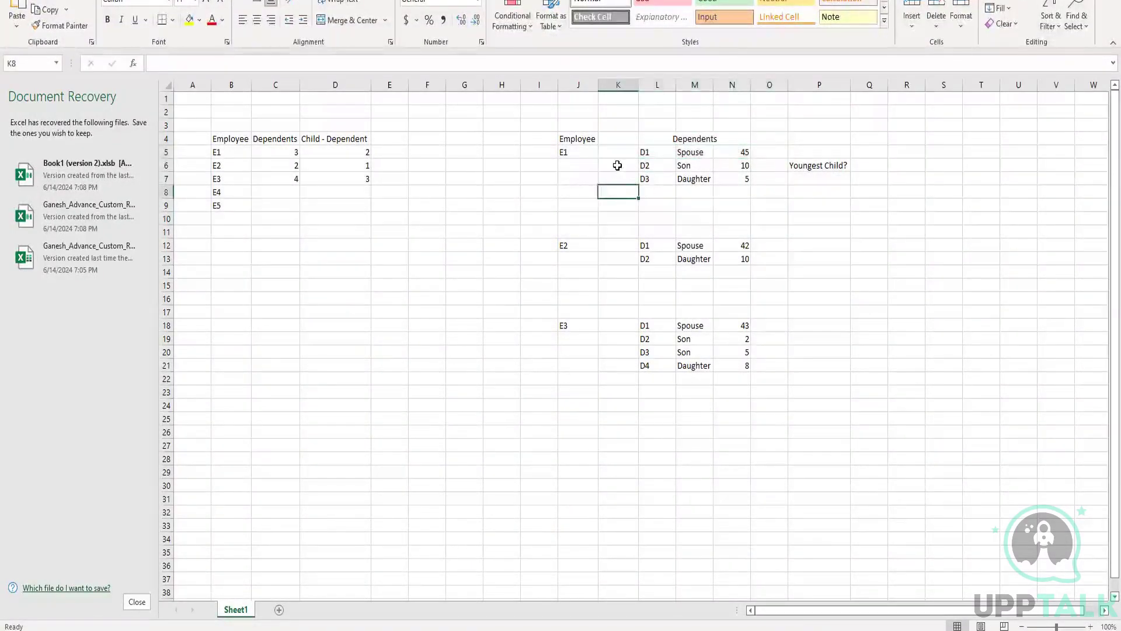
# Step: Examine the child dependent rows of E1 and E3 against the spouse rows of E3 and E2 in the sheet
pyautogui.click(733, 185)
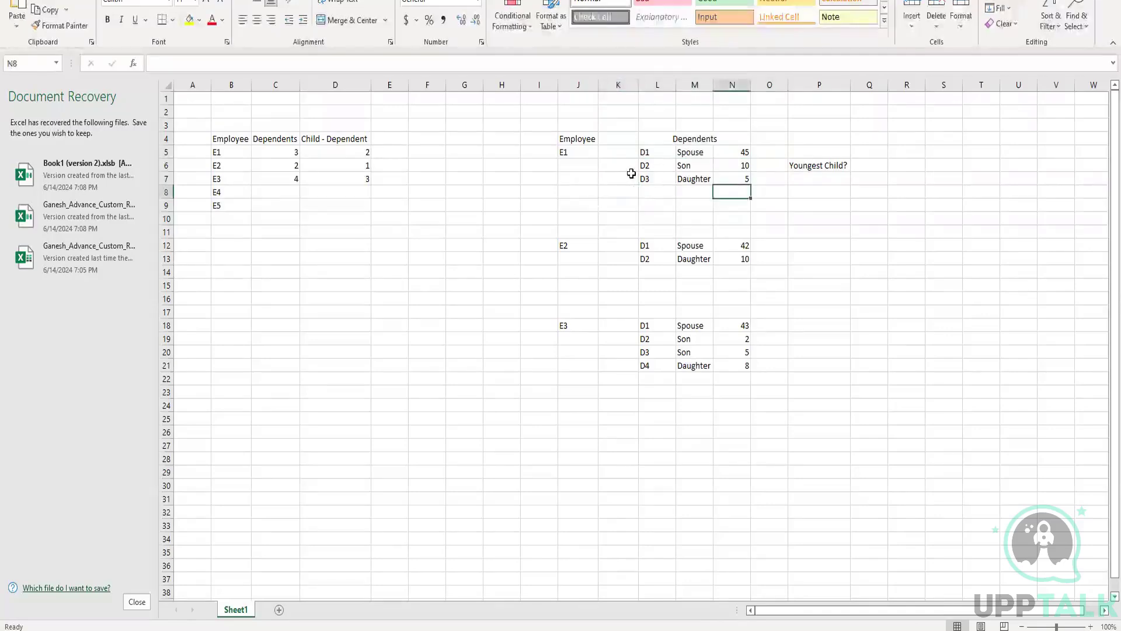
pyautogui.moveTo(623, 167); pyautogui.dragTo(759, 175)
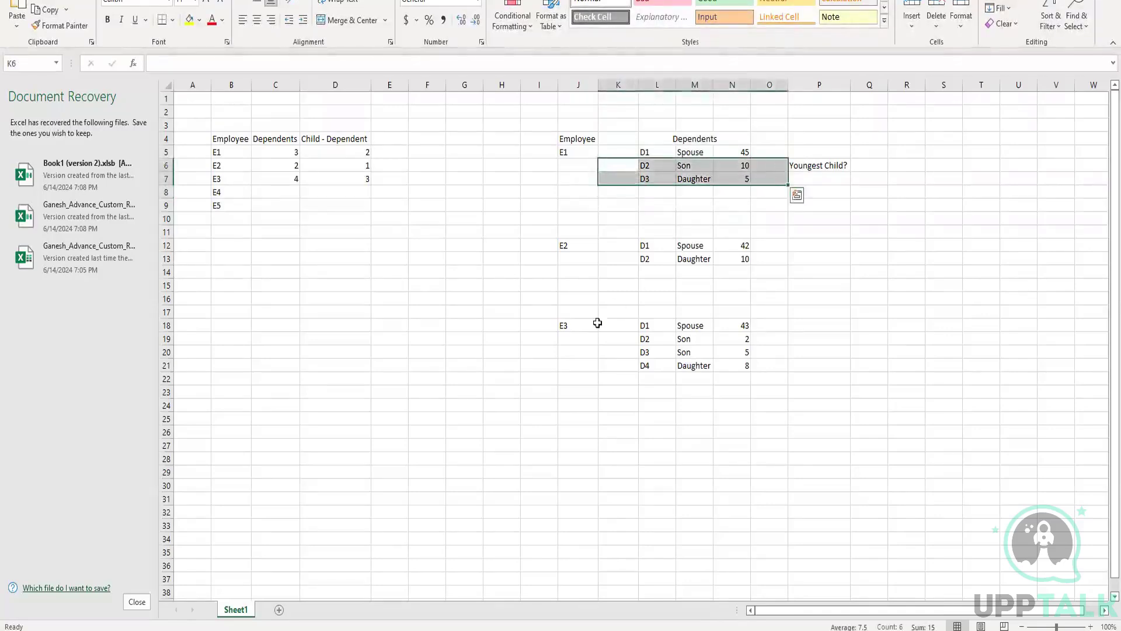
pyautogui.click(656, 312)
pyautogui.moveTo(621, 339); pyautogui.dragTo(756, 365)
pyautogui.moveTo(627, 324); pyautogui.dragTo(770, 315)
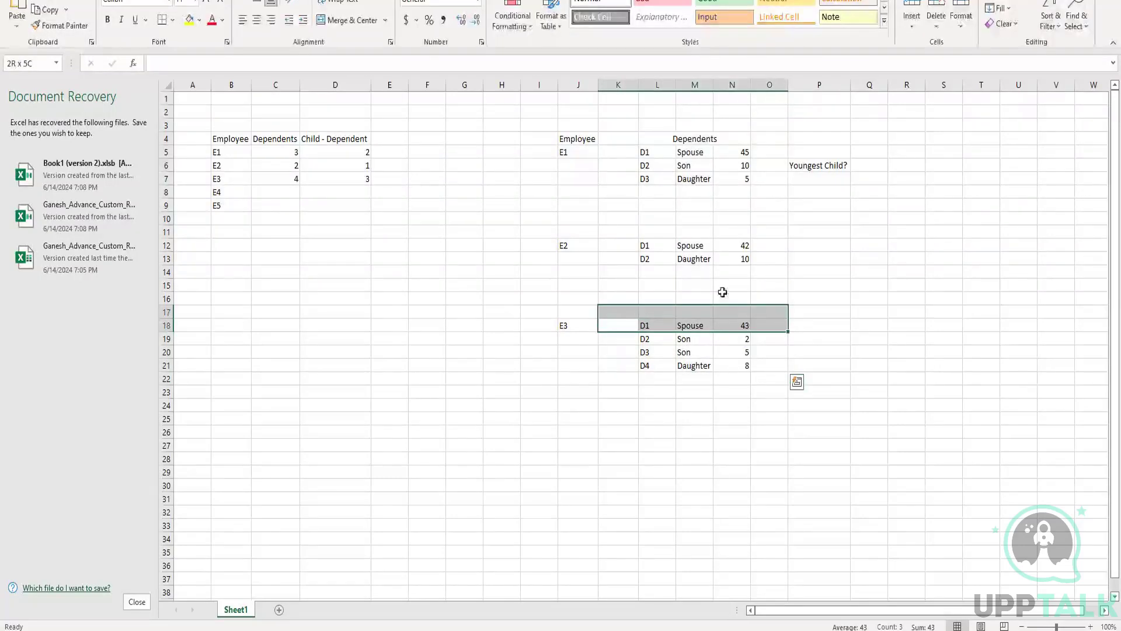
pyautogui.click(614, 242)
pyautogui.moveTo(752, 241); pyautogui.dragTo(775, 244)
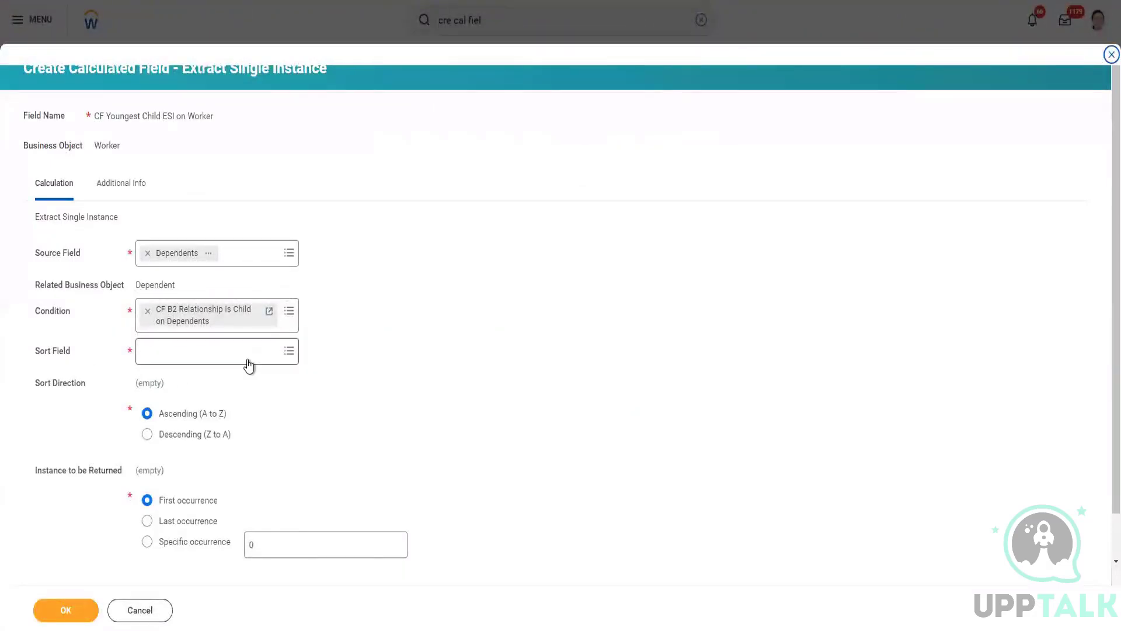
# Step: Set the Extract Single Instance field's sort field to Age
pyautogui.click(195, 350)
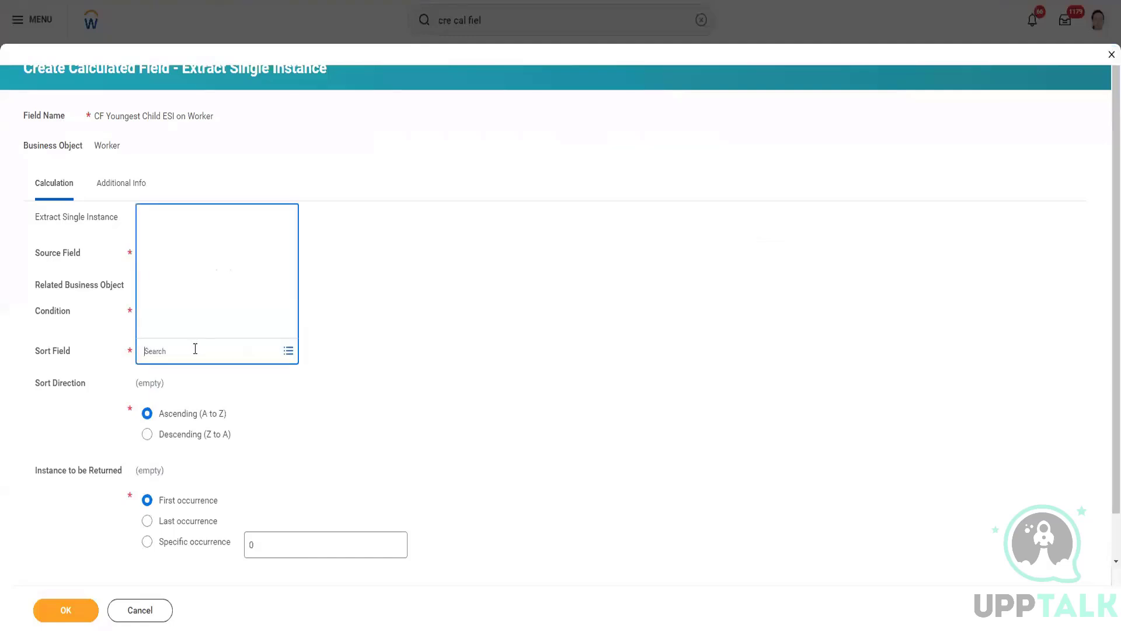
pyautogui.write('AGe')
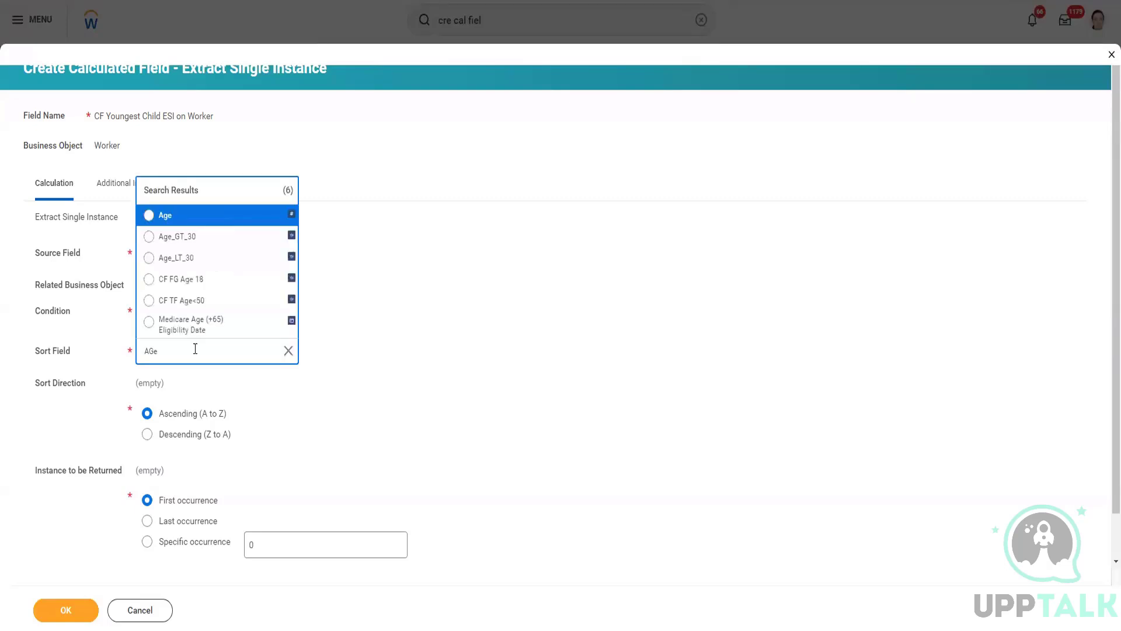
pyautogui.click(216, 219)
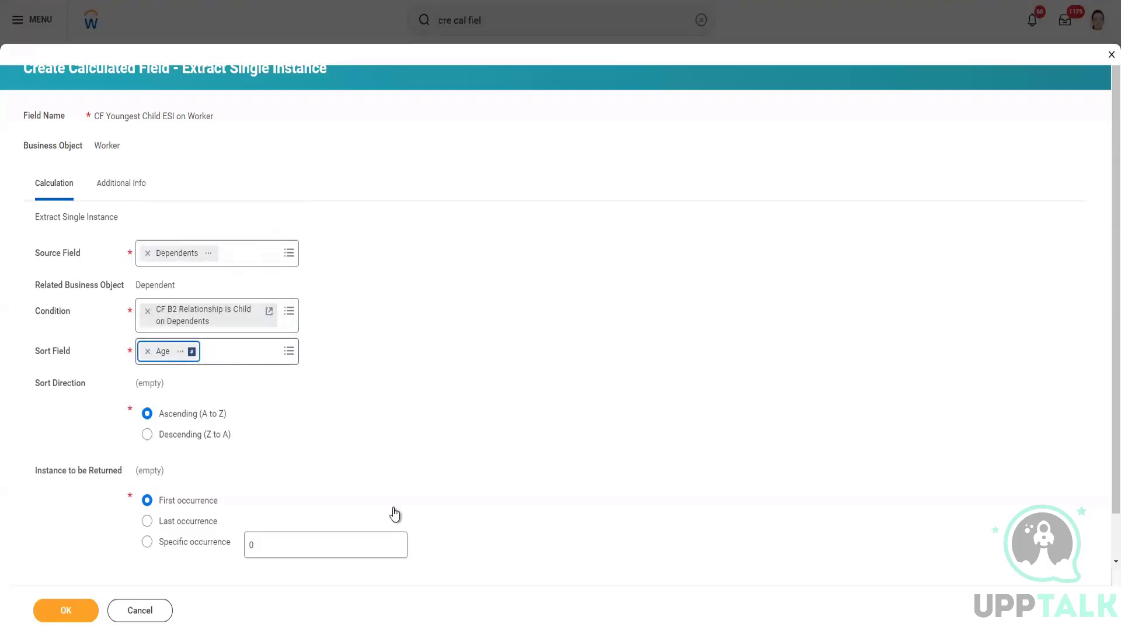
# Step: Switch to Excel and compare the ages of E1's and E3's child dependents, plus E1's spouse row
pyautogui.click(438, 608)
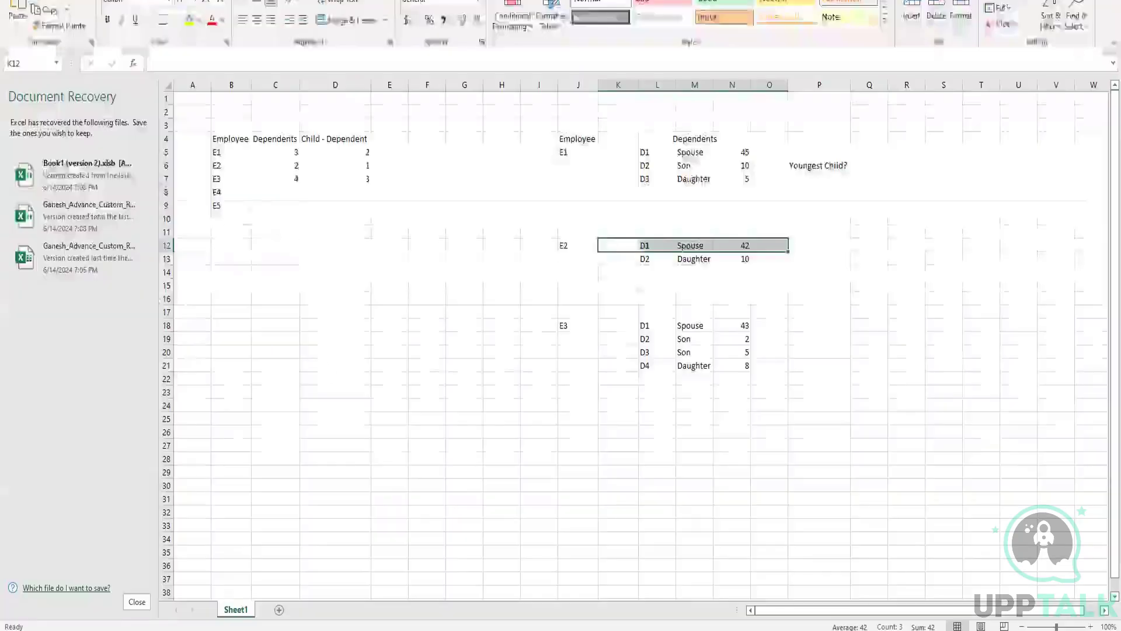
pyautogui.click(686, 168)
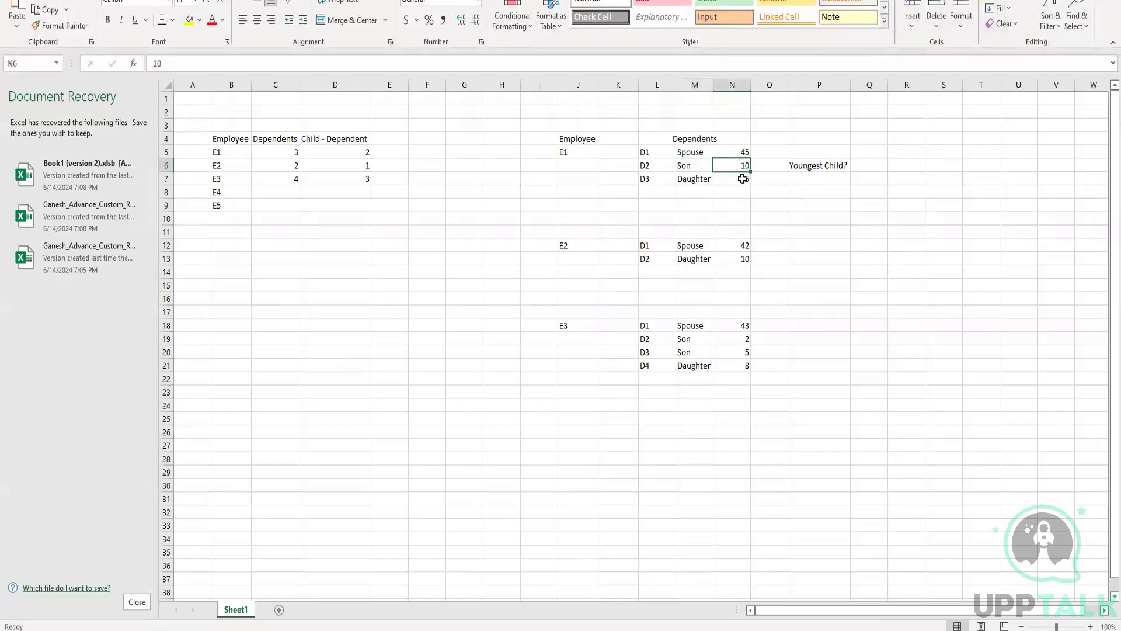
pyautogui.moveTo(747, 167); pyautogui.dragTo(745, 179)
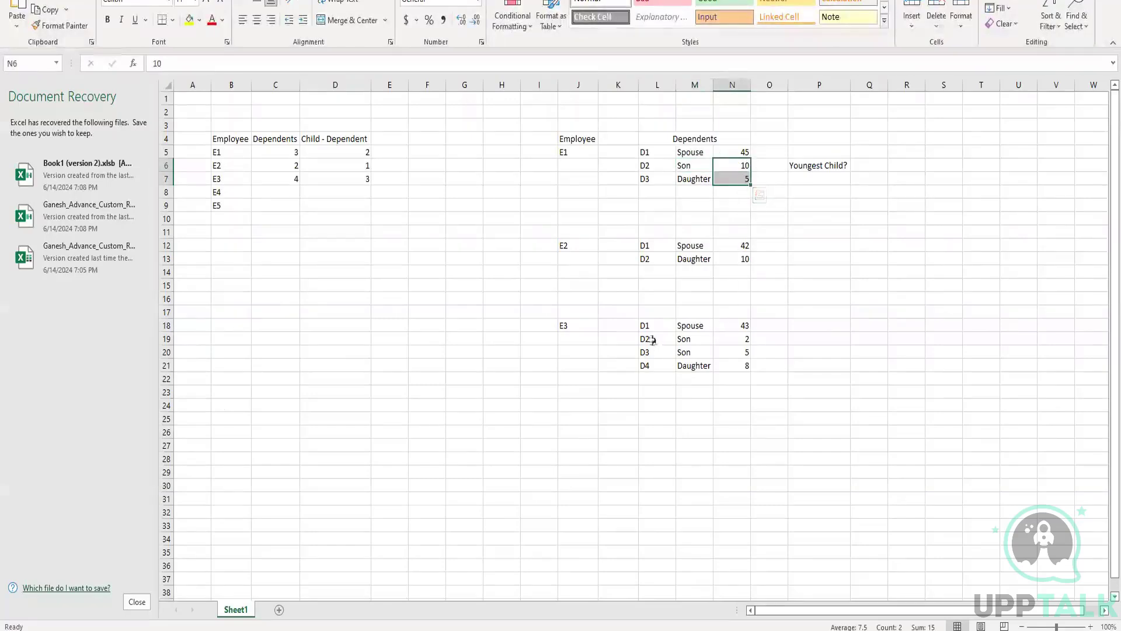
pyautogui.moveTo(648, 335); pyautogui.dragTo(748, 363)
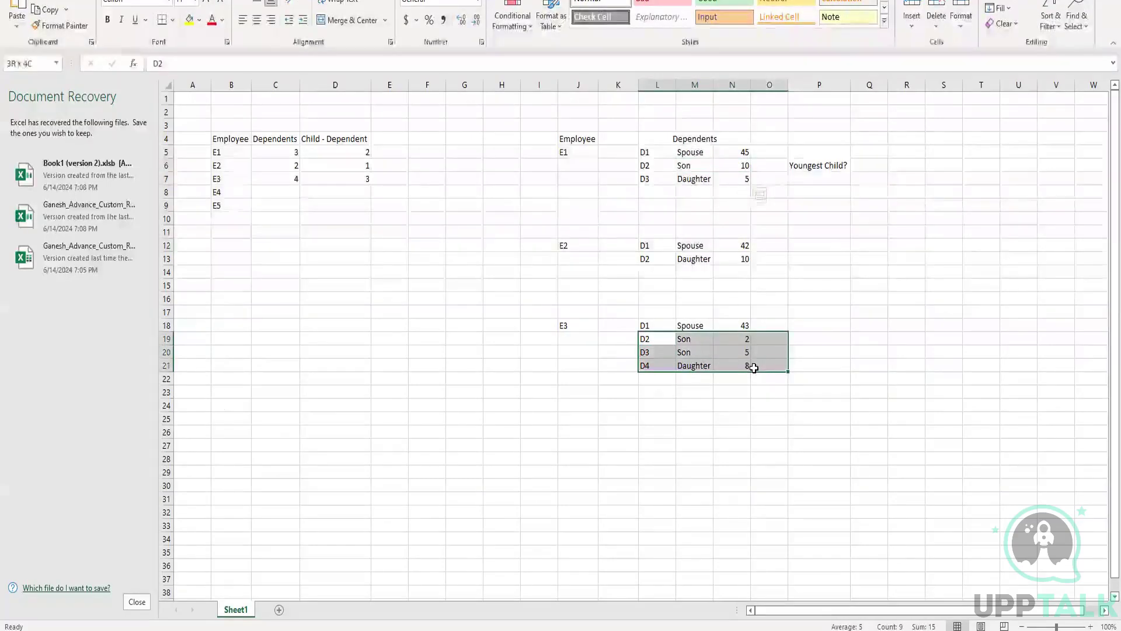
pyautogui.moveTo(633, 152); pyautogui.dragTo(800, 145)
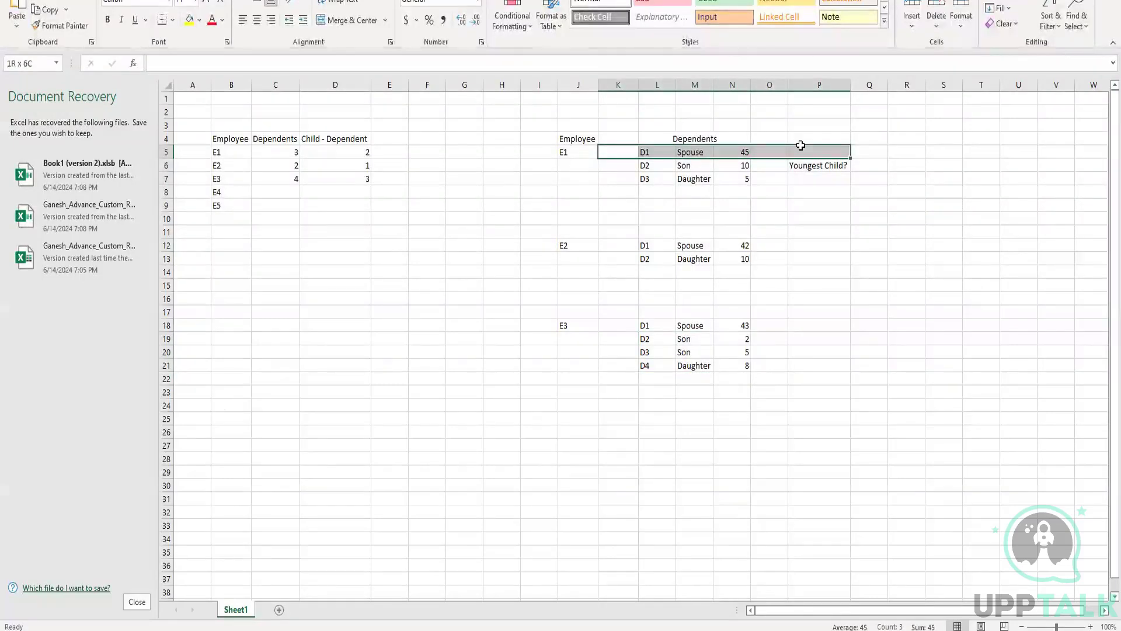
pyautogui.moveTo(801, 145); pyautogui.dragTo(801, 144)
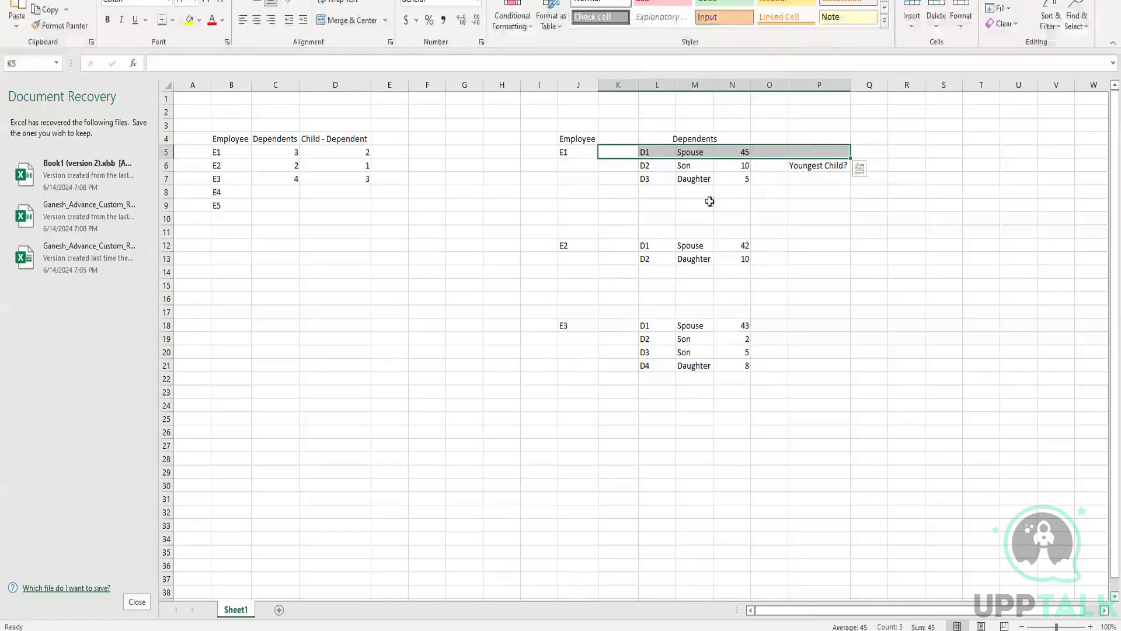
pyautogui.click(640, 227)
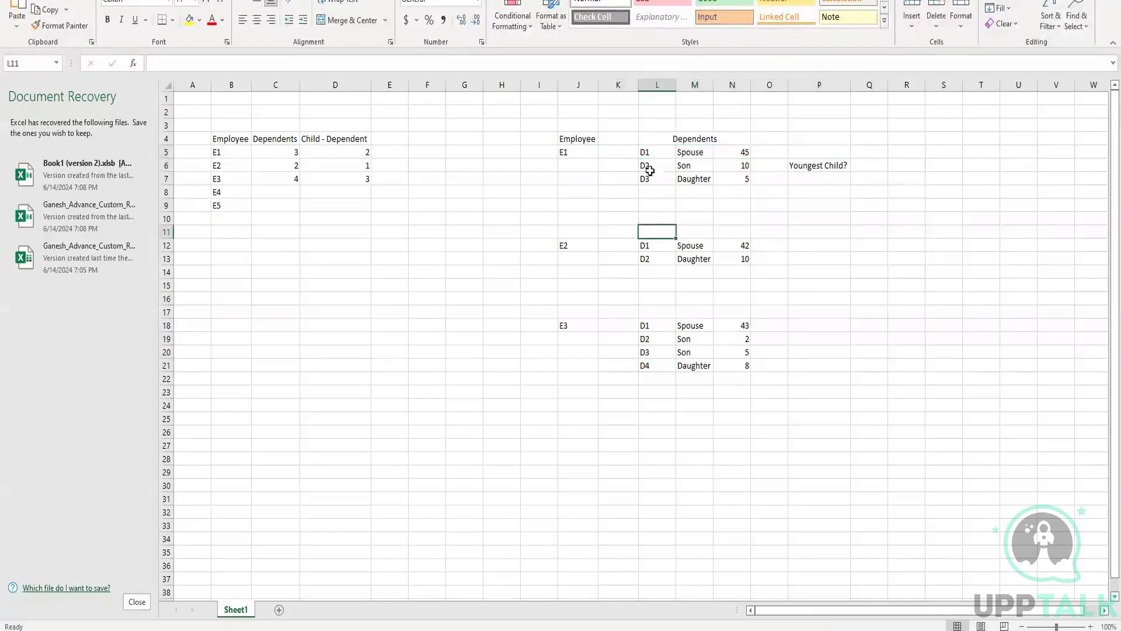
# Step: Examine the ages of E3's three child dependents to work out their ascending sort order
pyautogui.moveTo(650, 337); pyautogui.dragTo(751, 367)
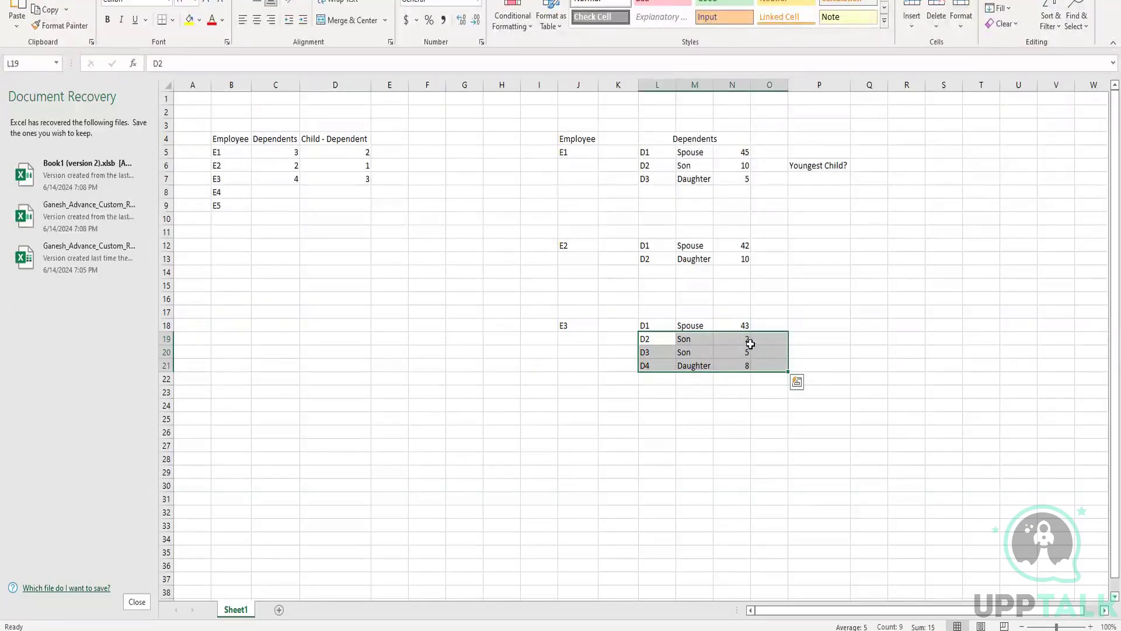
pyautogui.click(740, 366)
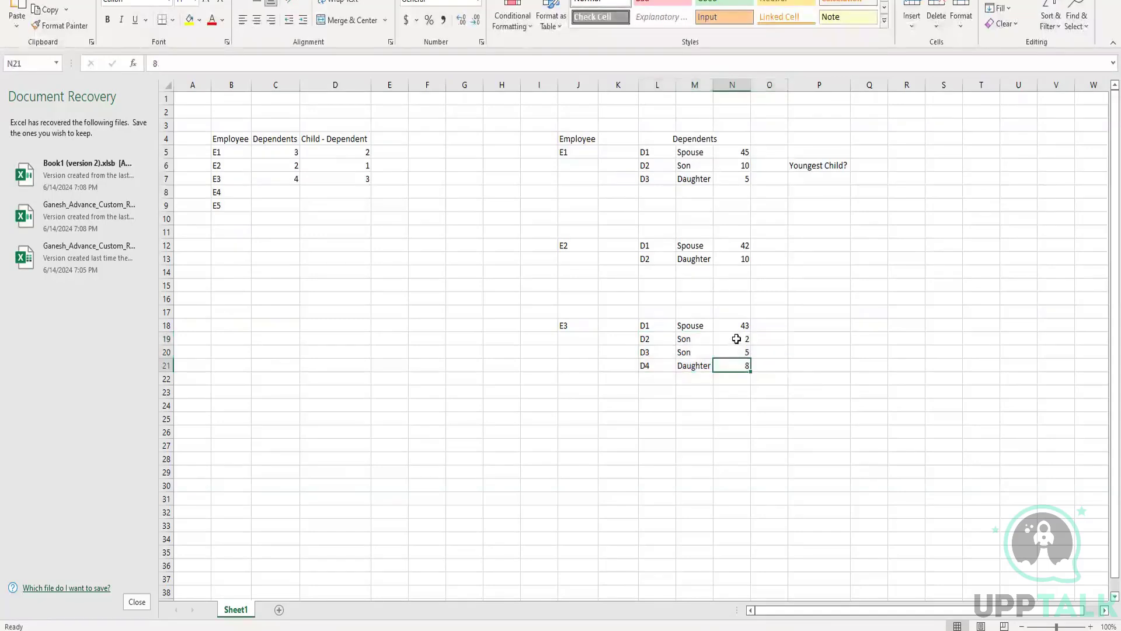
pyautogui.moveTo(737, 338); pyautogui.dragTo(747, 367)
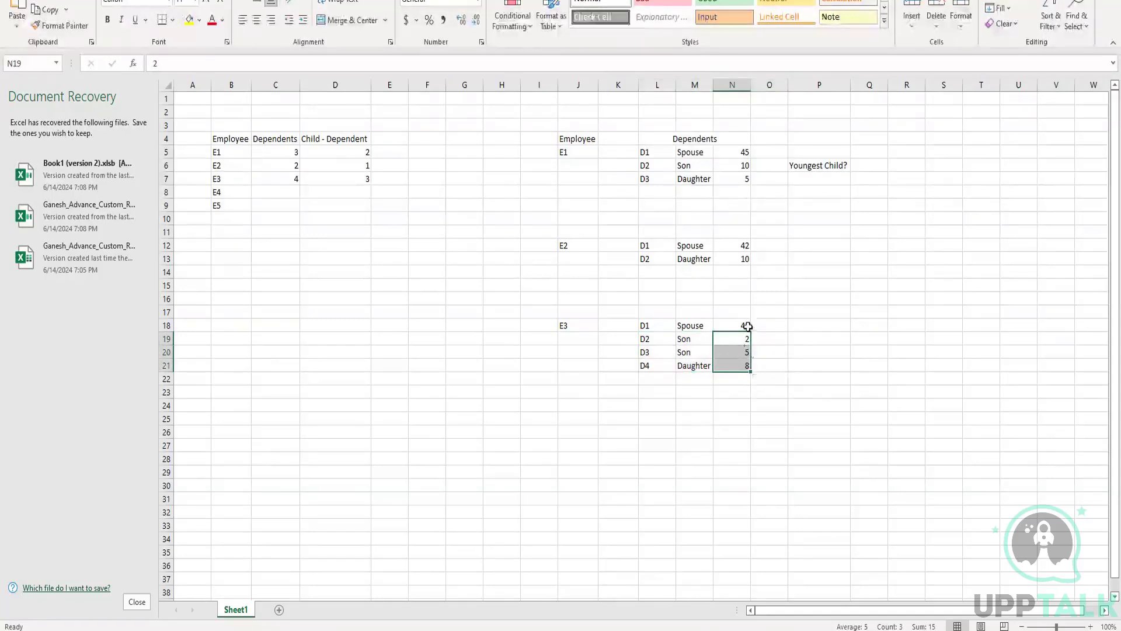
pyautogui.click(692, 354)
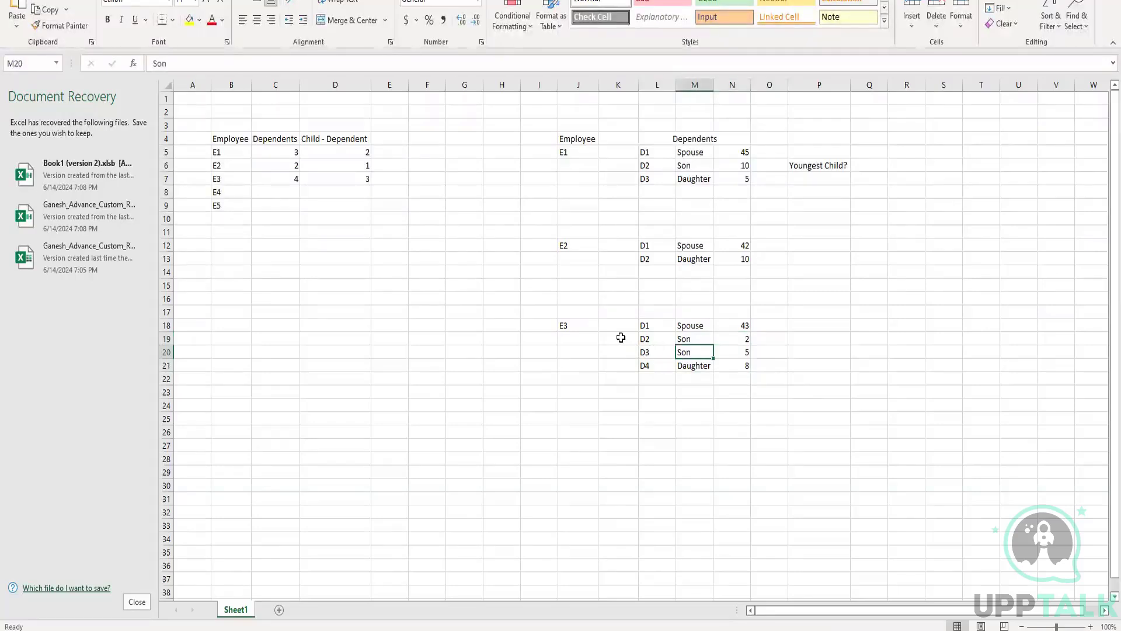
pyautogui.moveTo(621, 338); pyautogui.dragTo(761, 368)
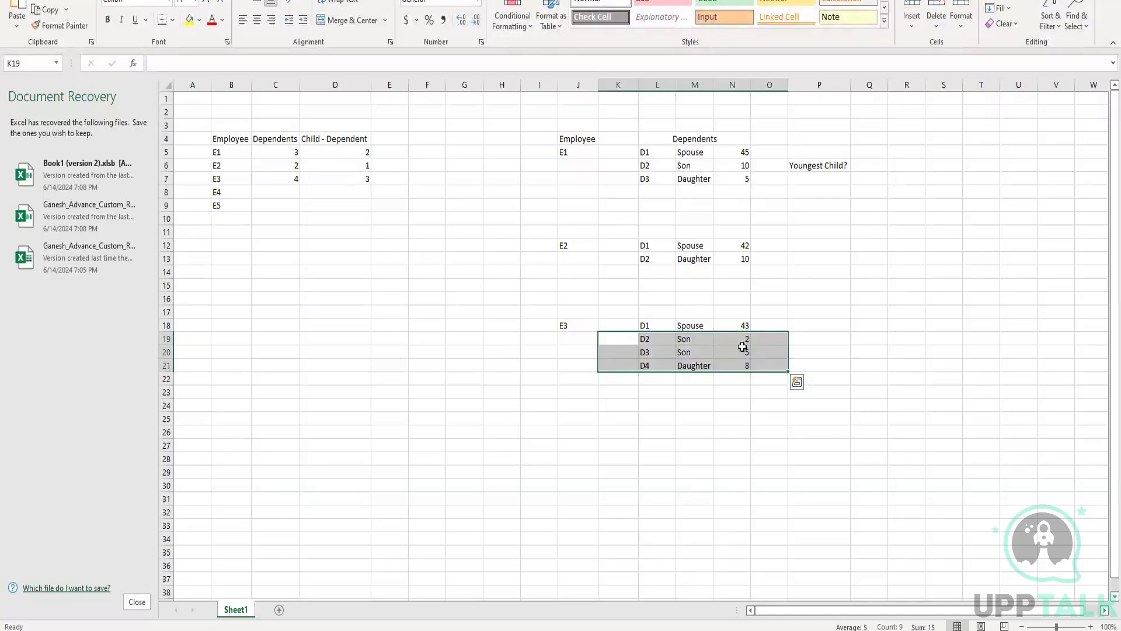
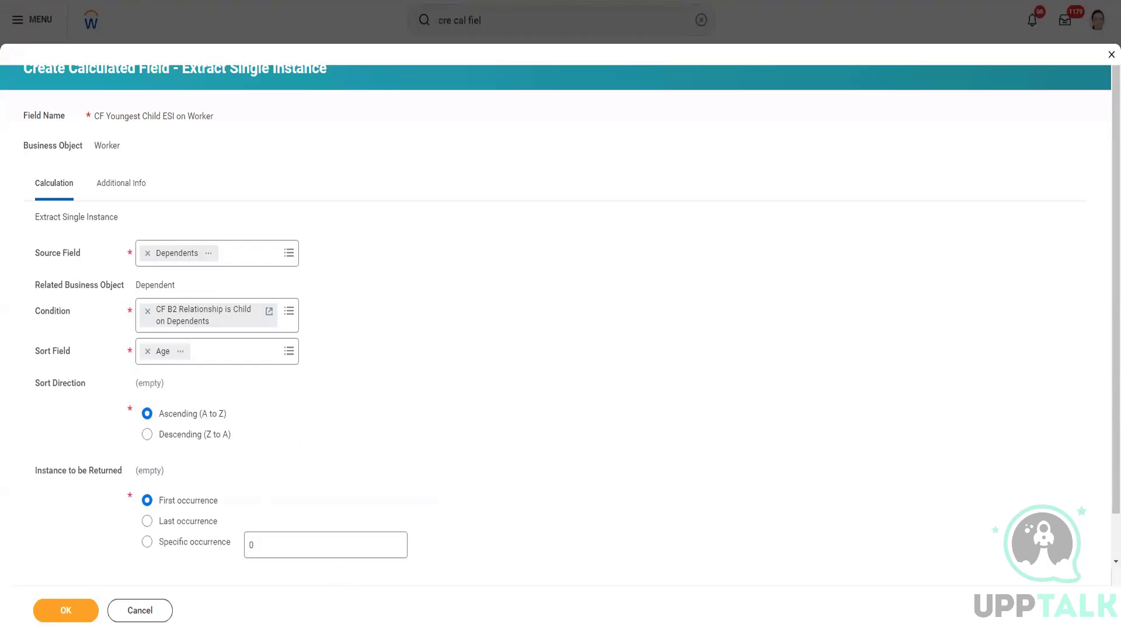
# Step: Switch back to Excel and check which of E3's and E1's child dependents comes first by ascending age
pyautogui.click(448, 587)
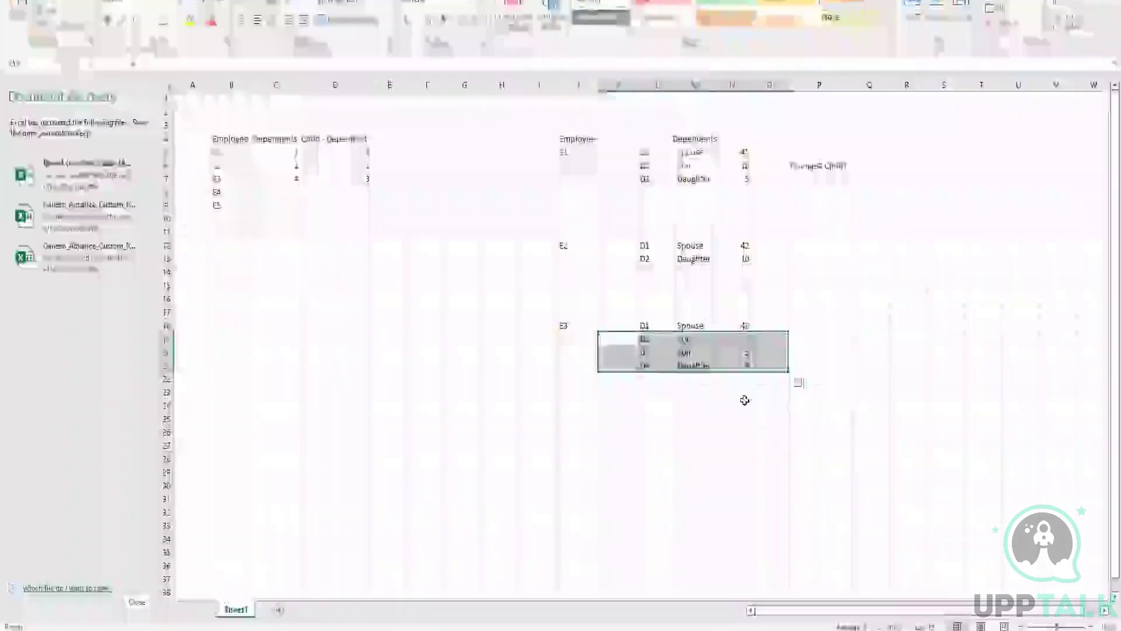
pyautogui.click(735, 338)
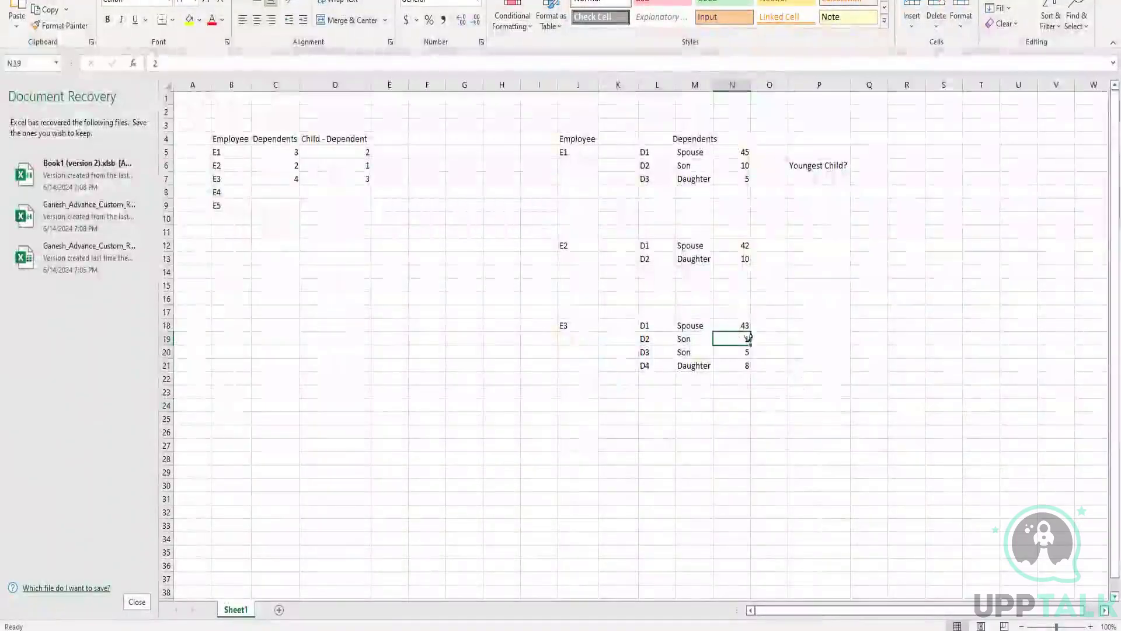
pyautogui.press('Down')
pyautogui.press('Down')
pyautogui.press('Down')
pyautogui.press('Down')
pyautogui.press('Down')
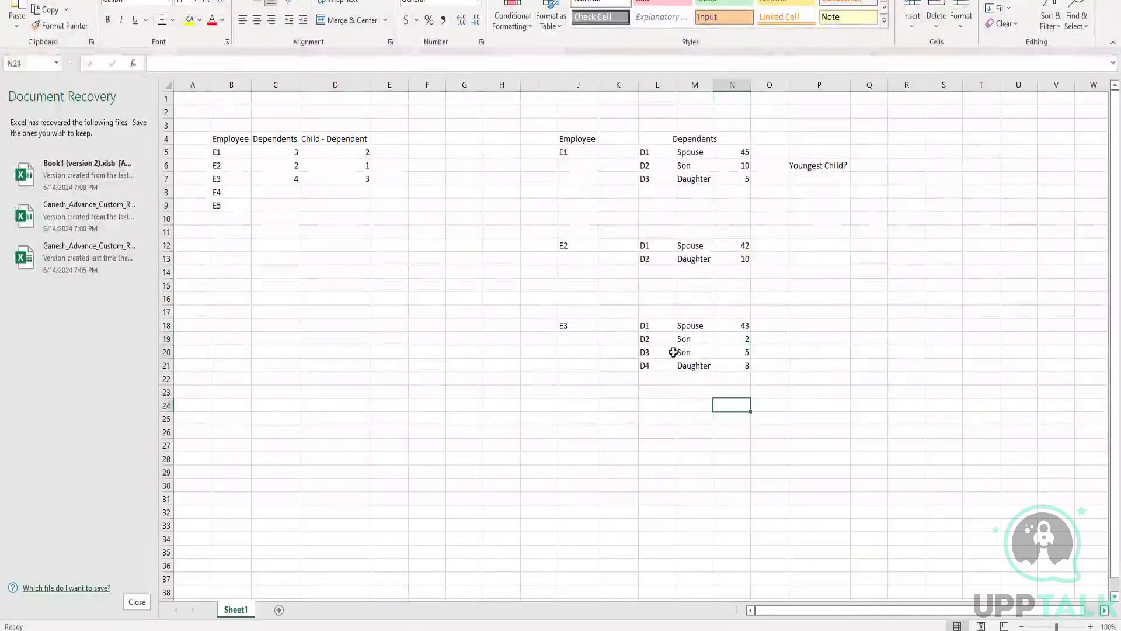
pyautogui.moveTo(633, 337); pyautogui.dragTo(766, 369)
pyautogui.click(619, 167)
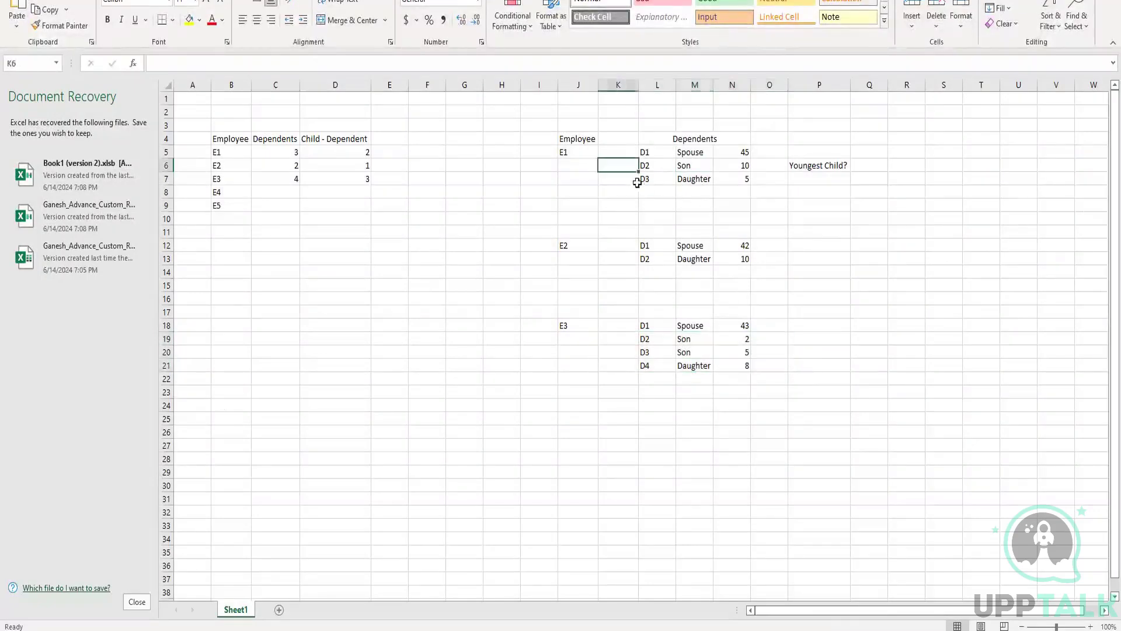
pyautogui.moveTo(637, 182); pyautogui.dragTo(754, 181)
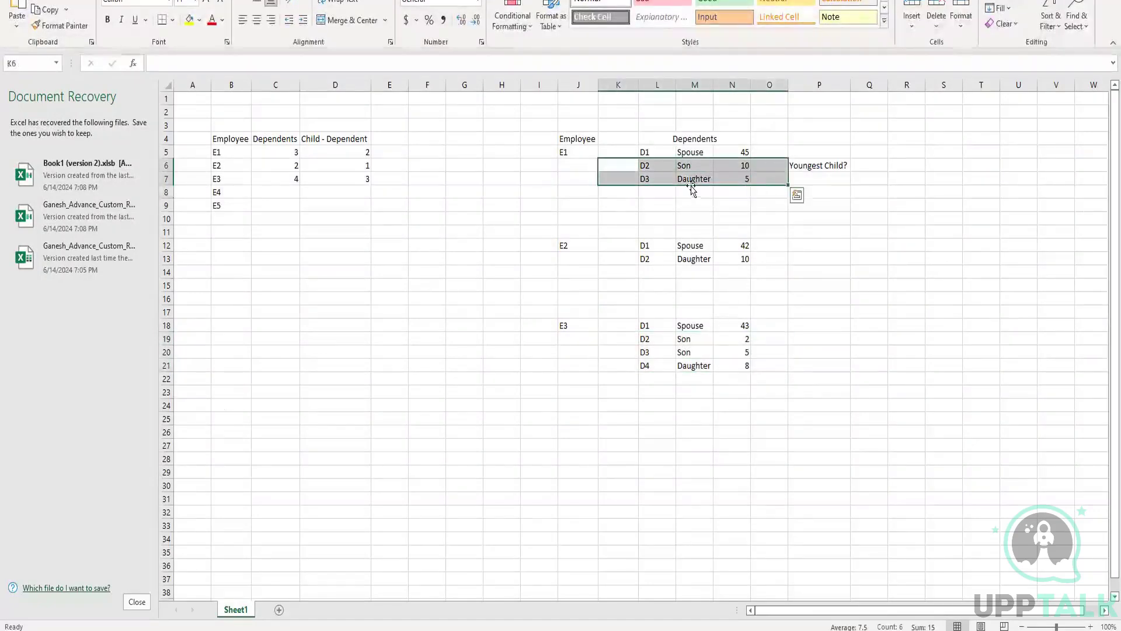
pyautogui.click(680, 205)
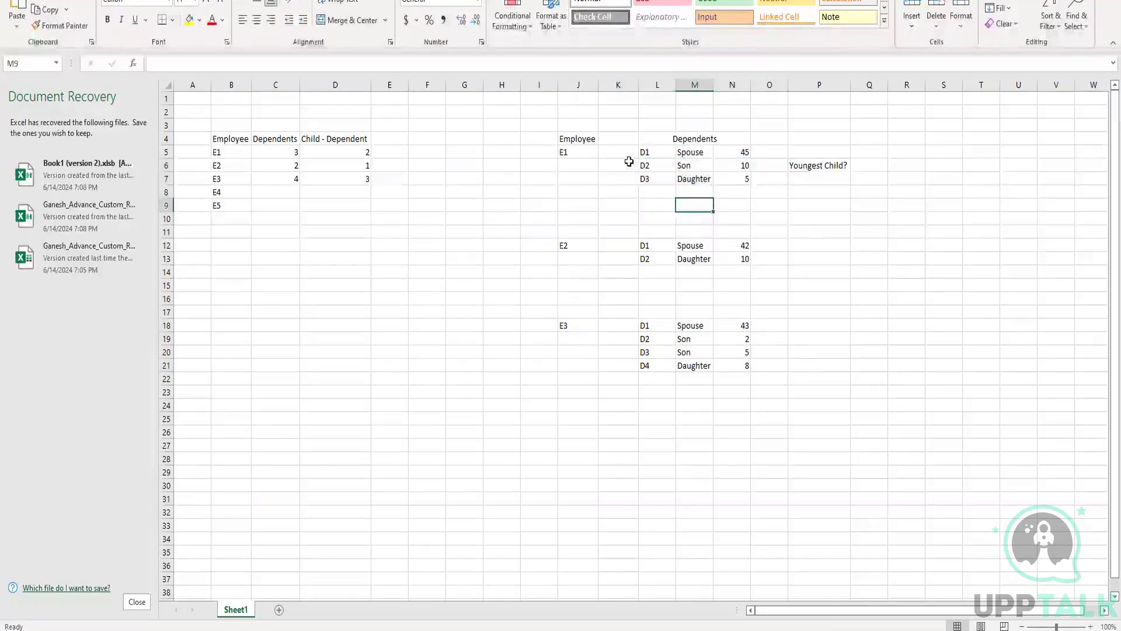
# Step: Highlight the child dependent rows of employees E1 and E3 in the Excel worksheet to compare them with the calculated field's sorting
pyautogui.moveTo(620, 161); pyautogui.dragTo(765, 185)
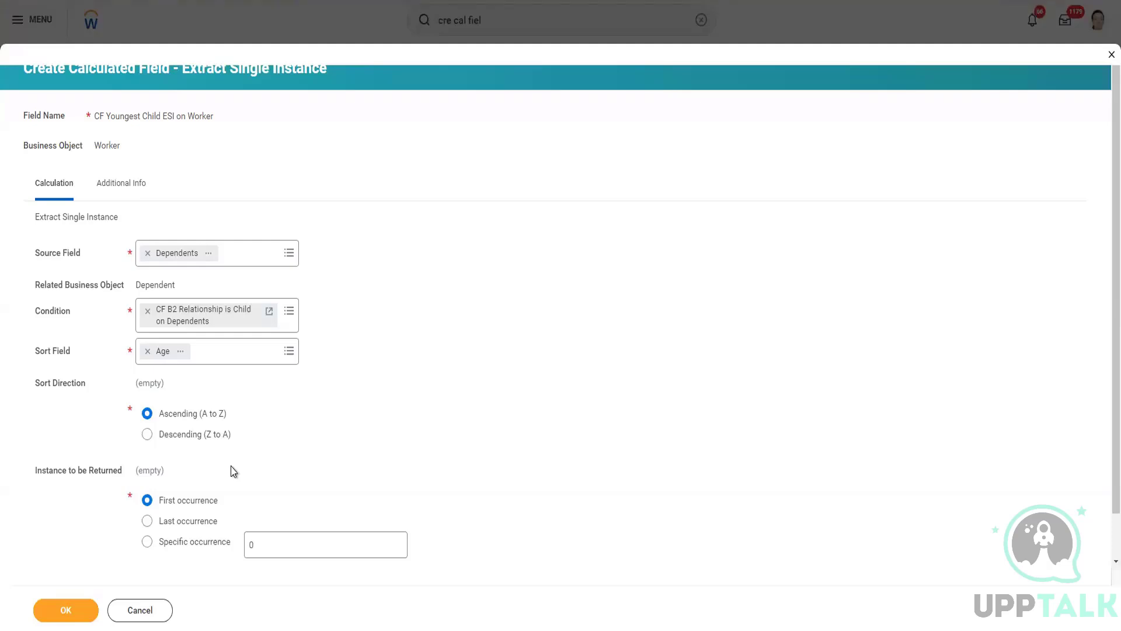
pyautogui.moveTo(385, 622)
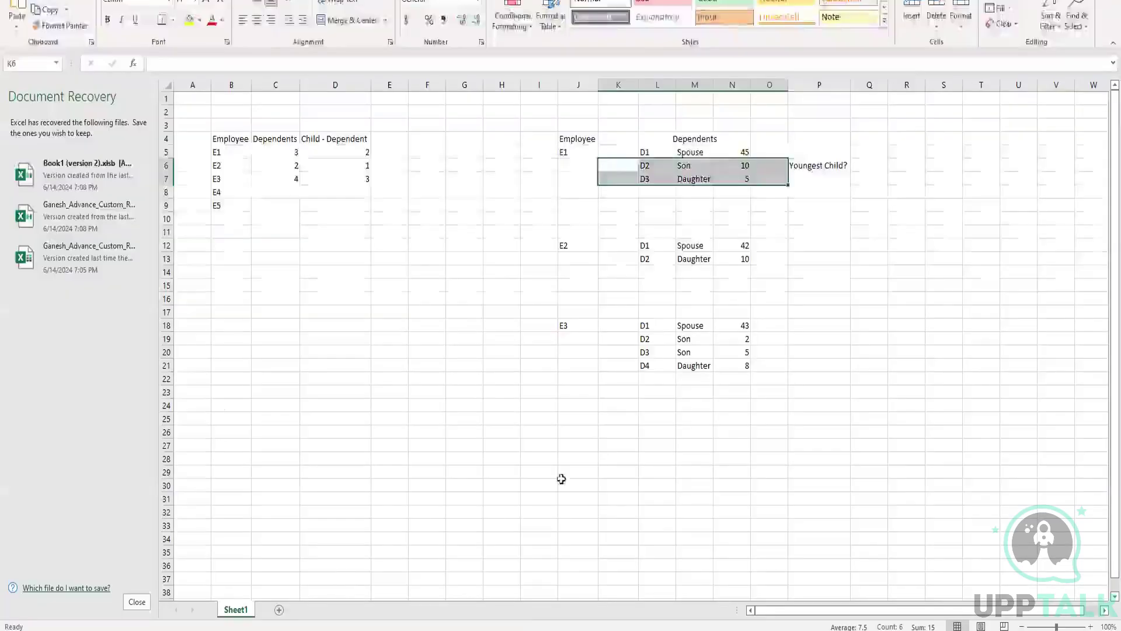
pyautogui.click(468, 596)
pyautogui.click(657, 329)
pyautogui.moveTo(619, 339); pyautogui.dragTo(754, 366)
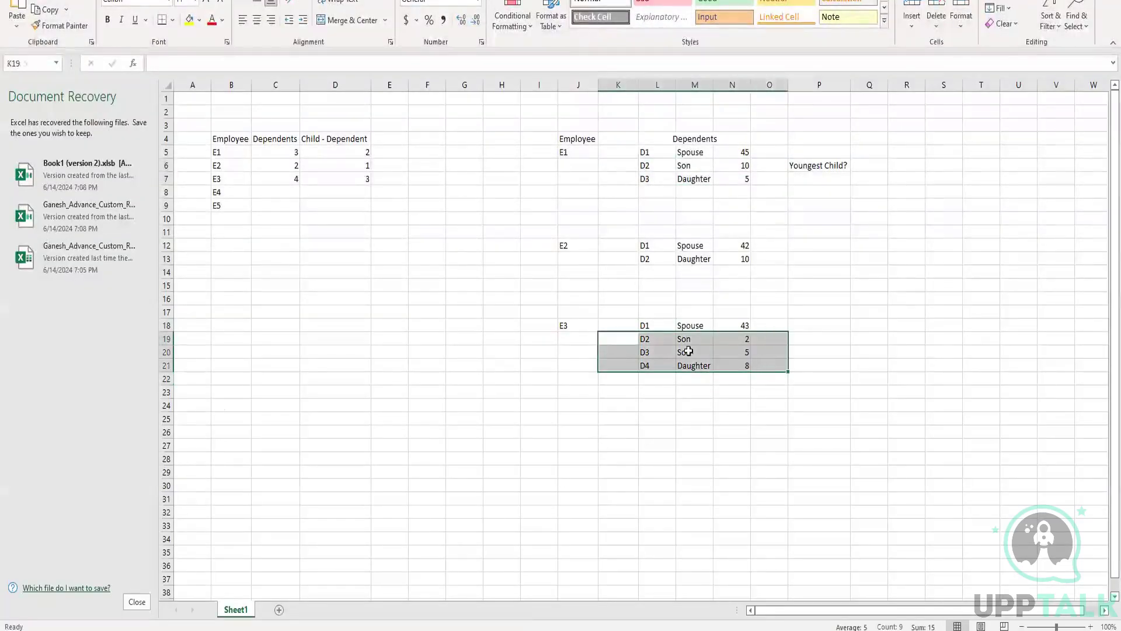
# Step: Label employee E3's three child rows O1, O2 and O1 in cells P19 to P21
pyautogui.click(813, 342)
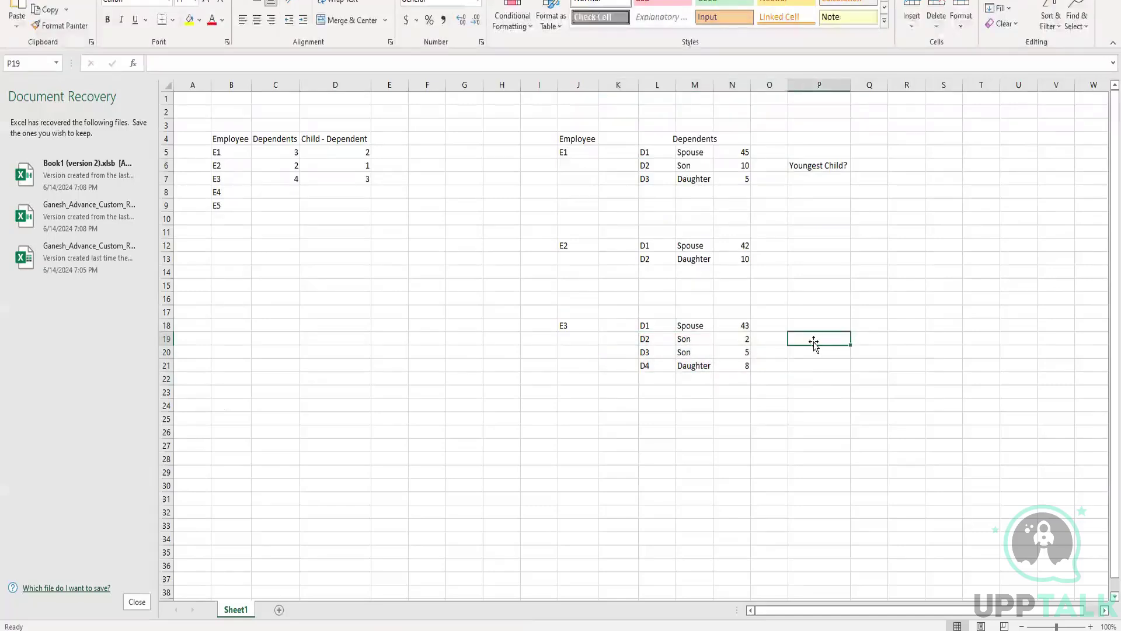
pyautogui.write('Firs')
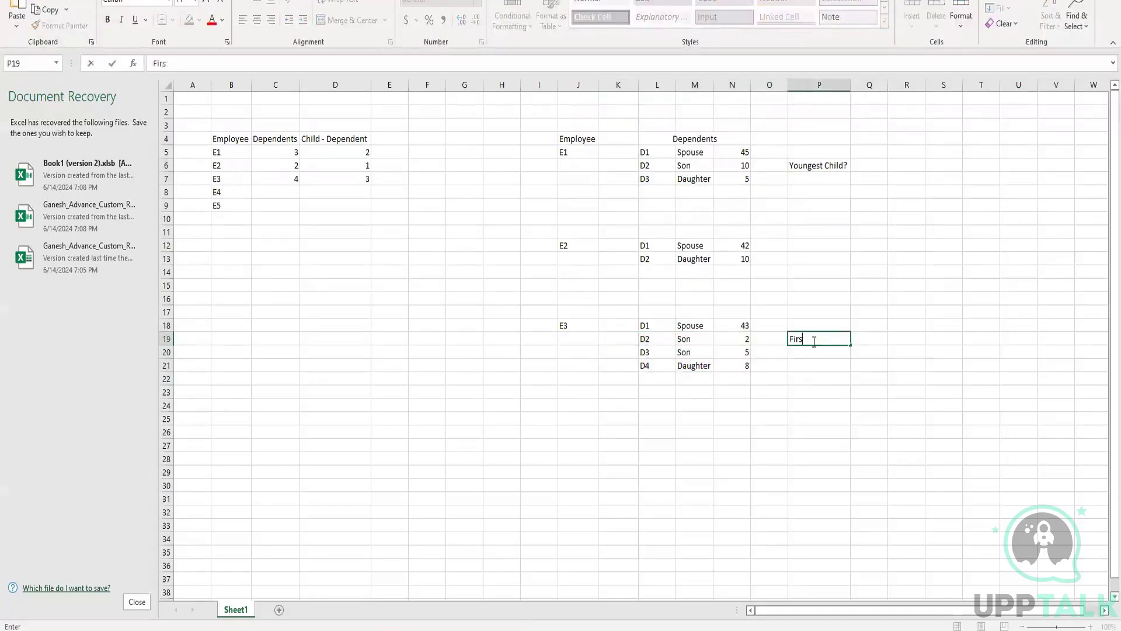
pyautogui.write('tO1')
pyautogui.press('Return')
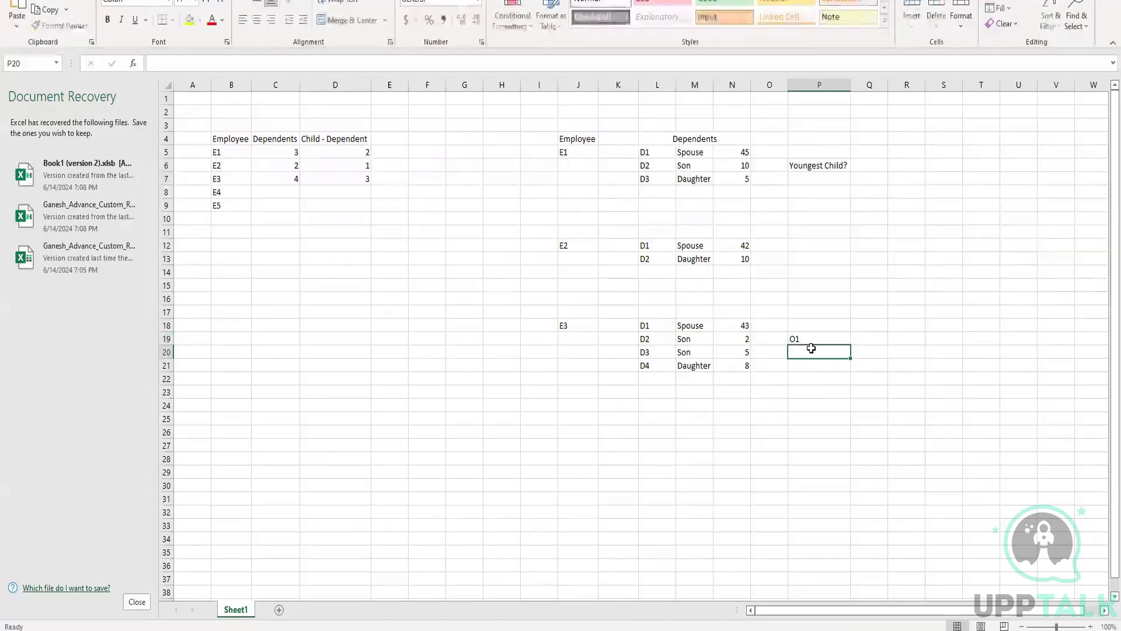
pyautogui.write('O1')
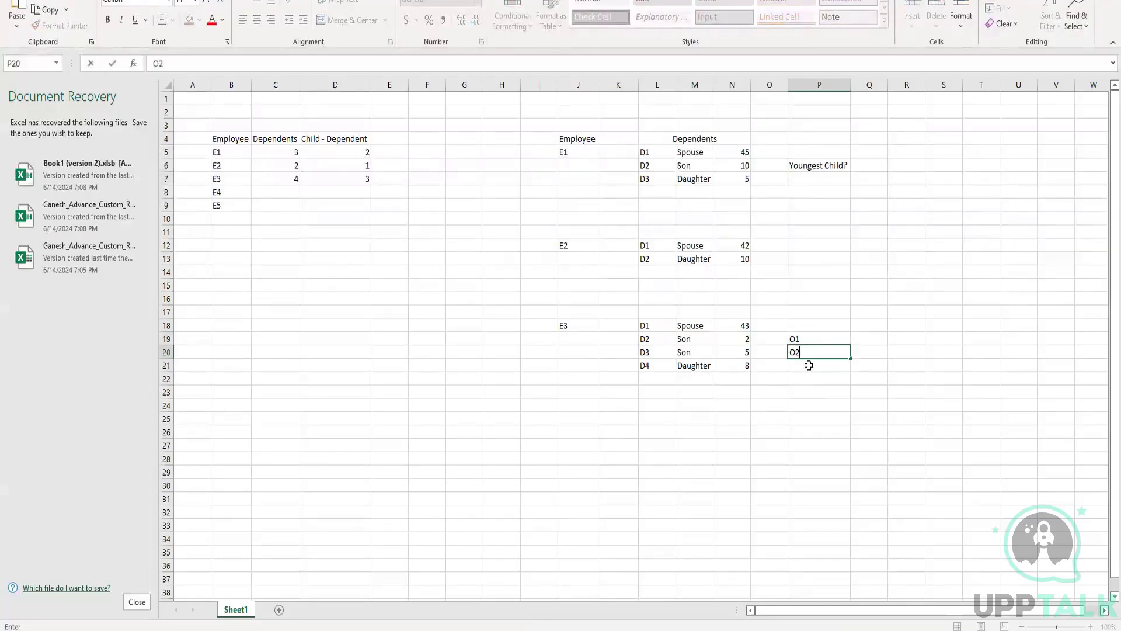
pyautogui.click(809, 366)
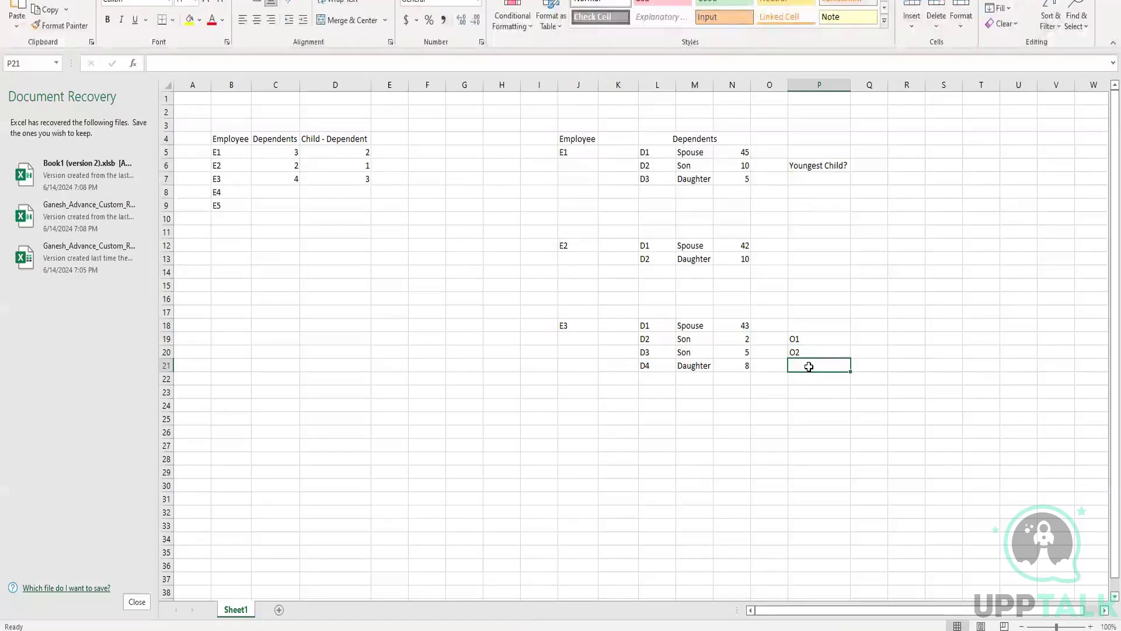
pyautogui.write('O1')
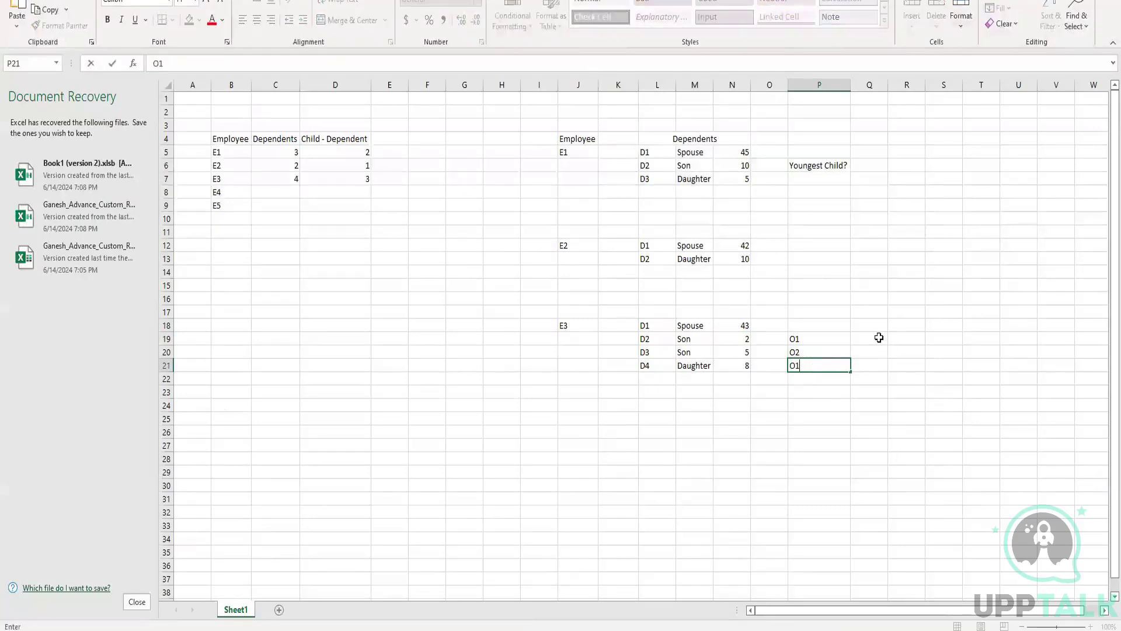
# Step: Enter First in Q19 and Last in Q21, and highlight employee E3's D2 row
pyautogui.click(879, 338)
pyautogui.write('First')
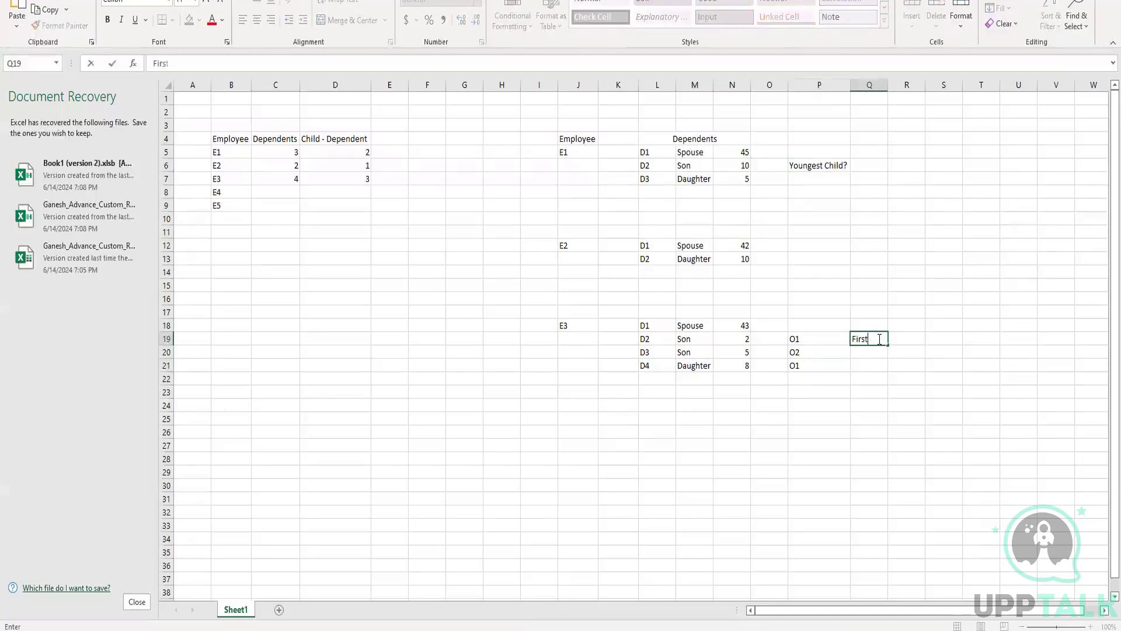
pyautogui.click(869, 365)
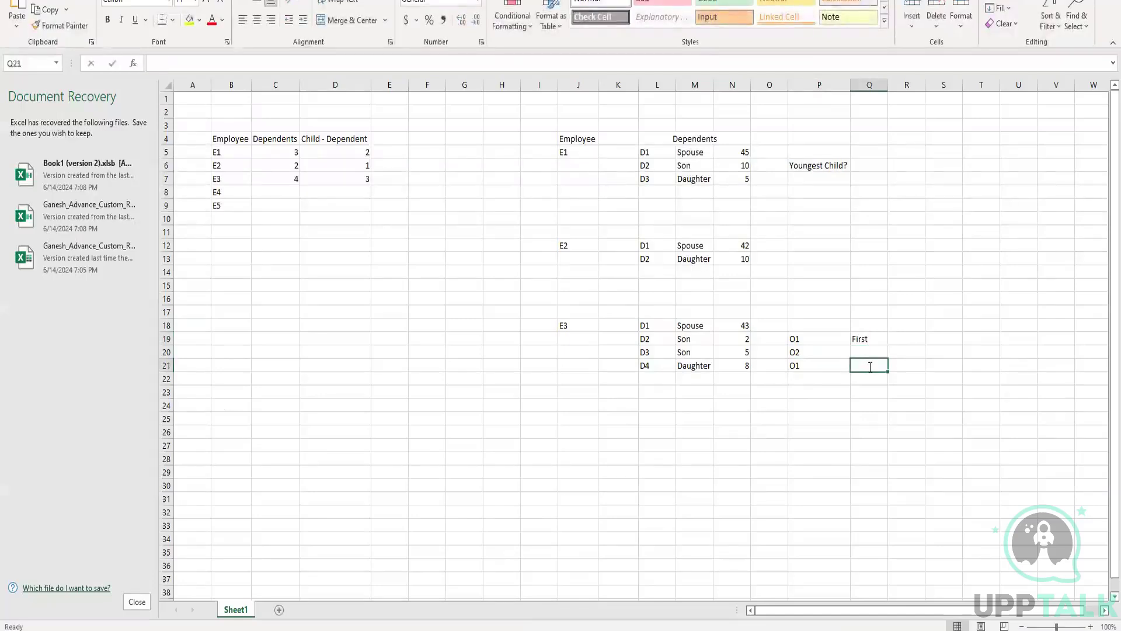
pyautogui.write('Last')
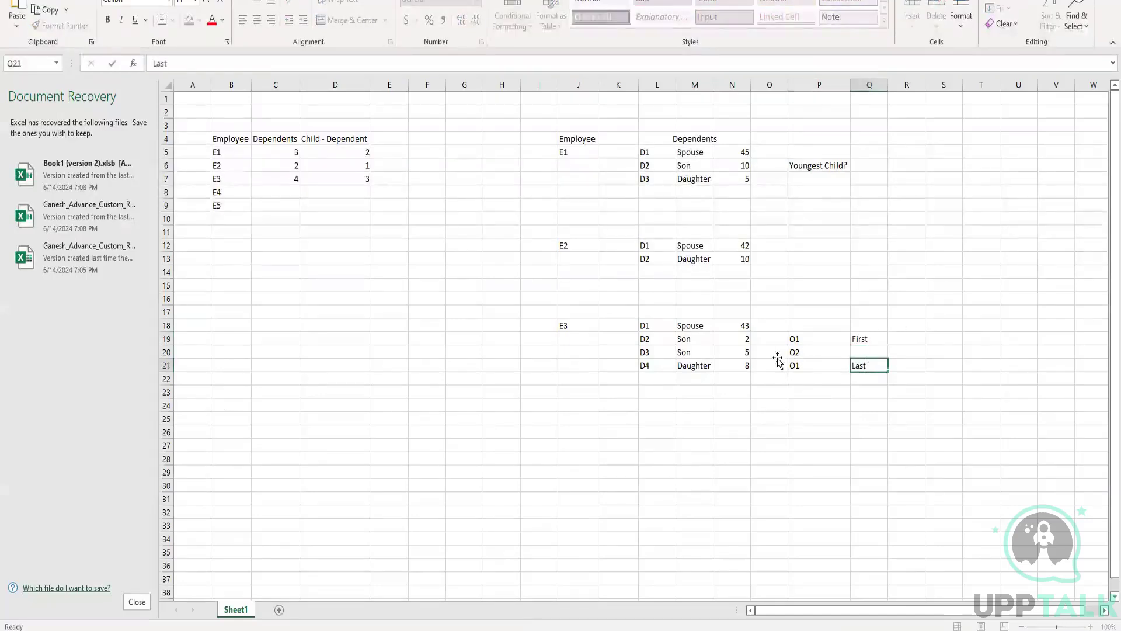
pyautogui.click(789, 354)
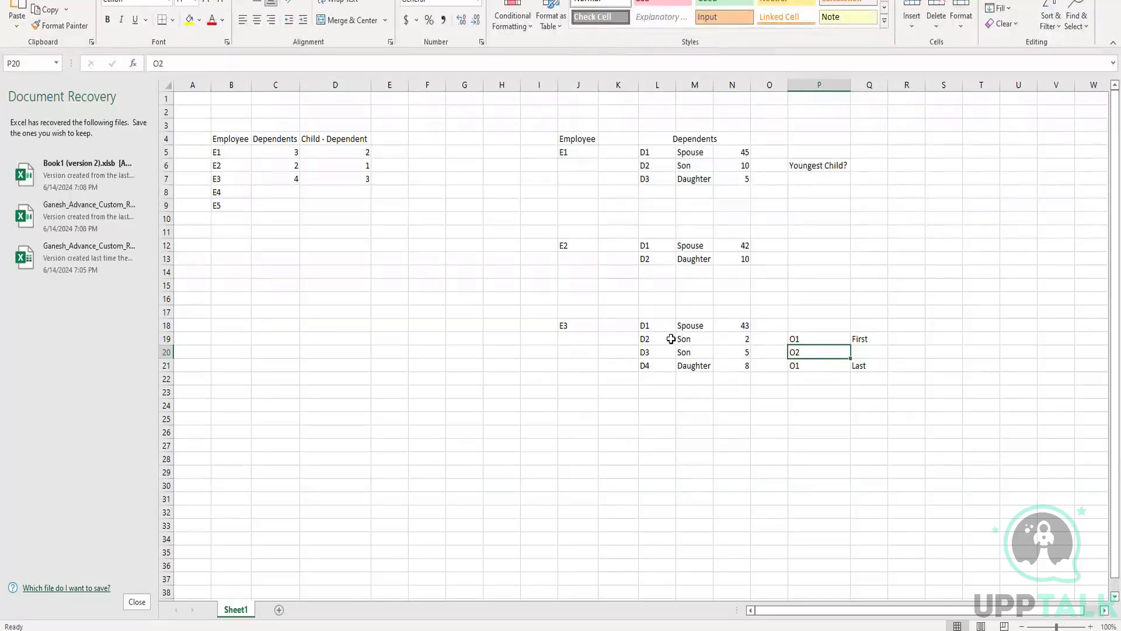
pyautogui.moveTo(646, 339); pyautogui.dragTo(878, 337)
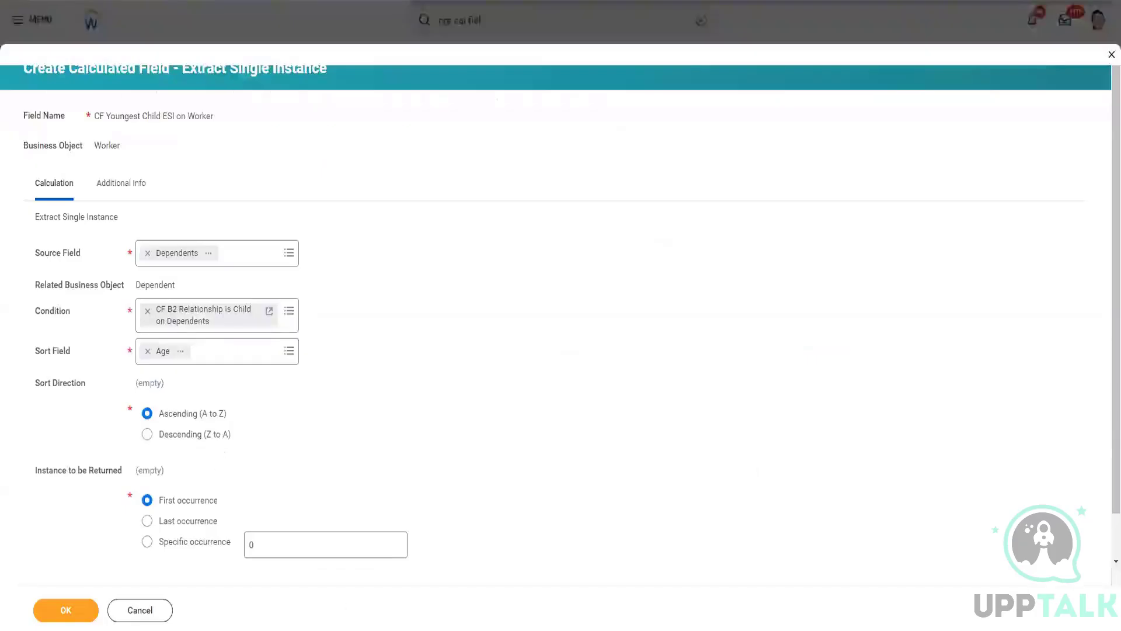
# Step: Switch to Workday, set the instance to be returned to First occurrence, and save the CF Youngest Child ESI on Worker field
pyautogui.scroll(-1, 185, 471)
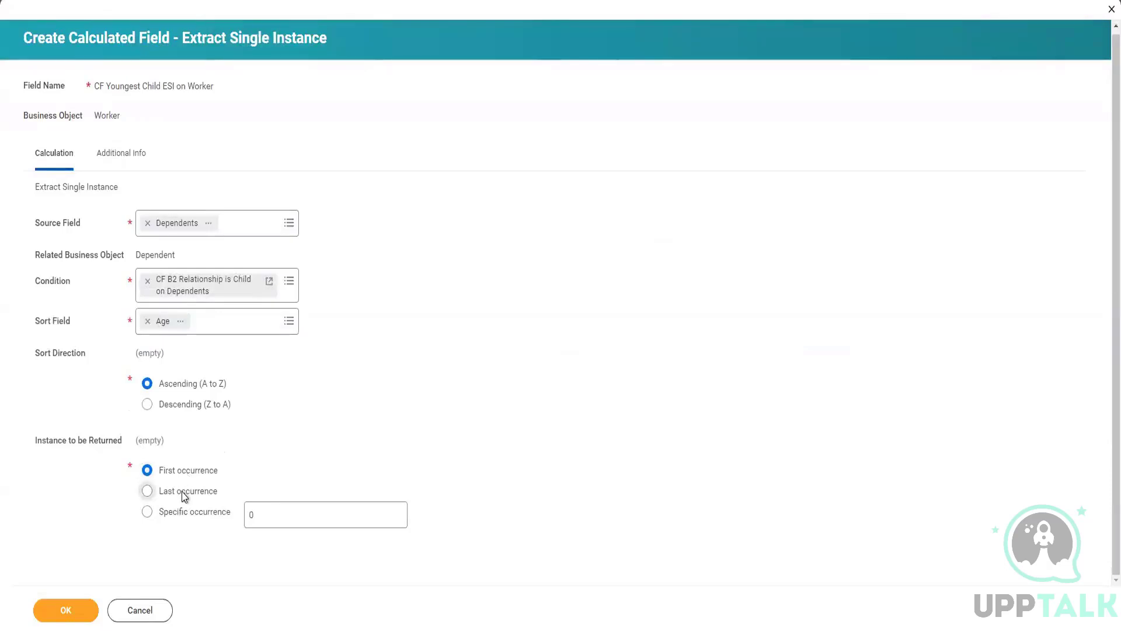
pyautogui.click(183, 492)
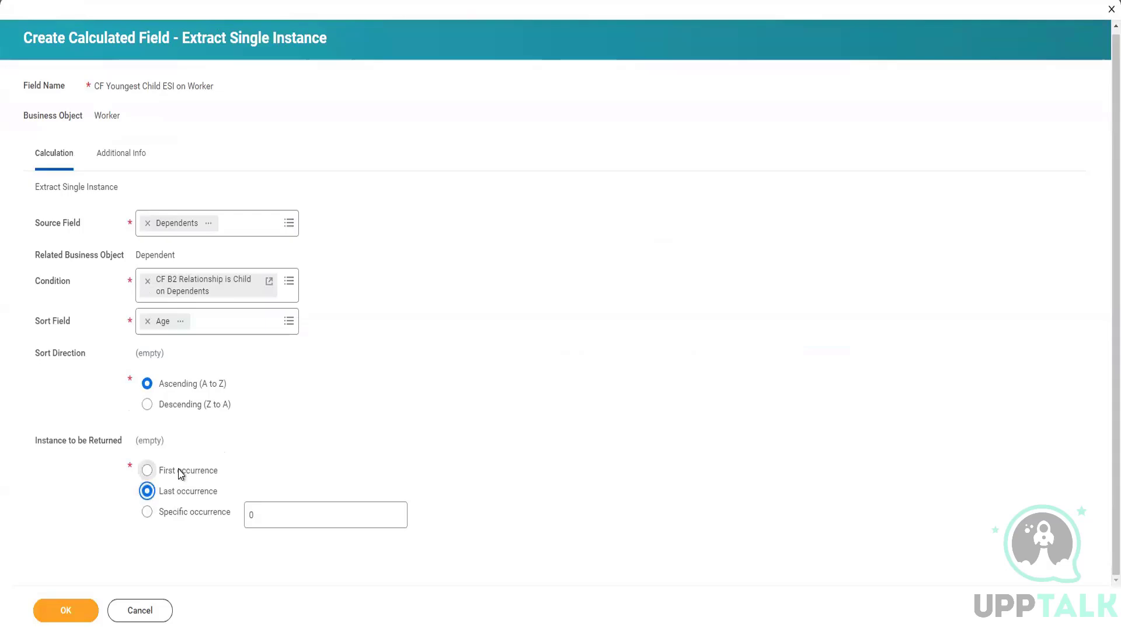
pyautogui.click(181, 474)
pyautogui.click(82, 608)
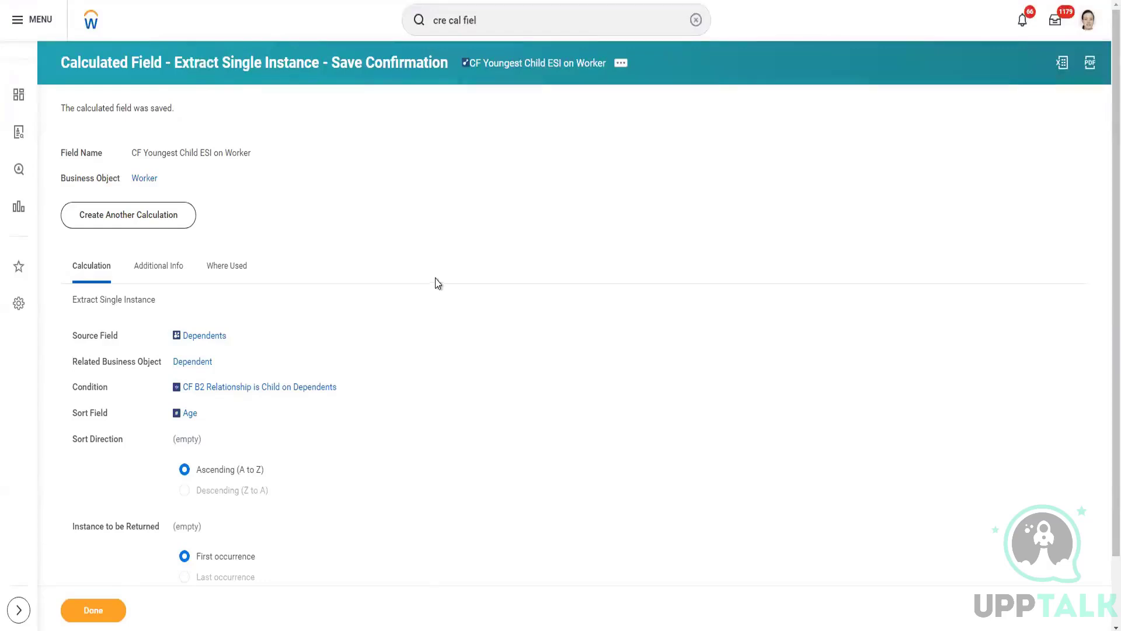
# Step: Copy the name of the saved calculated field CF Youngest Child ESI on Worker as text
pyautogui.rightClick(518, 68)
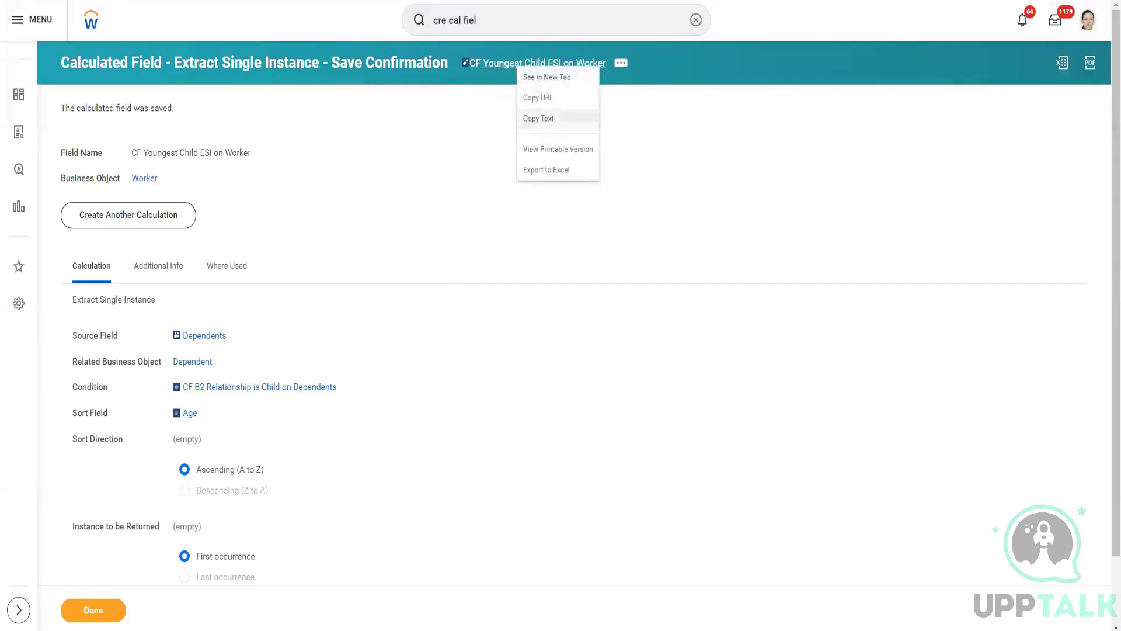
pyautogui.click(486, 85)
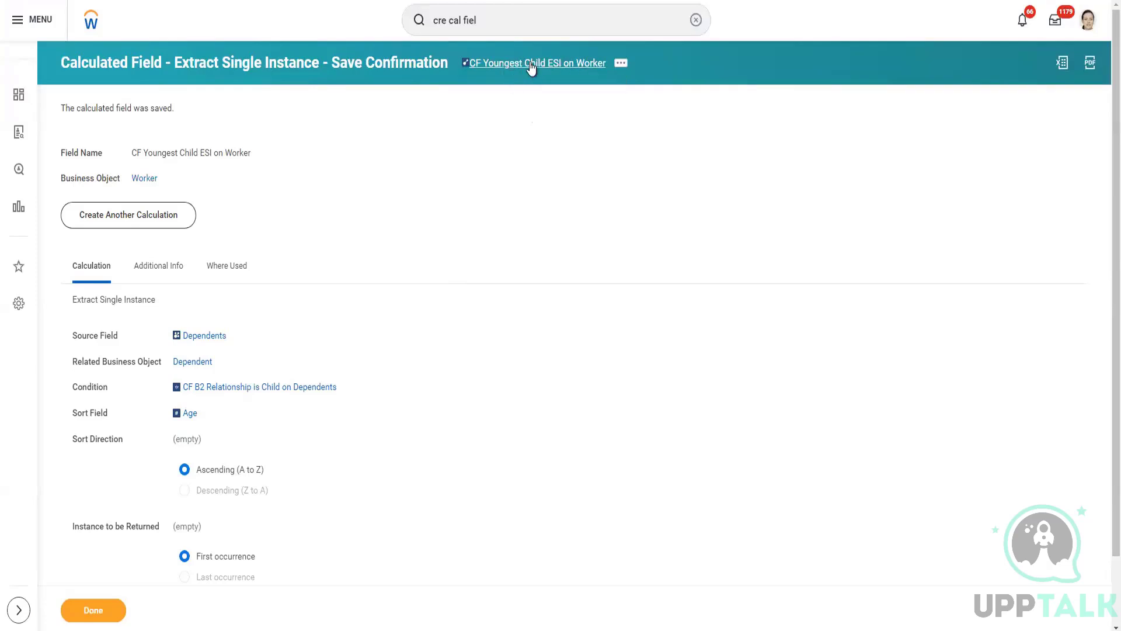
pyautogui.rightClick(531, 68)
pyautogui.click(553, 115)
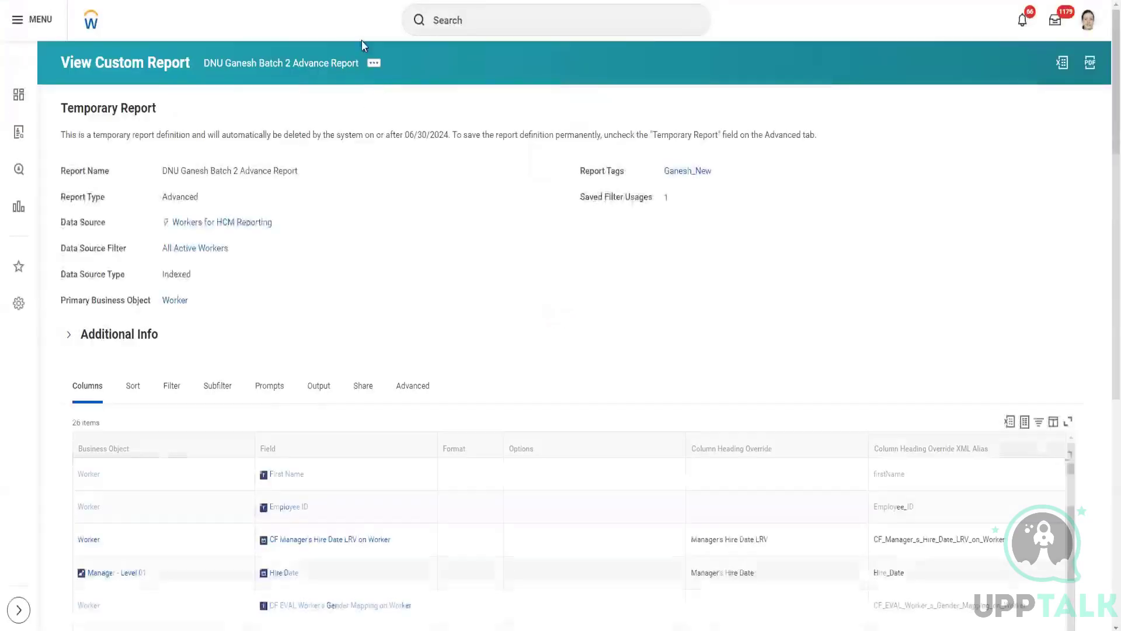
# Step: Open the Batch 2 Advance custom report for editing
pyautogui.click(375, 63)
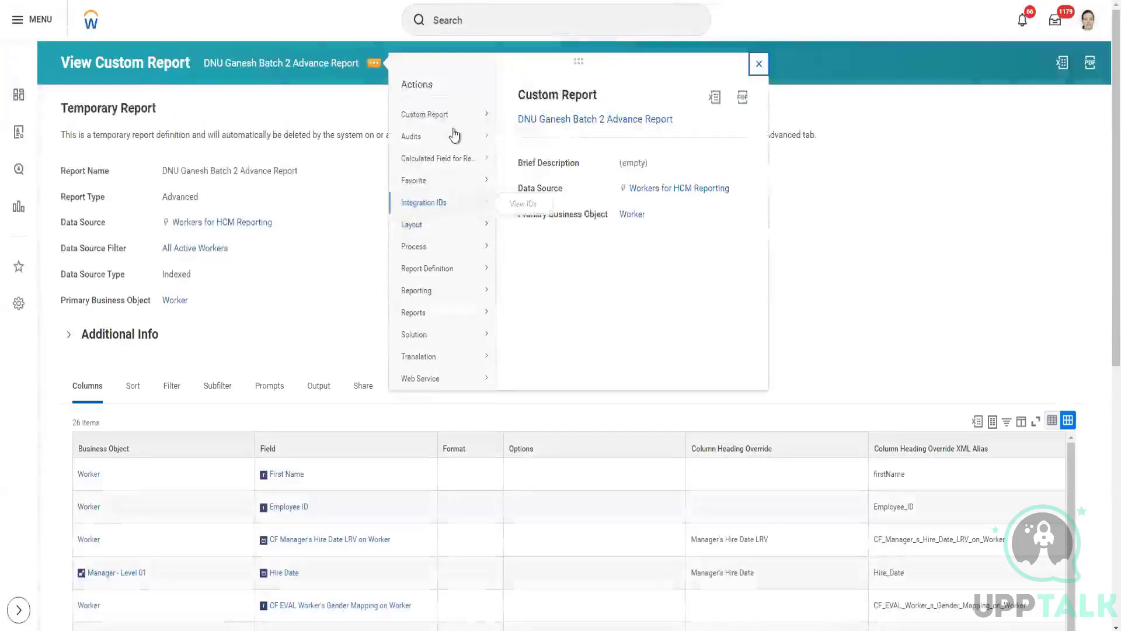
pyautogui.moveTo(454, 130)
pyautogui.press('Escape')
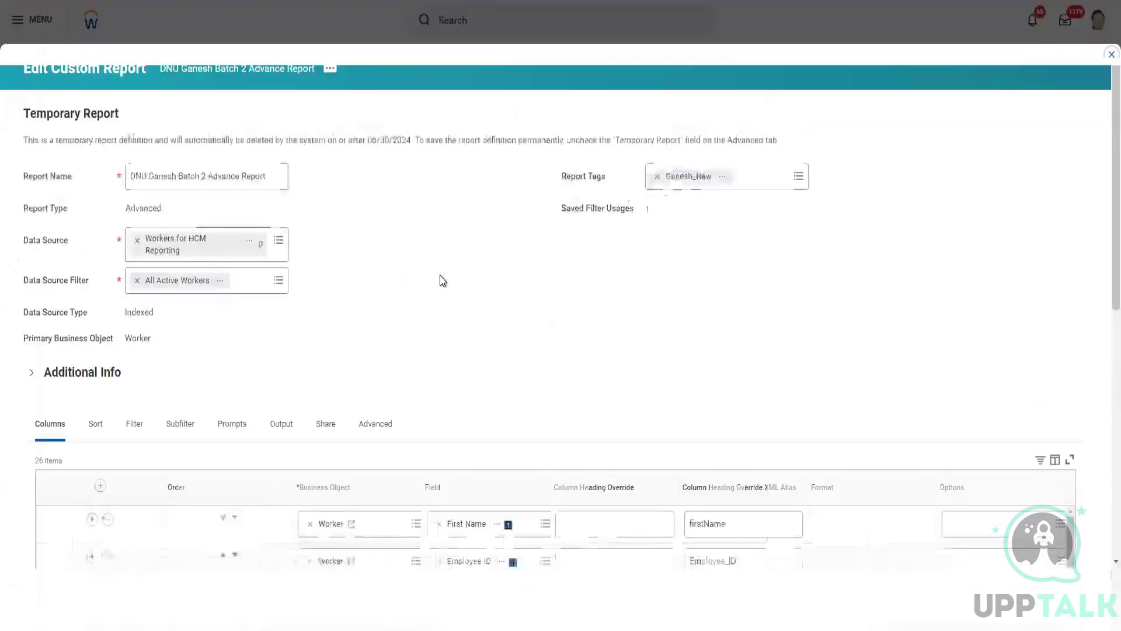
pyautogui.scroll(-4, 409, 275)
pyautogui.scroll(-1, 396, 271)
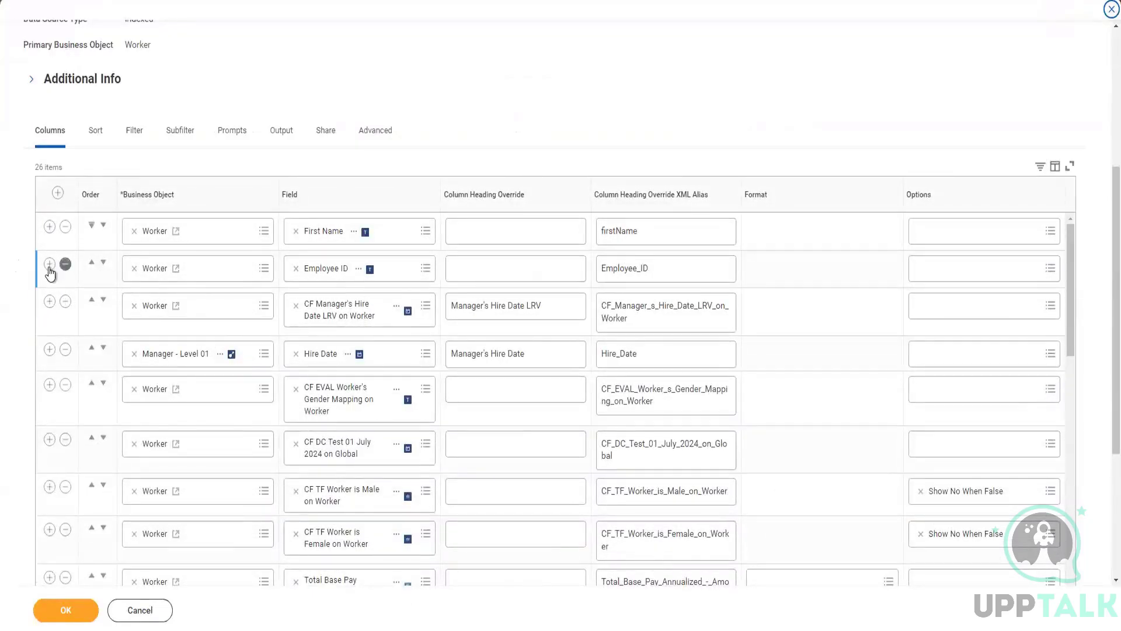
# Step: Add a Worker column after Employee ID with the field CF Youngest Child ESI on Worker and heading override ESI Single Instance
pyautogui.click(109, 266)
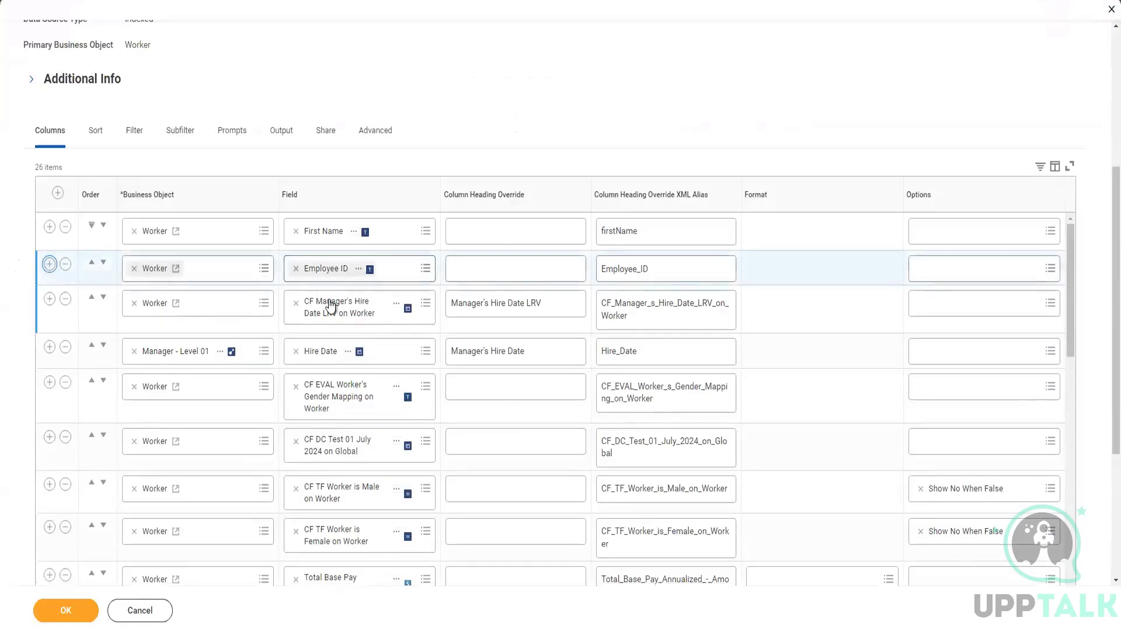
pyautogui.press('Return')
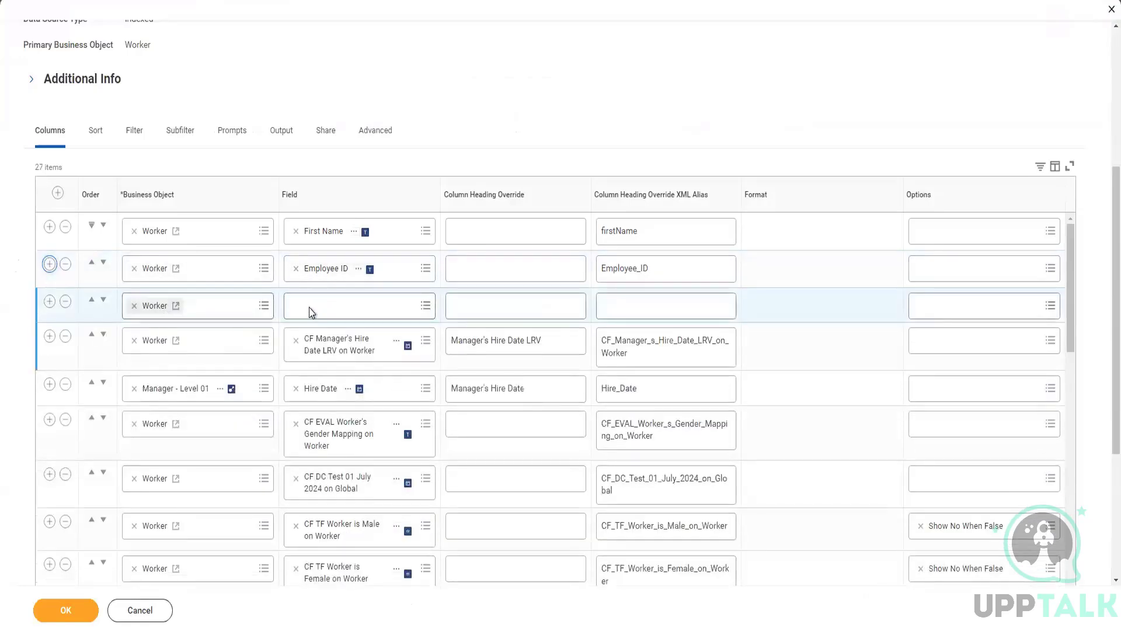
pyautogui.click(311, 312)
pyautogui.hotkey('ctrl', 'v')
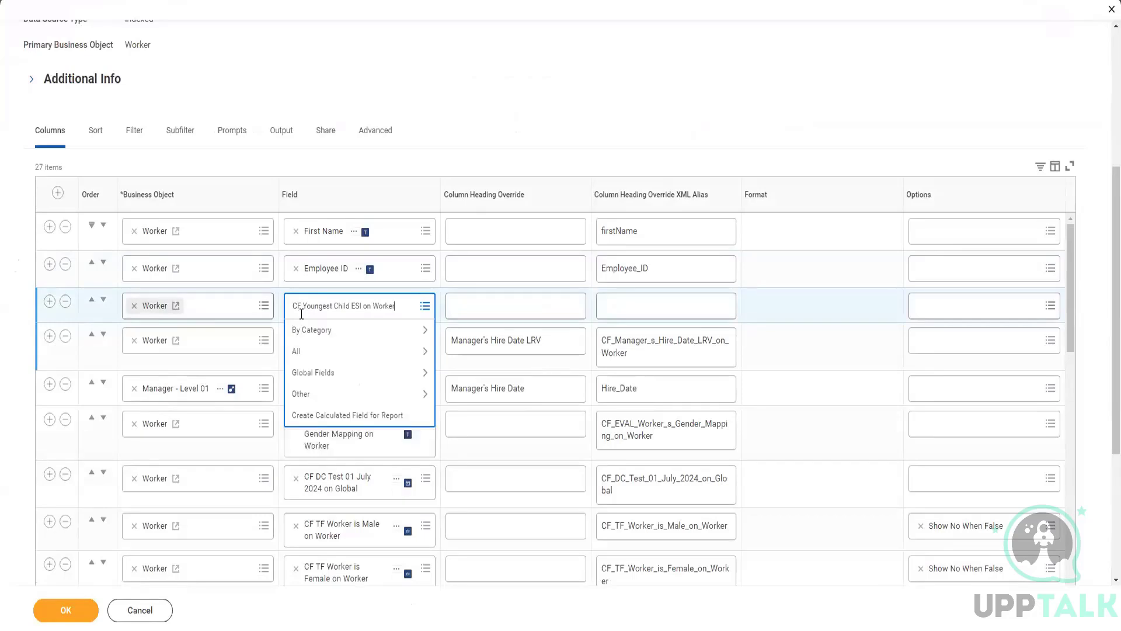
pyautogui.press('Return')
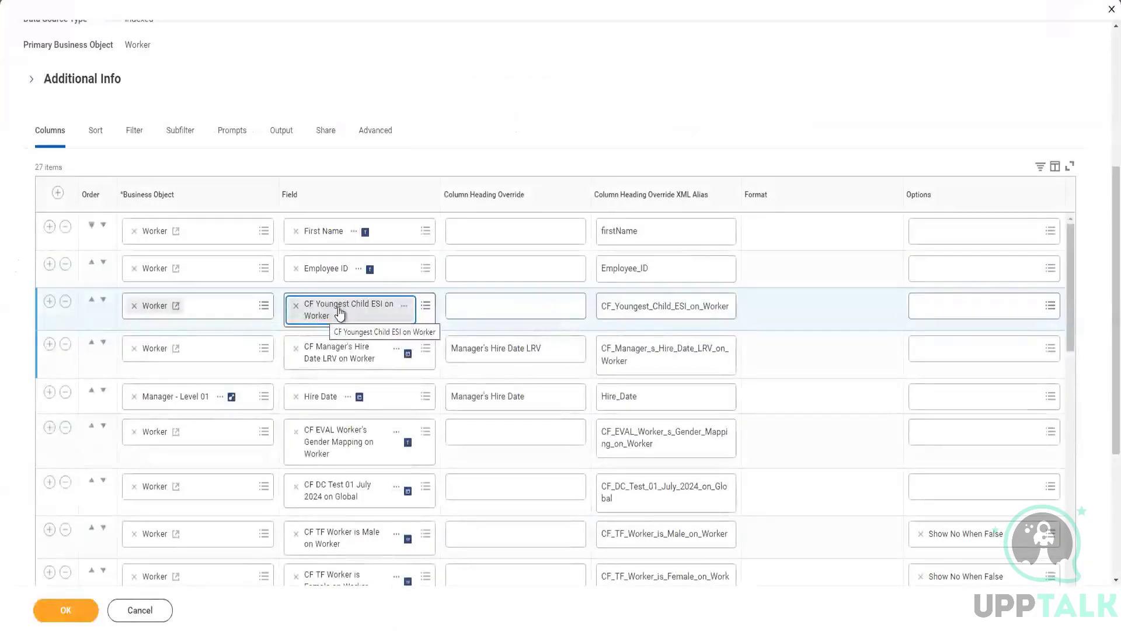
pyautogui.click(491, 306)
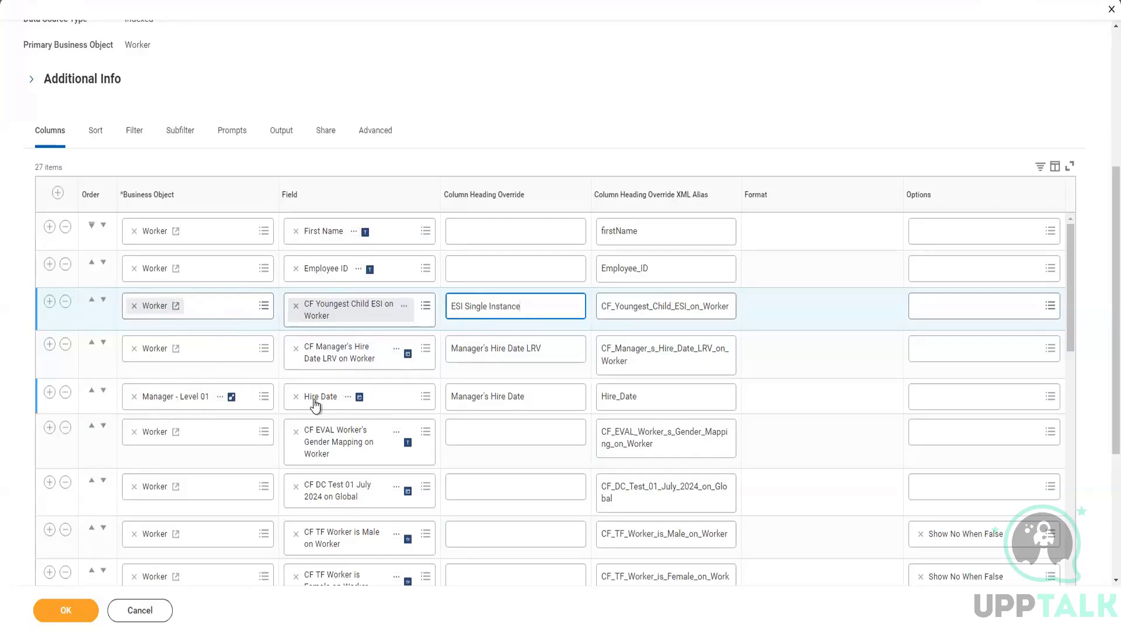
# Step: Add a column below the ESI Single Instance row with business object CF Youngest Child ESI on Worker and field Age
pyautogui.click(50, 300)
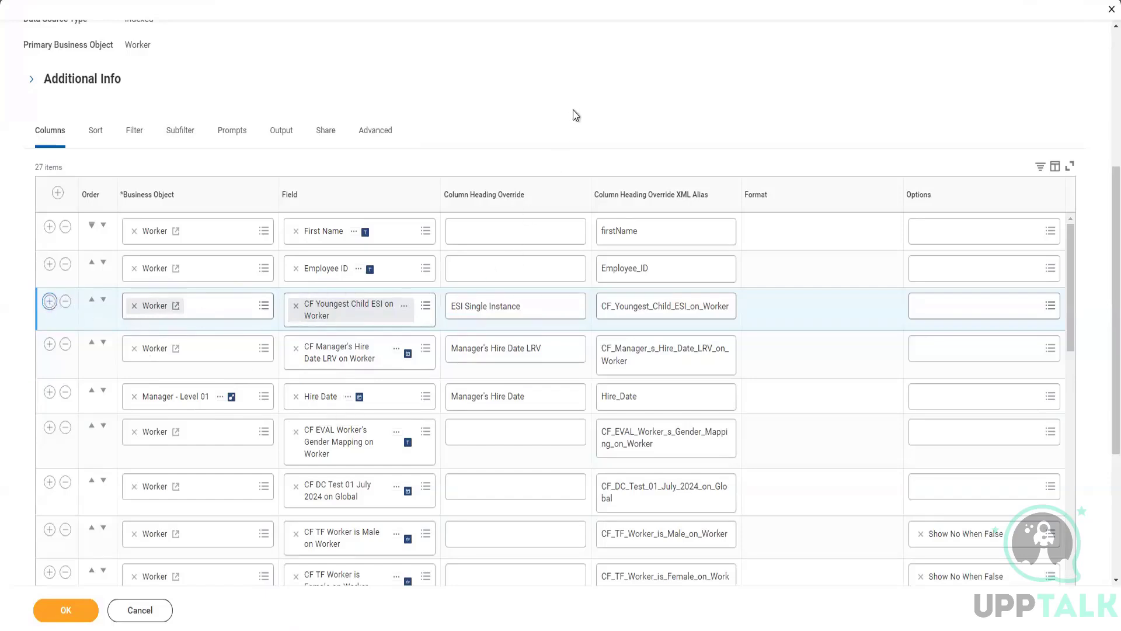
pyautogui.scroll(-1, 573, 112)
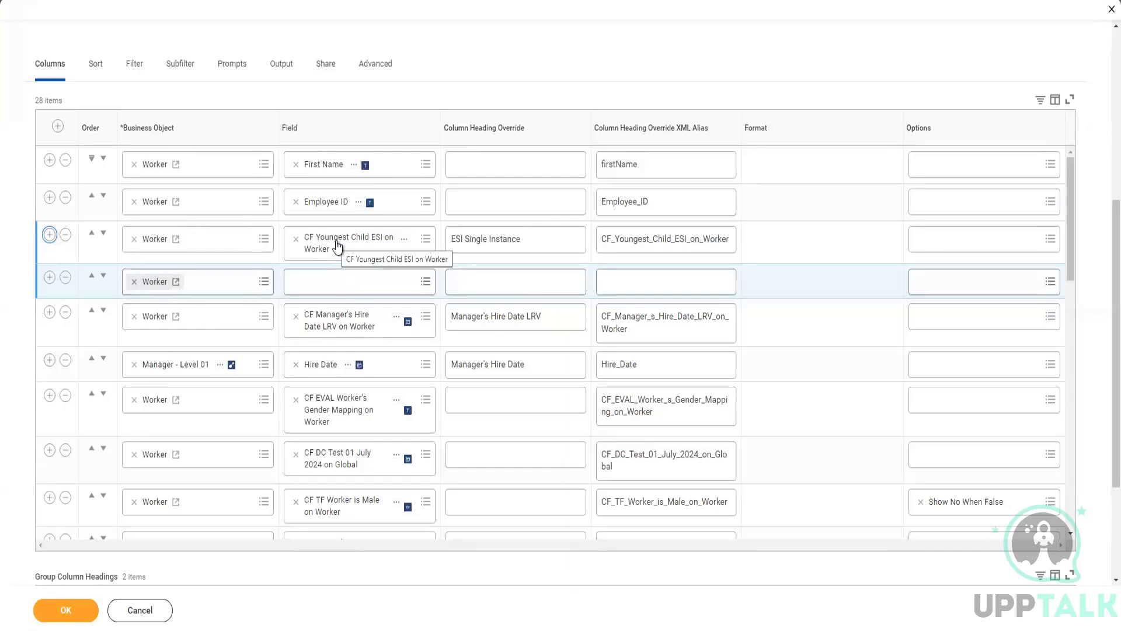
pyautogui.click(134, 282)
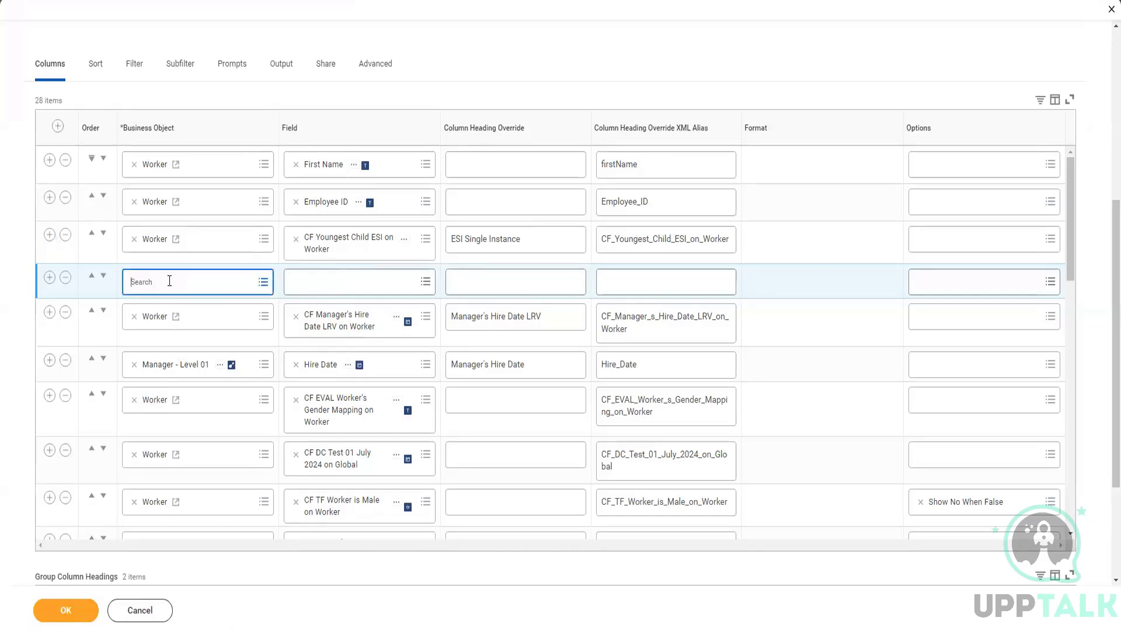
pyautogui.write('CF Youngest Child ESI on Worker')
pyautogui.press('Return')
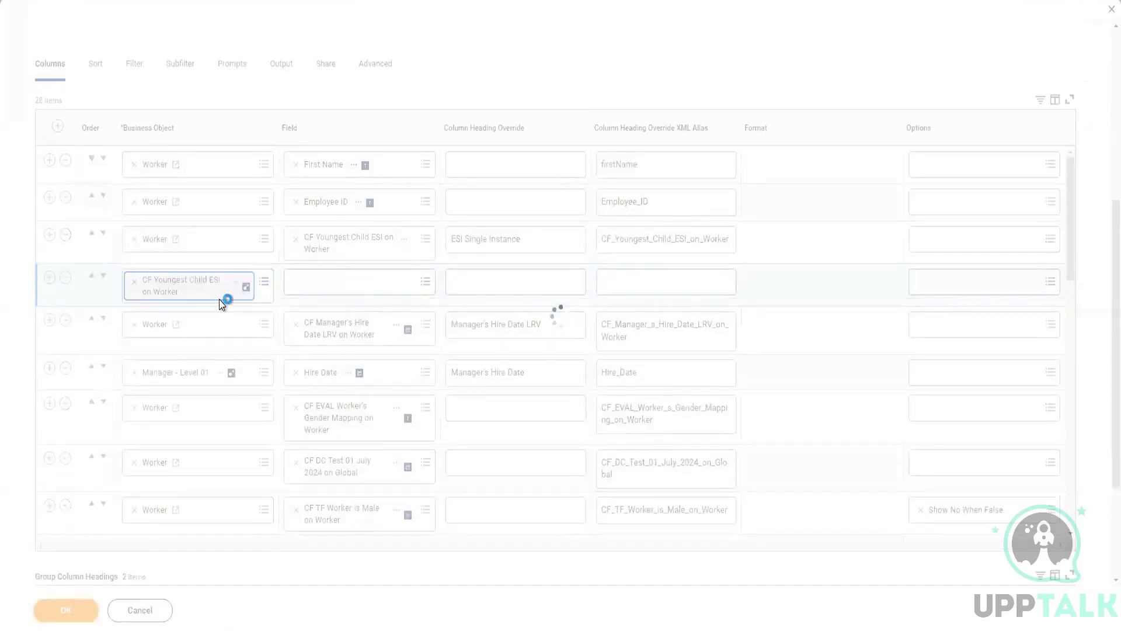
pyautogui.click(335, 282)
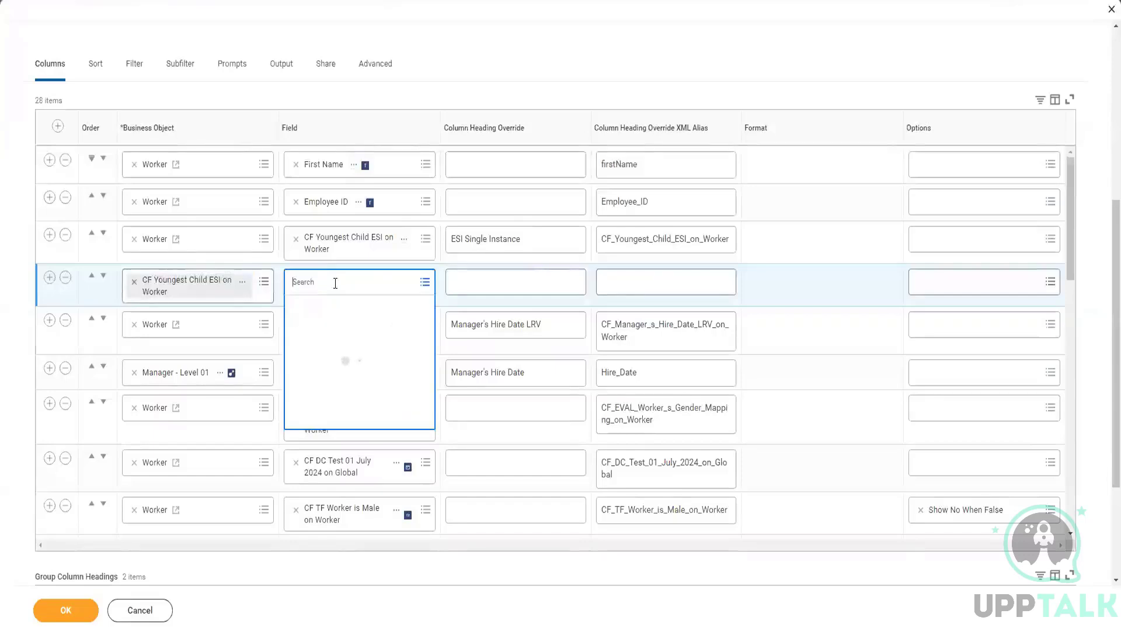
pyautogui.write('age')
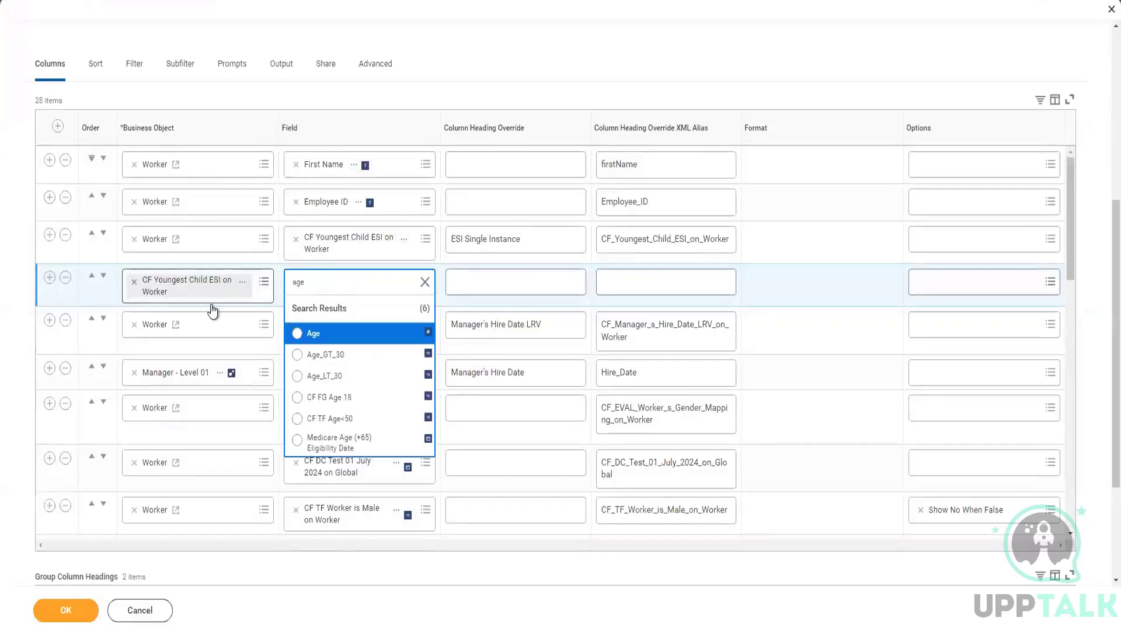
pyautogui.click(354, 332)
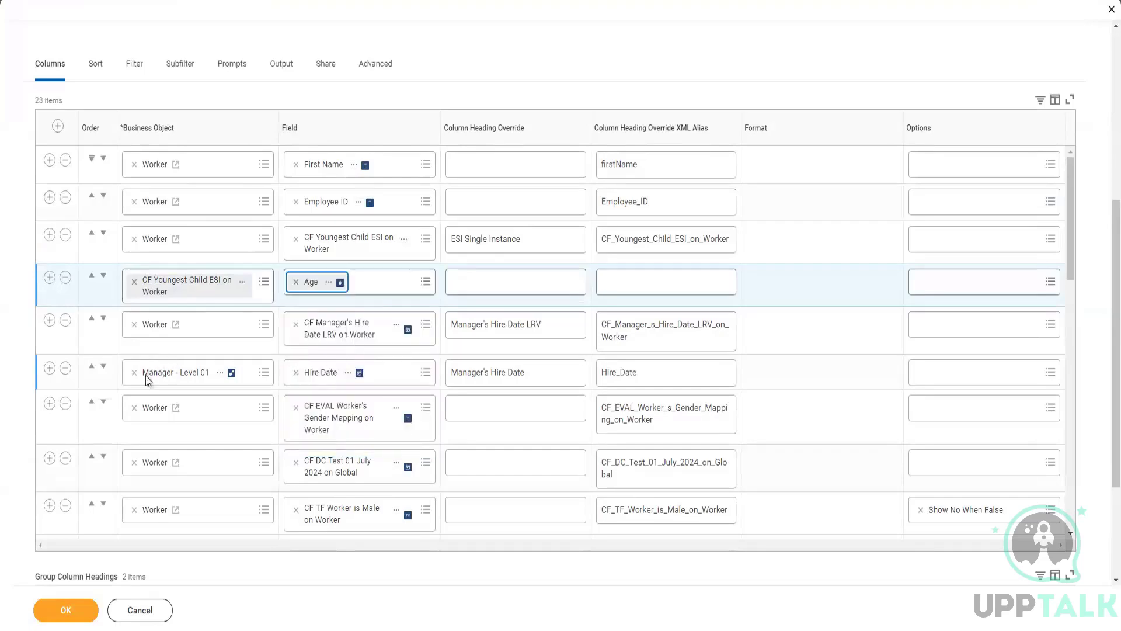
# Step: Add a group column heading row for CF Youngest Child ESI on Worker and save the custom report
pyautogui.scroll(-3, 23, 405)
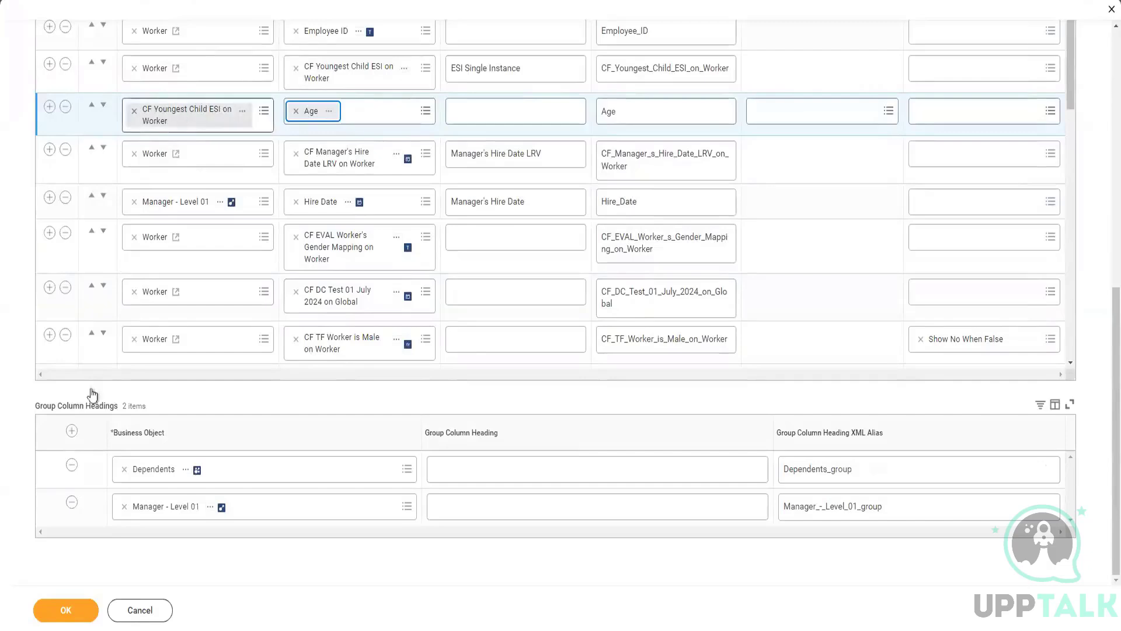
pyautogui.click(71, 431)
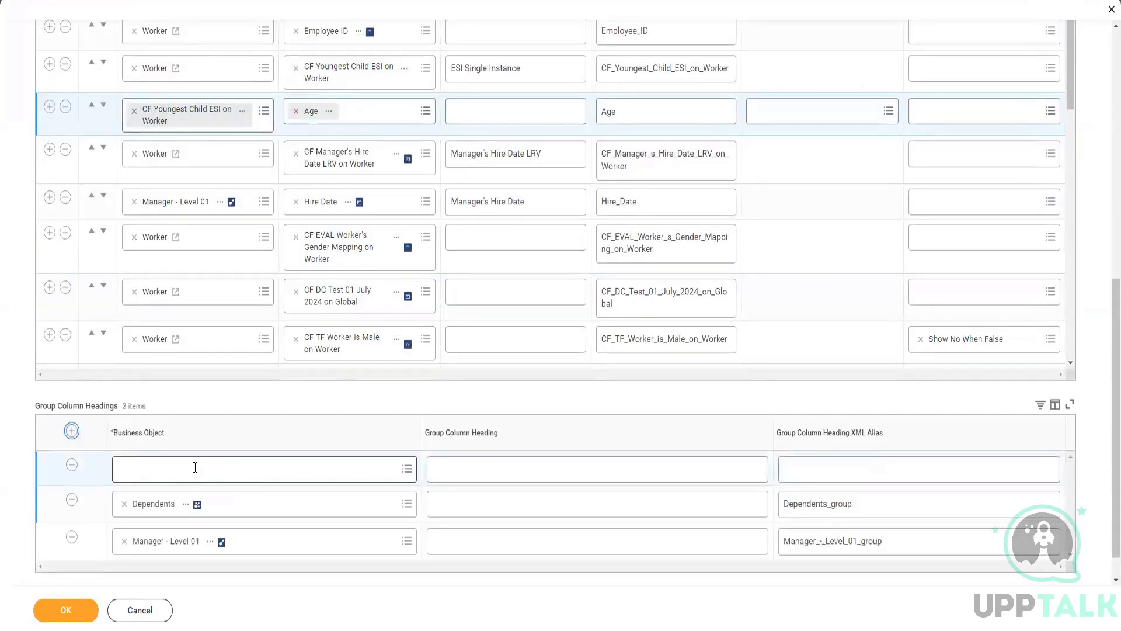
pyautogui.click(195, 467)
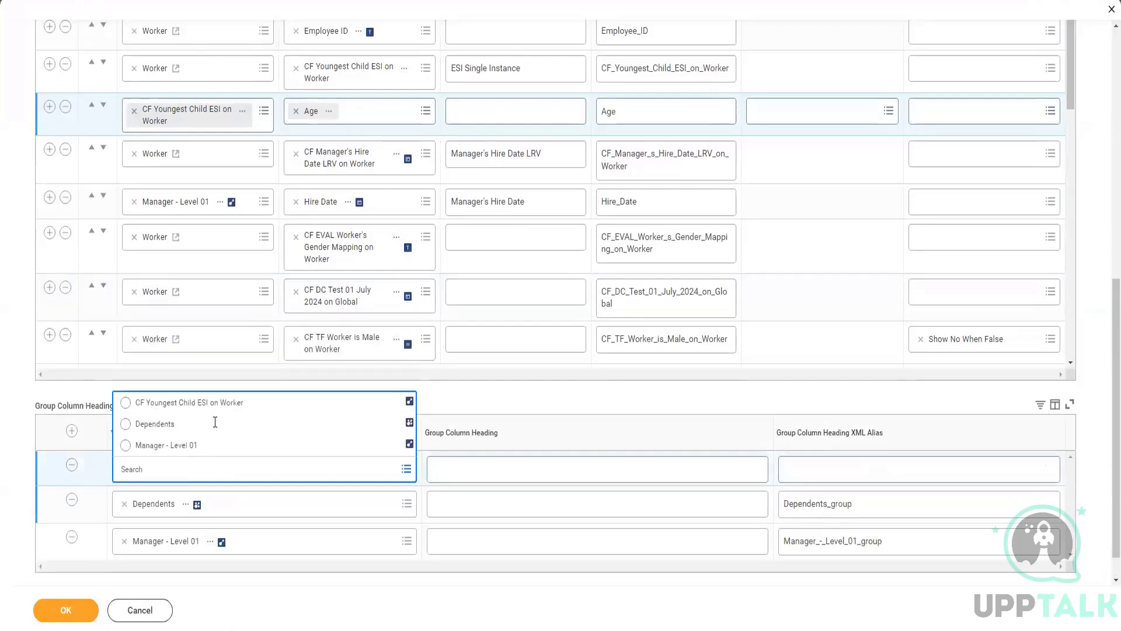
pyautogui.click(216, 400)
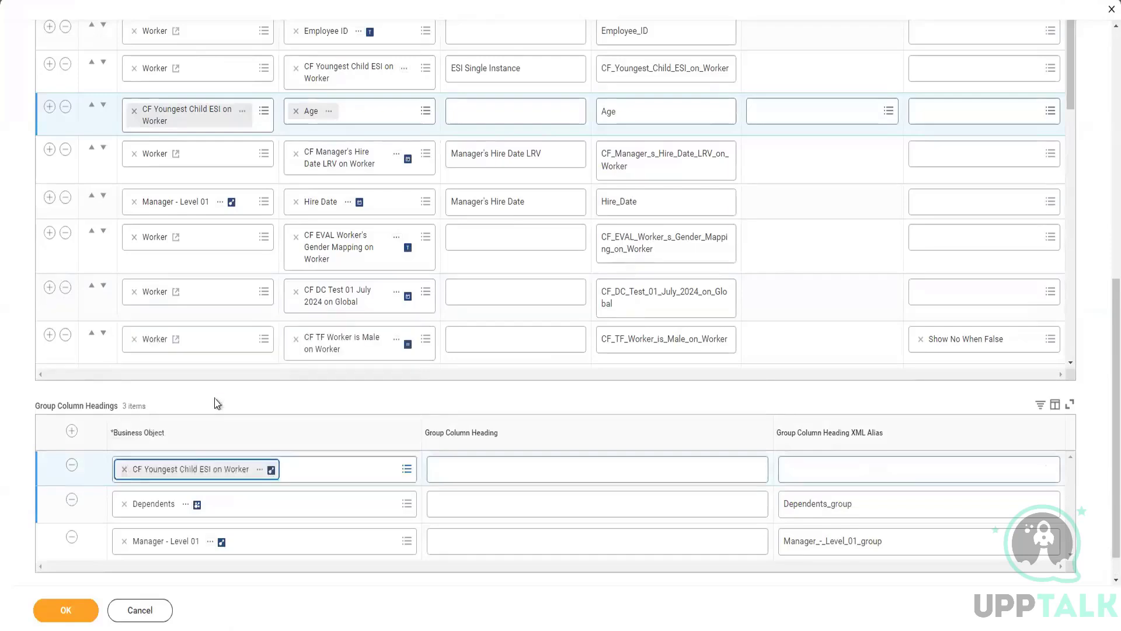
pyautogui.click(70, 609)
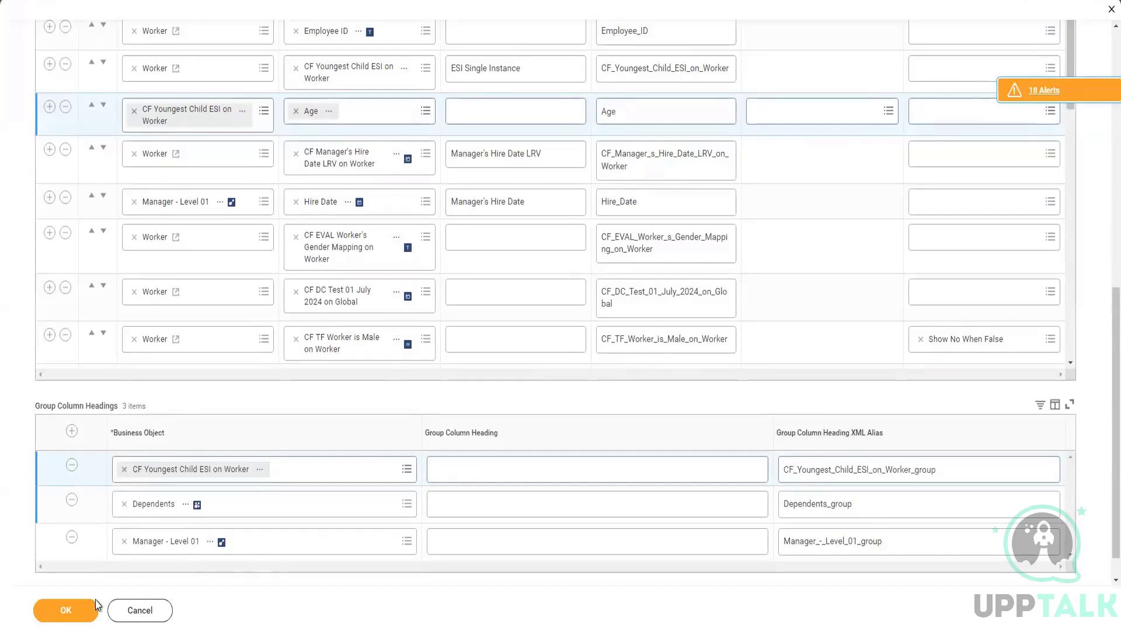
pyautogui.click(80, 611)
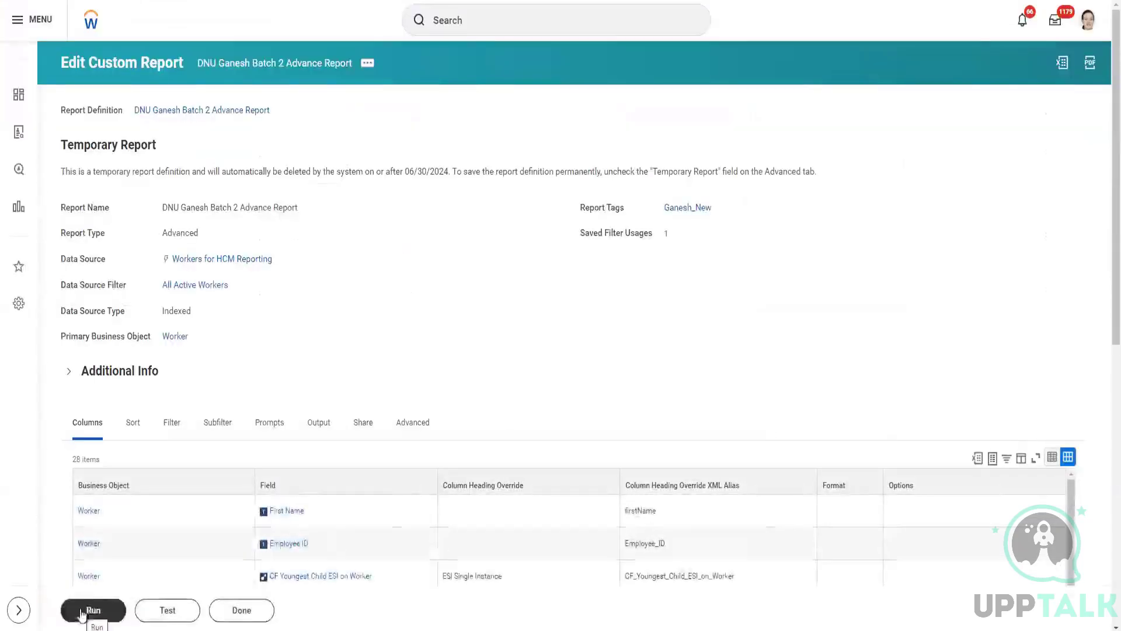
# Step: Run the report with the saved filter that sets Gender to Female, Male and Not Declared
pyautogui.click(96, 610)
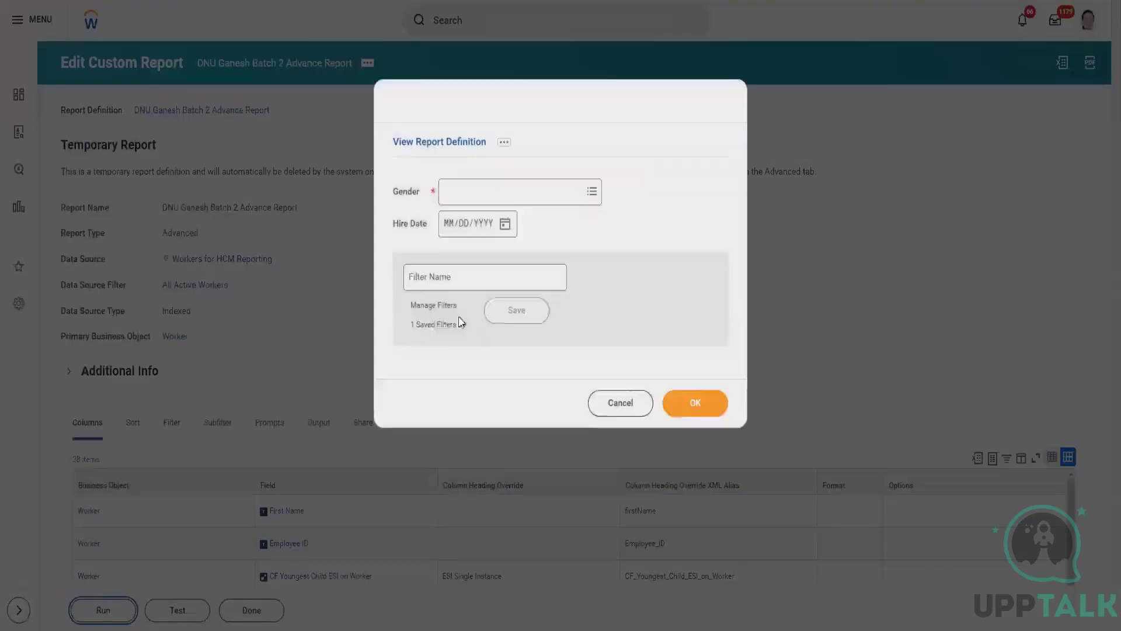
pyautogui.click(445, 325)
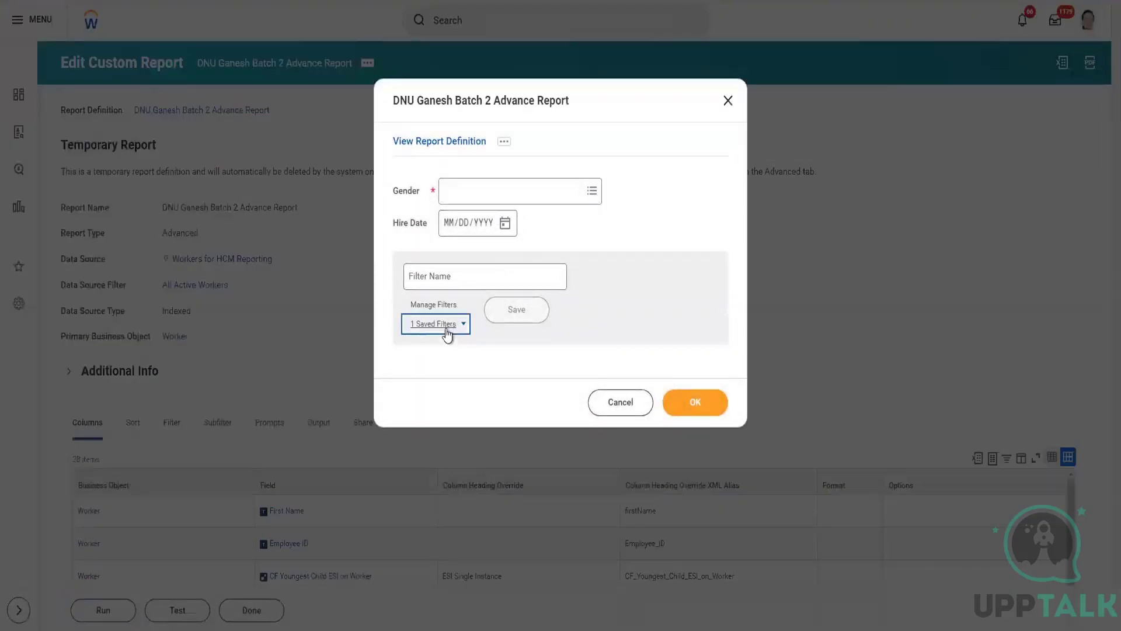
pyautogui.click(465, 364)
pyautogui.click(706, 404)
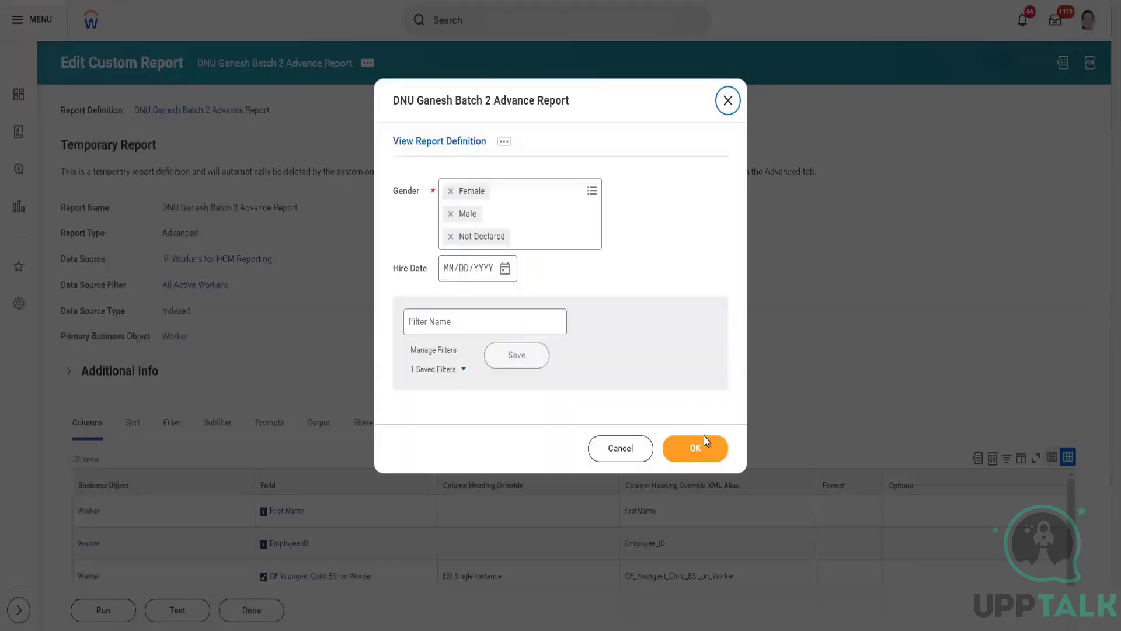
pyautogui.click(705, 445)
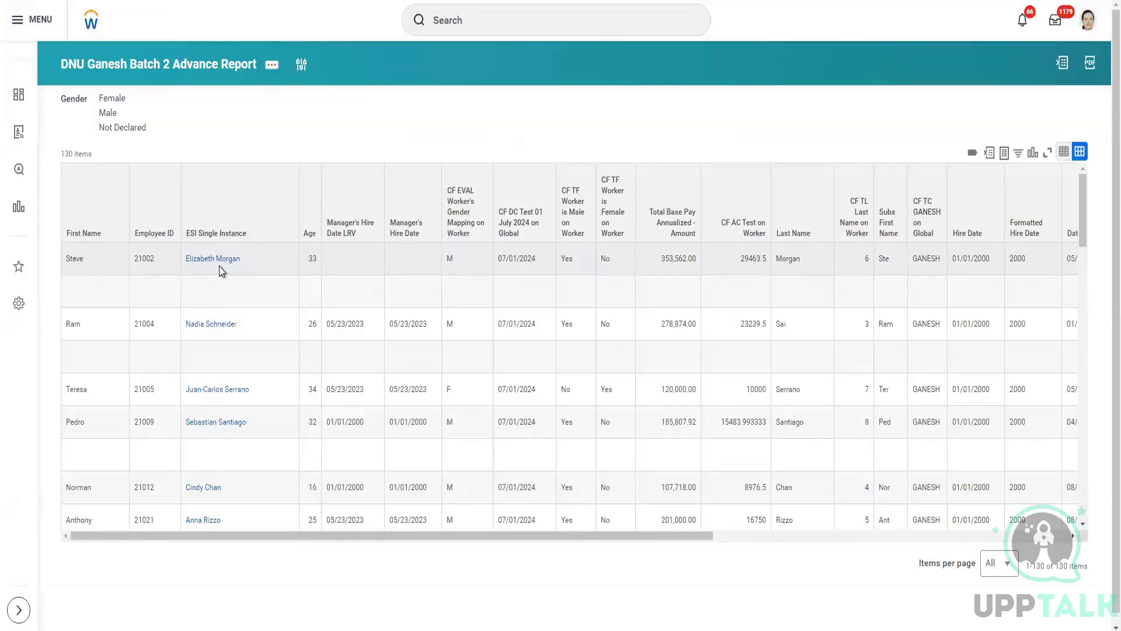
# Step: Search for the first reported worker by the employee ID in the results and open that worker's profile
pyautogui.doubleClick(149, 260)
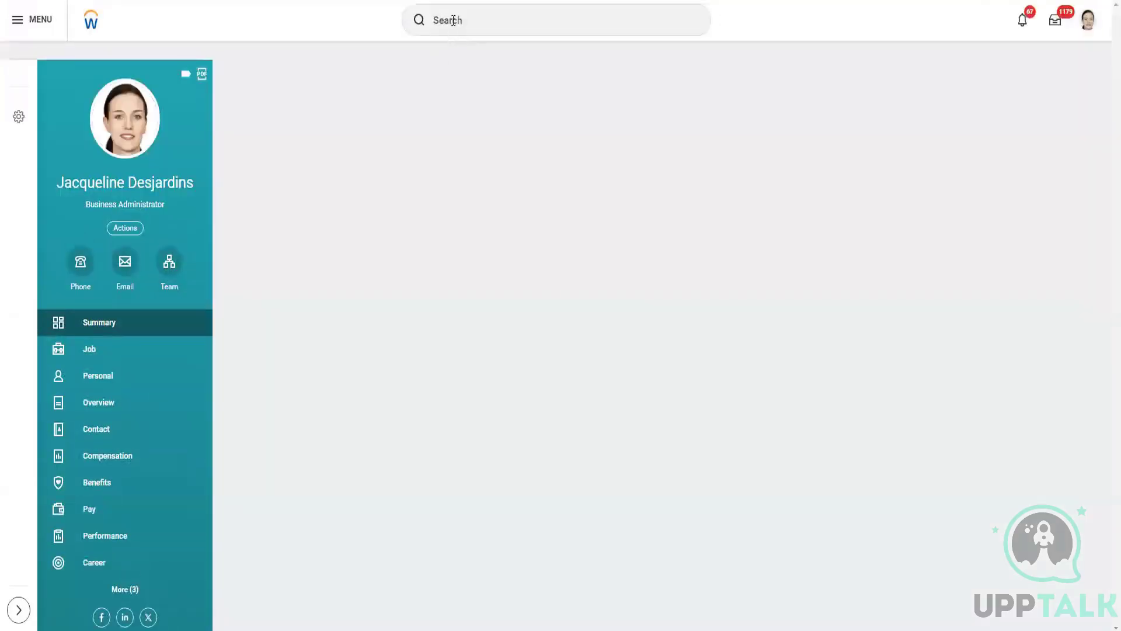
pyautogui.click(454, 21)
pyautogui.write('21002')
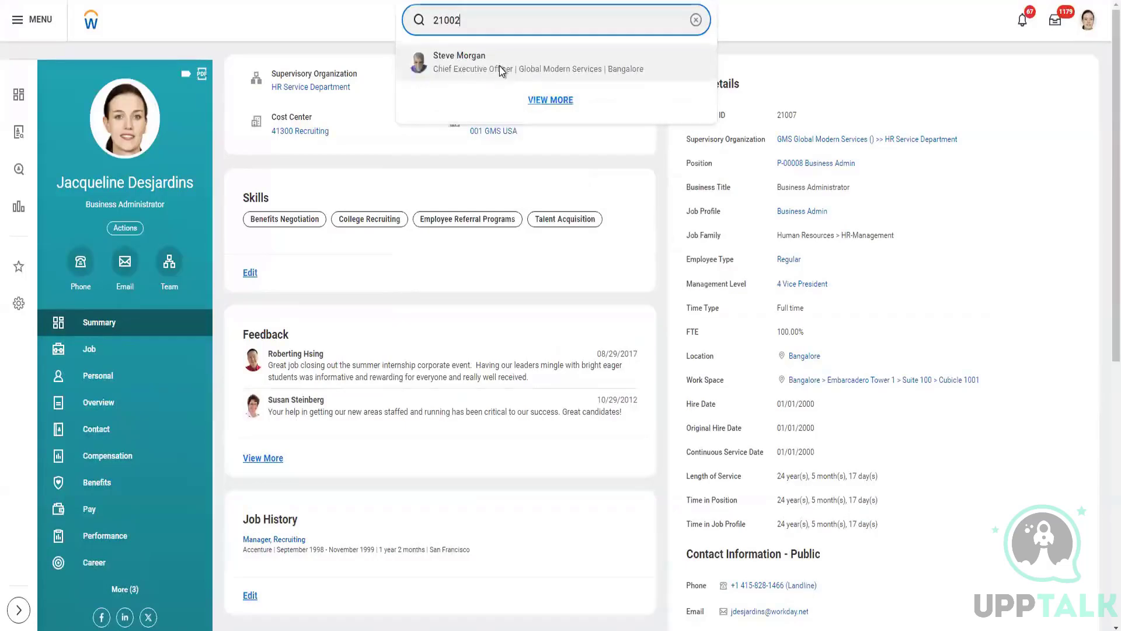
pyautogui.click(500, 66)
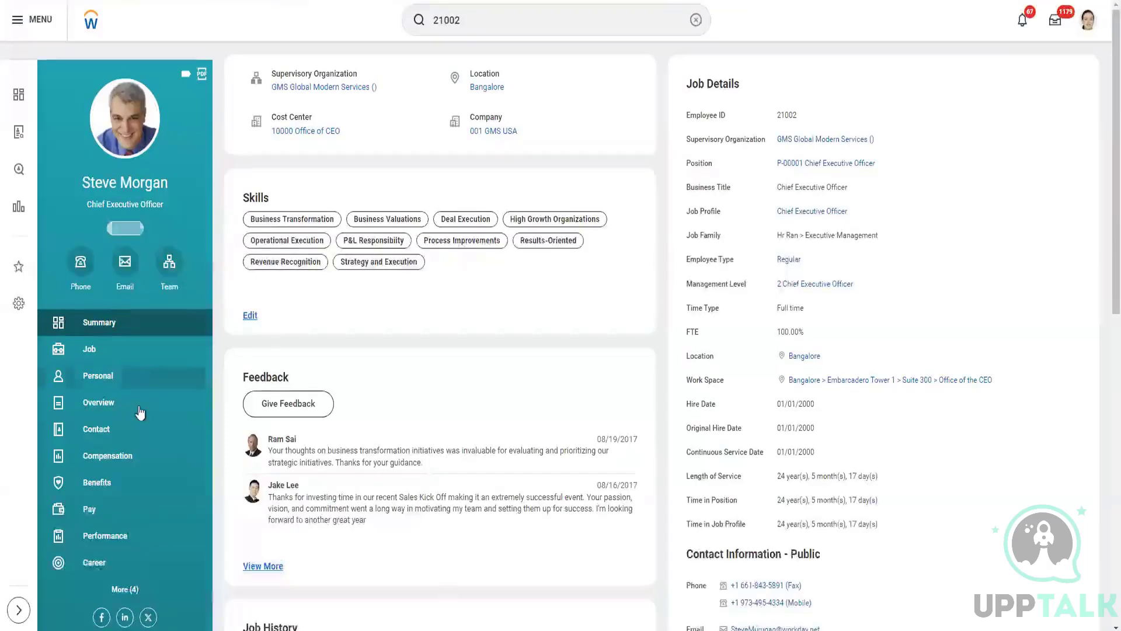
# Step: Open the Beneficiaries list in the Benefits section of the worker's profile
pyautogui.scroll(-3, 140, 413)
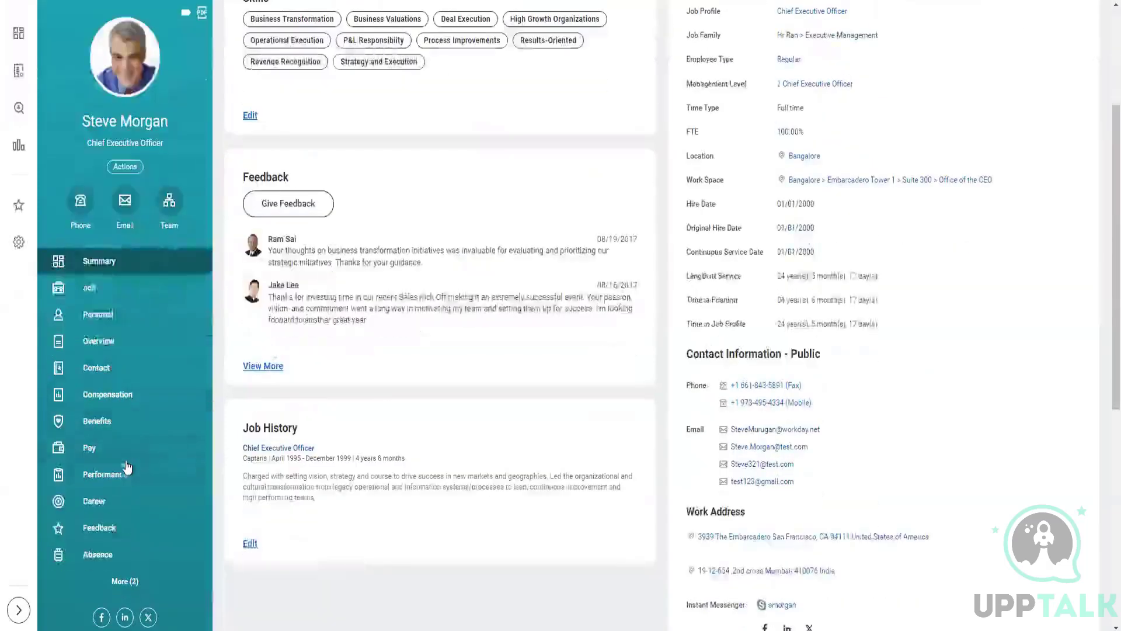
pyautogui.click(111, 428)
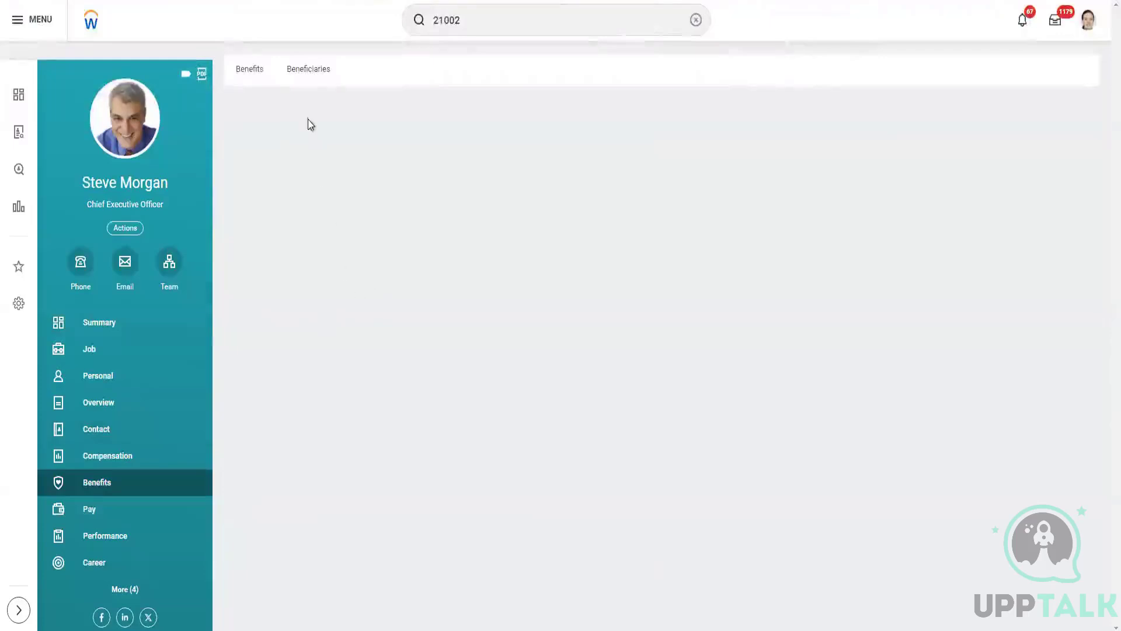
pyautogui.click(311, 82)
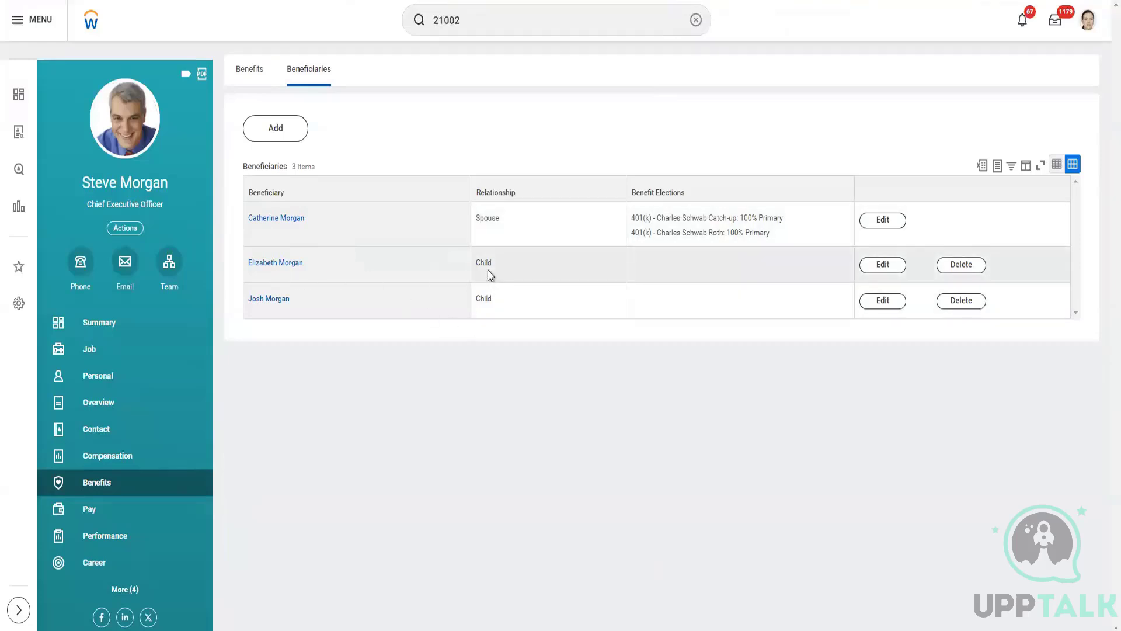
# Step: View the details of each child beneficiary of the worker and compare their ages
pyautogui.rightClick(275, 264)
pyautogui.click(298, 280)
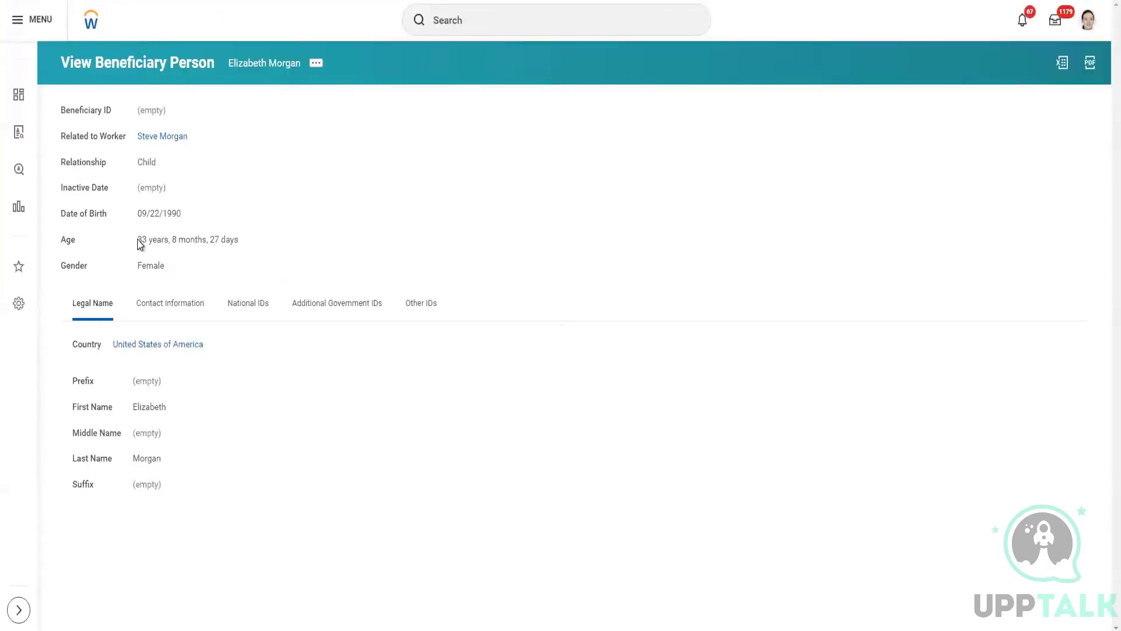
pyautogui.moveTo(139, 240); pyautogui.dragTo(208, 248)
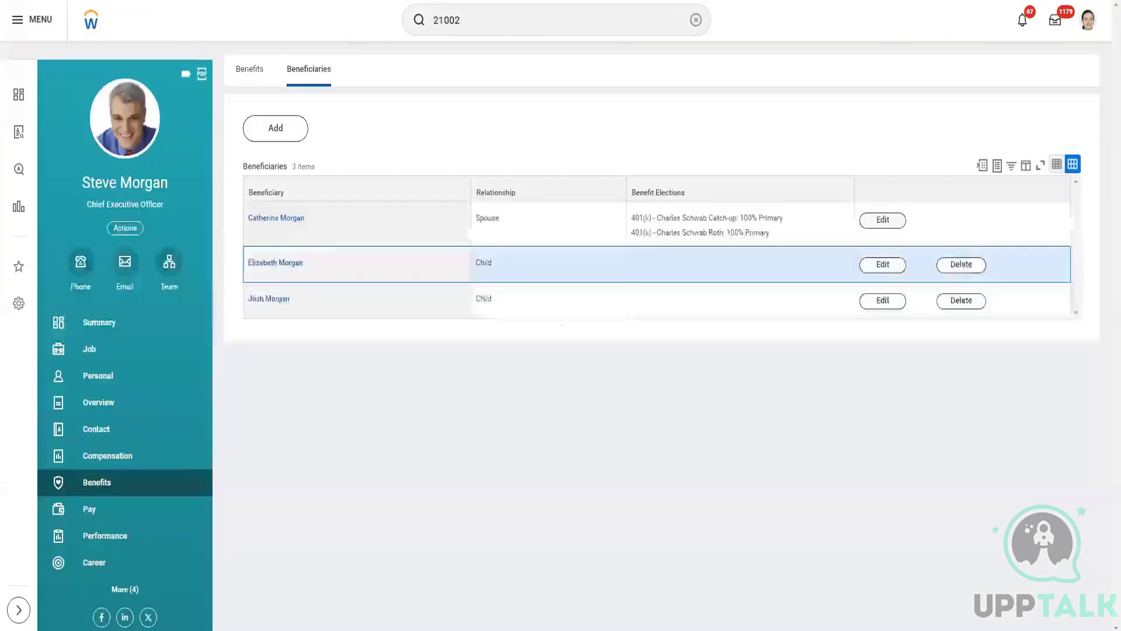
pyautogui.rightClick(281, 302)
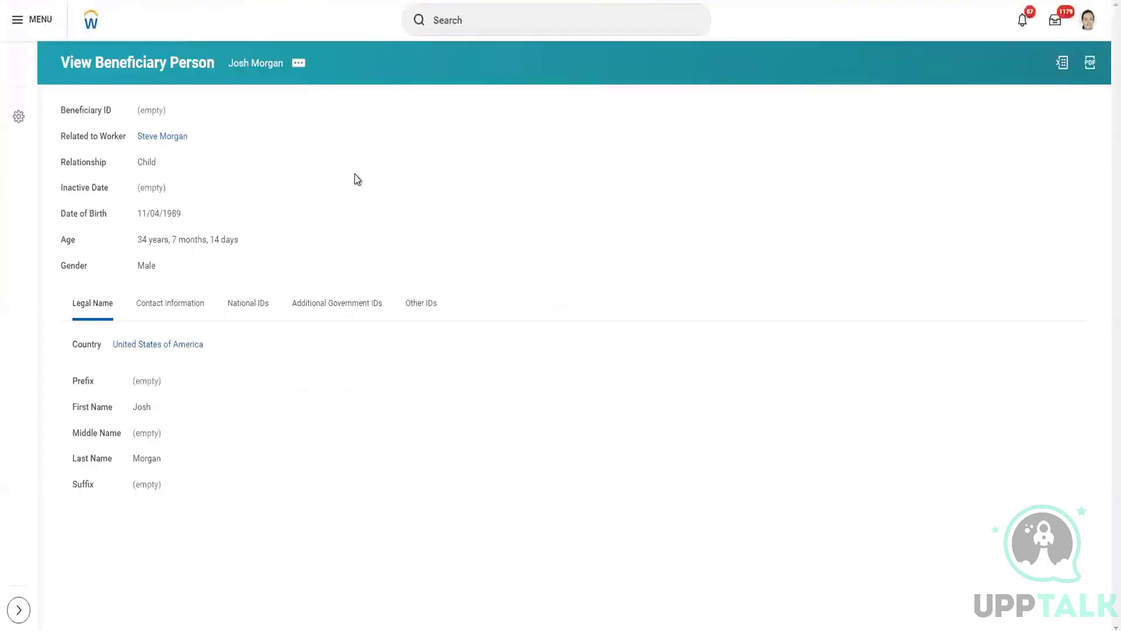
pyautogui.moveTo(138, 242); pyautogui.dragTo(232, 256)
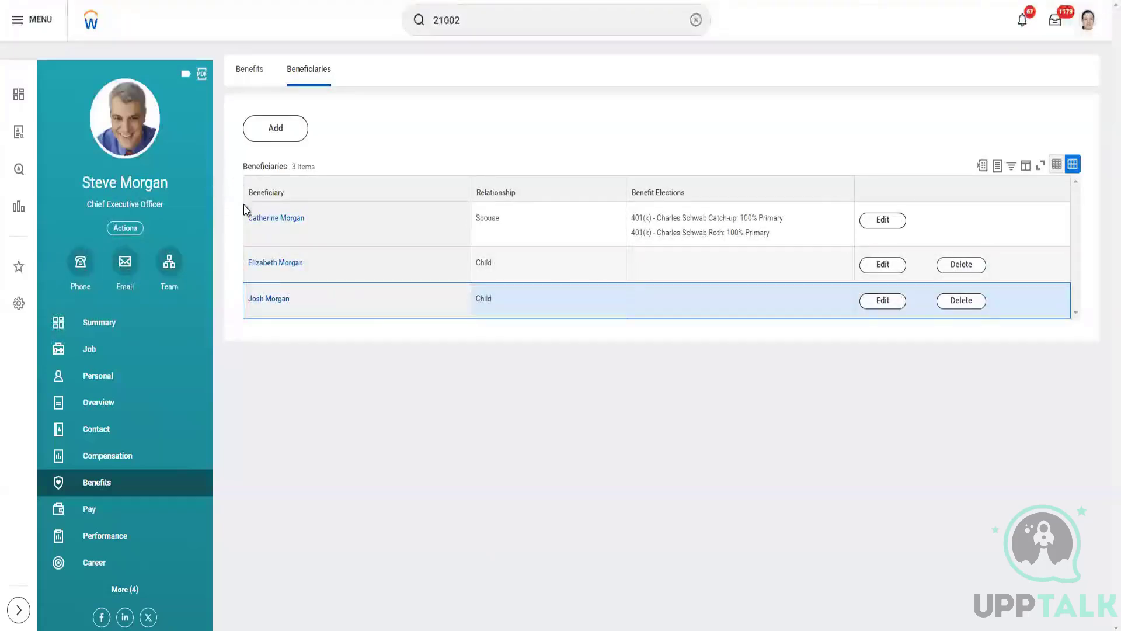
pyautogui.moveTo(245, 209); pyautogui.dragTo(363, 313)
pyautogui.click(418, 171)
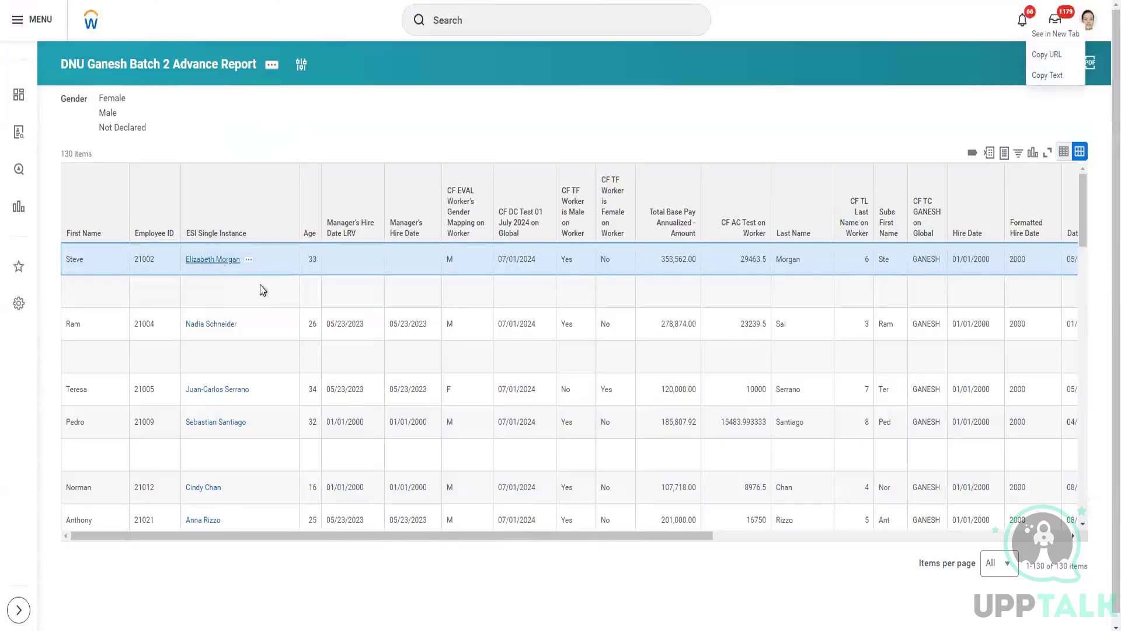
pyautogui.click(308, 237)
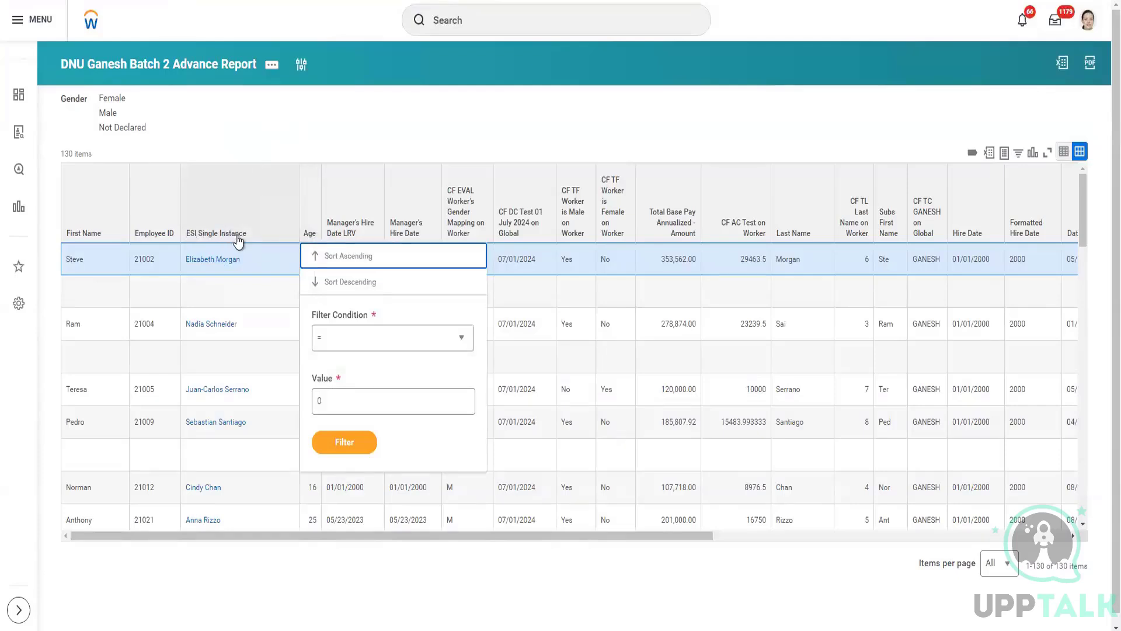
pyautogui.click(413, 123)
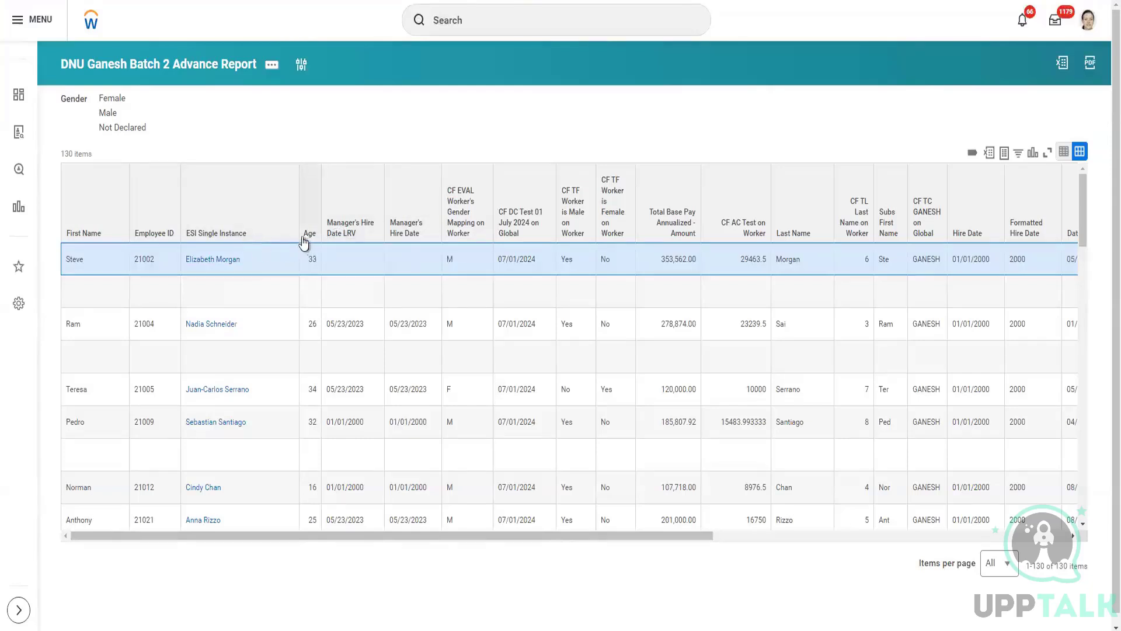
pyautogui.moveTo(238, 264)
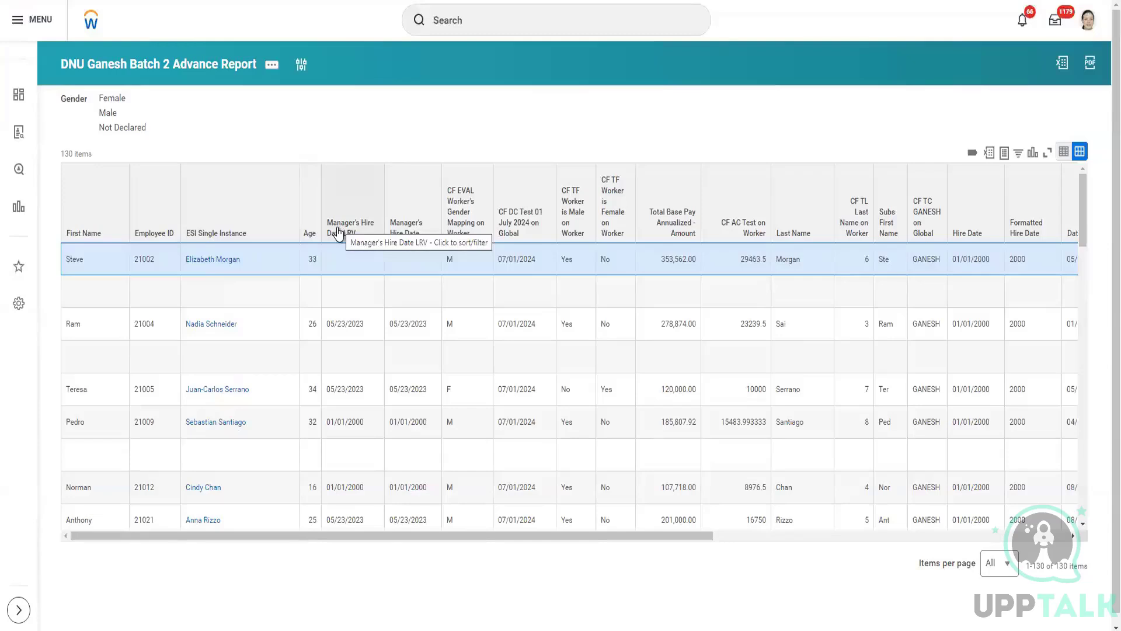
pyautogui.click(193, 237)
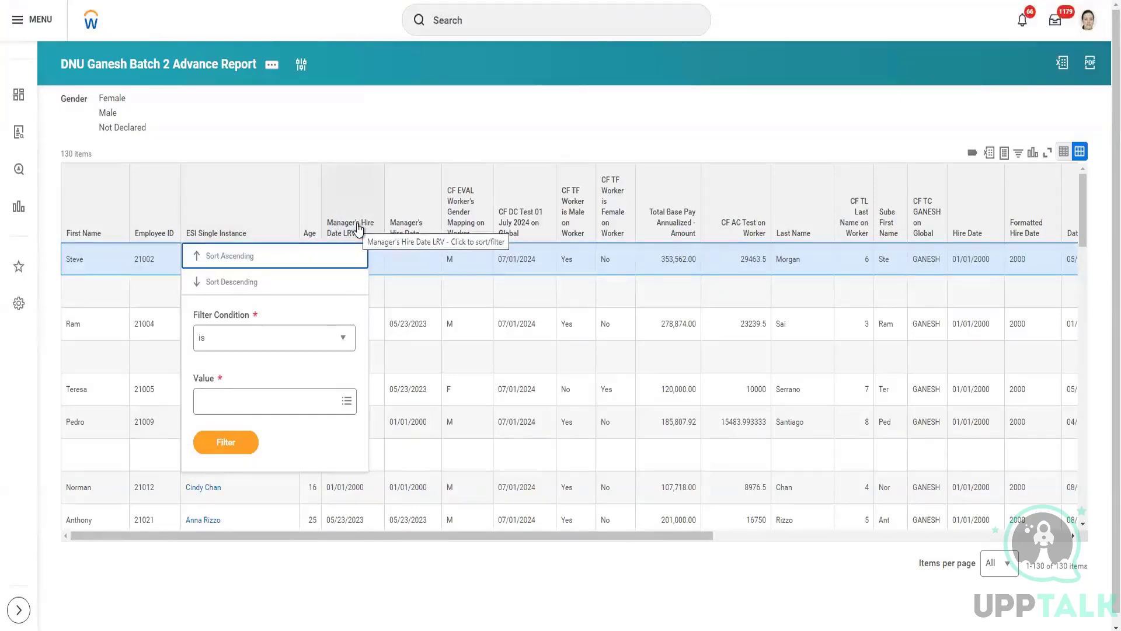
pyautogui.click(691, 145)
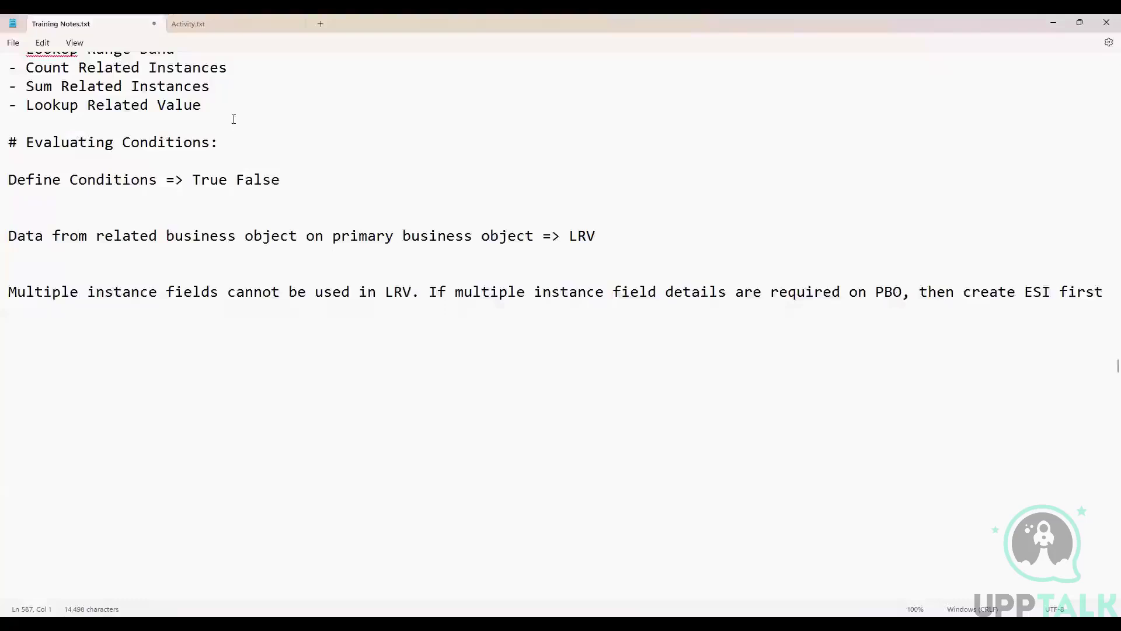
# Step: In the Training Notes text file, add the list items Extract Single Instance and Extract Multi Instance below Lookup Related Value
pyautogui.click(230, 111)
pyautogui.press('Return')
pyautogui.write('- ')
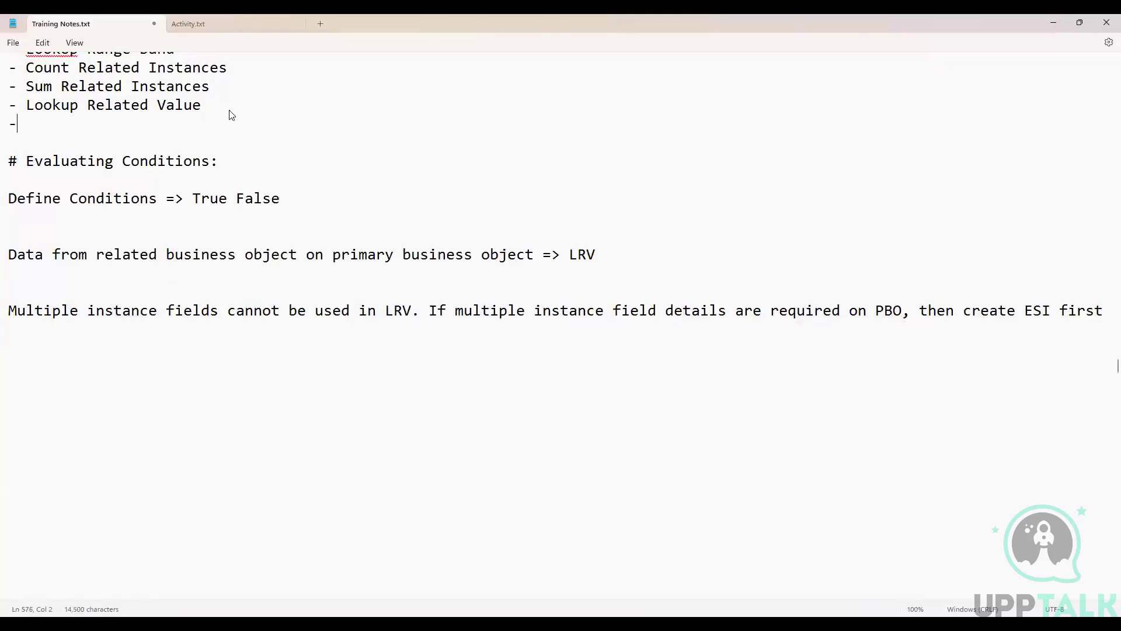
pyautogui.write('Extract Single Instance')
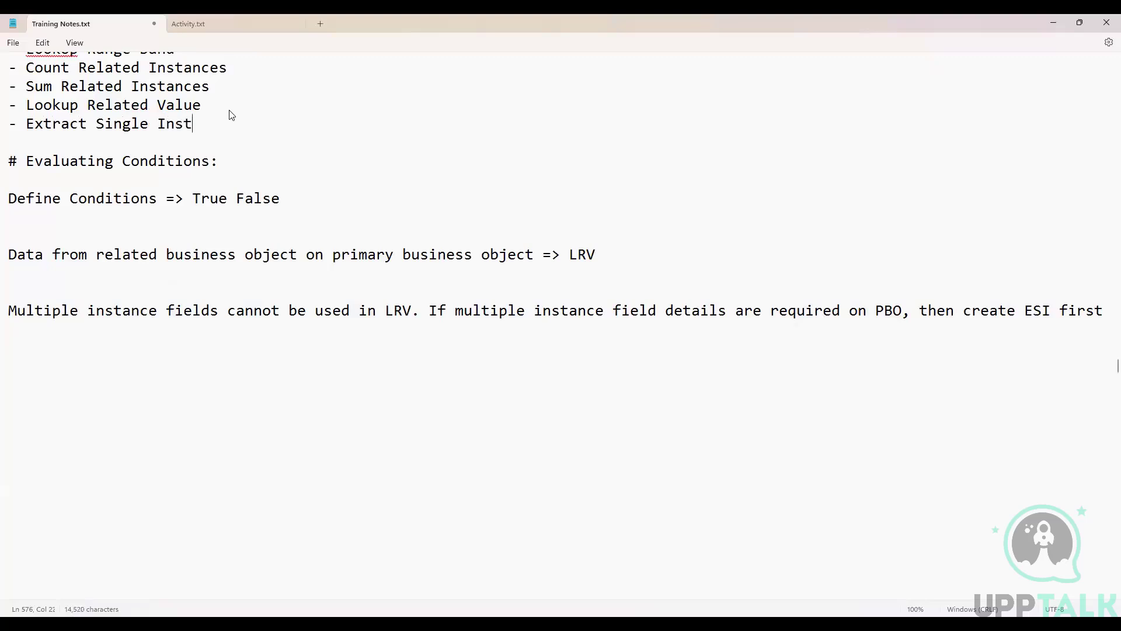
pyautogui.press('Return')
pyautogui.write('-')
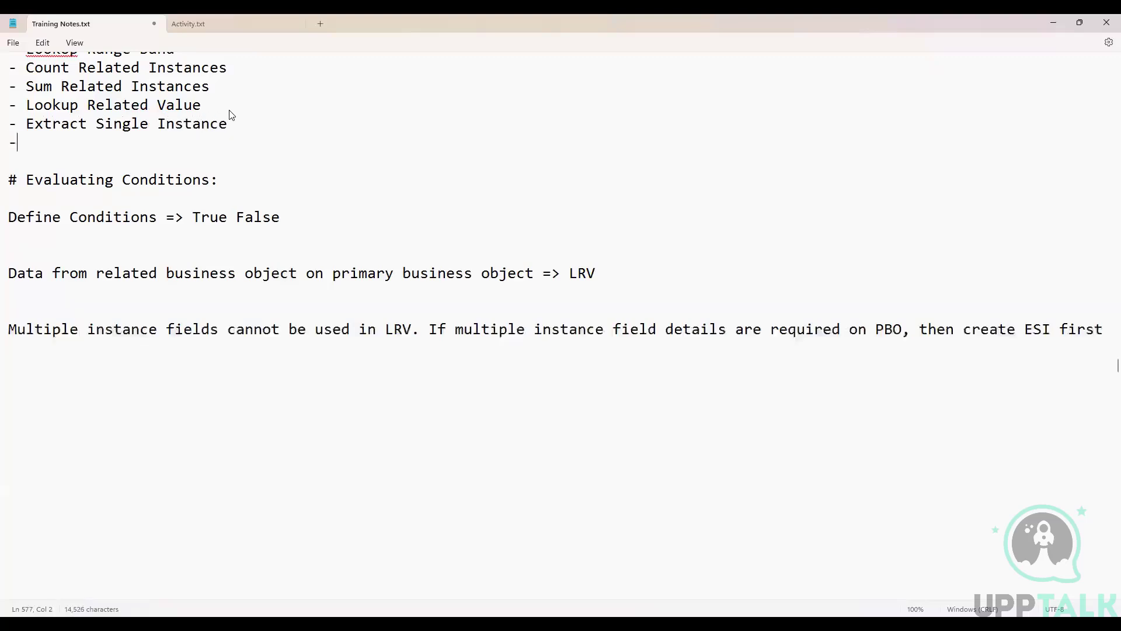
pyautogui.write(' Extract Multip')
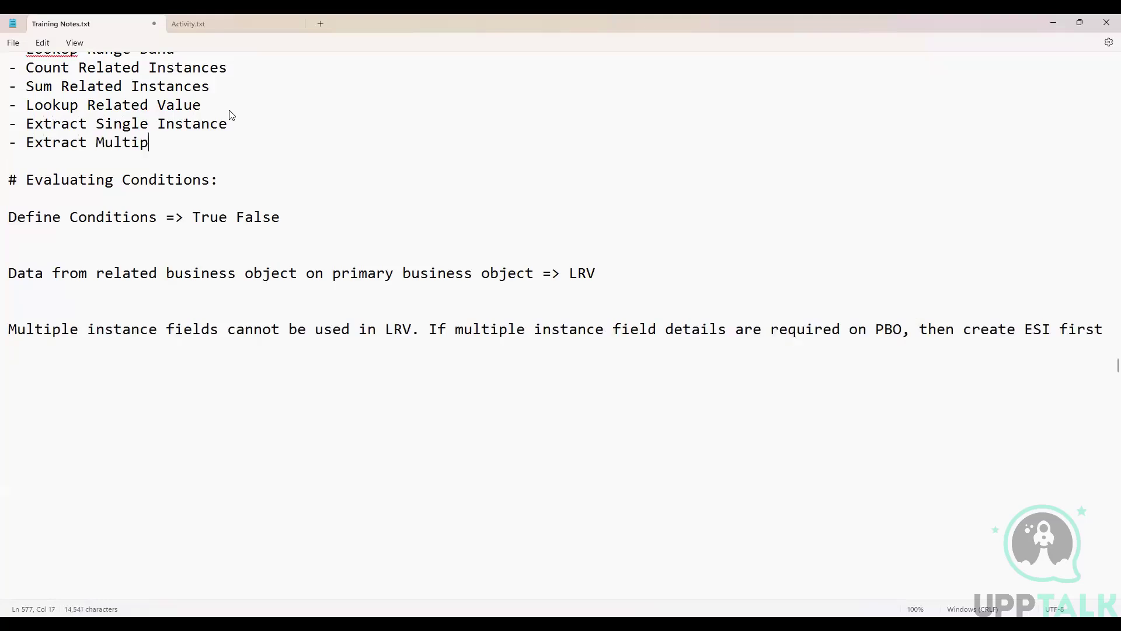
pyautogui.press('BackSpace')
pyautogui.write('Instance')
# Step: Switch to the Excel sheet and examine employee E1's dependents, comparing all three rows with the child rows D2 and D3
pyautogui.scroll(5, 198, 143)
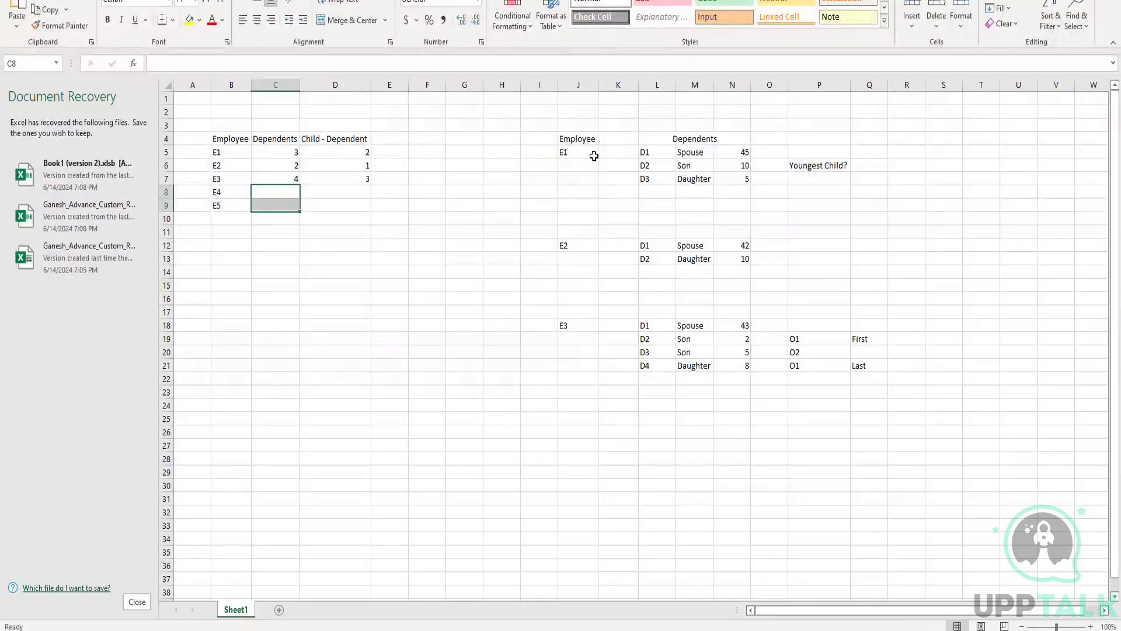
pyautogui.click(647, 151)
pyautogui.moveTo(670, 174); pyautogui.dragTo(796, 182)
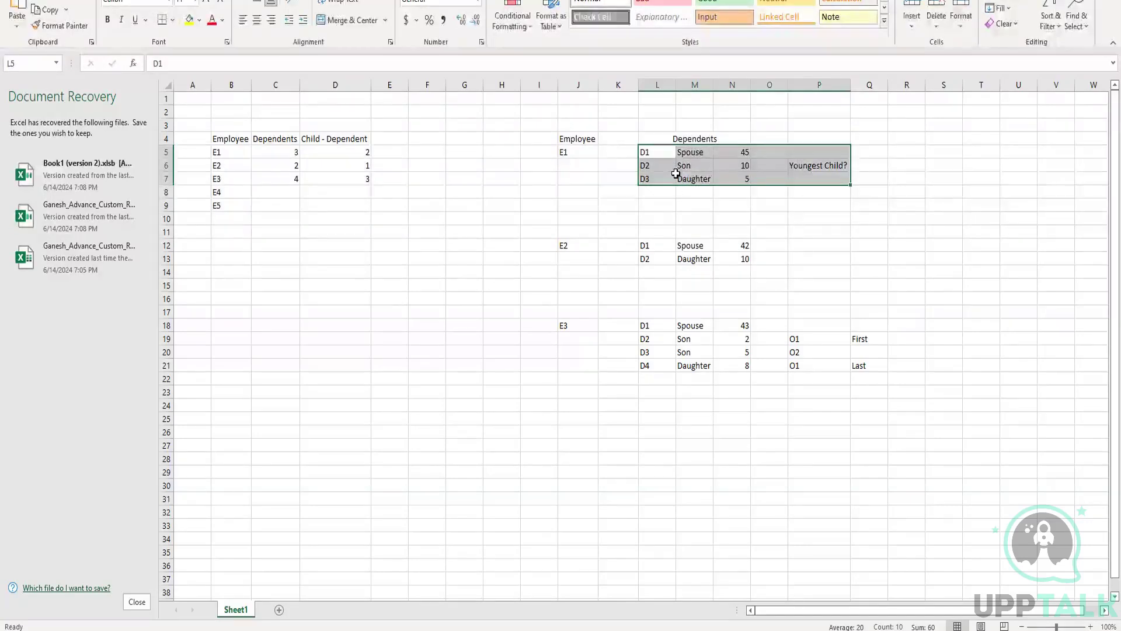
pyautogui.click(644, 177)
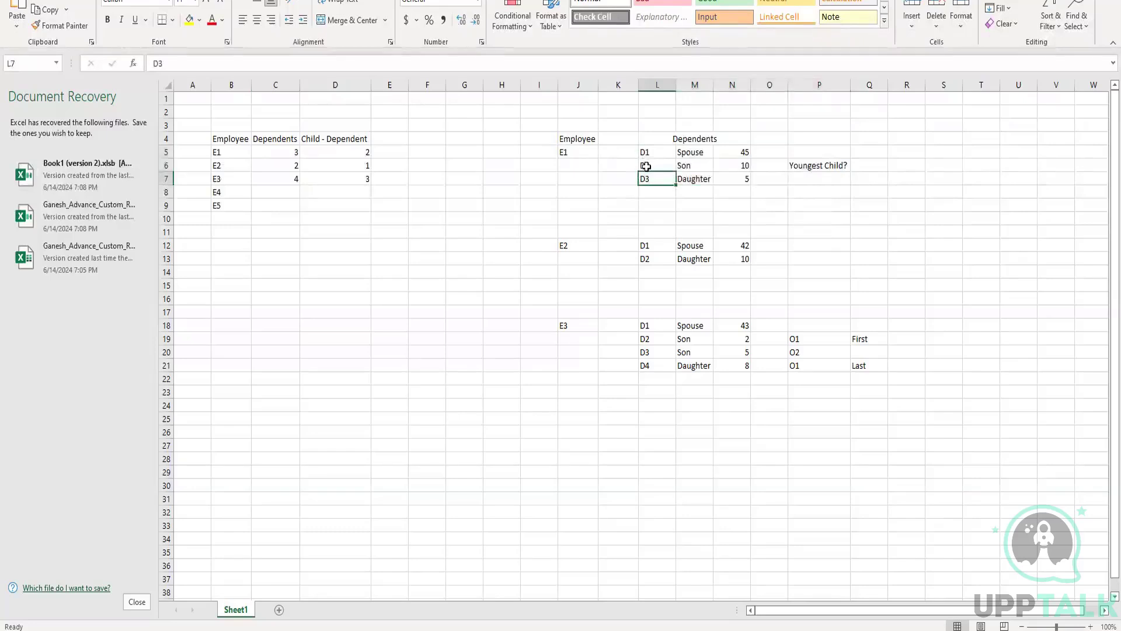
pyautogui.moveTo(646, 153); pyautogui.dragTo(754, 173)
pyautogui.click(665, 201)
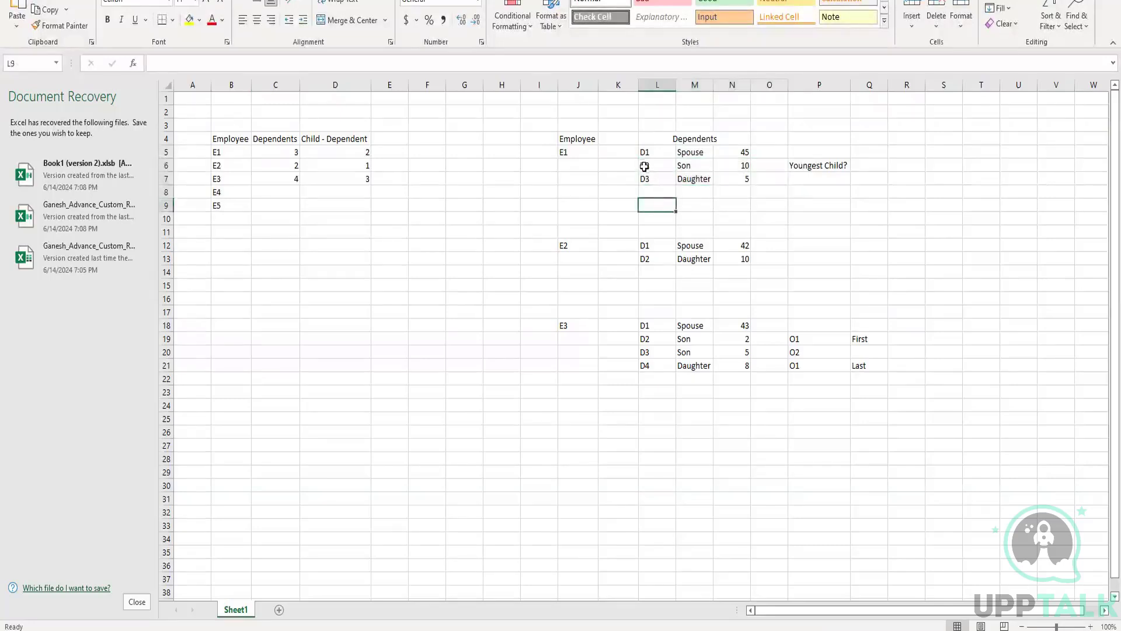
pyautogui.moveTo(644, 167); pyautogui.dragTo(738, 181)
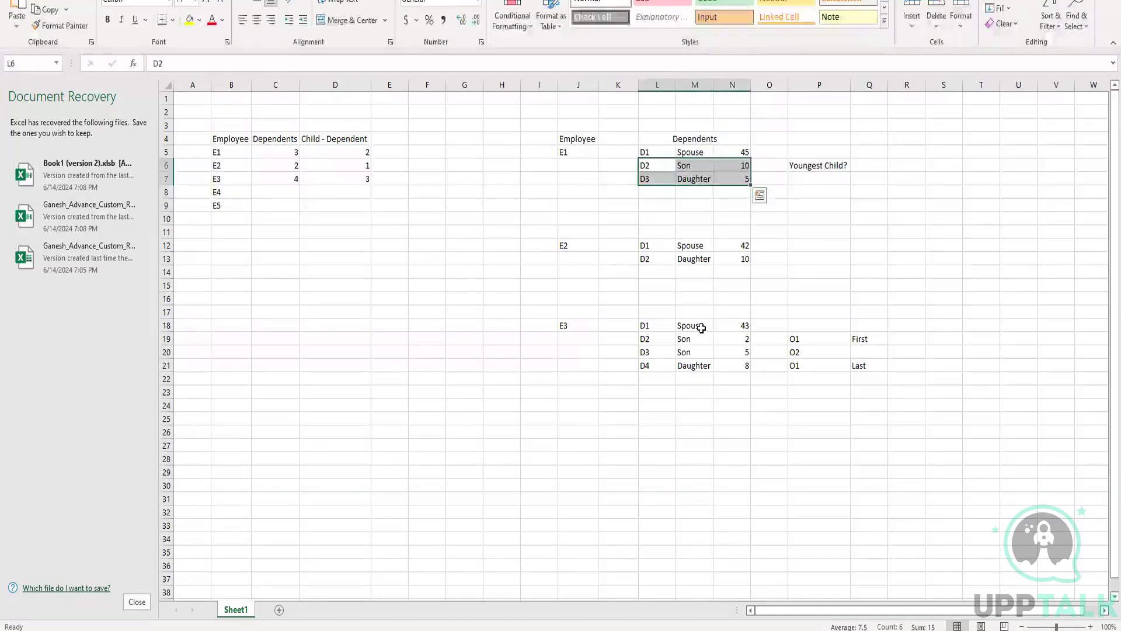
# Step: Examine employee E3's dependents in the sheet, comparing the spouse row with the child rows D2, D3 and D4
pyautogui.click(698, 338)
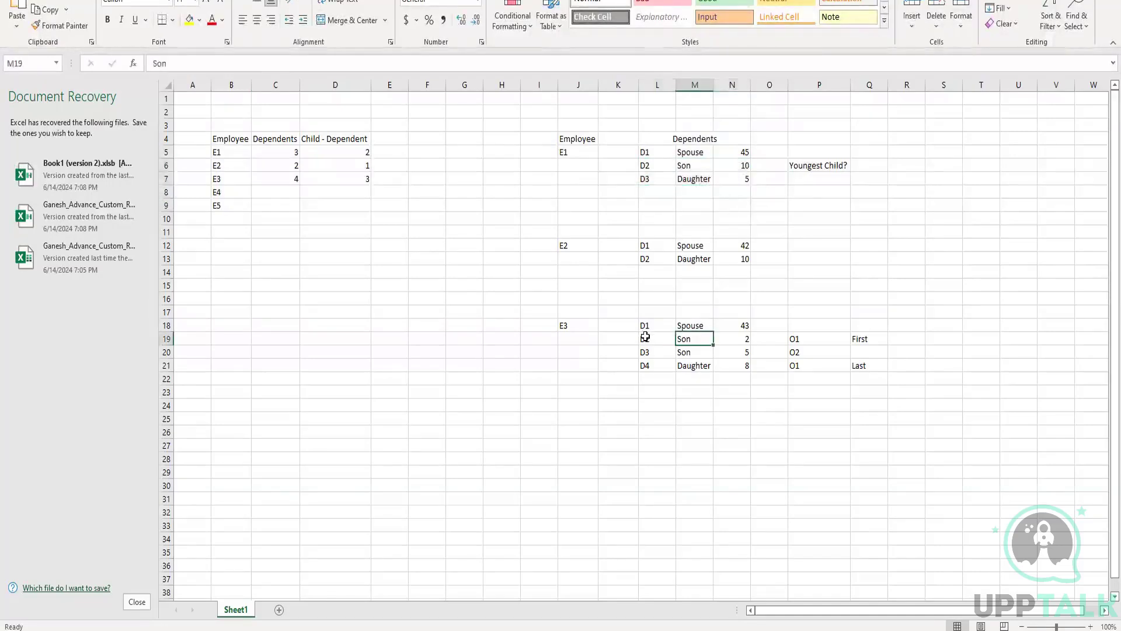
pyautogui.moveTo(645, 339); pyautogui.dragTo(739, 369)
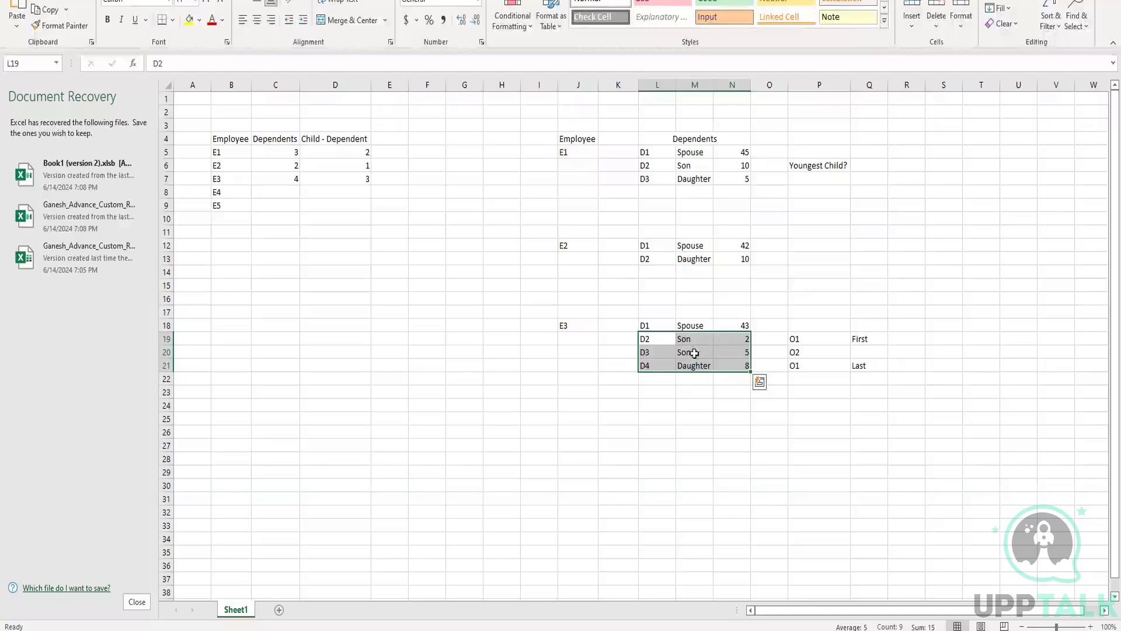
pyautogui.click(635, 365)
pyautogui.moveTo(617, 322); pyautogui.dragTo(817, 321)
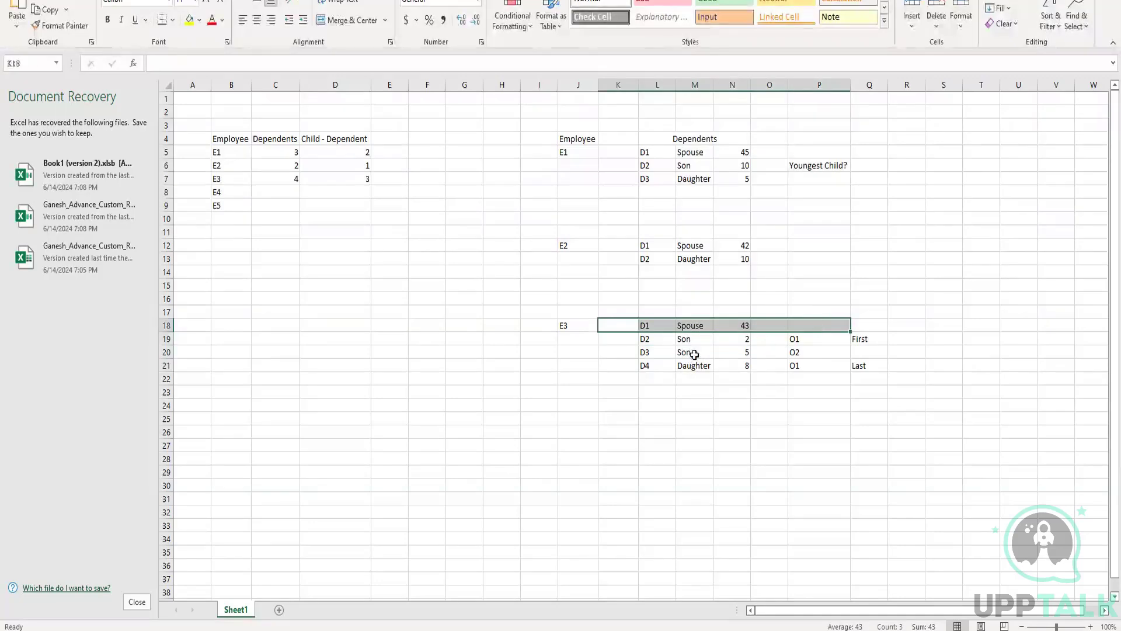
pyautogui.click(619, 338)
pyautogui.moveTo(660, 365); pyautogui.dragTo(785, 381)
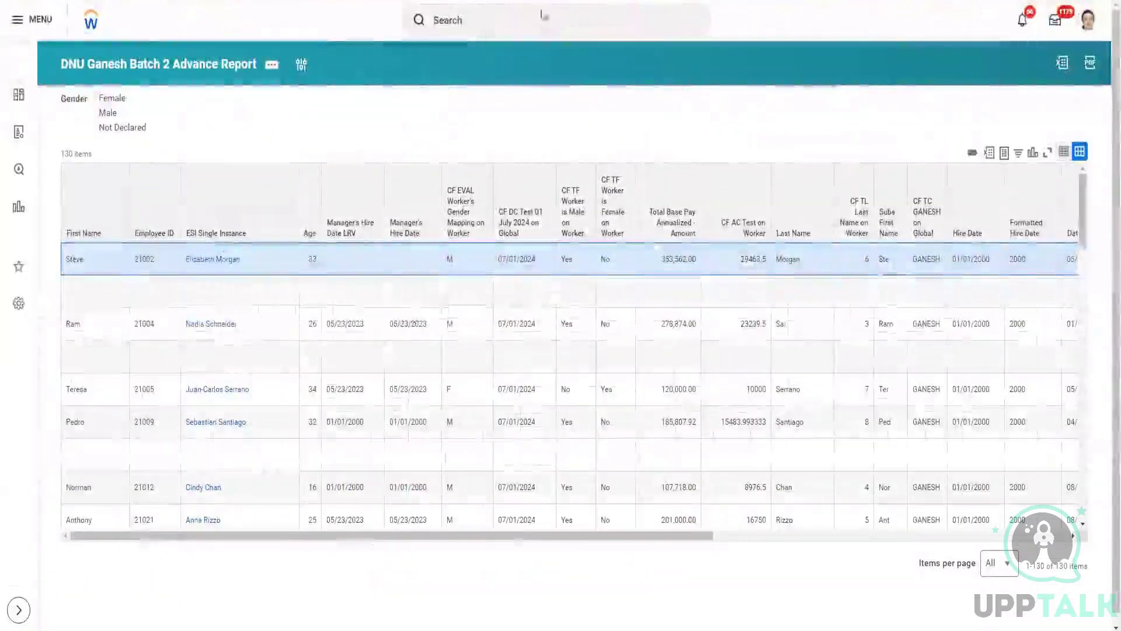
# Step: Switch to Workday and find and start the Create Calculated Field task
pyautogui.click(465, 14)
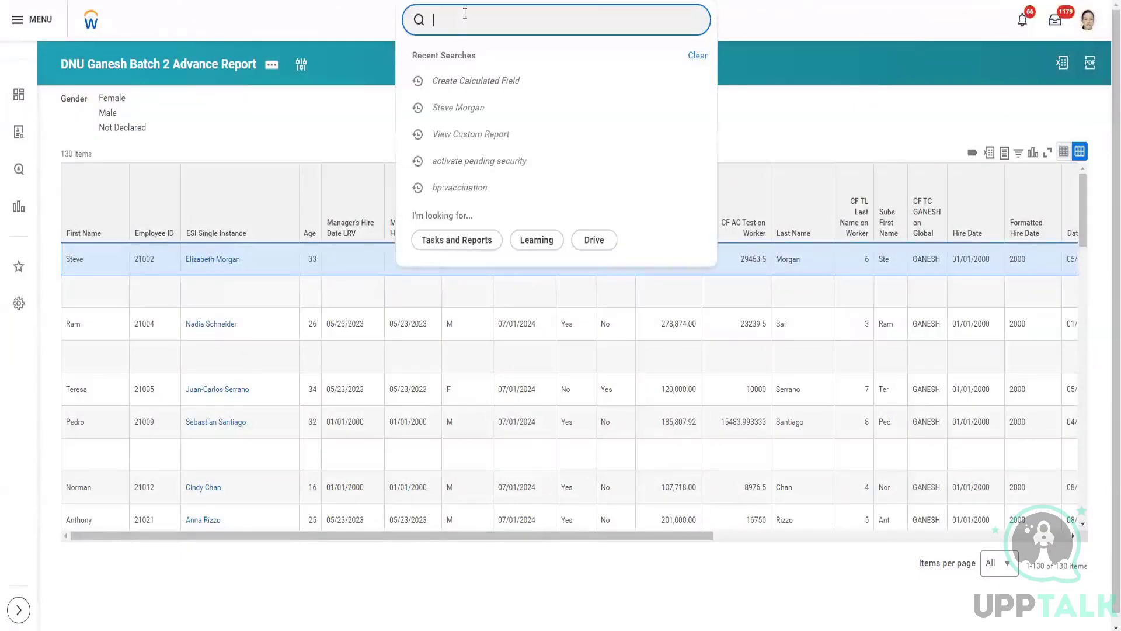
pyautogui.write('cre')
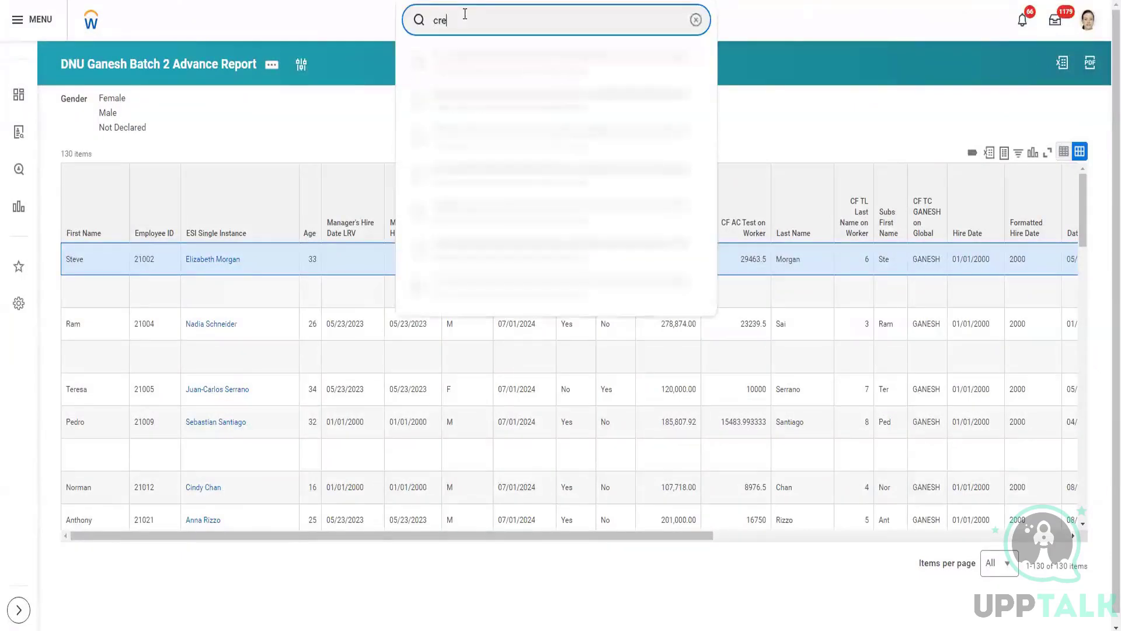
pyautogui.write(' cal fie')
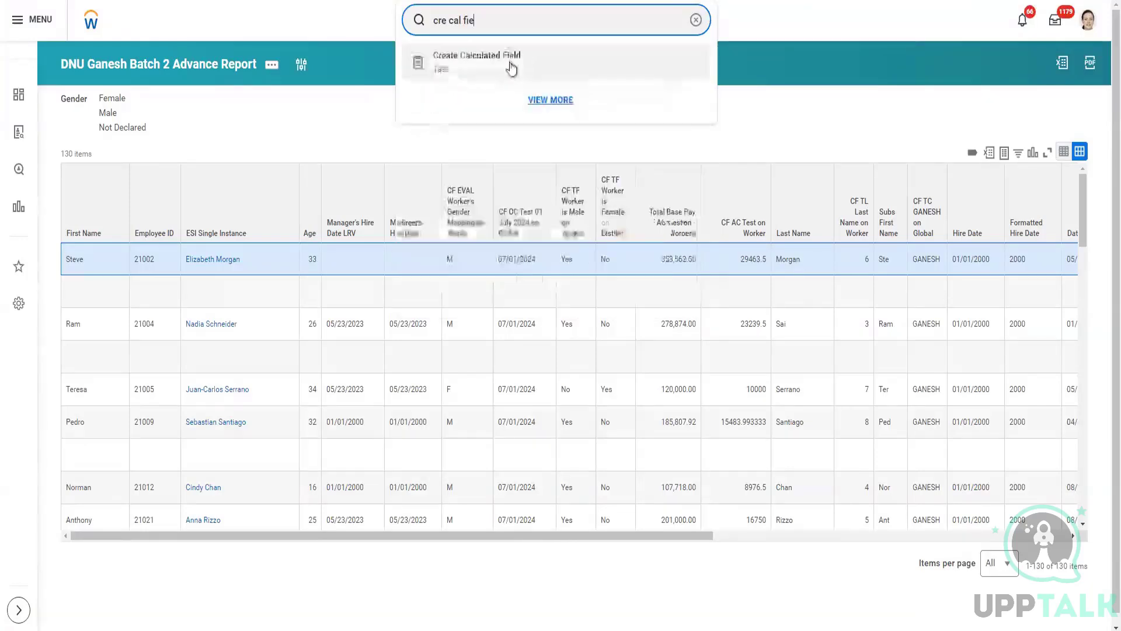
pyautogui.click(510, 64)
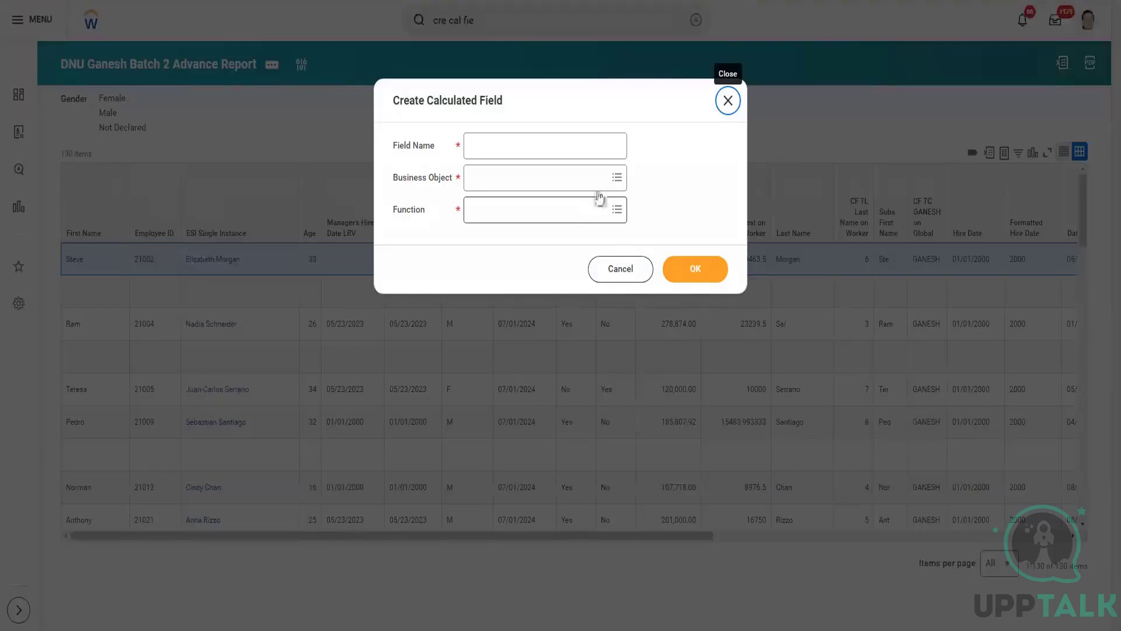
# Step: Name the new calculated field CF Child Details EMI on Worker and set its business object to Worker
pyautogui.click(554, 154)
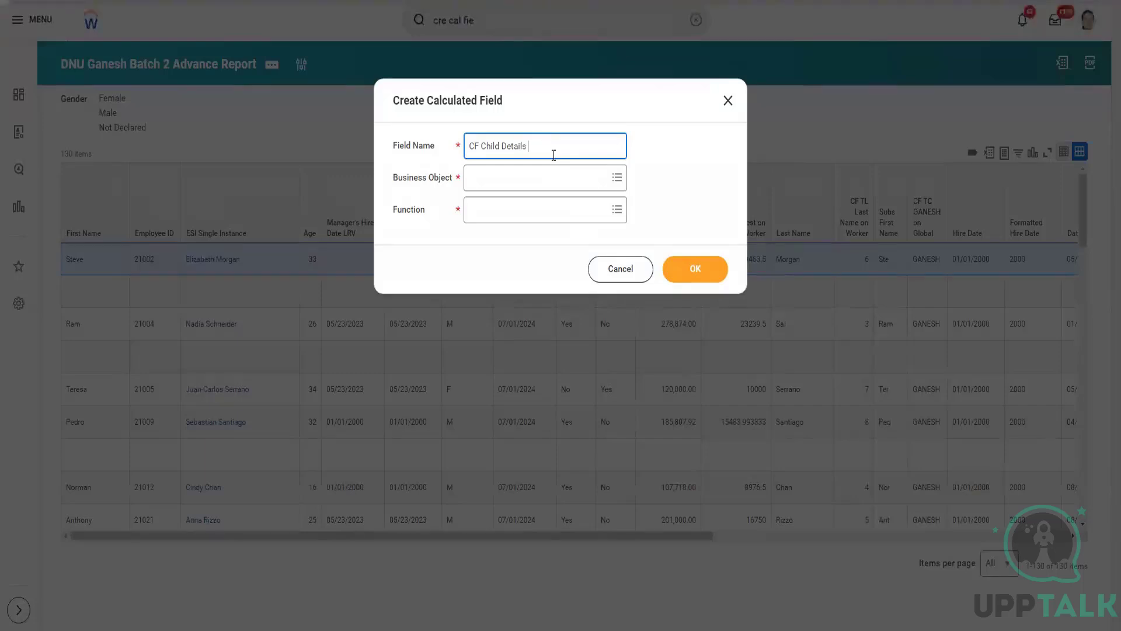
pyautogui.write('EMI on Worker')
pyautogui.click(551, 178)
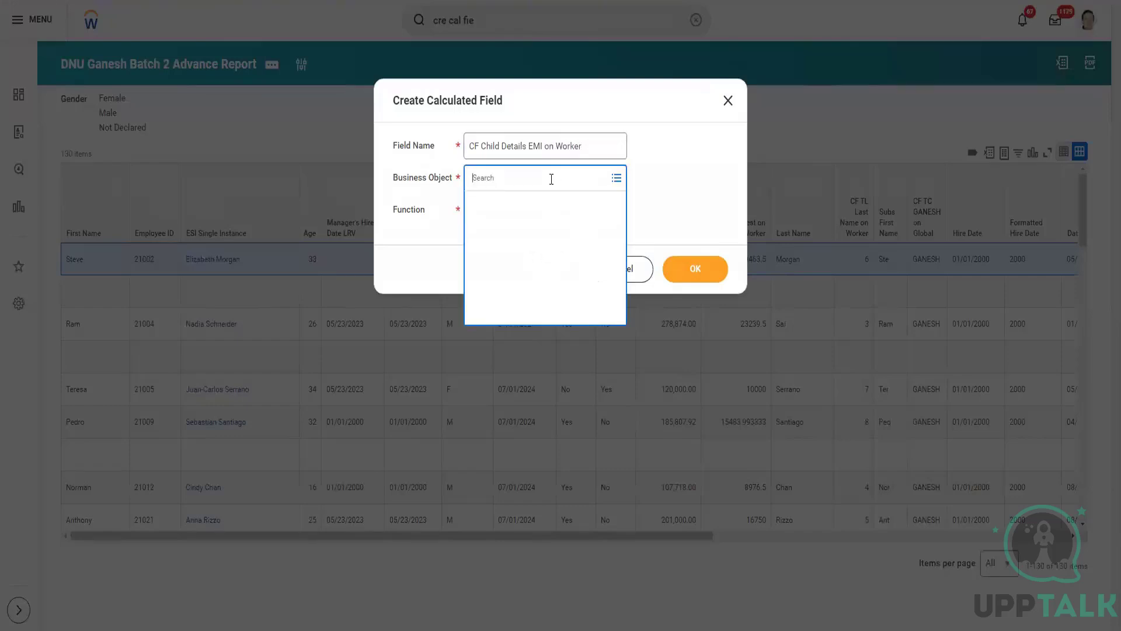
pyautogui.write('Wor')
pyautogui.press('BackSpace')
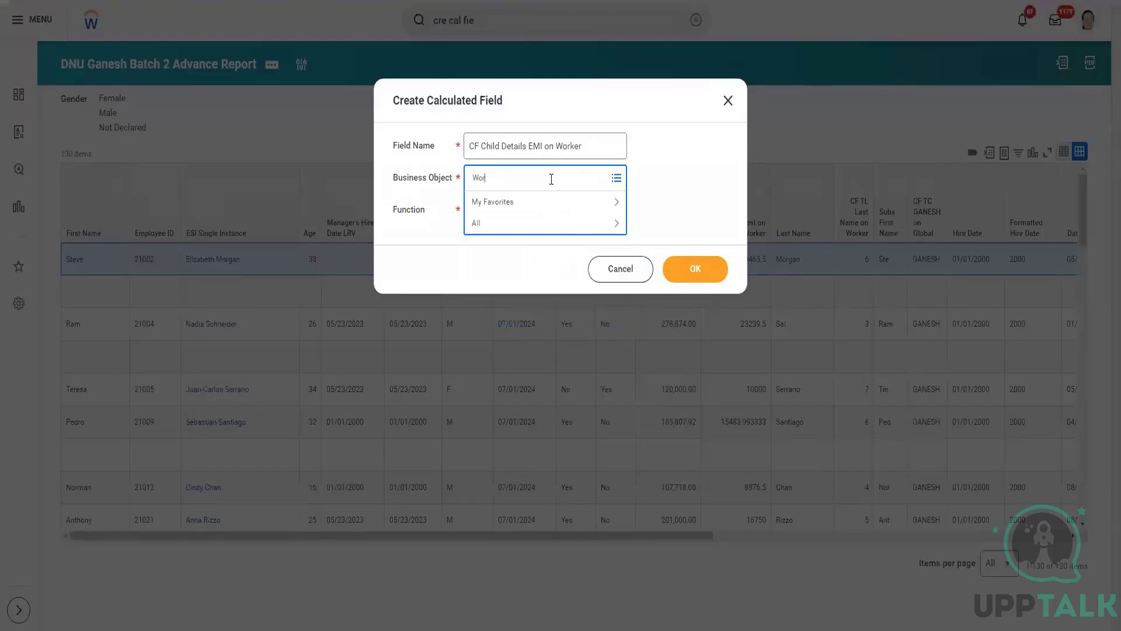
pyautogui.press('Return')
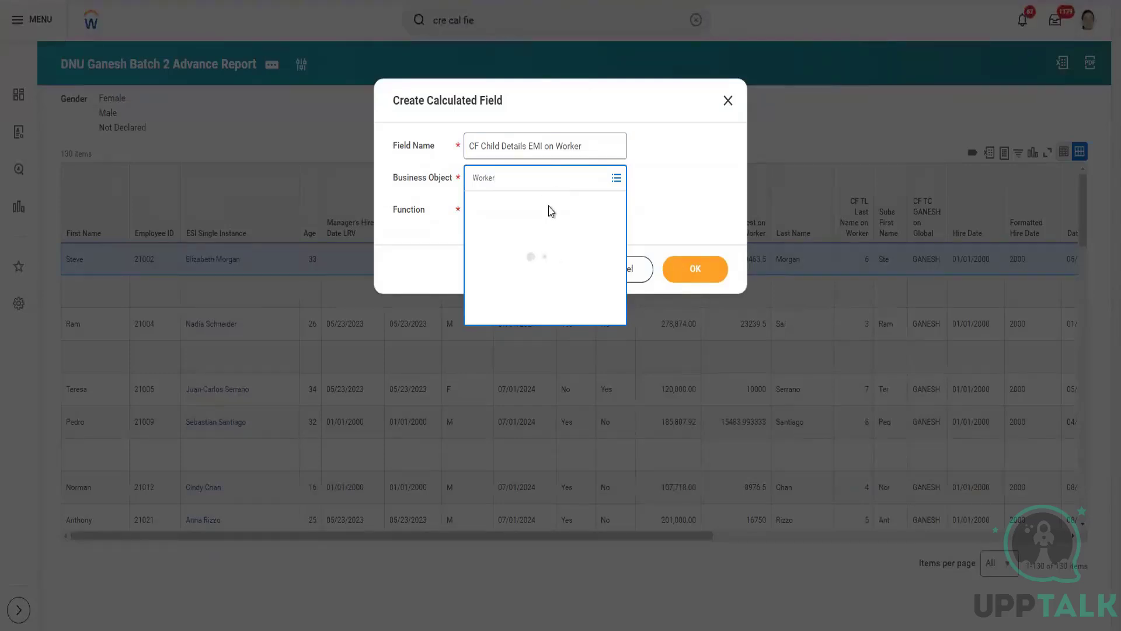
pyautogui.click(533, 229)
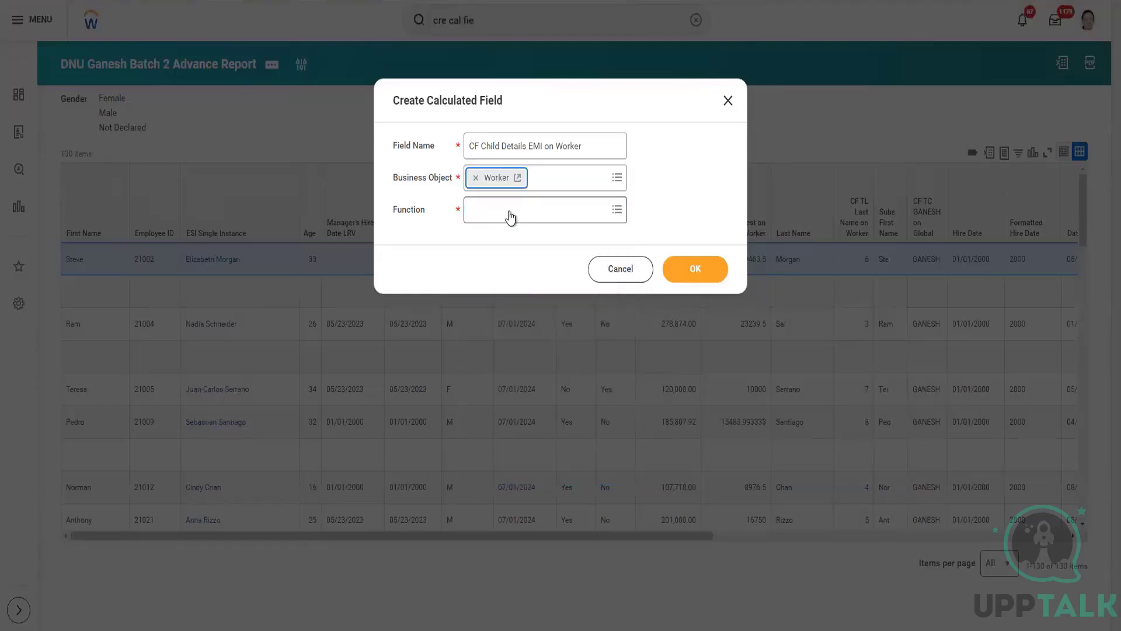
# Step: Choose the Extract Multi-Instance function, continue to the field definition and show the available operation types
pyautogui.click(505, 209)
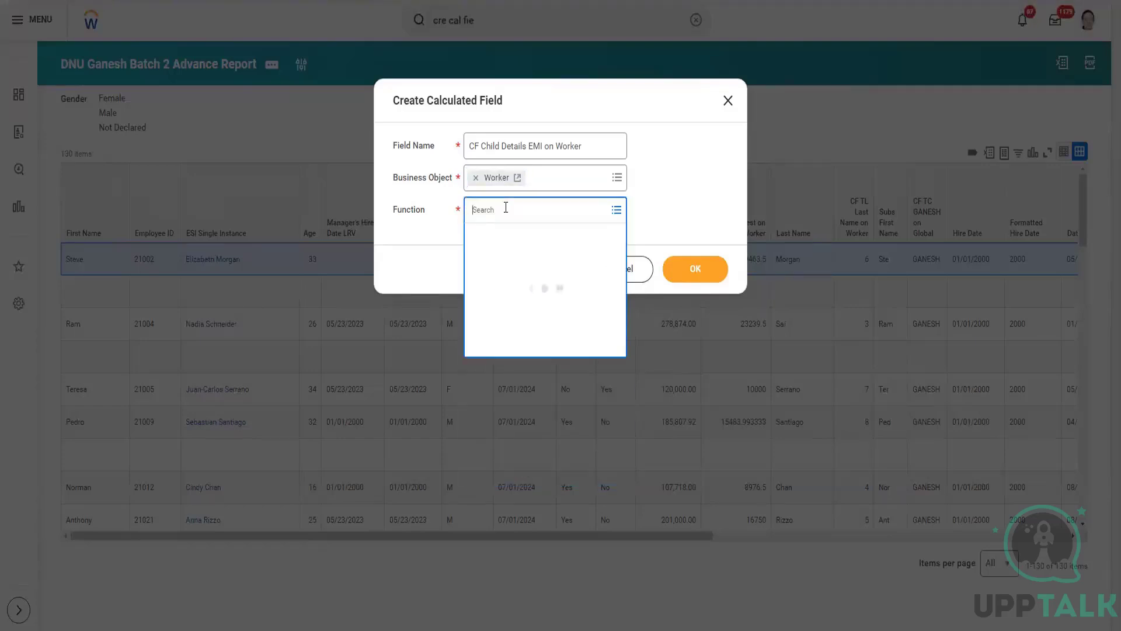
pyautogui.write('extract mu')
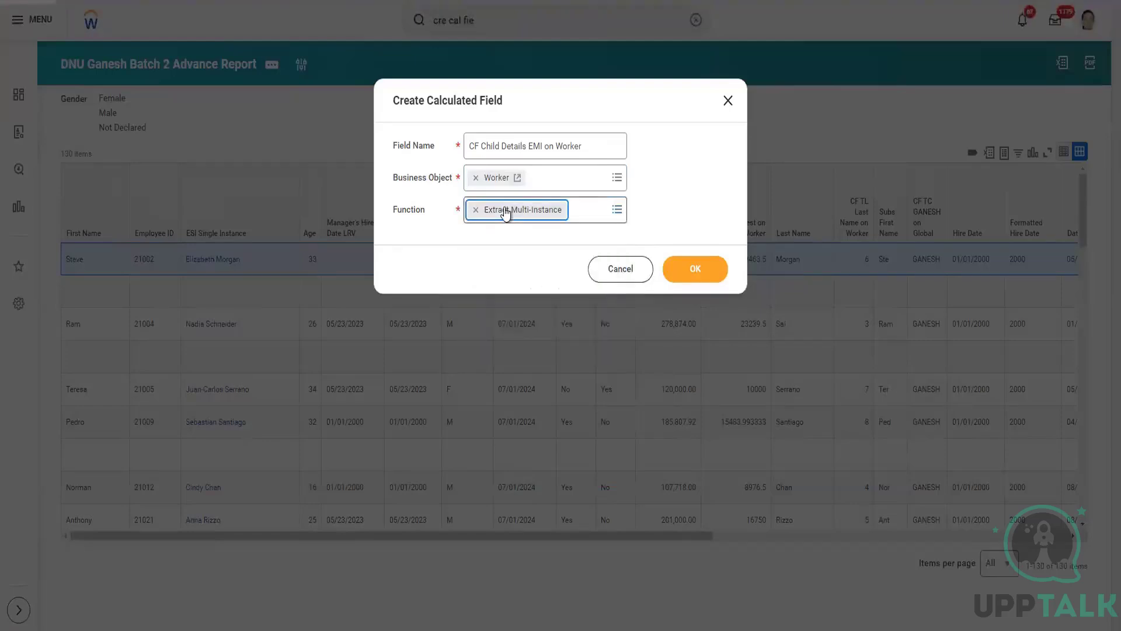
pyautogui.click(686, 270)
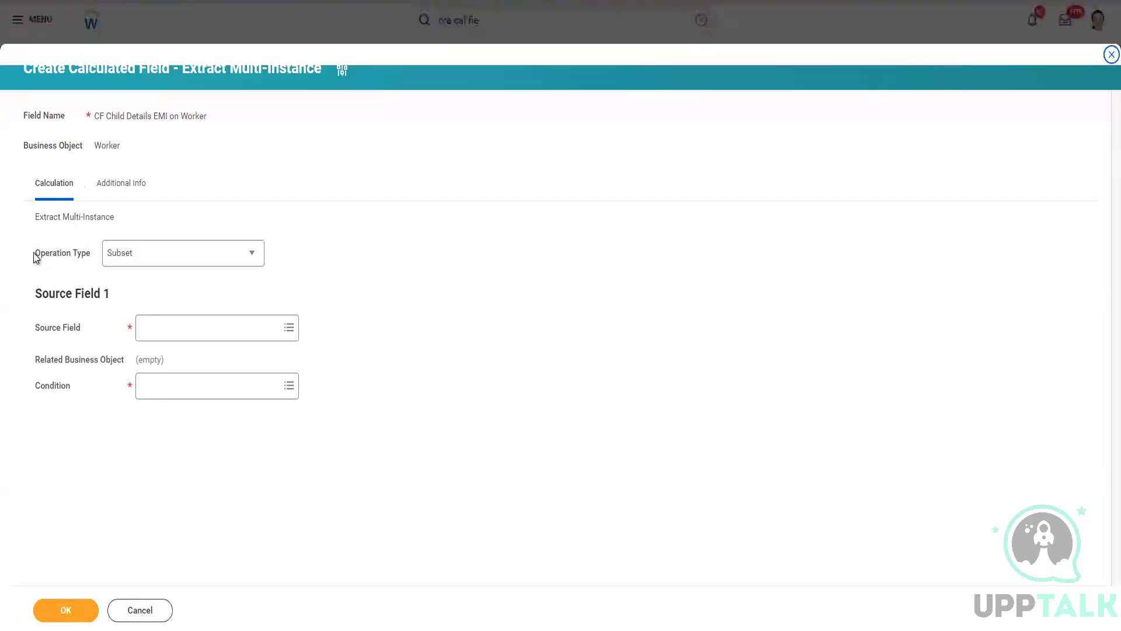
pyautogui.moveTo(35, 257); pyautogui.dragTo(88, 259)
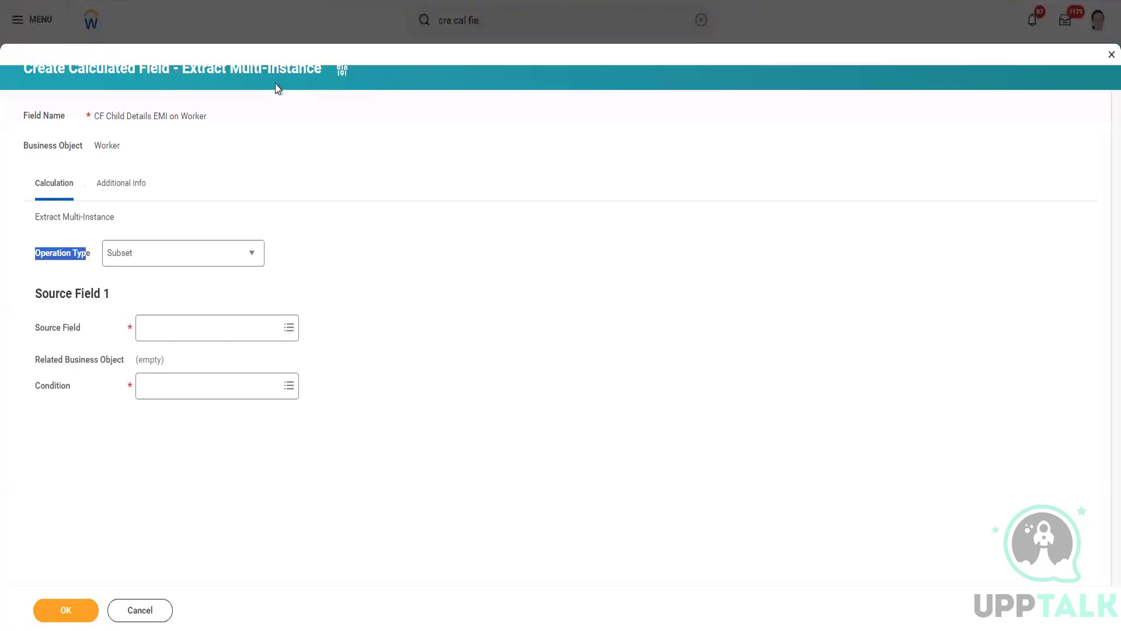
pyautogui.click(255, 258)
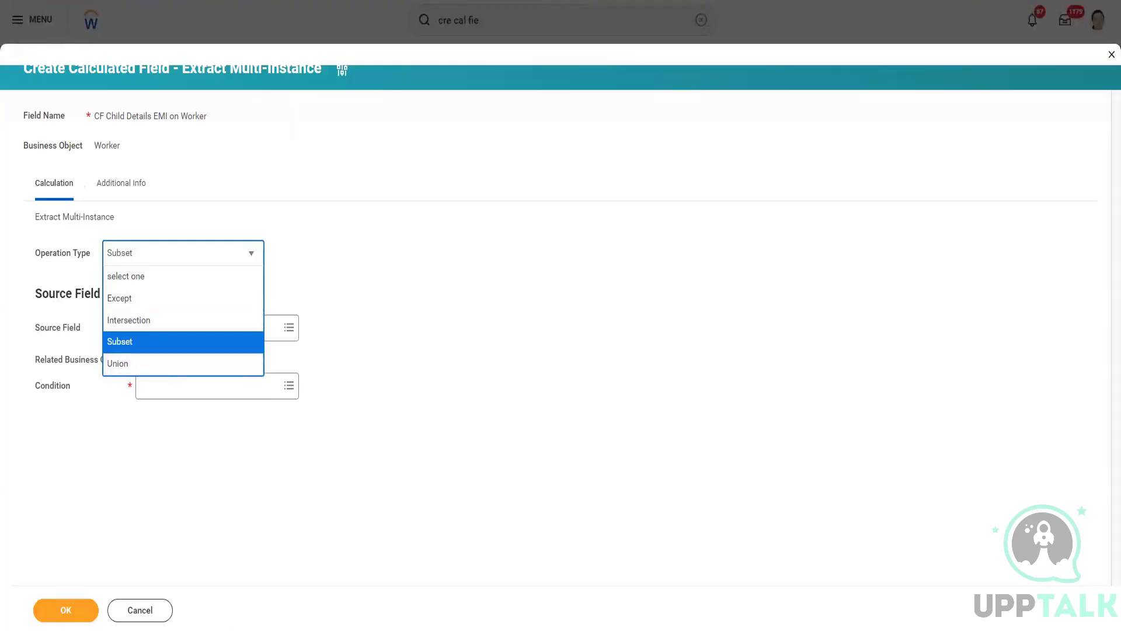
# Step: Open Paint and draw two slightly overlapping ellipses side by side, about 261 × 192 px and 256 × 201 px
pyautogui.write('paint')
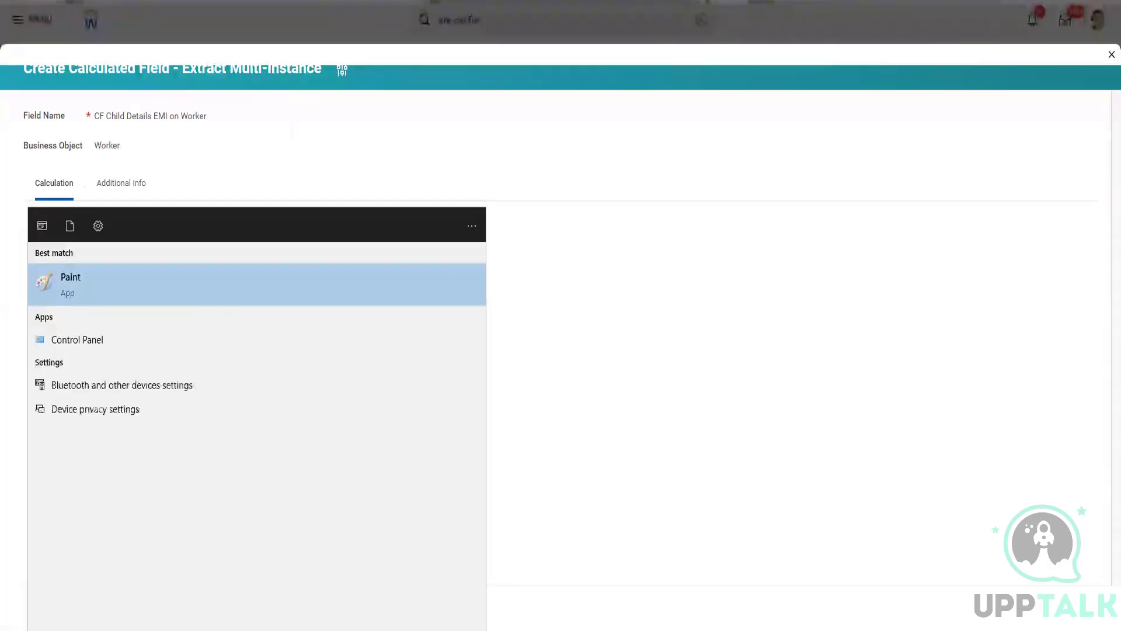
pyautogui.click(115, 298)
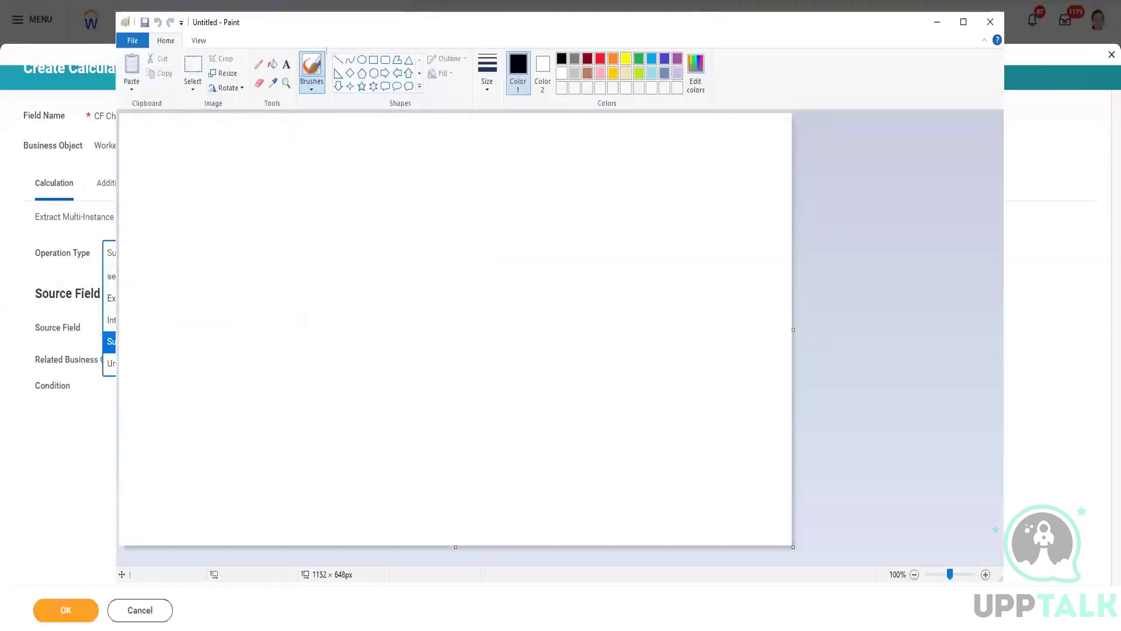
pyautogui.click(362, 60)
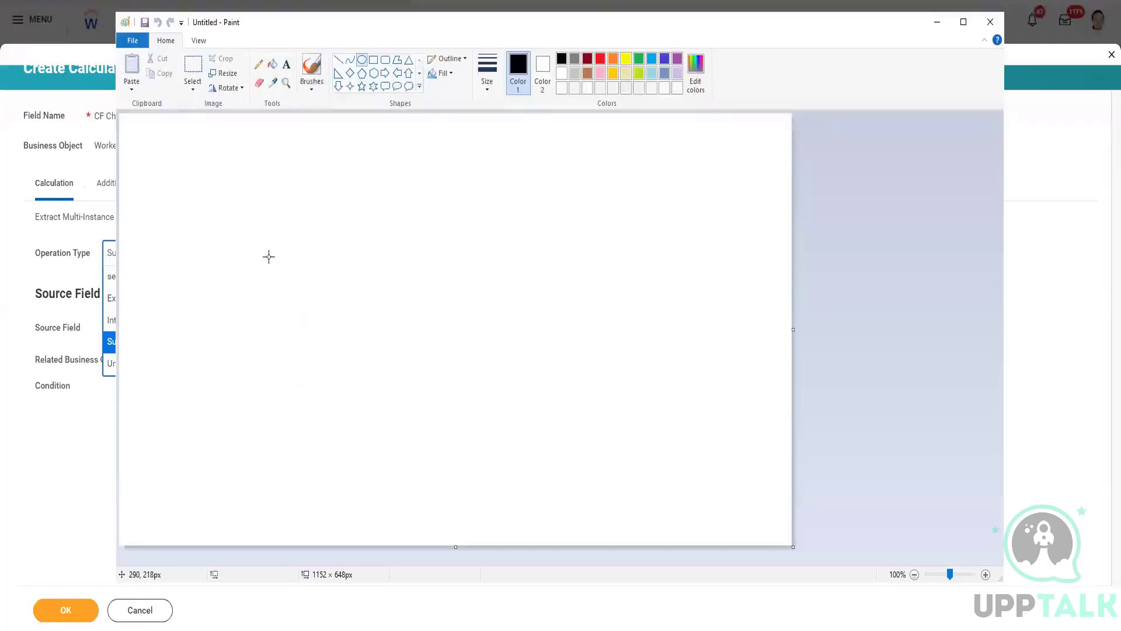
pyautogui.moveTo(257, 241); pyautogui.dragTo(410, 369)
pyautogui.click(362, 61)
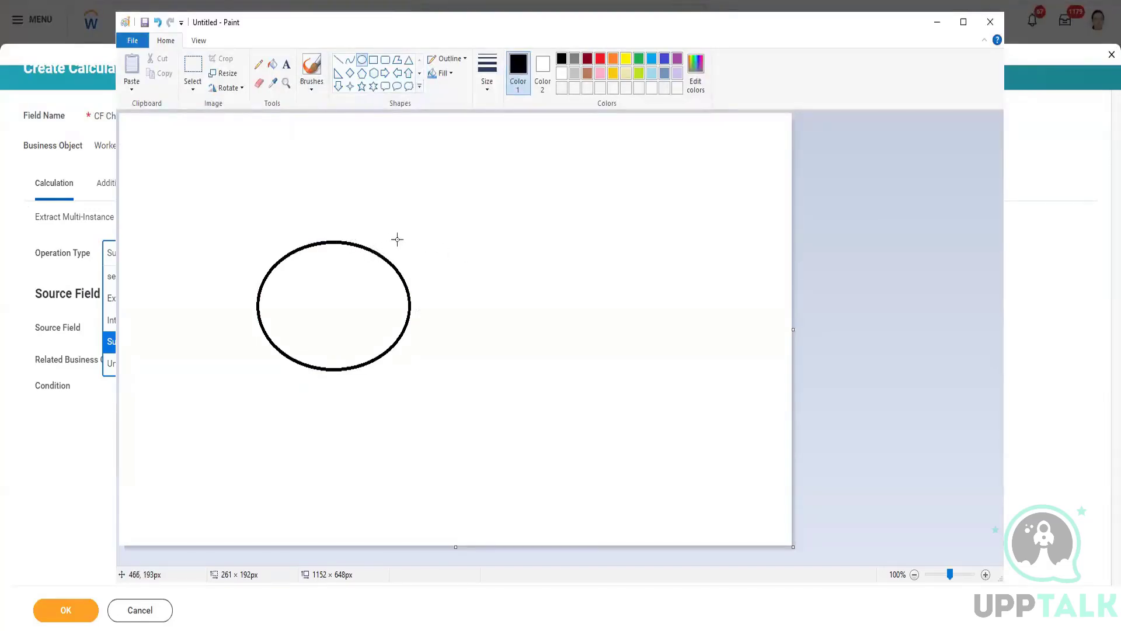
pyautogui.moveTo(396, 237); pyautogui.dragTo(536, 370)
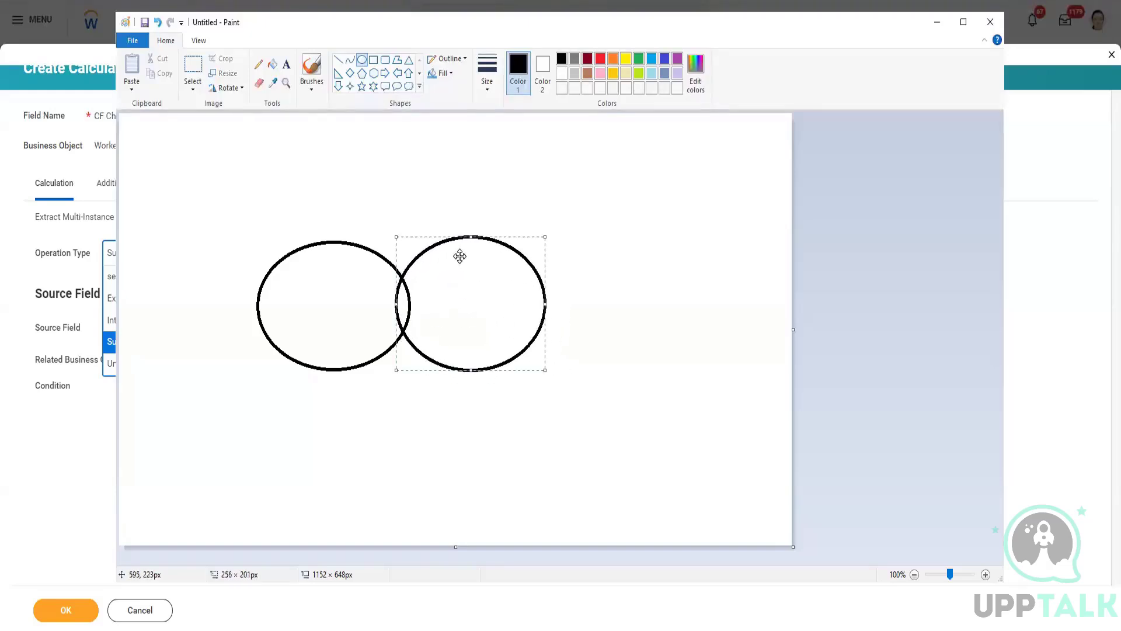
# Step: Move and shrink the second ellipse to fit inside the first, and shift the Paint window to uncover Workday's operation types
pyautogui.moveTo(446, 237); pyautogui.dragTo(435, 236)
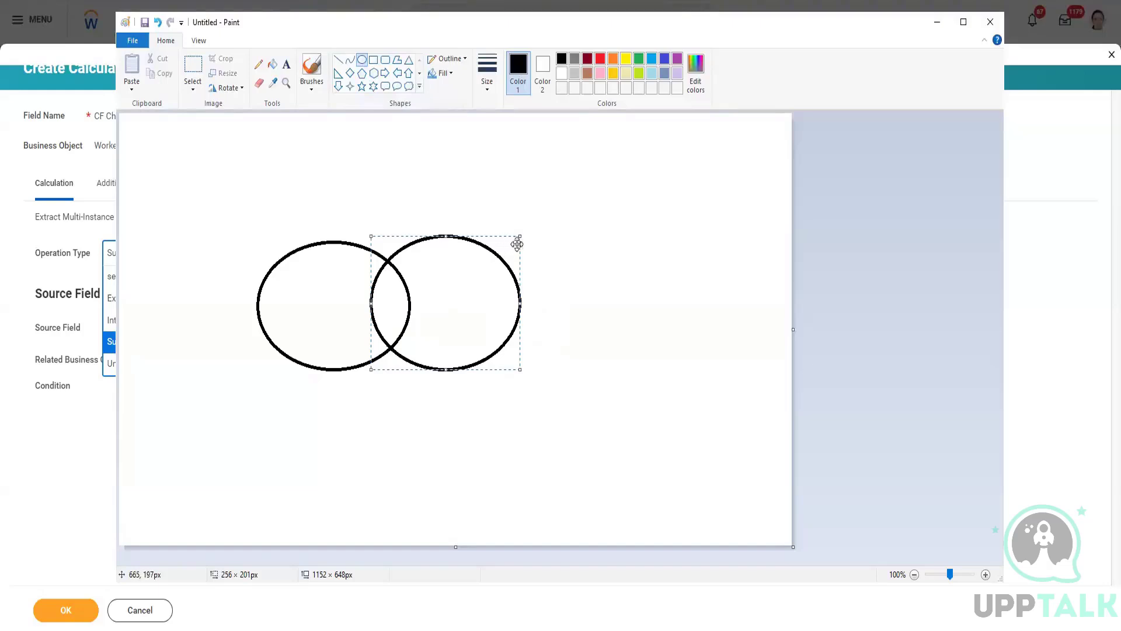
pyautogui.moveTo(519, 235); pyautogui.dragTo(348, 260)
pyautogui.click(401, 291)
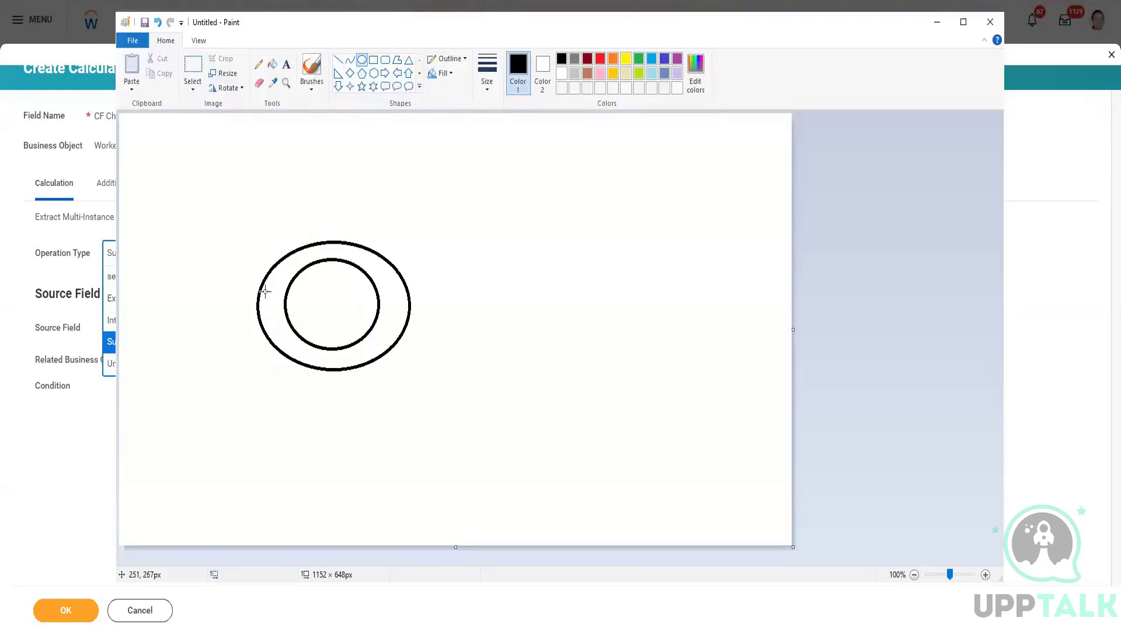
pyautogui.moveTo(421, 31); pyautogui.dragTo(536, 61)
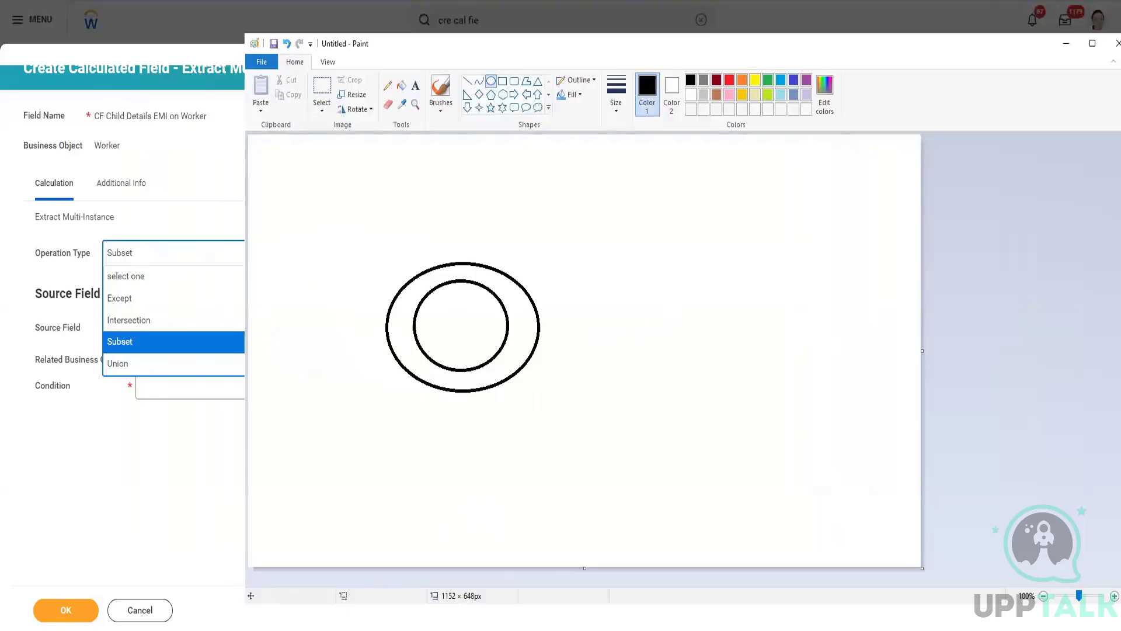
# Step: Switch to the Excel sheet and compare all of employee E3's dependents with the subset of child rows D2 to D4
pyautogui.moveTo(385, 620)
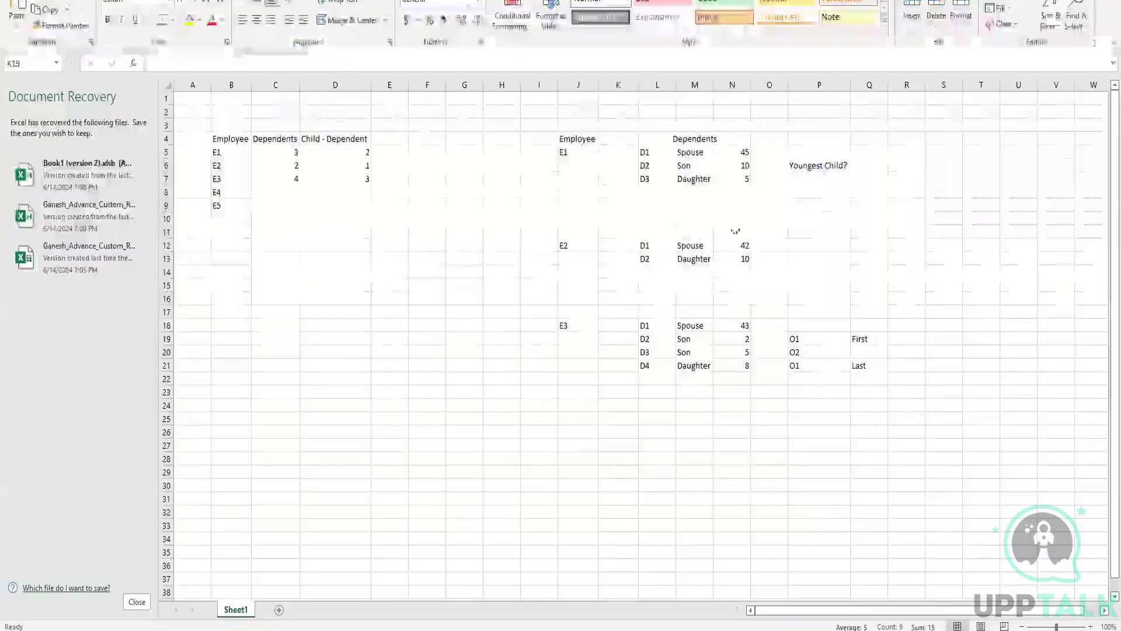
pyautogui.click(491, 584)
pyautogui.click(676, 355)
pyautogui.moveTo(578, 325); pyautogui.dragTo(956, 385)
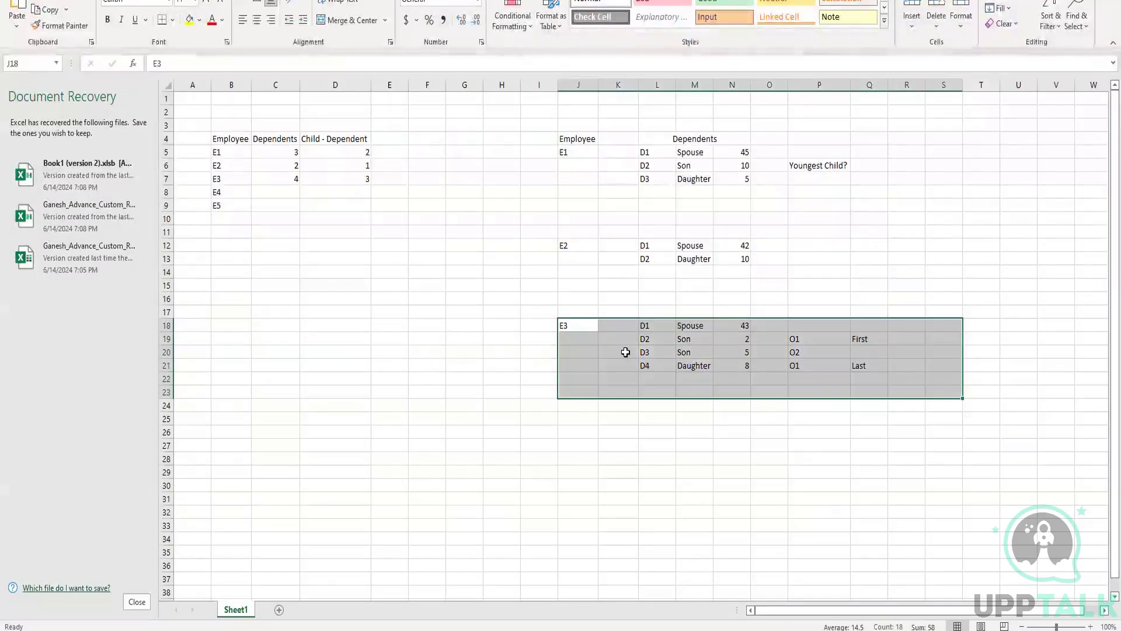
pyautogui.click(629, 351)
pyautogui.moveTo(620, 325); pyautogui.dragTo(806, 438)
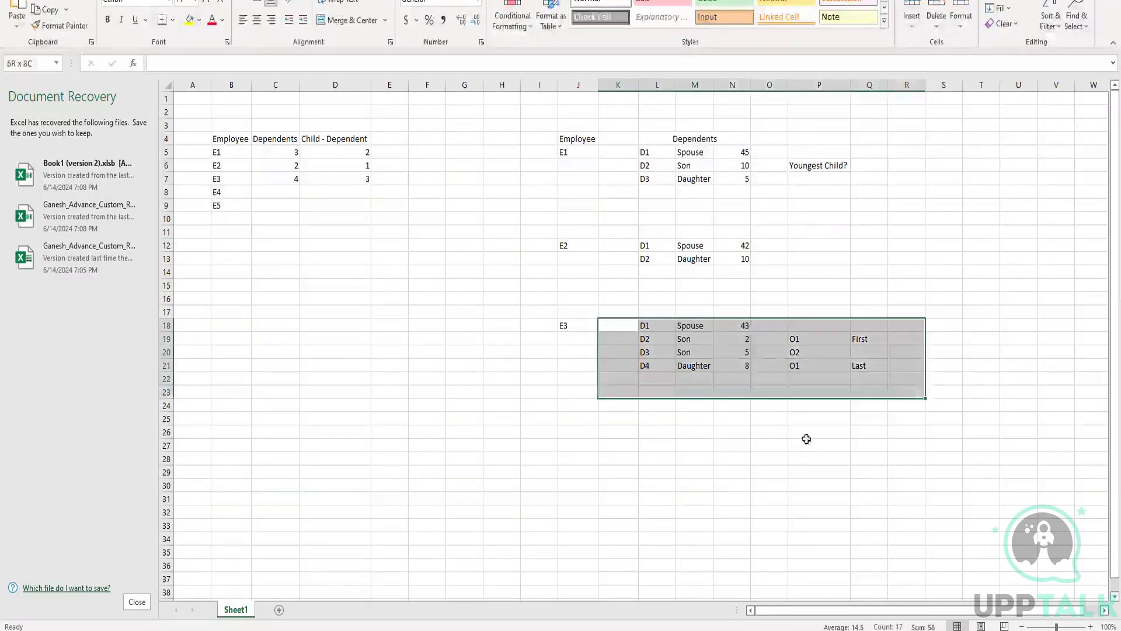
pyautogui.click(732, 471)
pyautogui.moveTo(620, 337); pyautogui.dragTo(800, 366)
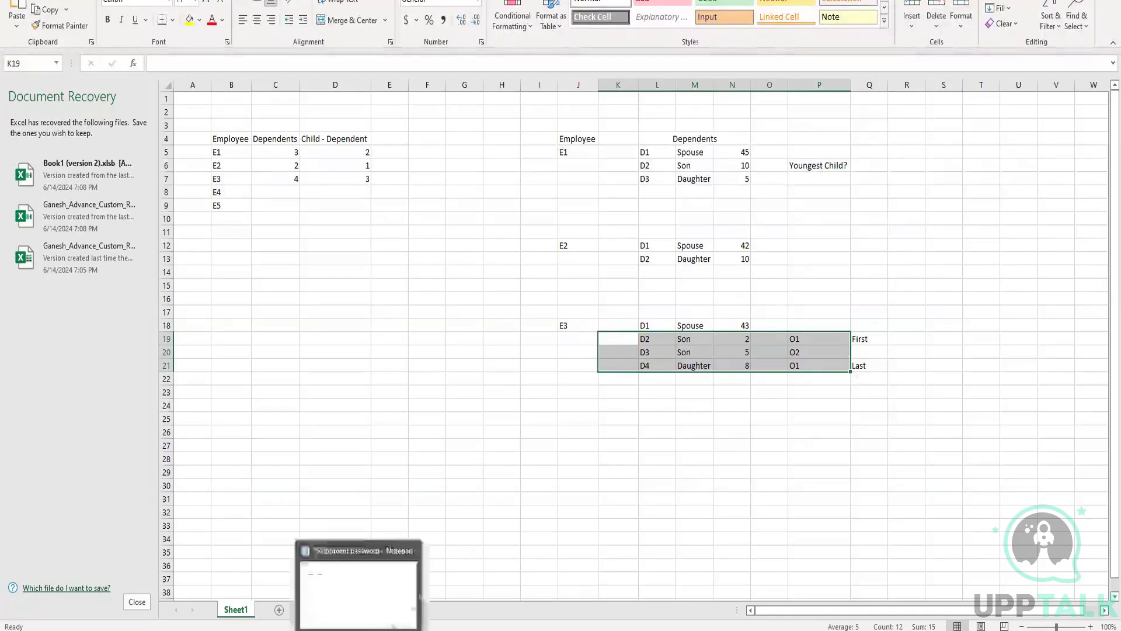
# Step: Return to the Workday calculated field, set the operation type to Intersection and review the Source Field 1 settings
pyautogui.moveTo(386, 630)
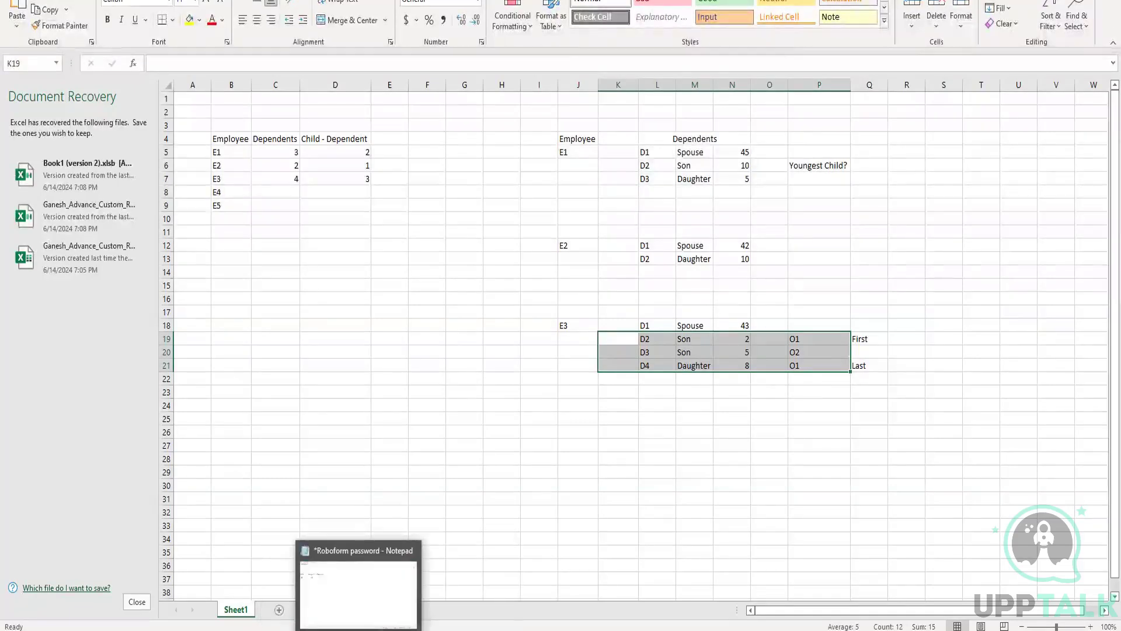
pyautogui.click(342, 590)
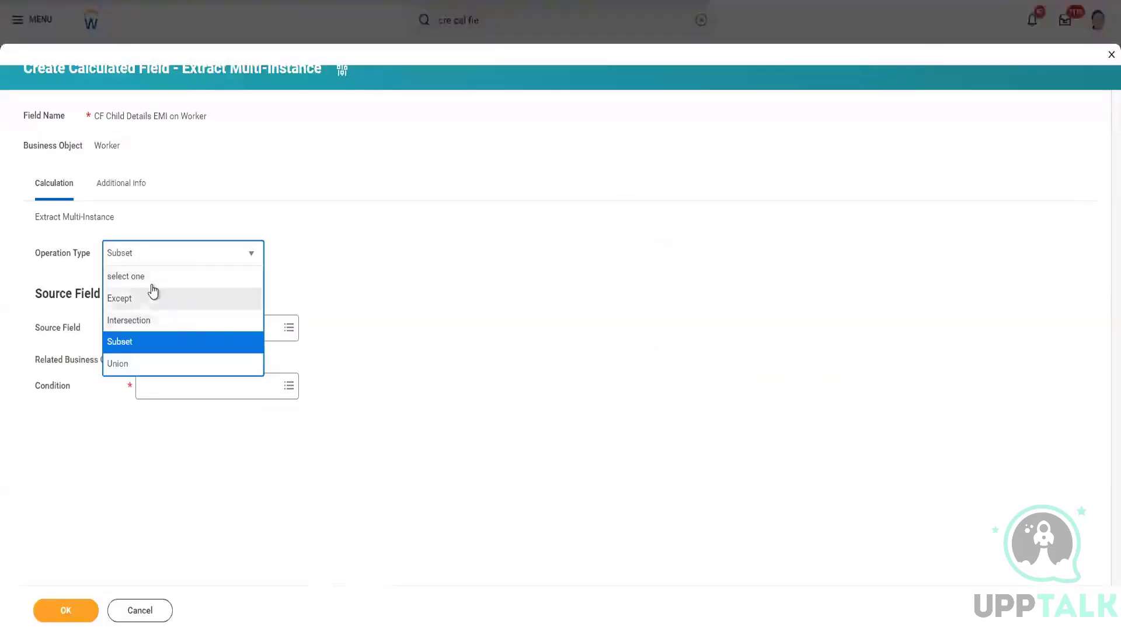
pyautogui.click(155, 321)
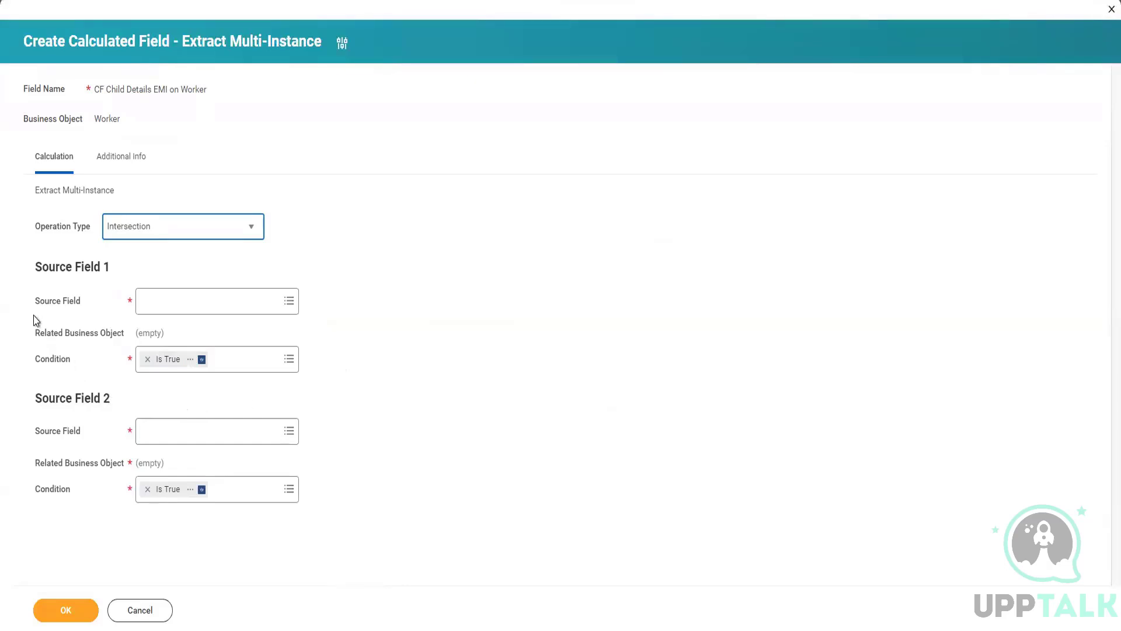
pyautogui.moveTo(33, 300); pyautogui.dragTo(305, 360)
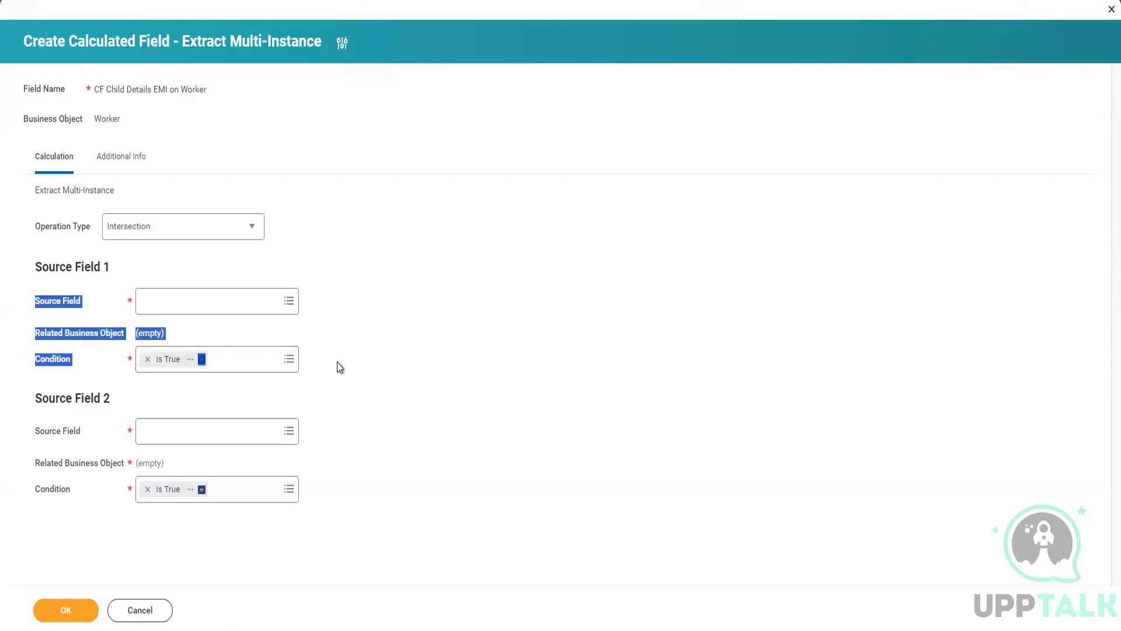
pyautogui.click(116, 374)
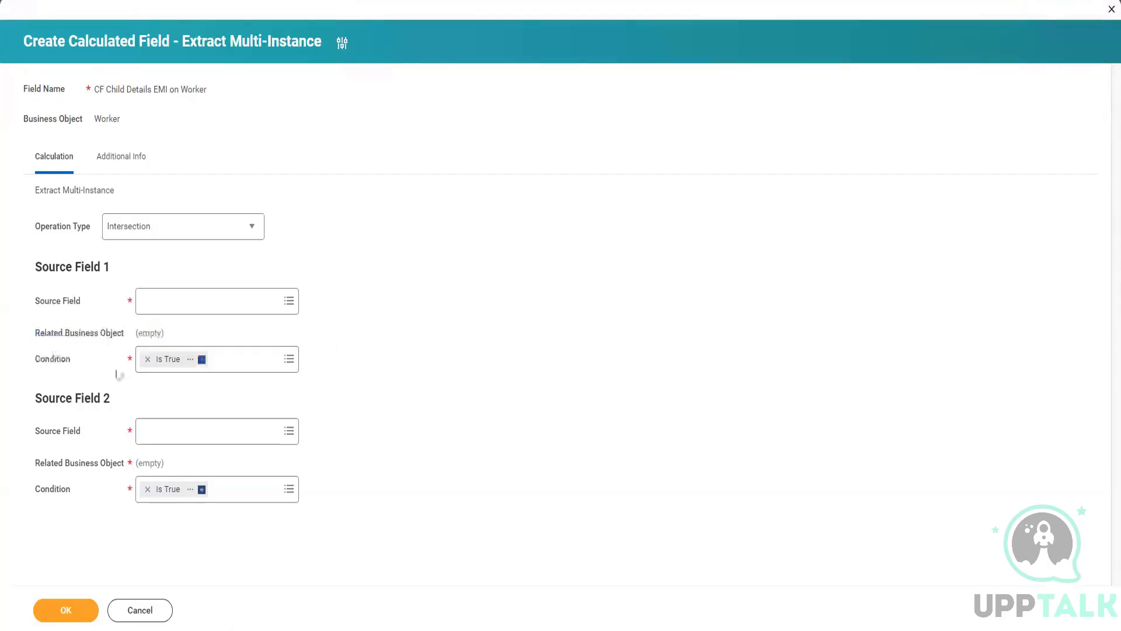
# Step: Switch to Paint and replace the inner ellipse with a second one partly overlapping the first, about 271 × 186 px
pyautogui.moveTo(32, 300); pyautogui.dragTo(314, 355)
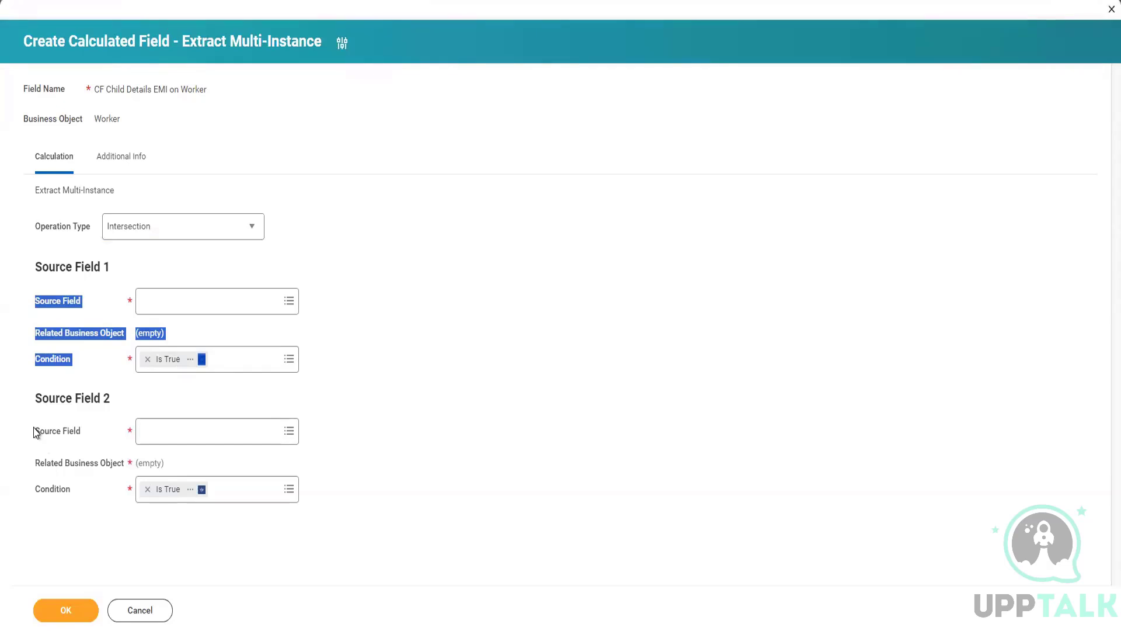
pyautogui.click(360, 351)
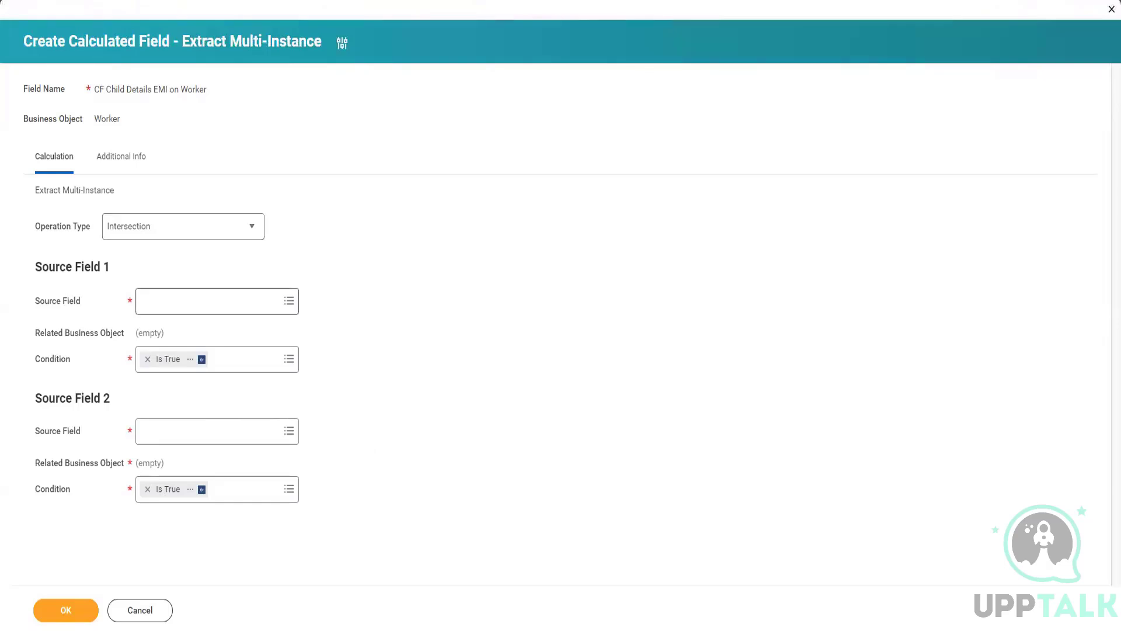
pyautogui.click(429, 584)
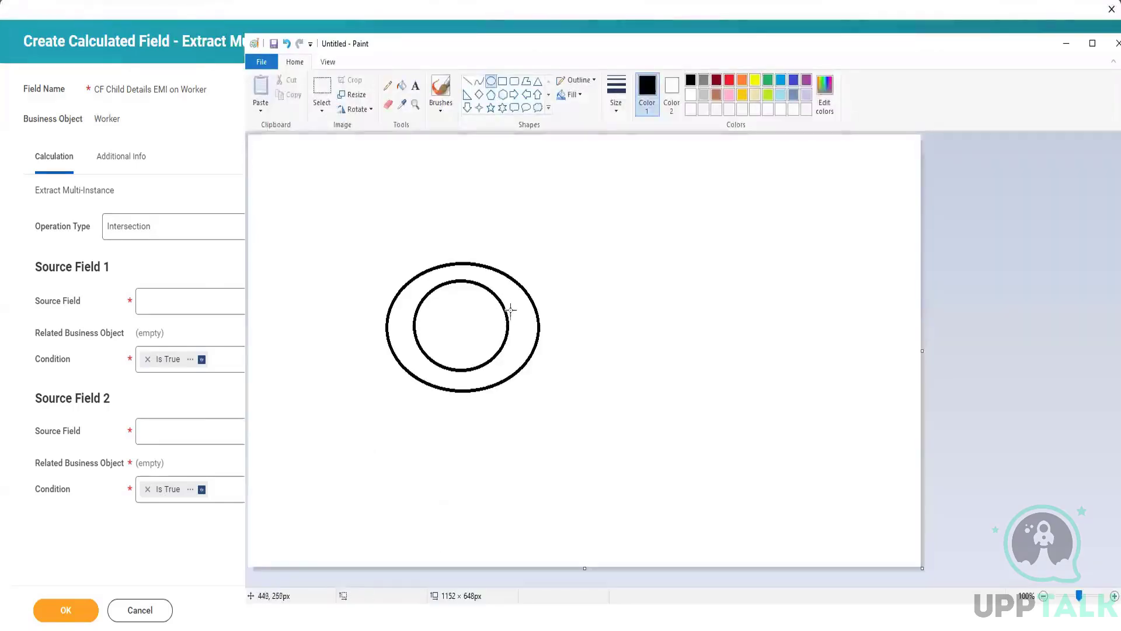
pyautogui.hotkey('ctrl', 'z')
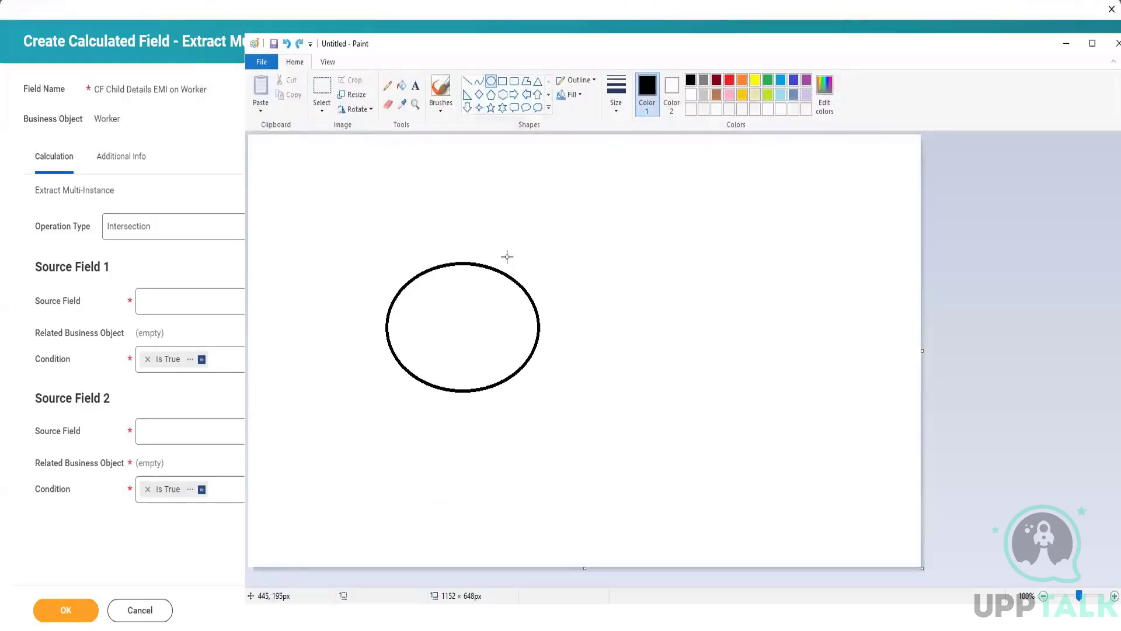
pyautogui.moveTo(506, 253); pyautogui.dragTo(654, 378)
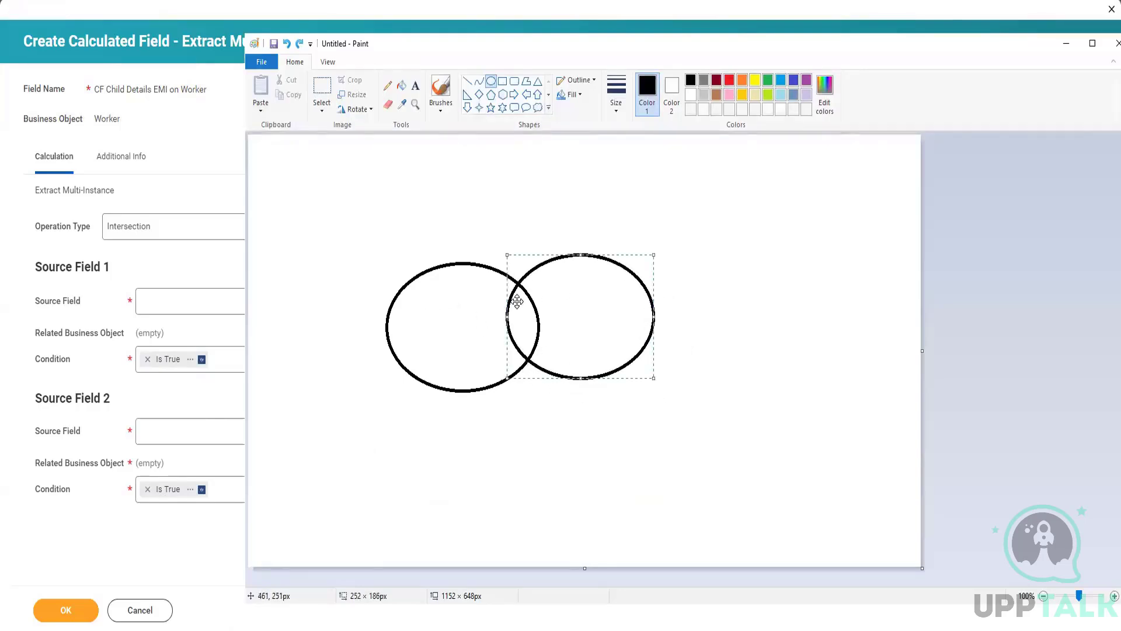
pyautogui.moveTo(518, 304); pyautogui.dragTo(497, 317)
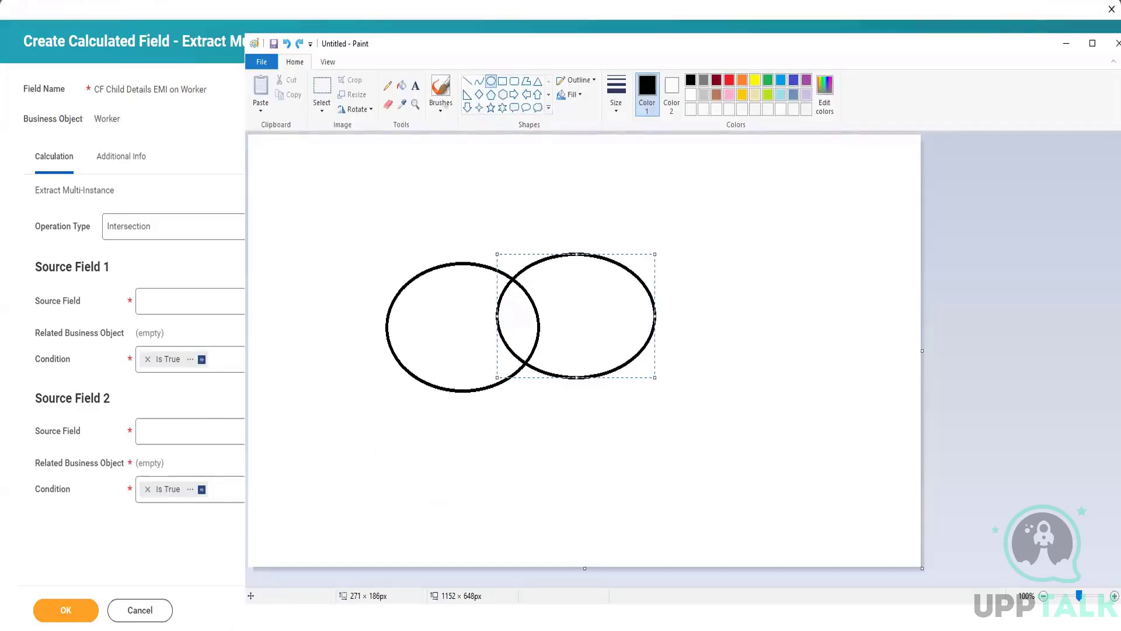
# Step: Fill the ellipses' overlap with orange, the rest of the first ellipse with grey and the rest of the second with blue
pyautogui.click(402, 85)
pyautogui.click(742, 80)
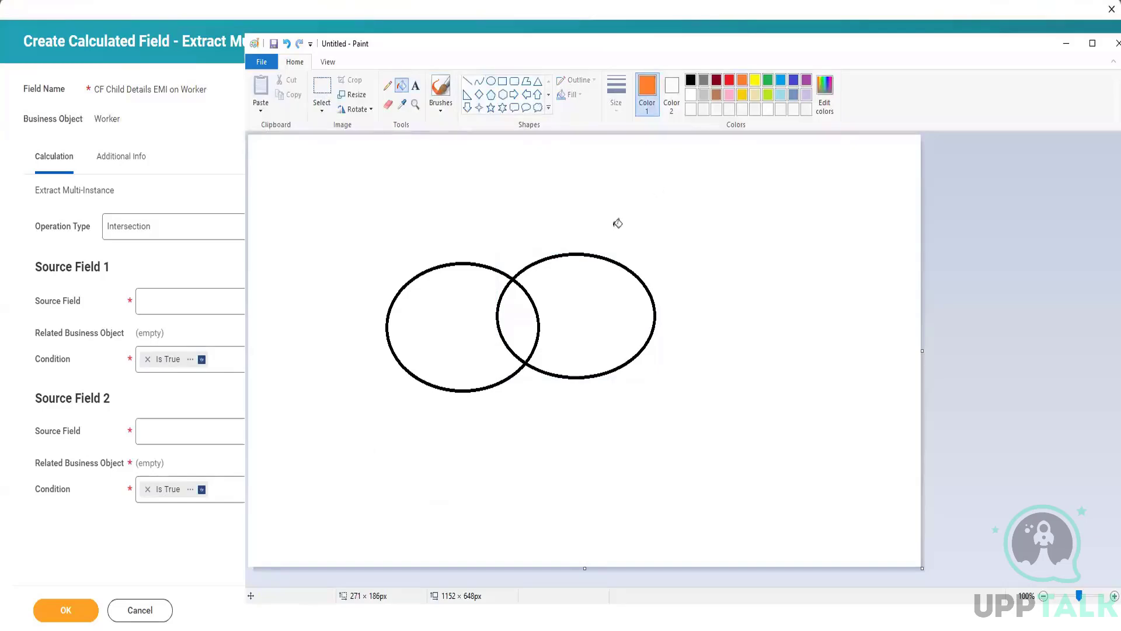
pyautogui.click(530, 312)
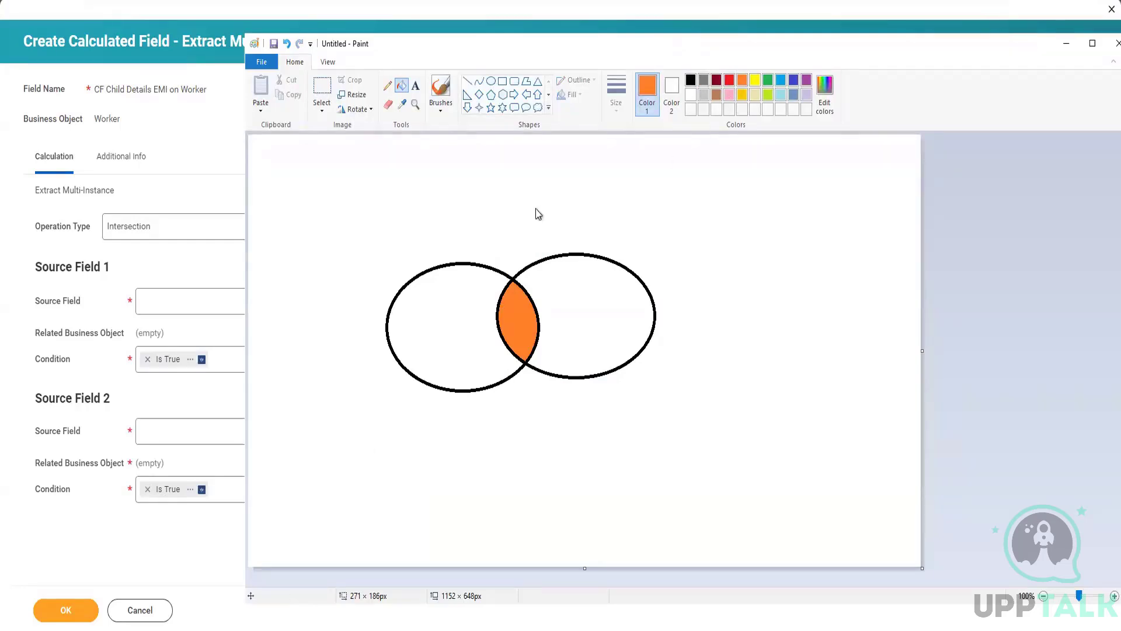
pyautogui.click(703, 80)
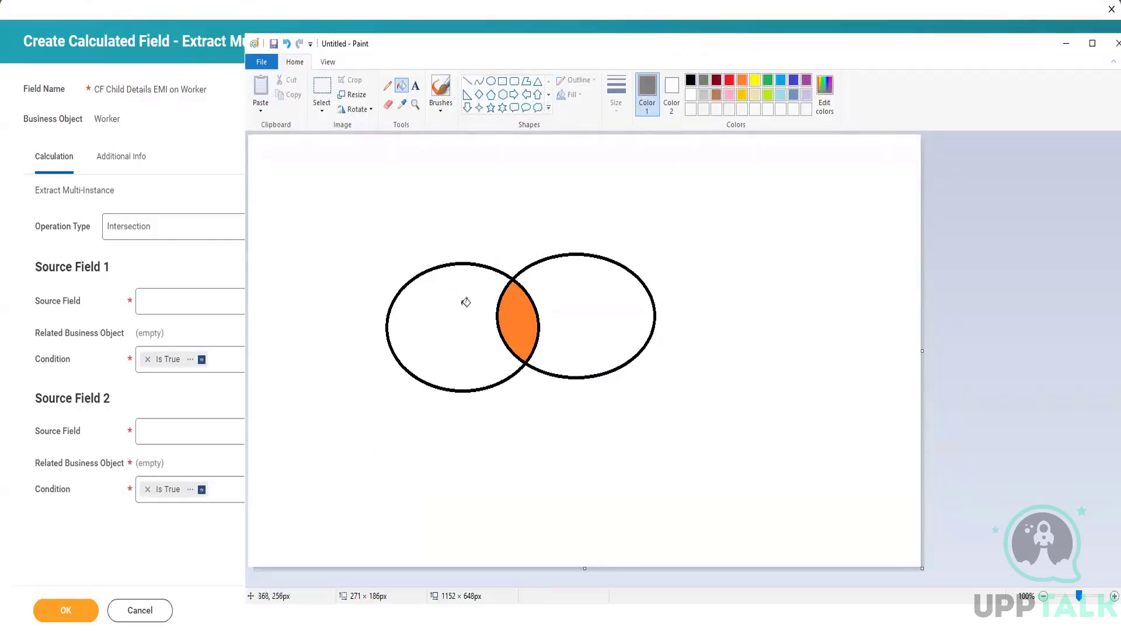
pyautogui.click(465, 301)
pyautogui.click(781, 80)
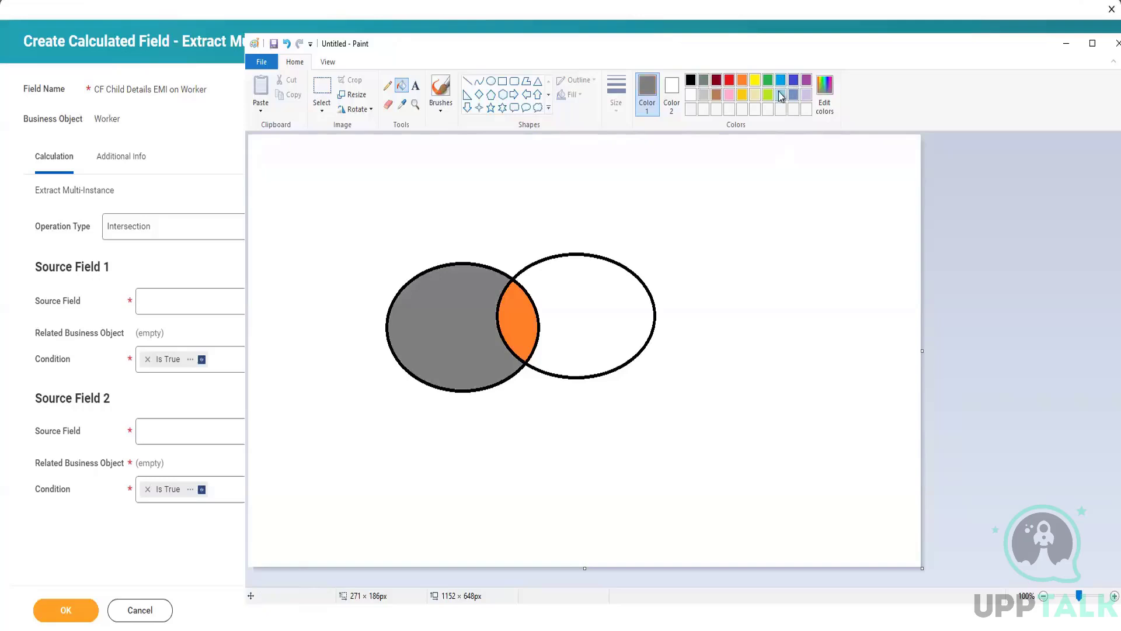
pyautogui.click(639, 290)
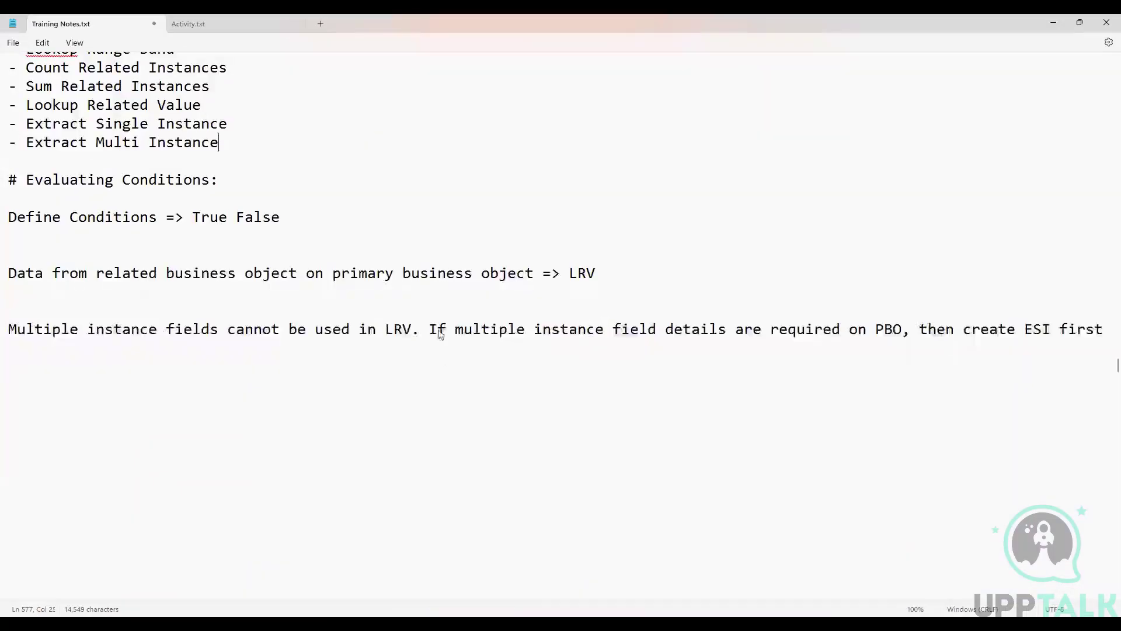
# Step: Add the heading "Operation types in EMI:" to Training Notes.txt, below the note about multiple instance fields
pyautogui.click(439, 328)
pyautogui.press('End')
pyautogui.press('Return')
pyautogui.press('Return')
pyautogui.write('Operation ')
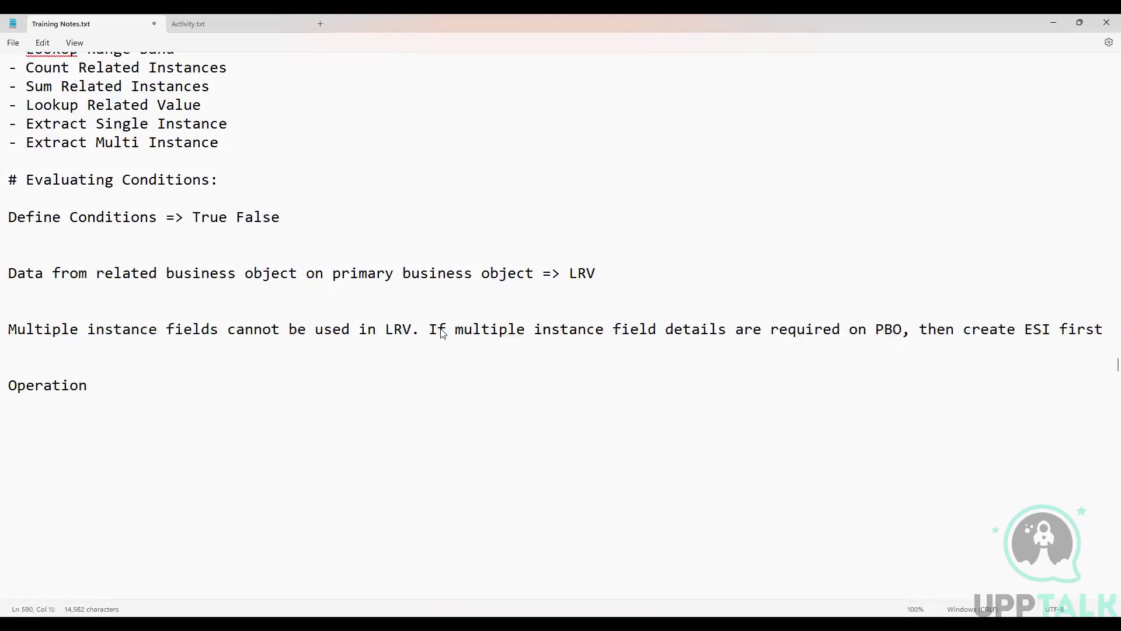
pyautogui.write('types in EMI:')
pyautogui.press('Return')
pyautogui.press('Return')
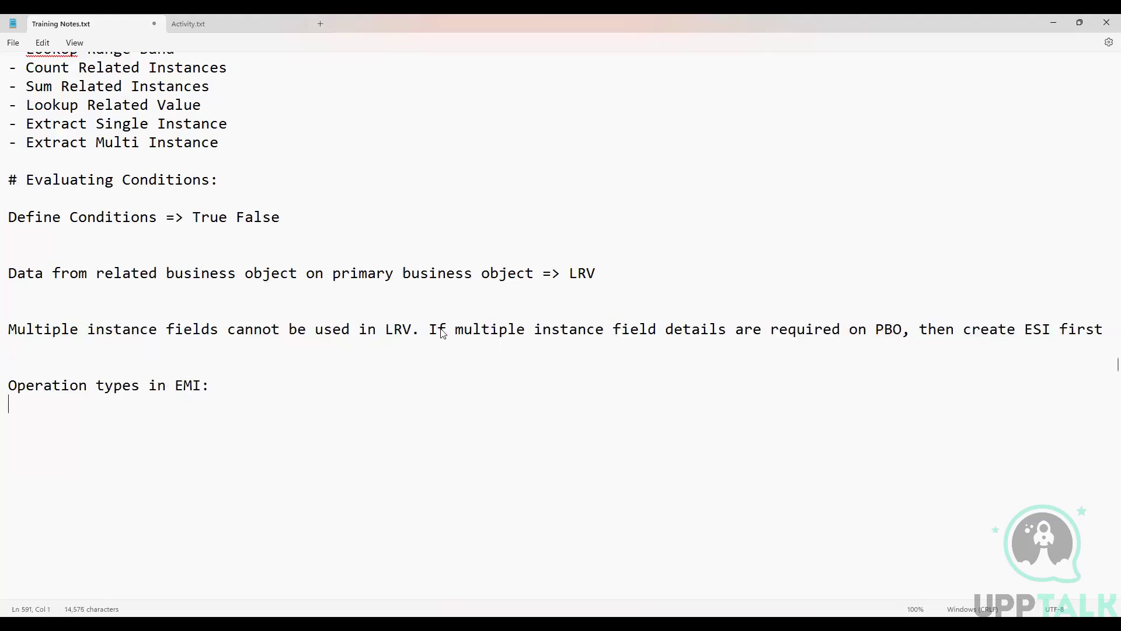
# Step: List "Subset:", "Intersection:", "Except:" and "Union:" on separate lines beneath the EMI operation types heading
pyautogui.write('Subse')
pyautogui.write('t')
pyautogui.write(': ')
pyautogui.write('Intersect')
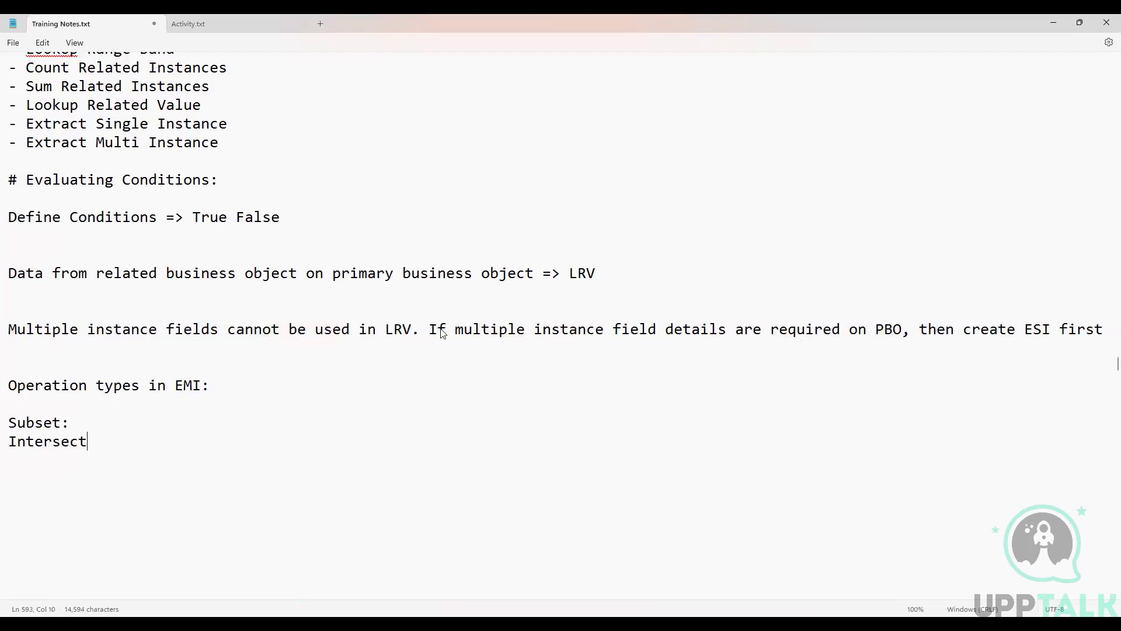
pyautogui.write('ion')
pyautogui.write('Except')
pyautogui.write('U')
pyautogui.write('ni')
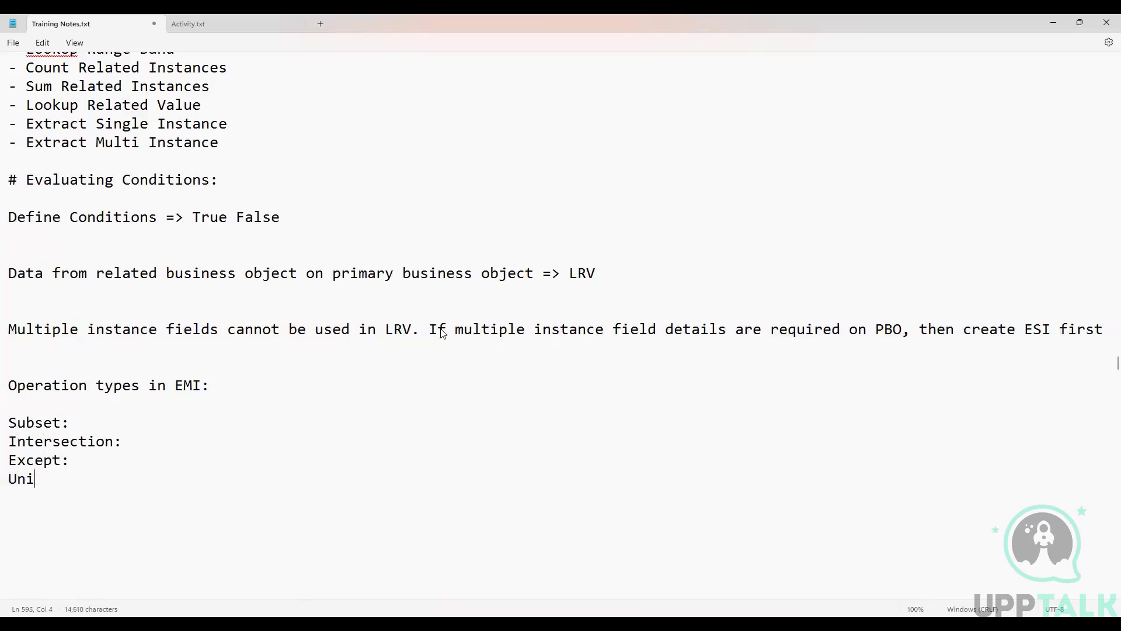
pyautogui.write('on:')
# Step: Return to Paint and clear all three areas of the overlapping ellipses by filling them with white
pyautogui.hotkey('alt', 'Tab')
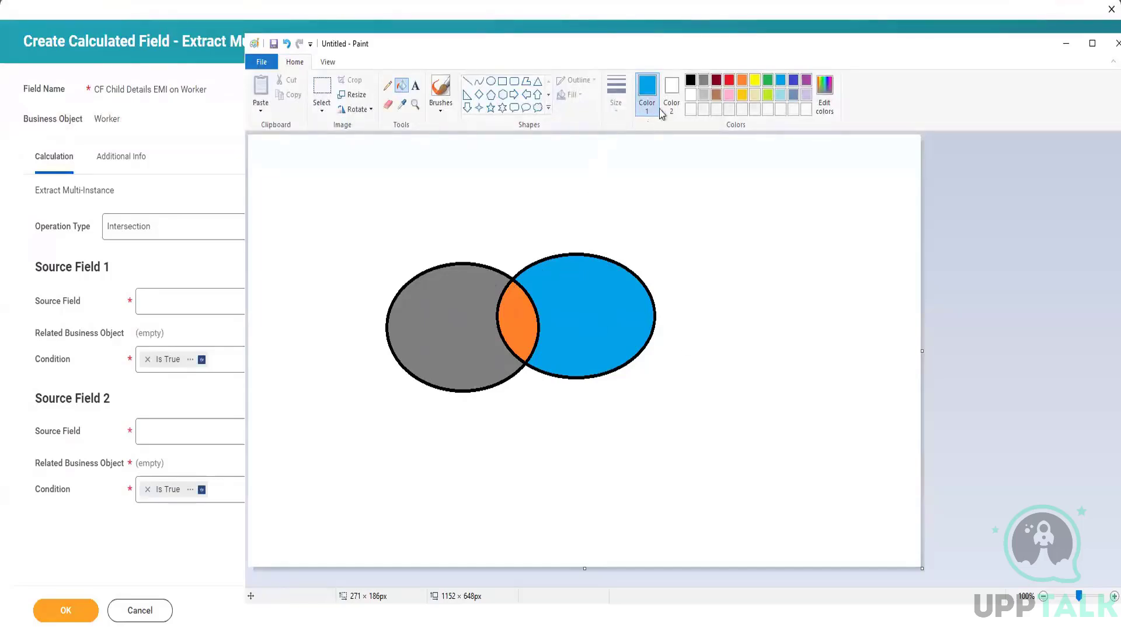
pyautogui.click(691, 95)
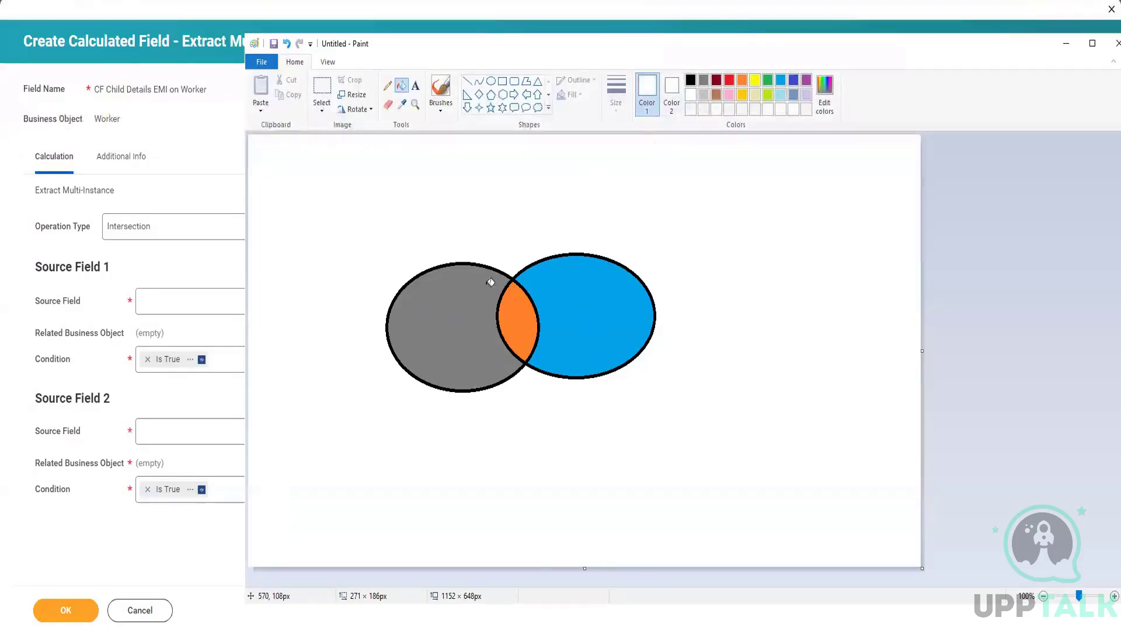
pyautogui.click(468, 307)
pyautogui.click(523, 311)
pyautogui.click(599, 324)
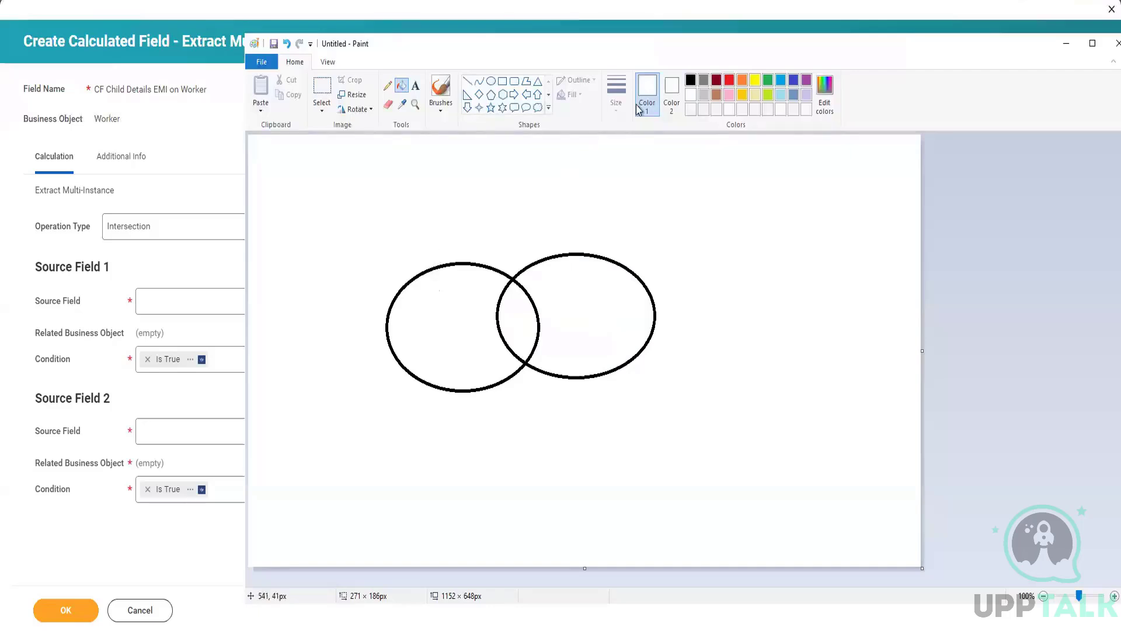
# Step: Fill the first ellipse's non-overlapping part with grey and the whole second ellipse, including the overlap, with green
pyautogui.click(703, 80)
pyautogui.click(459, 299)
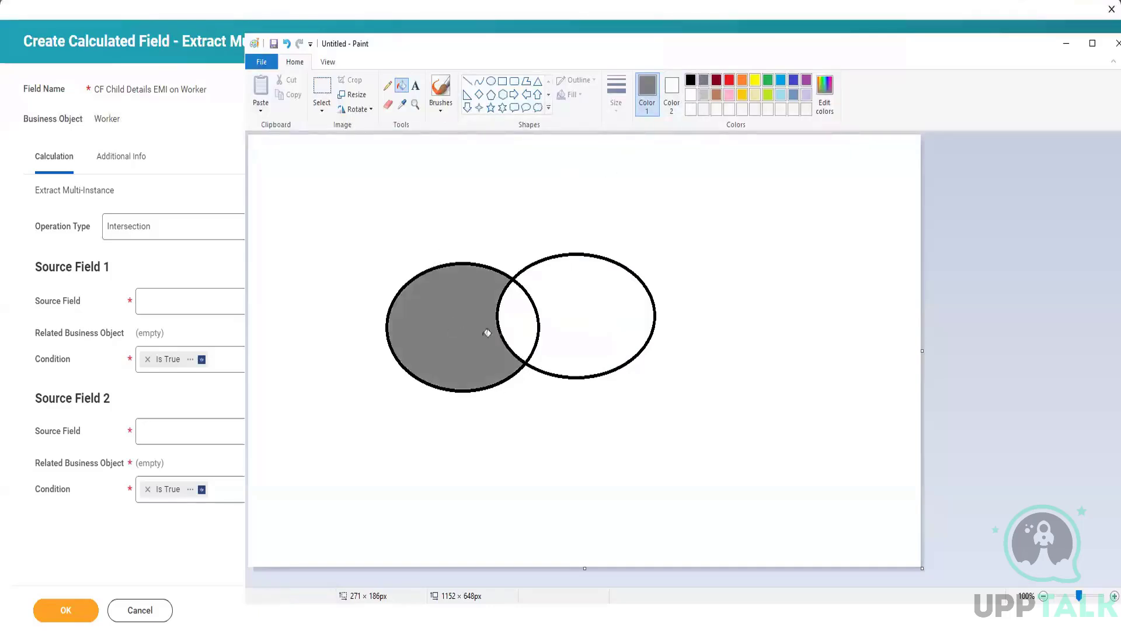
pyautogui.click(769, 80)
pyautogui.click(523, 301)
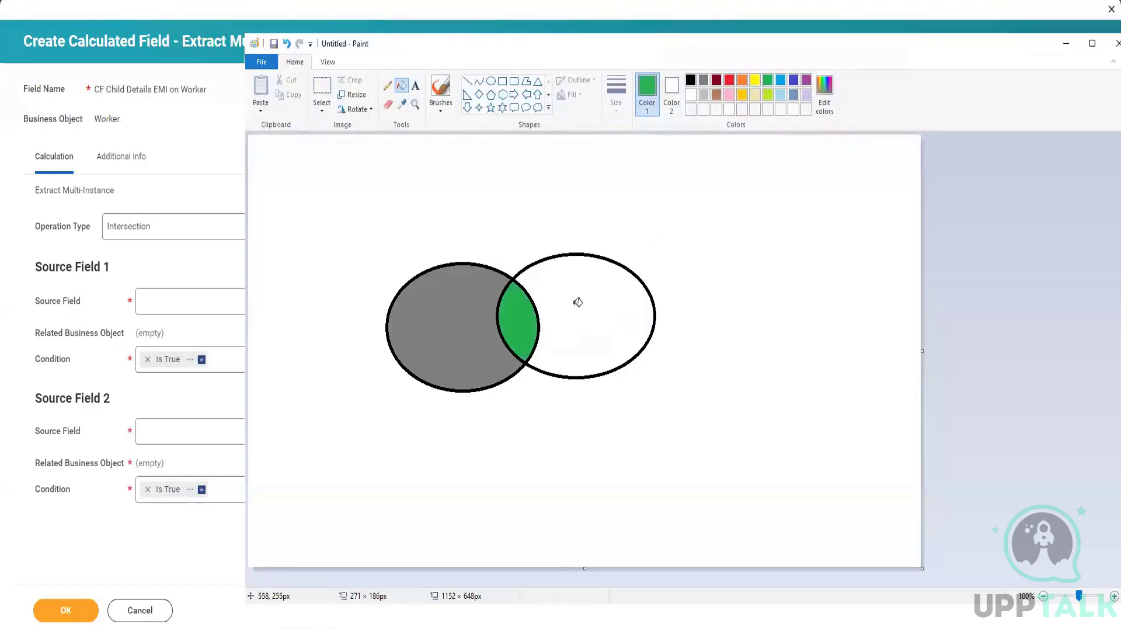
pyautogui.click(578, 302)
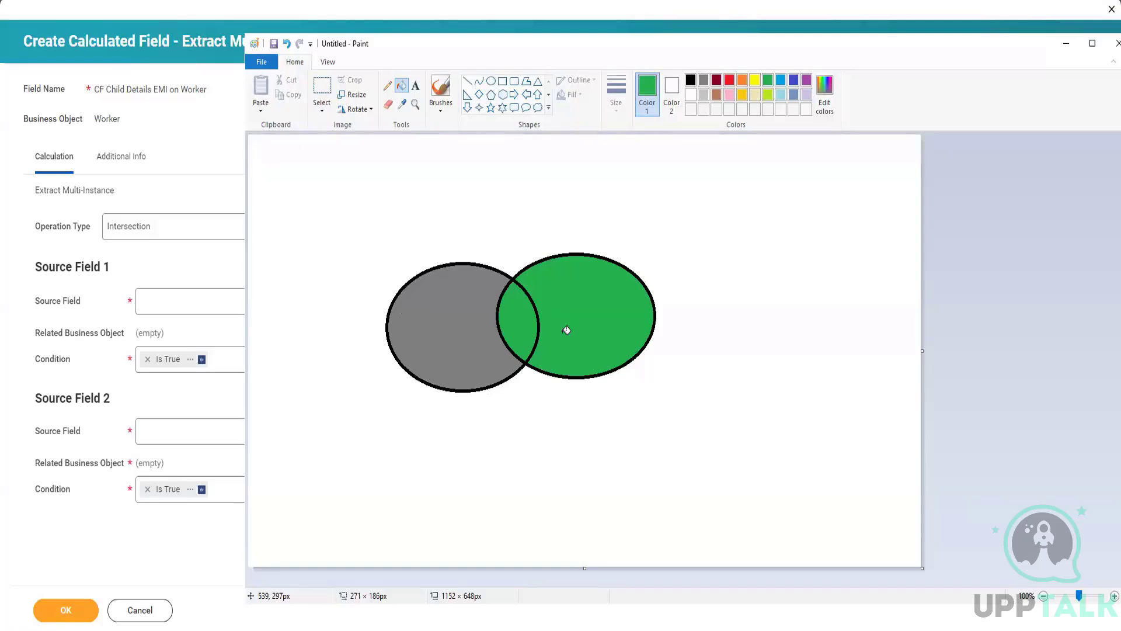
# Step: Fill the grey area and both green areas of the ellipses with white again
pyautogui.click(691, 95)
pyautogui.click(463, 338)
pyautogui.click(518, 325)
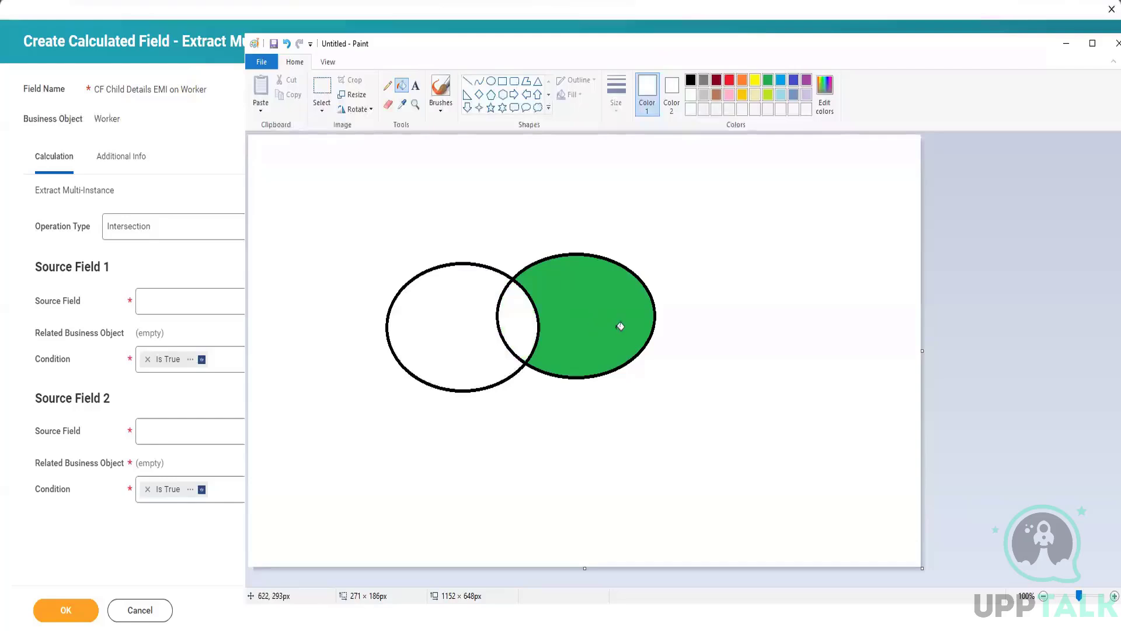
pyautogui.click(620, 326)
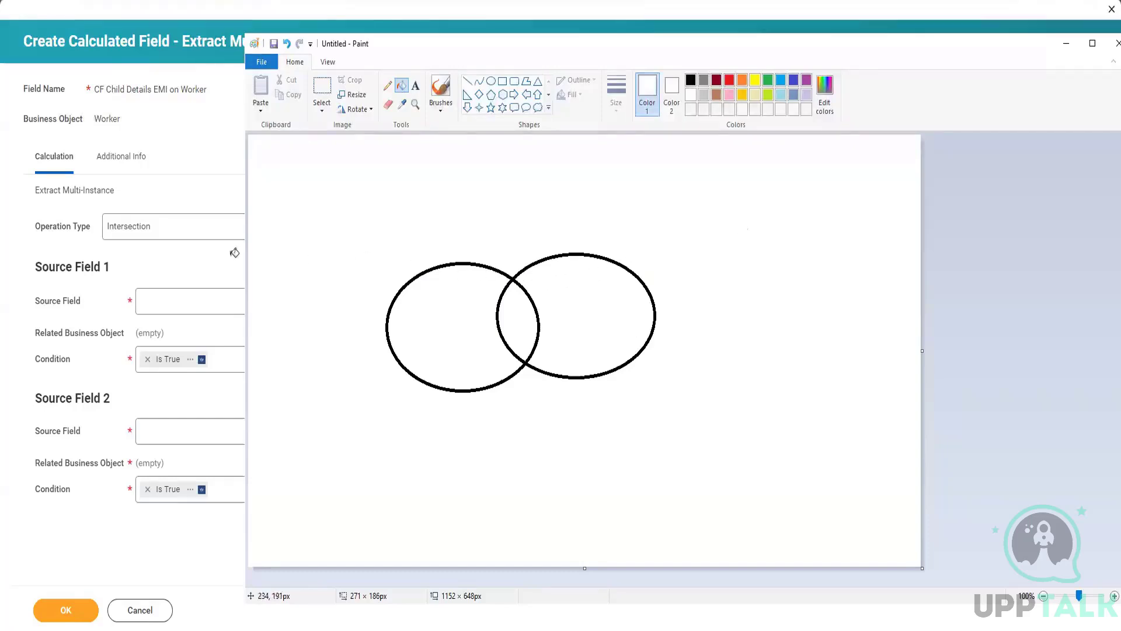
# Step: Return to the Workday calculated field, try the Except operation type and switch the operation type to Union
pyautogui.click(220, 233)
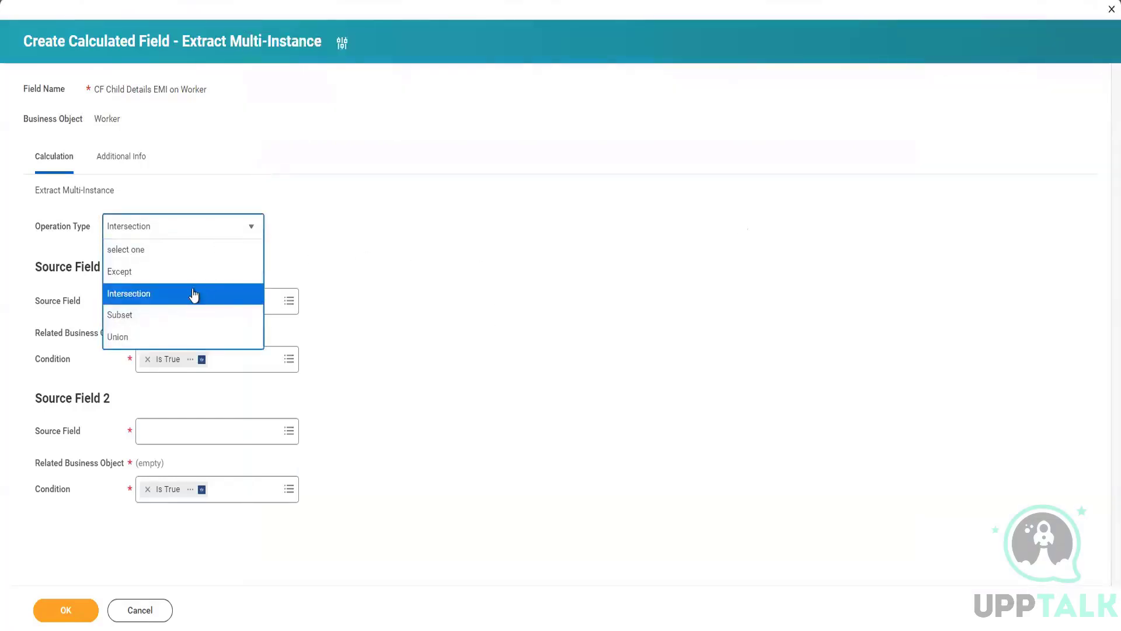
pyautogui.click(193, 272)
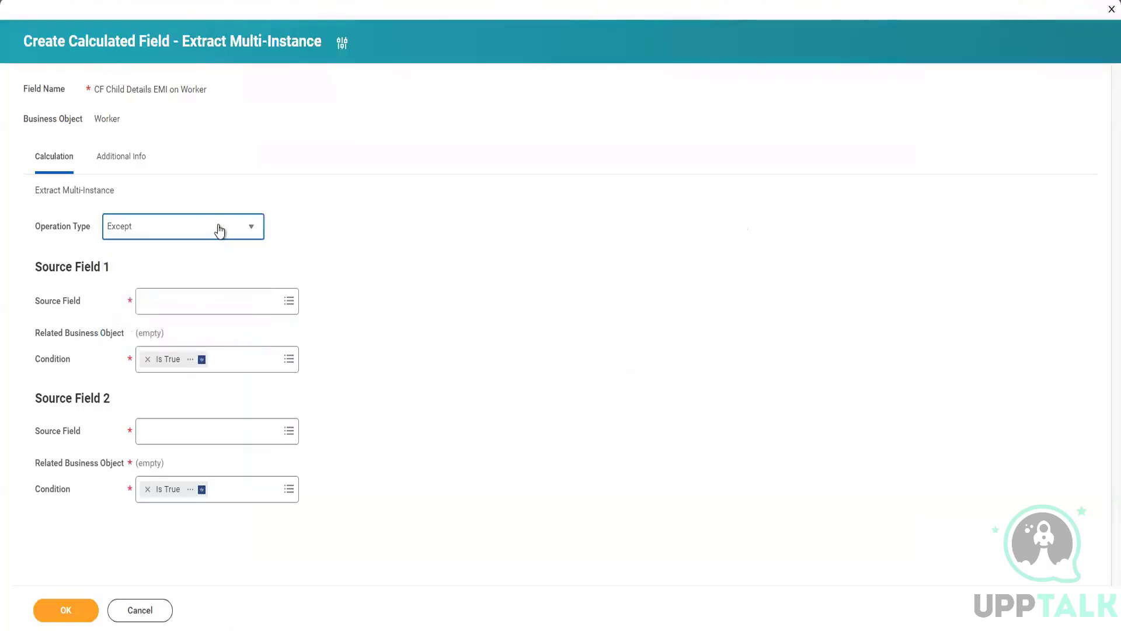
pyautogui.click(218, 233)
pyautogui.click(157, 338)
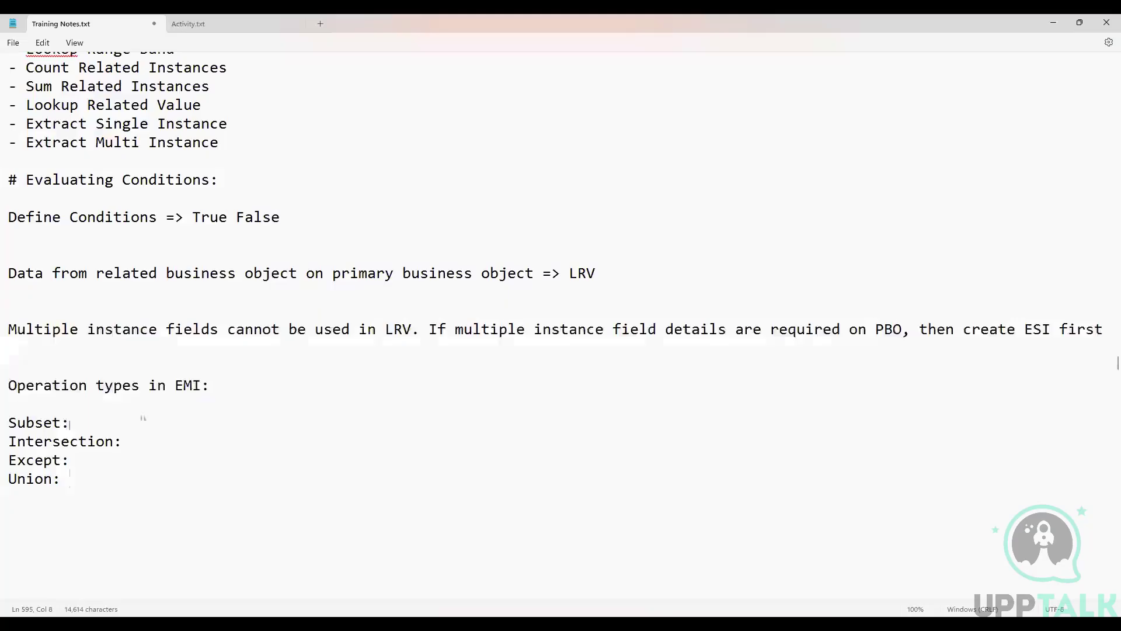
# Step: In the training notes, make room above the Subset line and add "Employee location: USA, AUS, IND"
pyautogui.click(423, 402)
pyautogui.press('Return')
pyautogui.press('Return')
pyautogui.press('Return')
pyautogui.press('Return')
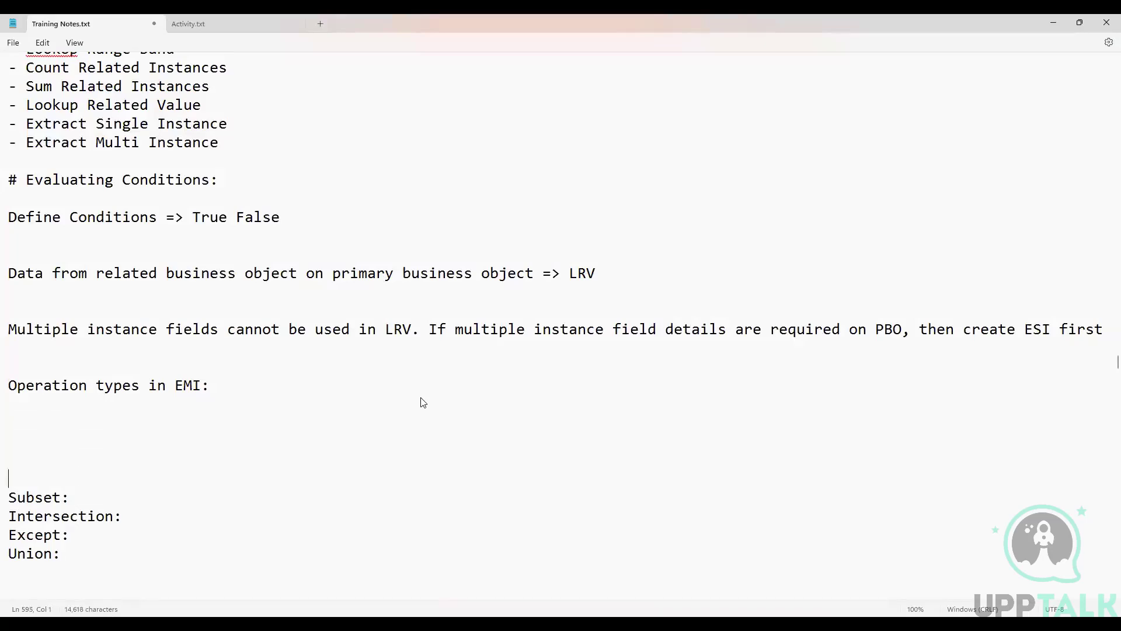
pyautogui.scroll(-1, 320, 385)
pyautogui.scroll(-3, 320, 385)
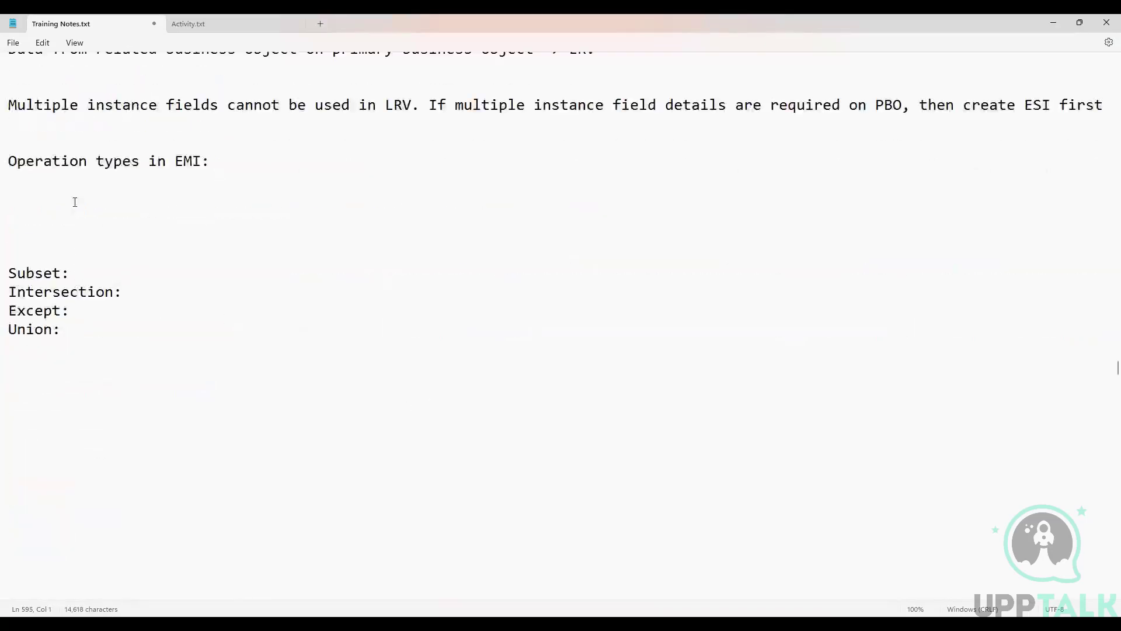
pyautogui.press('Up')
pyautogui.press('Up')
pyautogui.write('Employee location: UA')
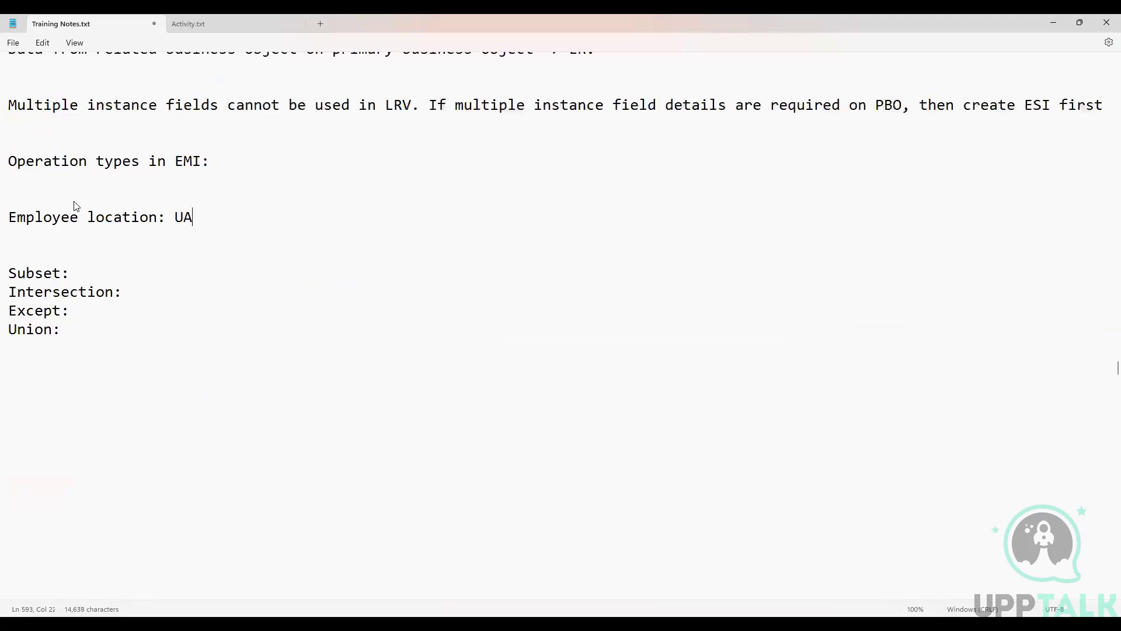
pyautogui.press('BackSpace')
pyautogui.write('SA, AUS, IND')
# Step: Add the line "Employee's hire date: >01/01/2024 or <01/01/2024" below the employee location line
pyautogui.press('Return')
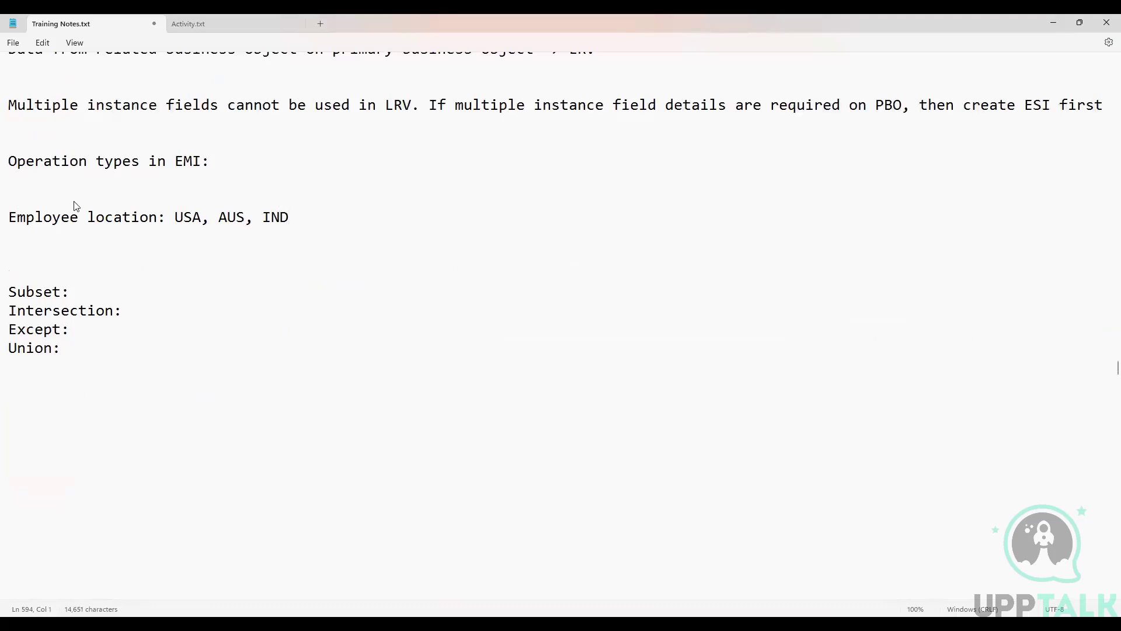
pyautogui.write("Employee's hire date")
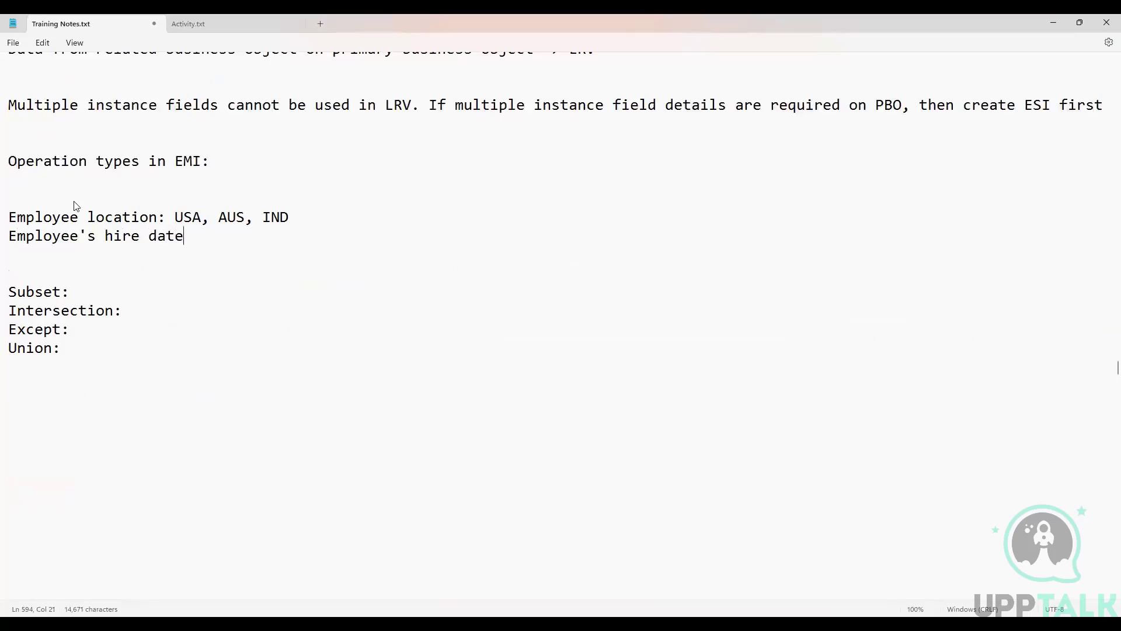
pyautogui.write(': >01/01/2024 or <')
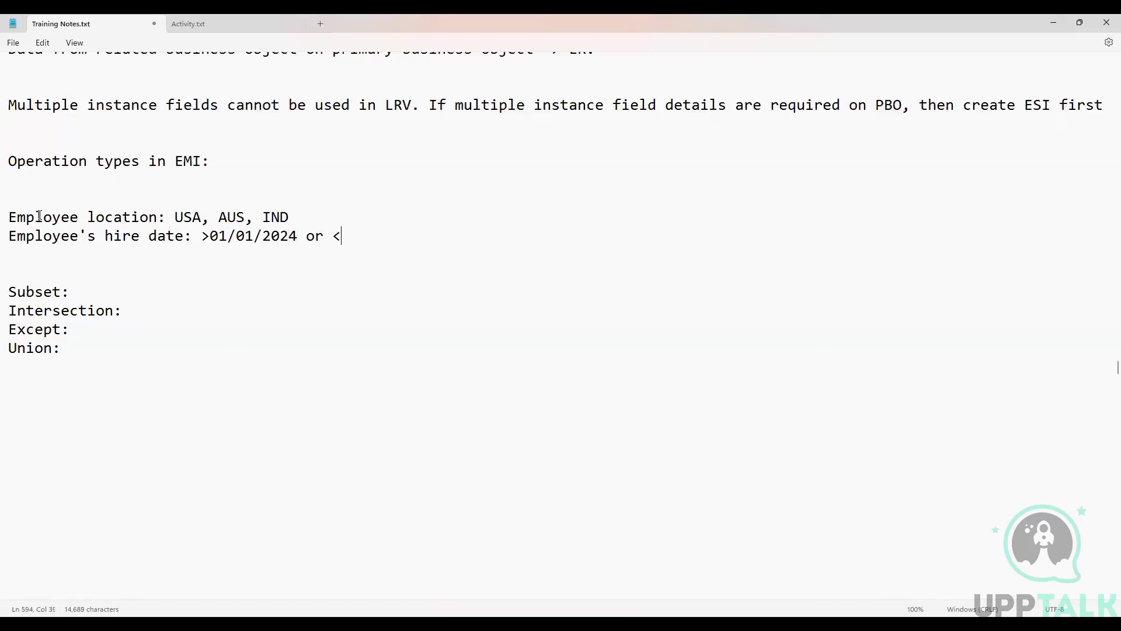
pyautogui.write('01/01/2024')
# Step: Complete the Subset line with "Emp from location USA" and select its "Subset:" label
pyautogui.click(111, 293)
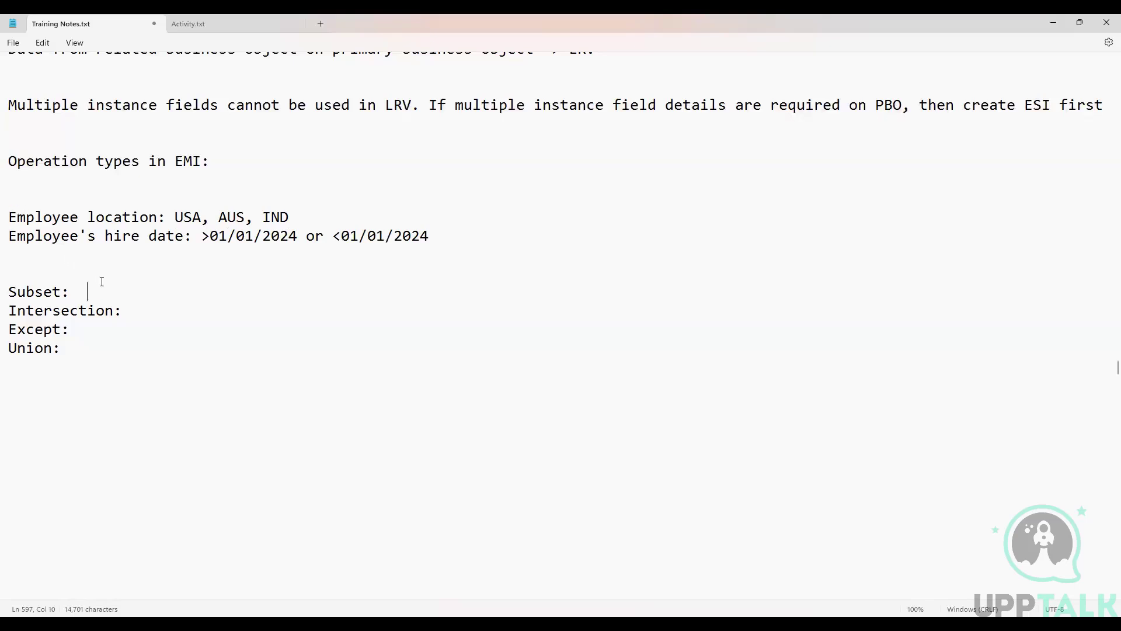
pyautogui.write('Emp from location ')
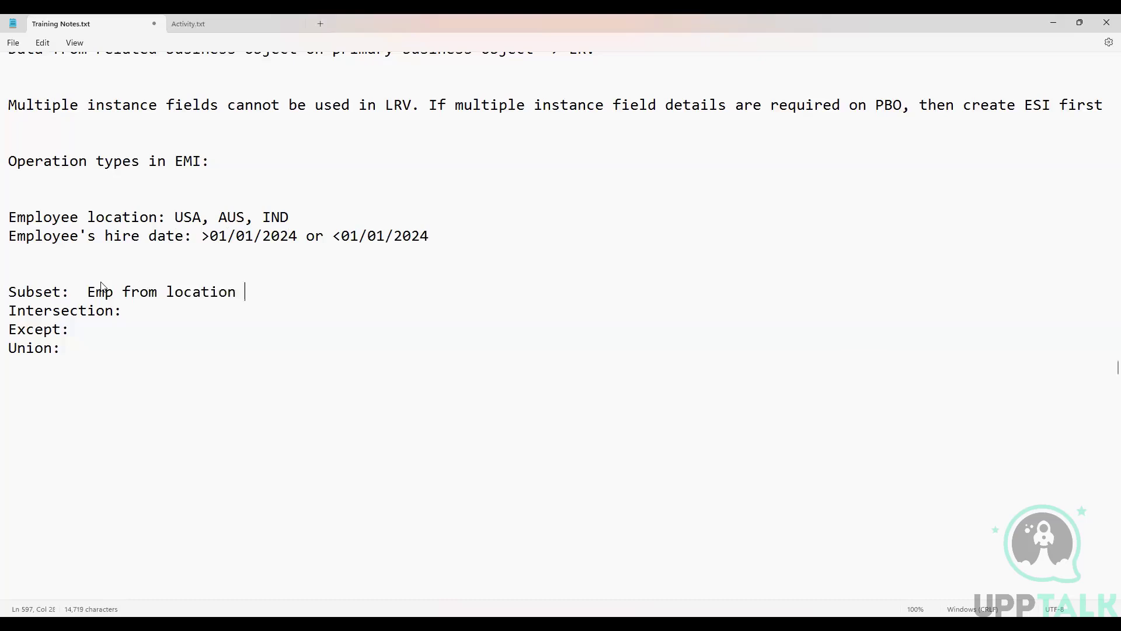
pyautogui.write('USA')
pyautogui.hotkey('ctrl', 'Left')
pyautogui.hotkey('ctrl', 'Left')
pyautogui.hotkey('ctrl', 'Left')
pyautogui.hotkey('ctrl', 'Left')
pyautogui.hotkey('shift', 'Home')
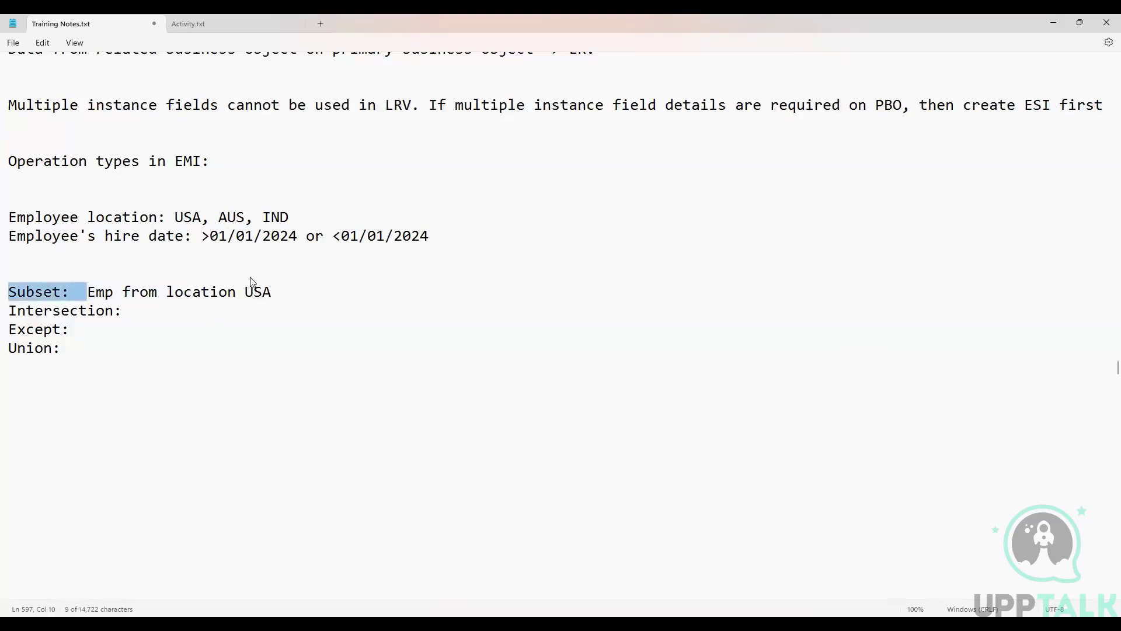
# Step: Highlight the Subset example text and the employee location line it refers to
pyautogui.hotkey('shift', 'Down')
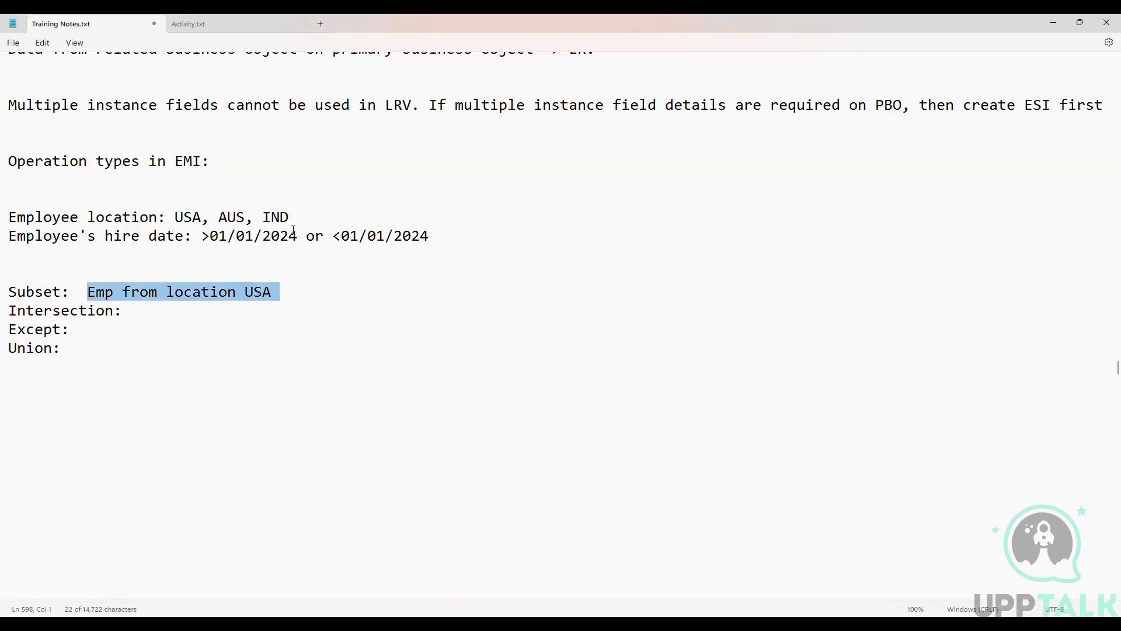
pyautogui.moveTo(219, 217); pyautogui.dragTo(301, 220)
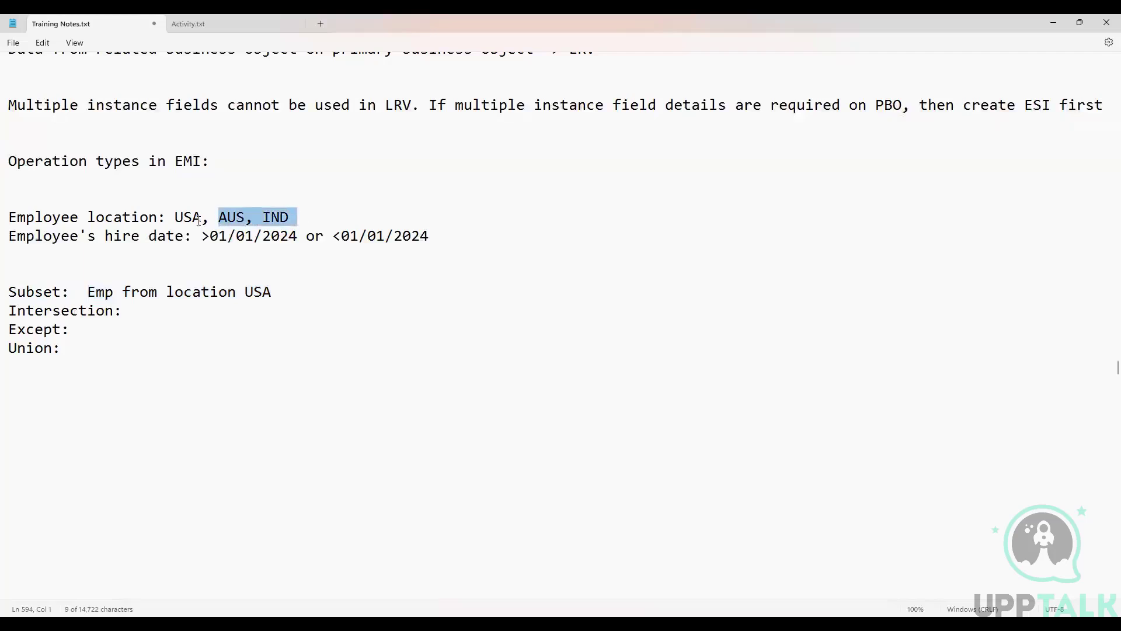
pyautogui.moveTo(284, 290); pyautogui.dragTo(140, 292)
pyautogui.moveTo(320, 217); pyautogui.dragTo(8, 217)
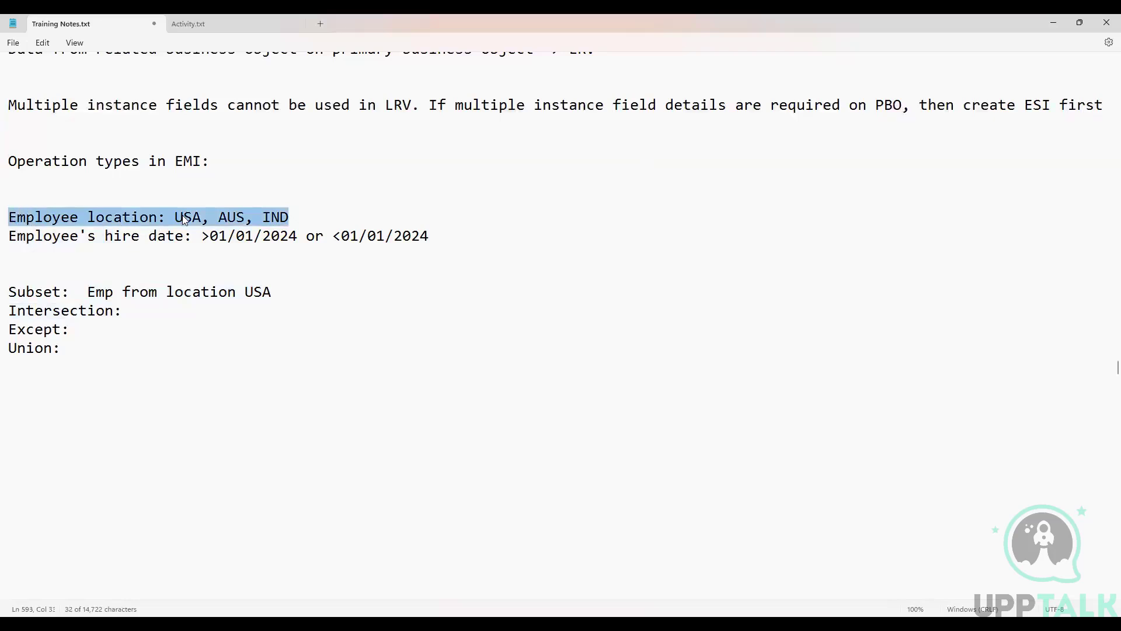
# Step: Complete the Intersection line with 'Employee location = USA "AND" Hire Date >= 01/01/2024' and highlight its condition and label
pyautogui.click(284, 290)
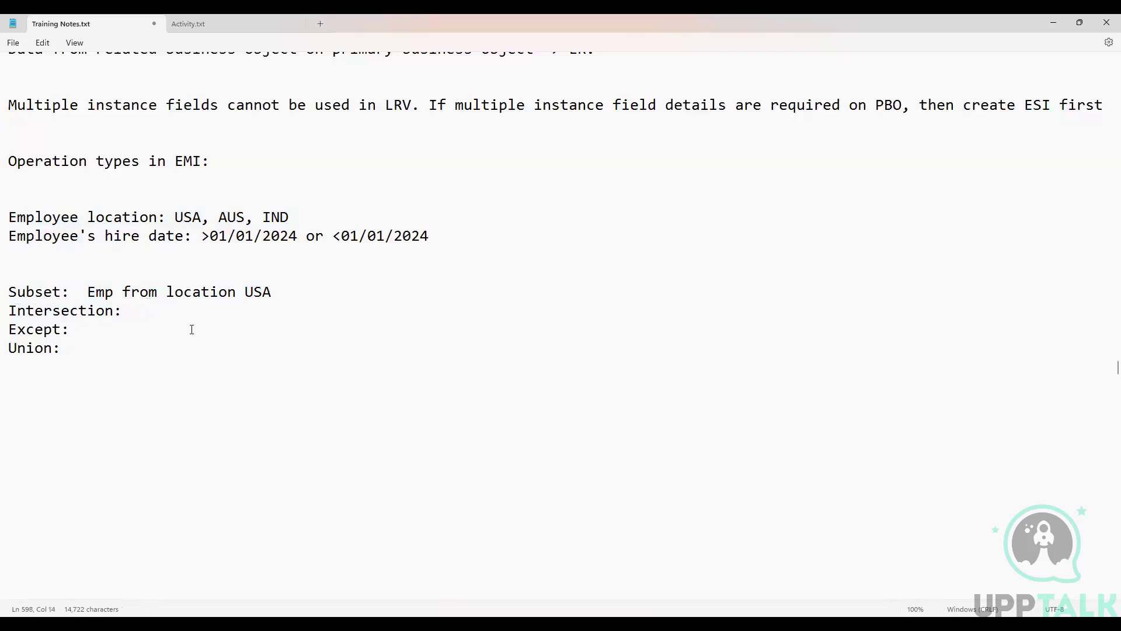
pyautogui.write('Employee')
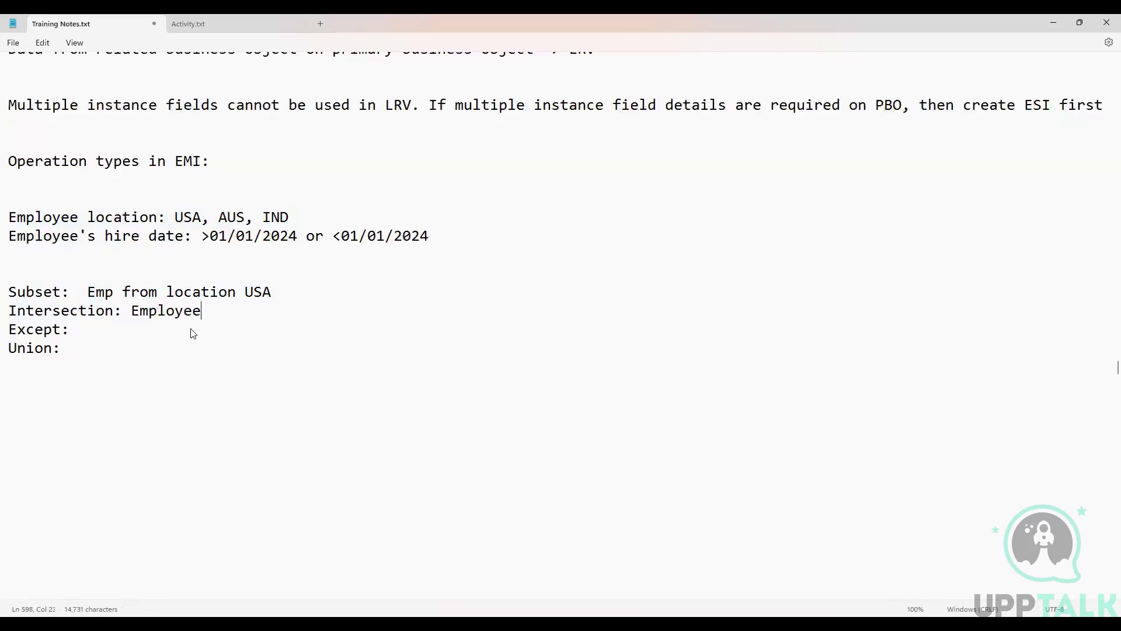
pyautogui.write('tion = USA')
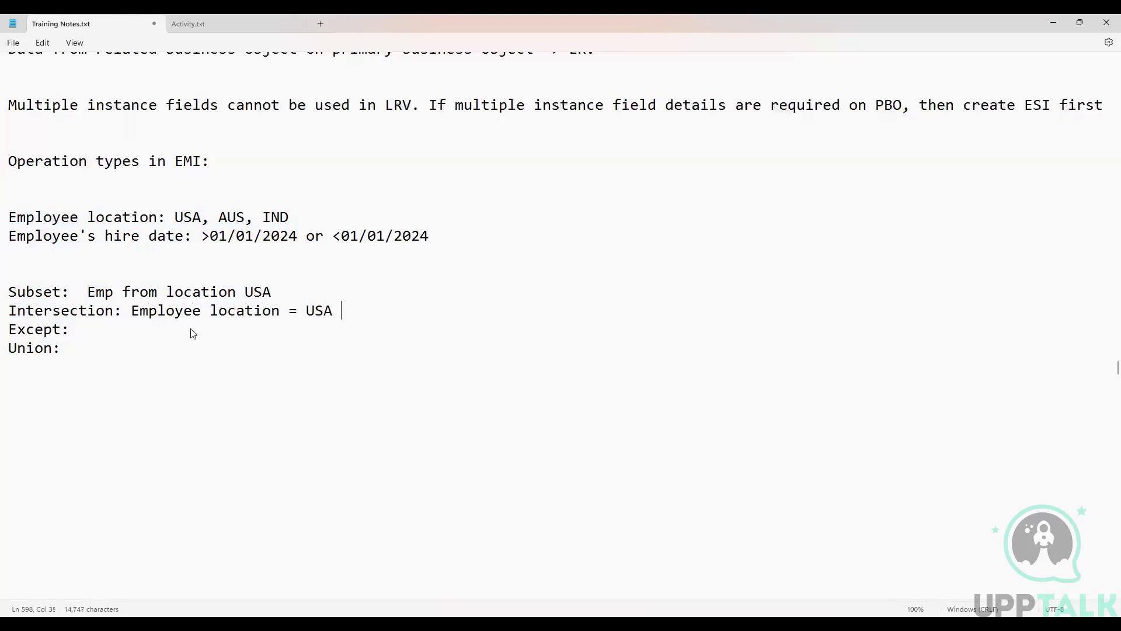
pyautogui.write(' "AND" Hire Date')
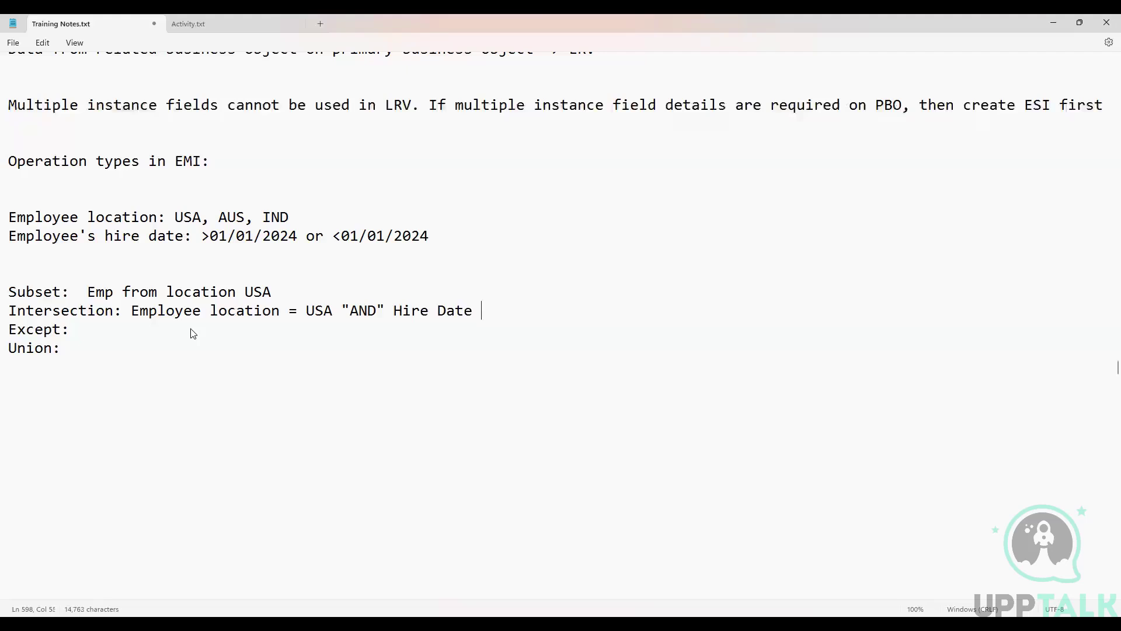
pyautogui.write(' >')
pyautogui.write('= ""')
pyautogui.press('BackSpace')
pyautogui.press('BackSpace')
pyautogui.write('01/01/2024')
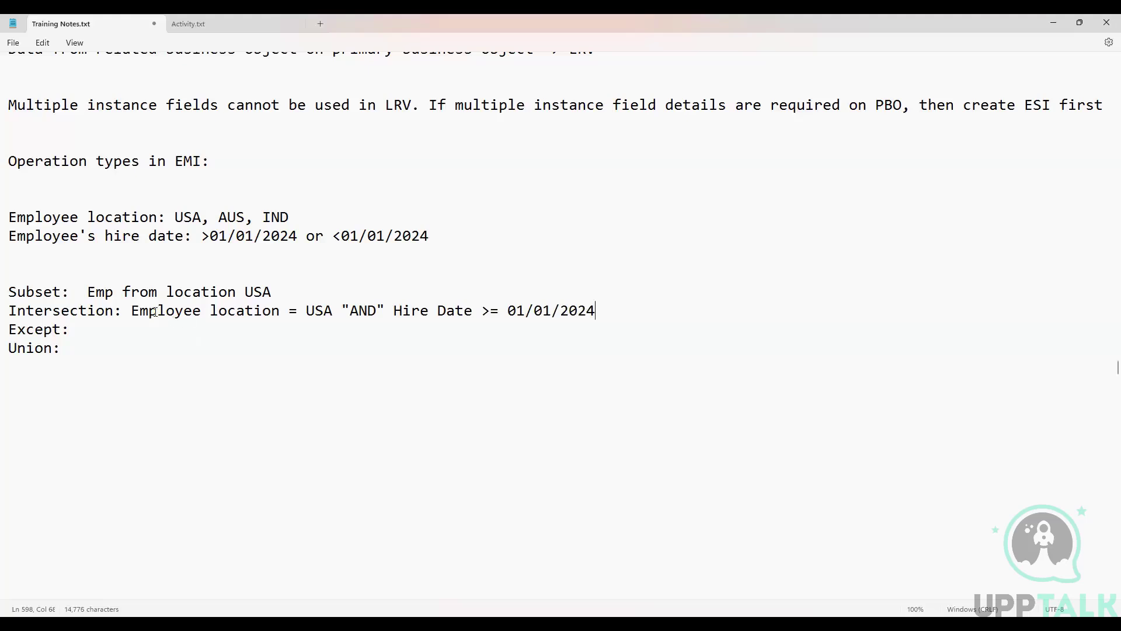
pyautogui.moveTo(135, 309); pyautogui.dragTo(614, 308)
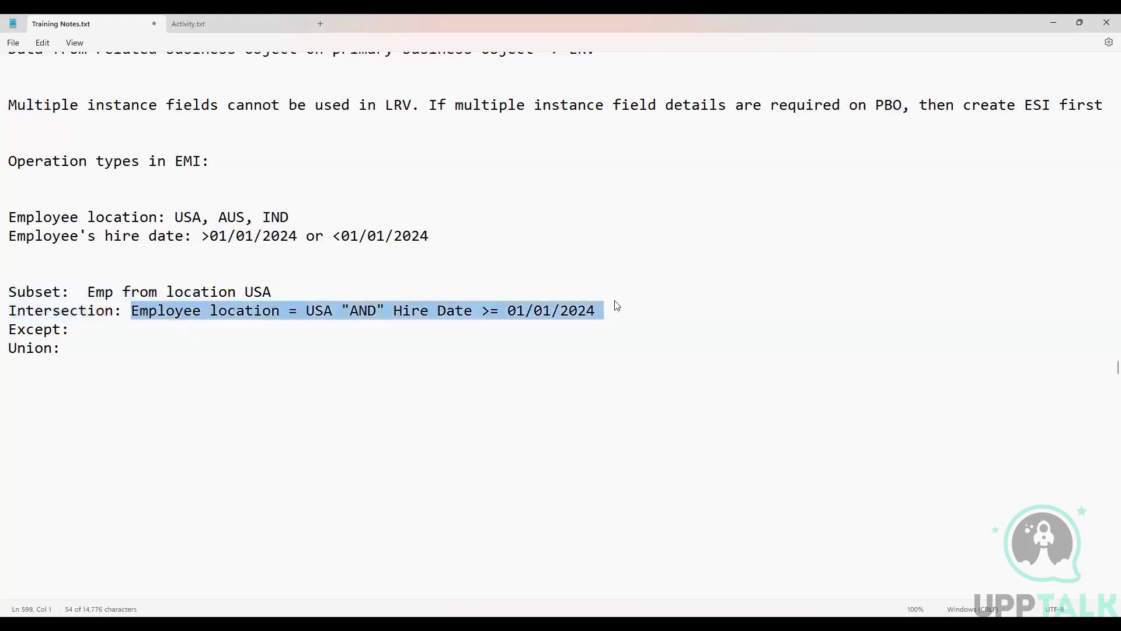
pyautogui.click(11, 312)
pyautogui.moveTo(11, 313); pyautogui.dragTo(130, 314)
pyautogui.click(166, 311)
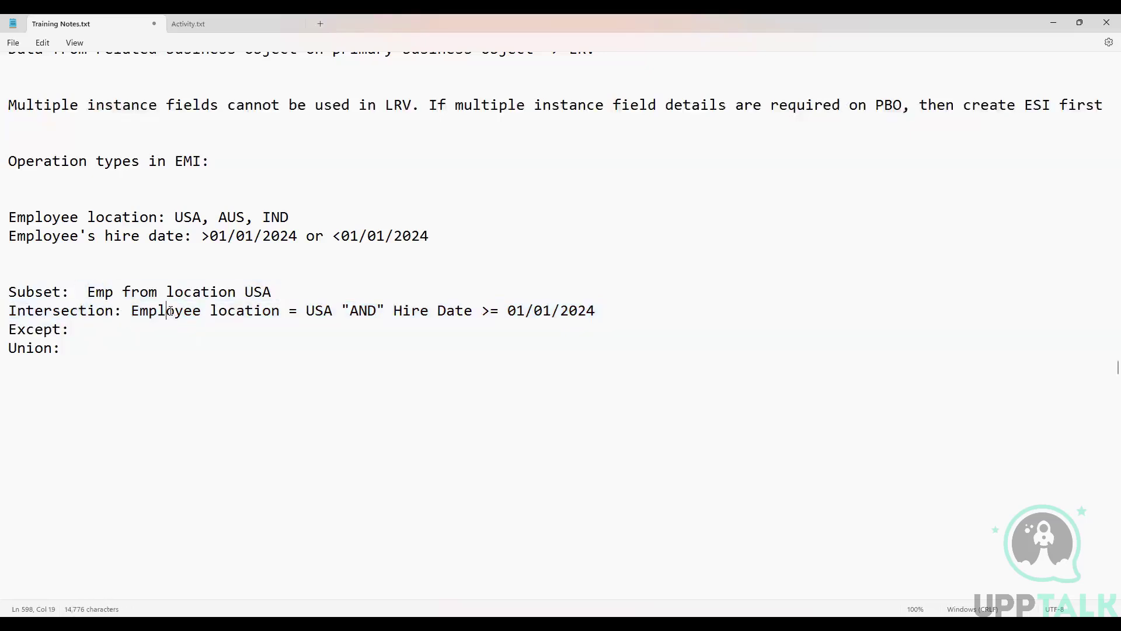
# Step: Complete the Except line with 'Emp location Is USA but hire date not >= 01/01/2024' and highlight its two conditions
pyautogui.click(88, 329)
pyautogui.write('Emp location')
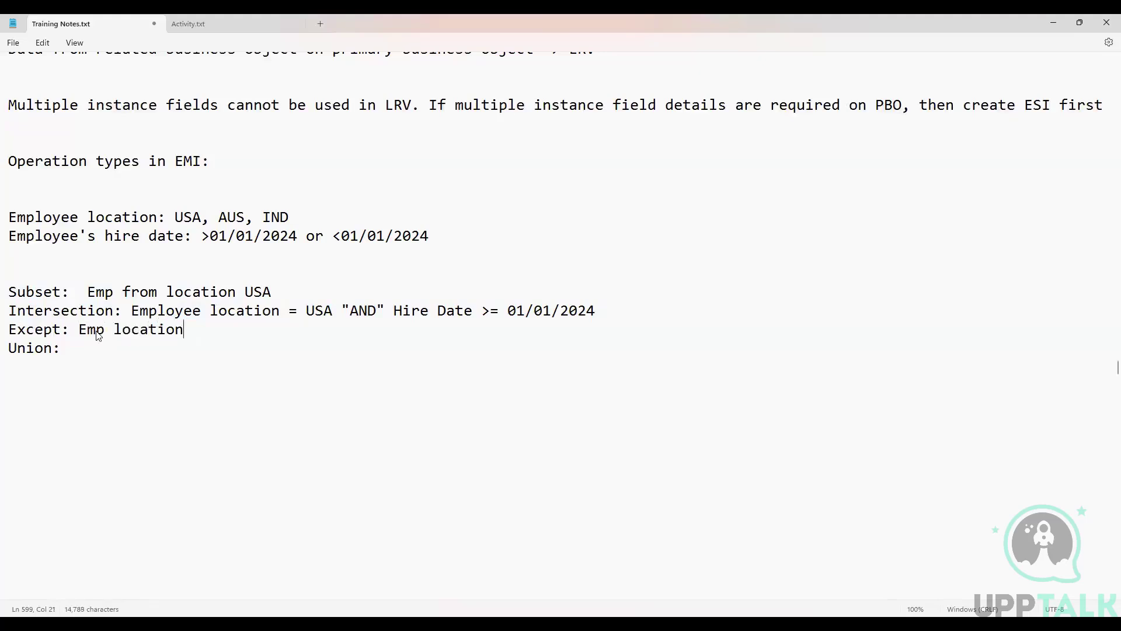
pyautogui.write(' IS U')
pyautogui.press('BackSpace')
pyautogui.press('BackSpace')
pyautogui.press('BackSpace')
pyautogui.write('s USA but hire date')
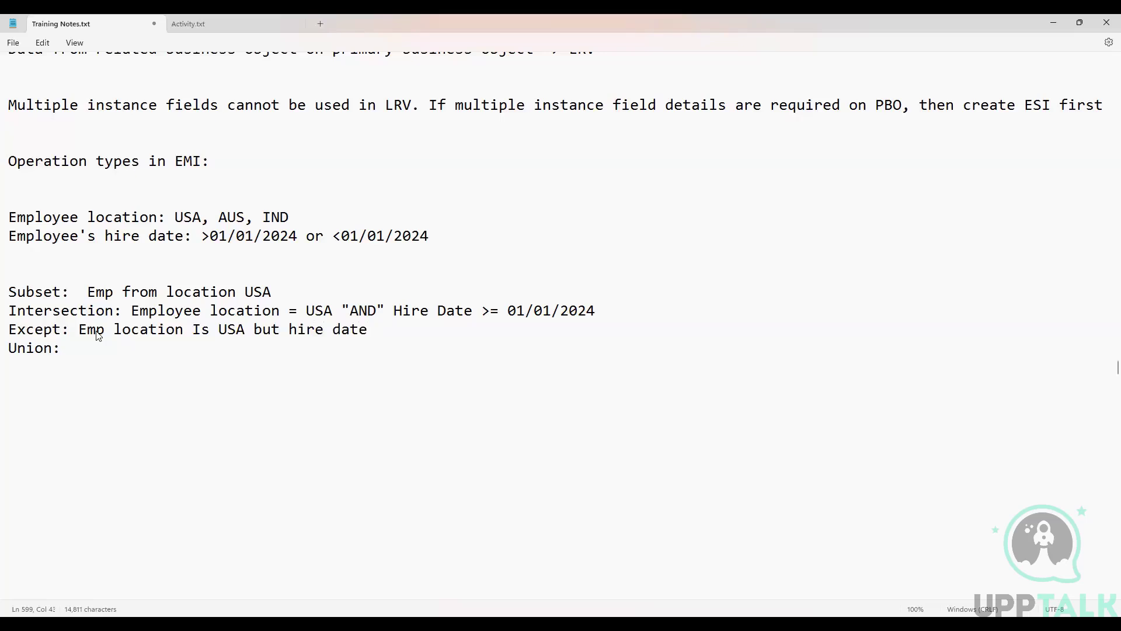
pyautogui.write('not >= 01/01/2024')
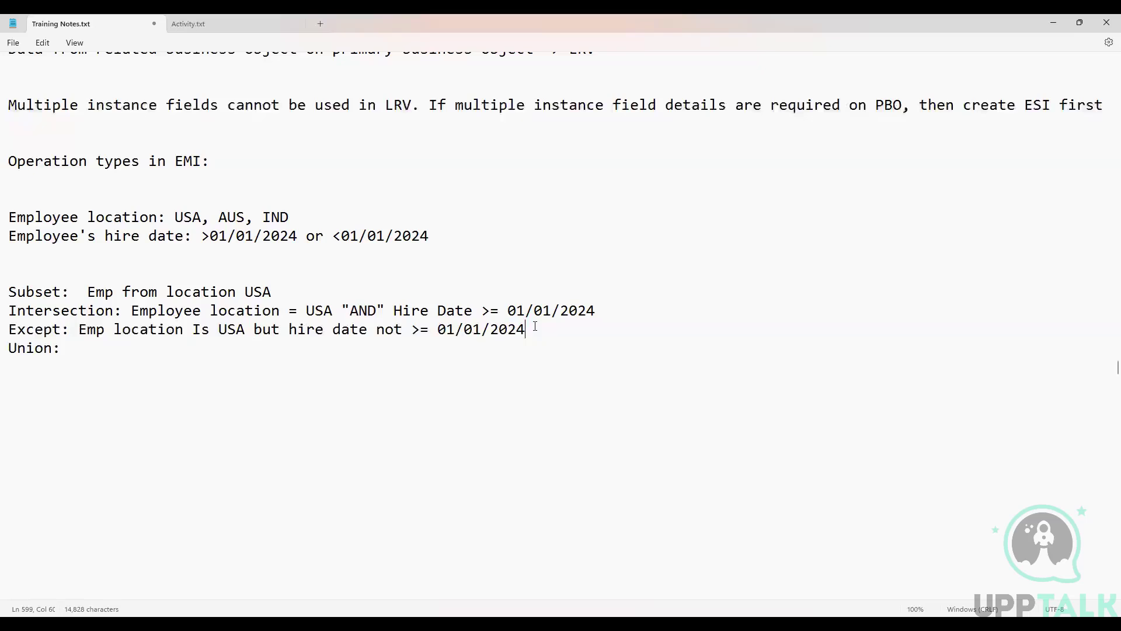
pyautogui.moveTo(79, 329); pyautogui.dragTo(536, 330)
pyautogui.click(290, 330)
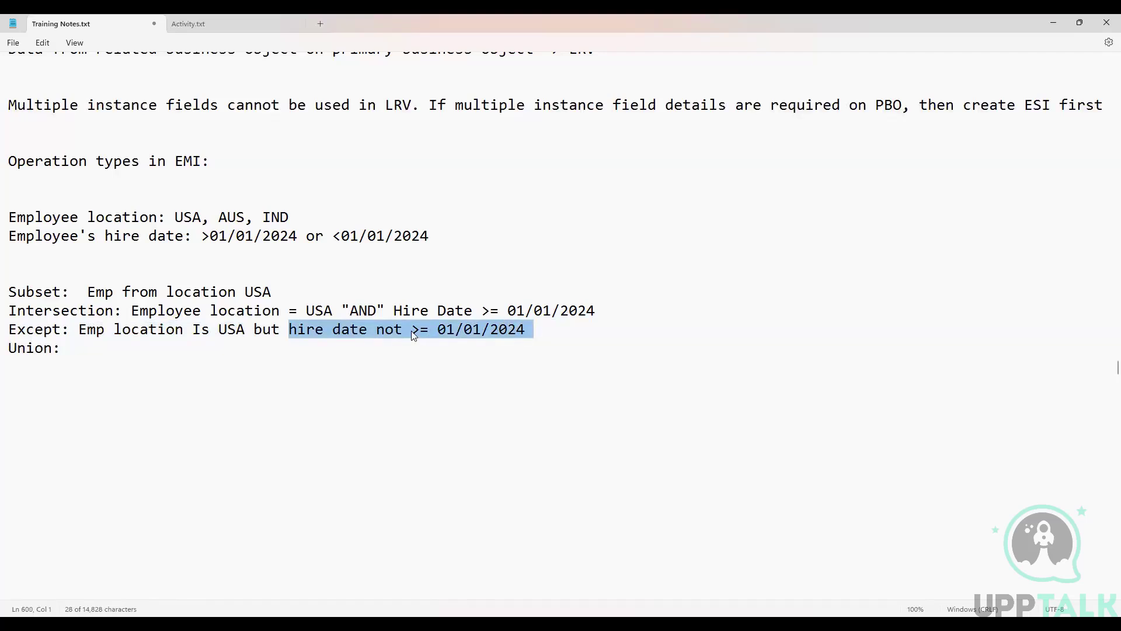
pyautogui.click(121, 334)
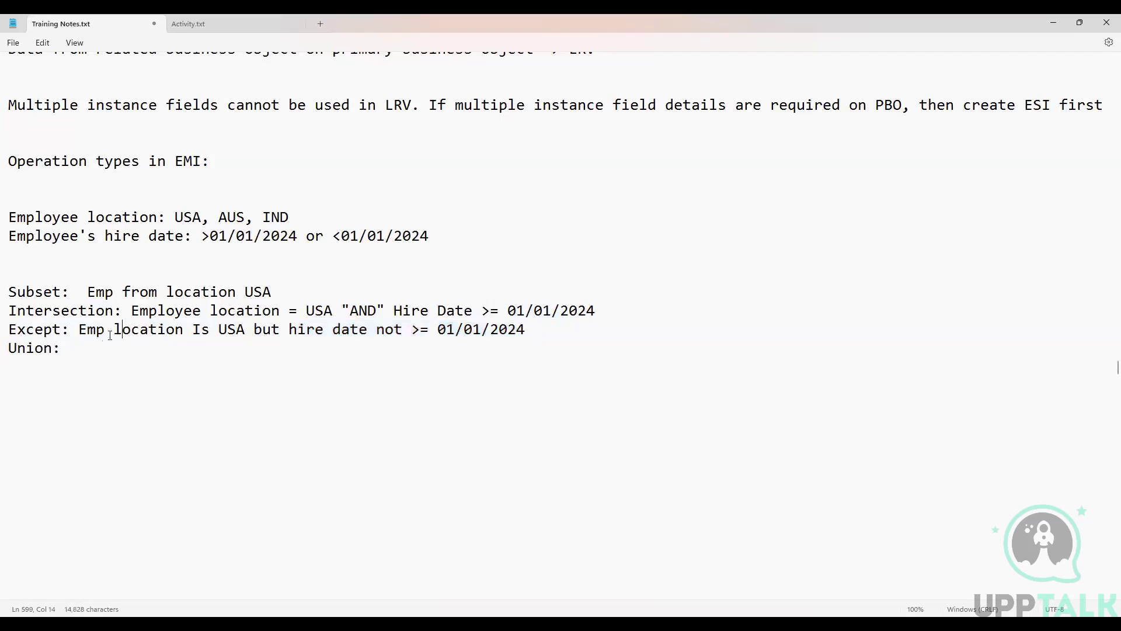
pyautogui.click(80, 330)
pyautogui.moveTo(80, 330); pyautogui.dragTo(244, 330)
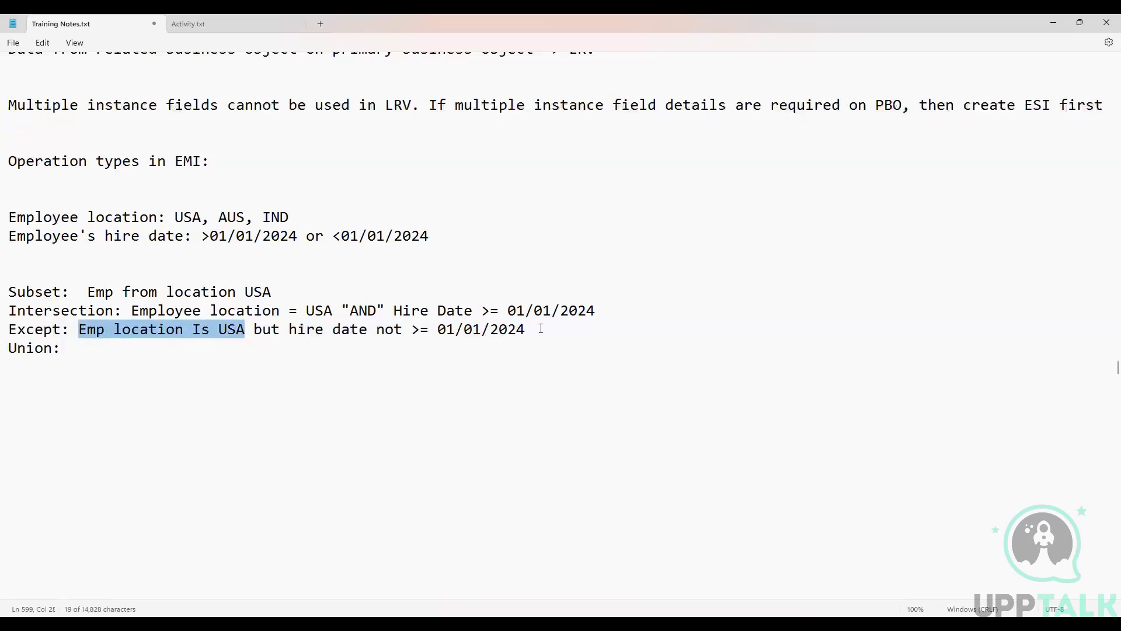
# Step: Complete the Union line with 'Employee belongs to USA "OR" Hire Date >= 01/01/2024'
pyautogui.click(103, 346)
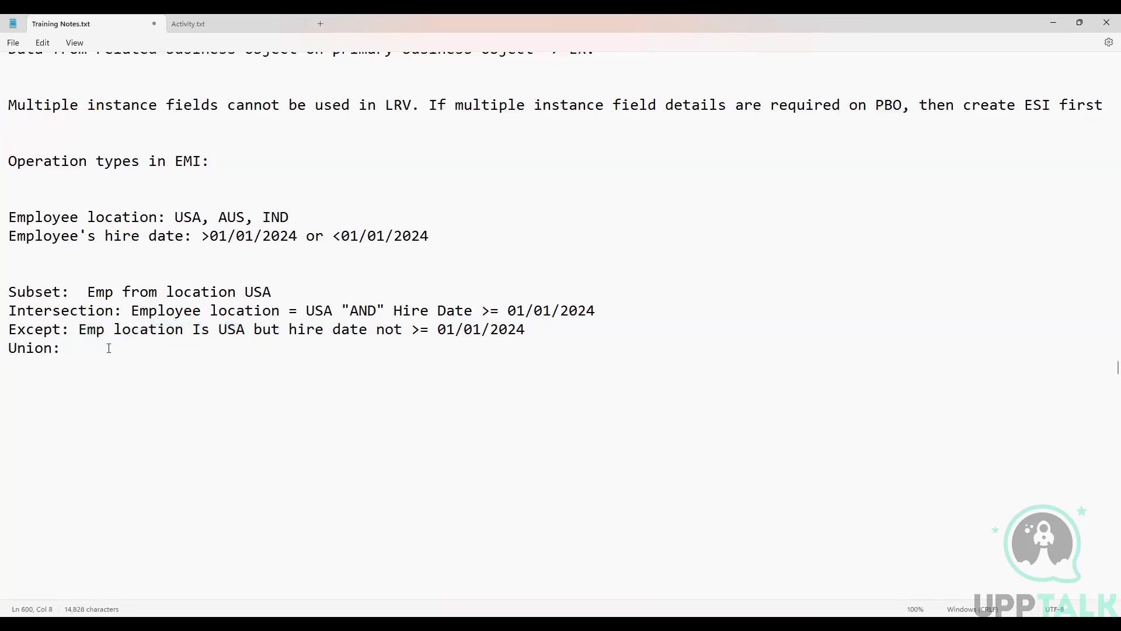
pyautogui.write('Employee belongs to USA')
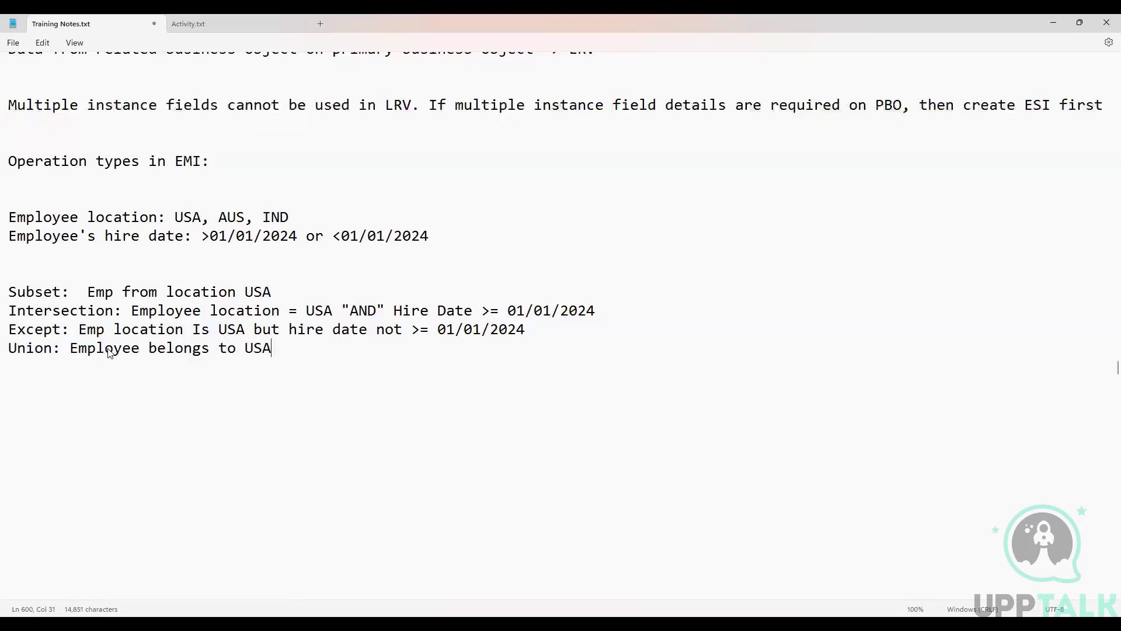
pyautogui.write(' "OR" Hire Date >=')
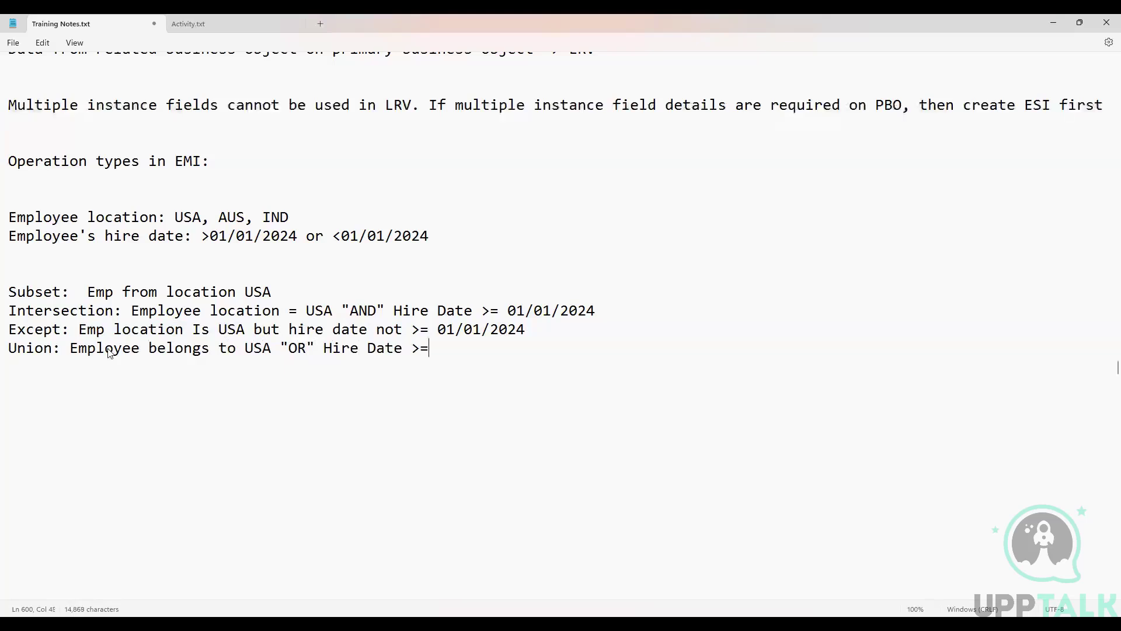
pyautogui.write(' 01/01/2024')
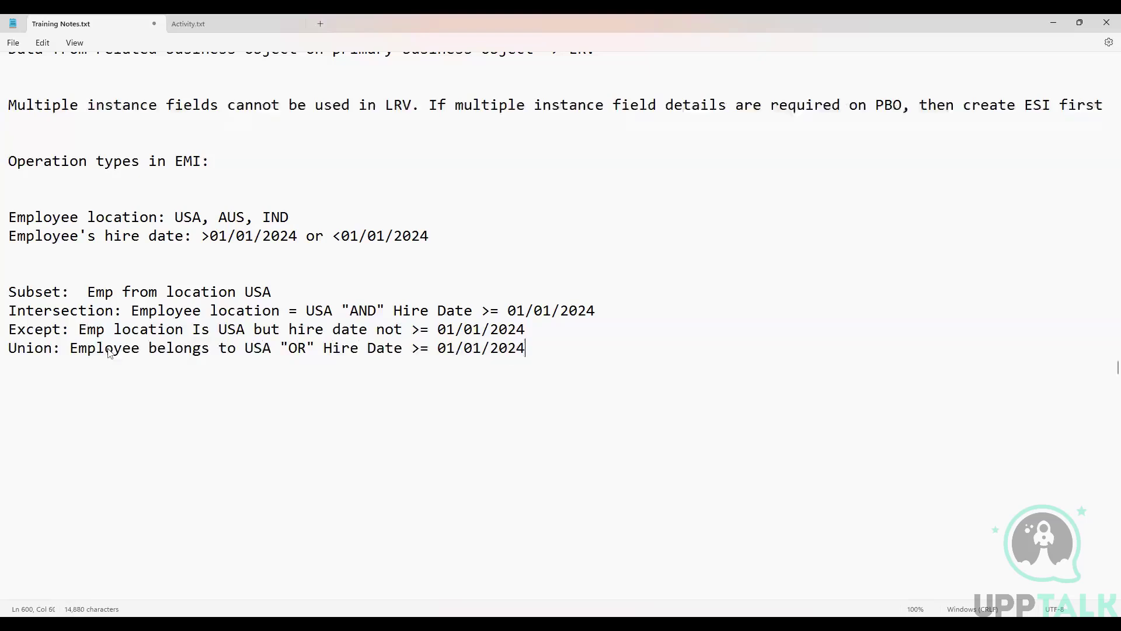
# Step: Below the Union line, leave a gap, add 'Emp IND1 - HIre date : 02/03/2024' and compare it with the Union date
pyautogui.press('Return')
pyautogui.press('Return')
pyautogui.press('Return')
pyautogui.write('Emp IND1 - HIre ')
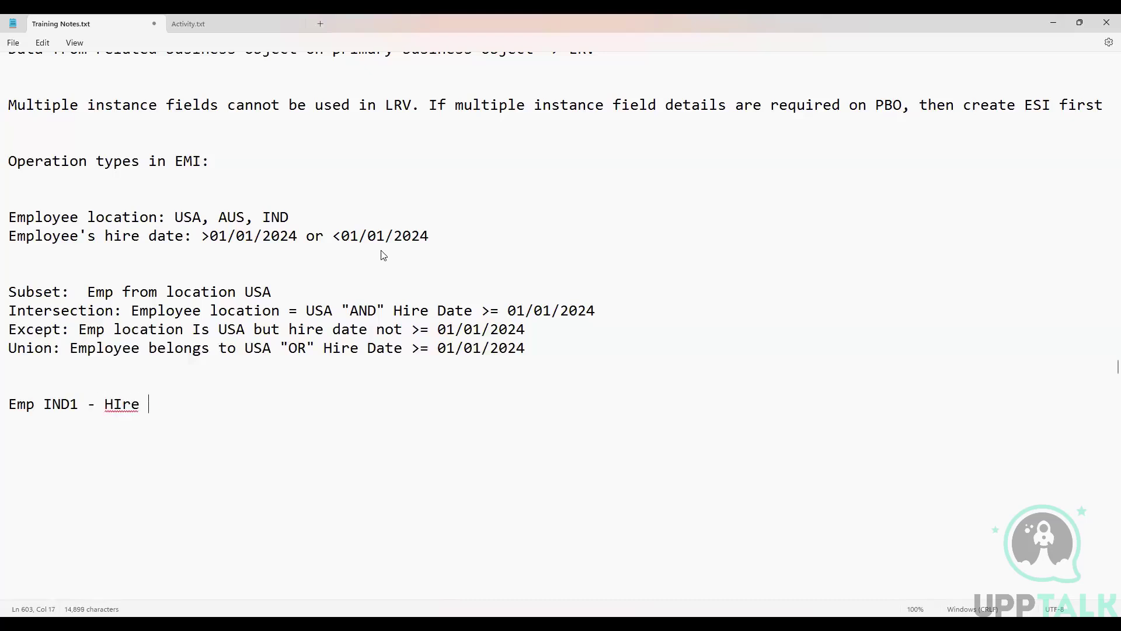
pyautogui.write('date : 02/03')
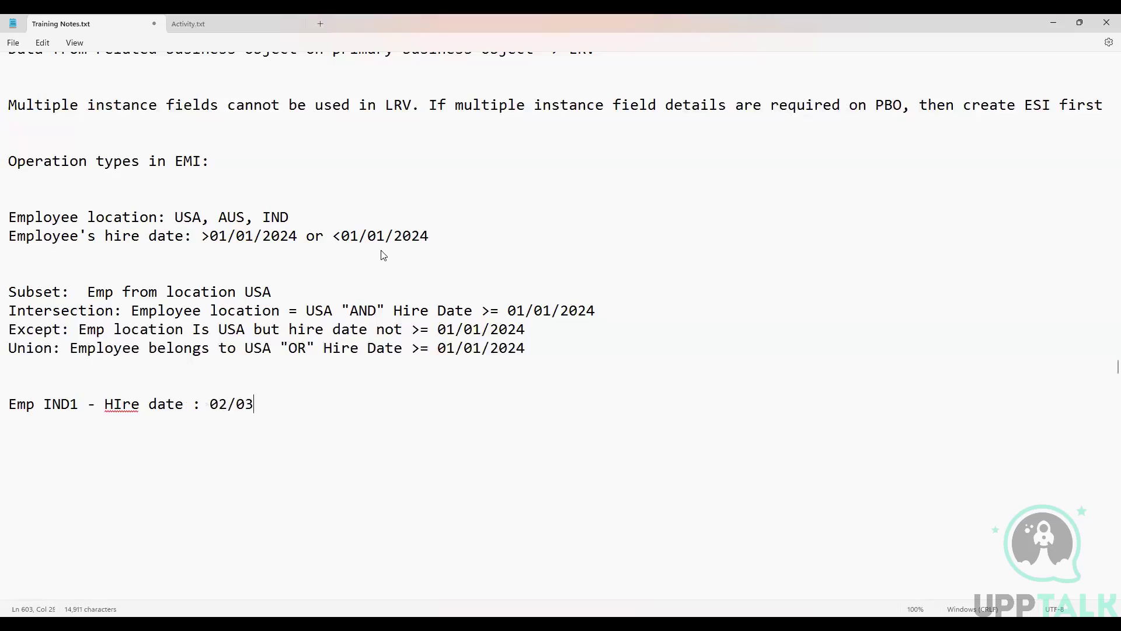
pyautogui.write('/2024')
pyautogui.click(227, 406)
pyautogui.moveTo(9, 405)
pyautogui.mouseDown()
pyautogui.moveTo(98, 399)
pyautogui.moveTo(1, 415)
pyautogui.mouseUp()
pyautogui.click(97, 399)
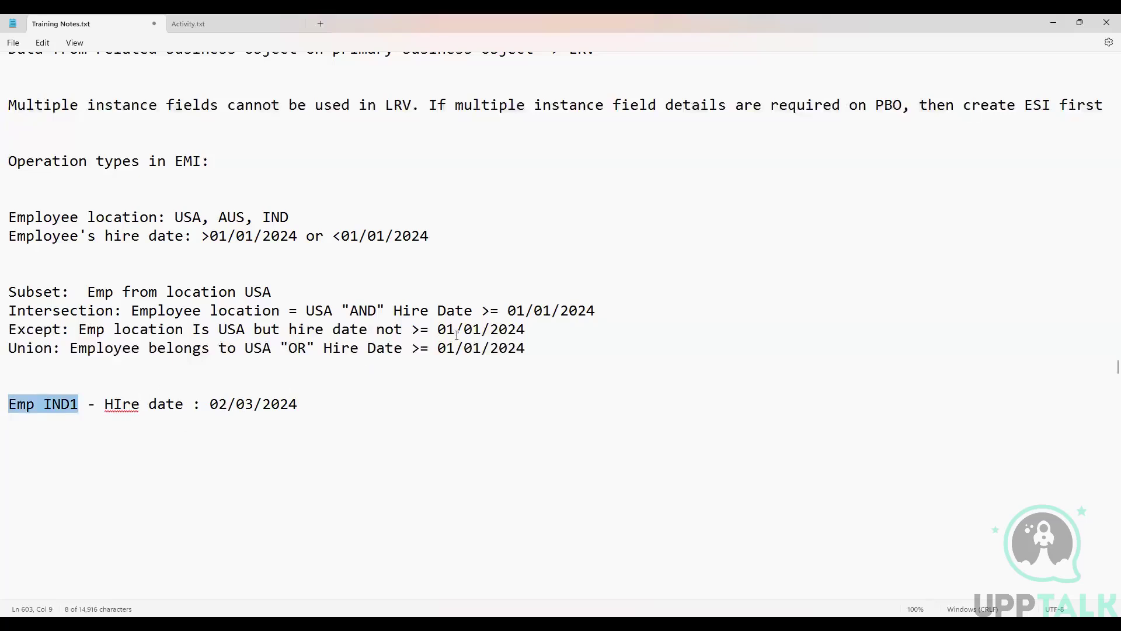
pyautogui.moveTo(438, 348); pyautogui.dragTo(528, 347)
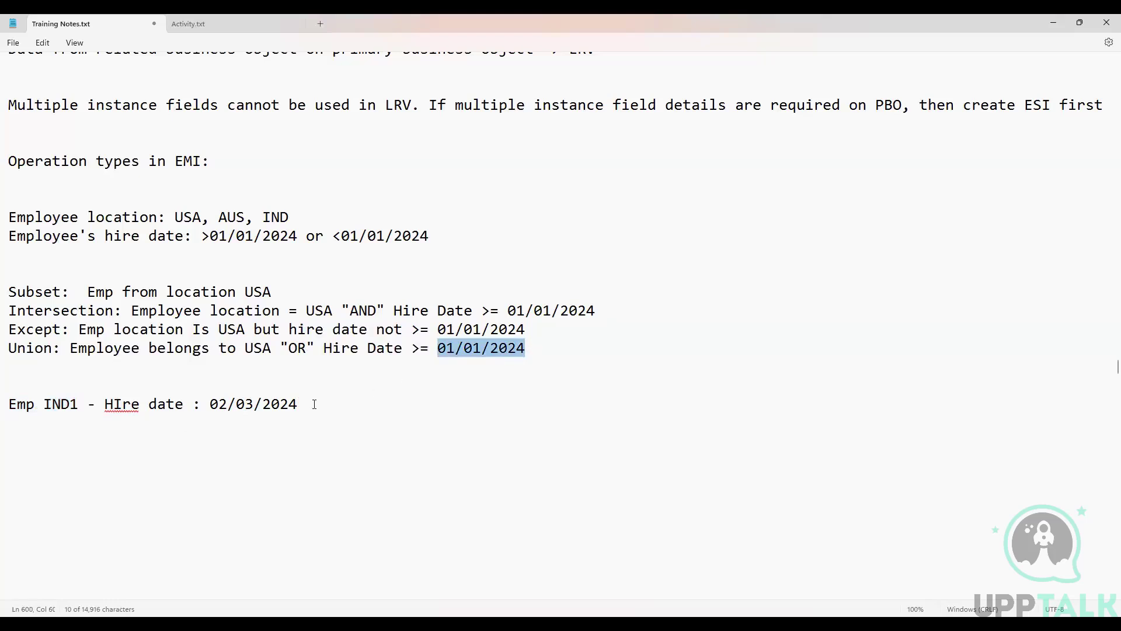
pyautogui.moveTo(312, 404); pyautogui.dragTo(7, 403)
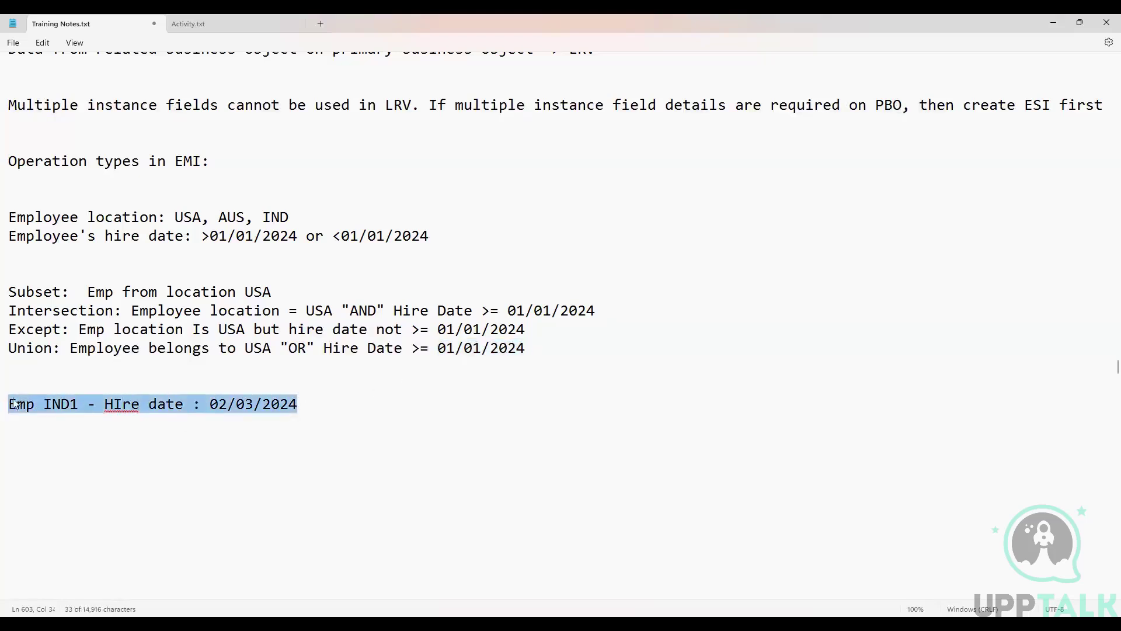
pyautogui.click(322, 403)
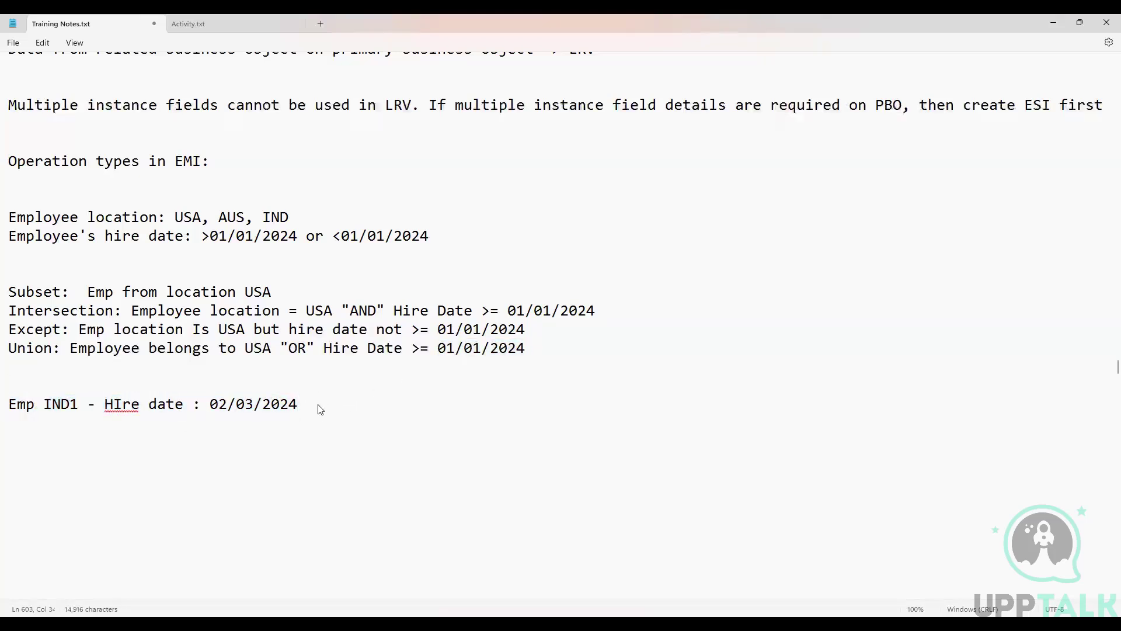
# Step: Add a second example line, 'Emp USA1 - Hire date : 08/06/2023', below the Emp IND1 line
pyautogui.write('Empl')
pyautogui.press('BackSpace')
pyautogui.write('USA1 - Hire date')
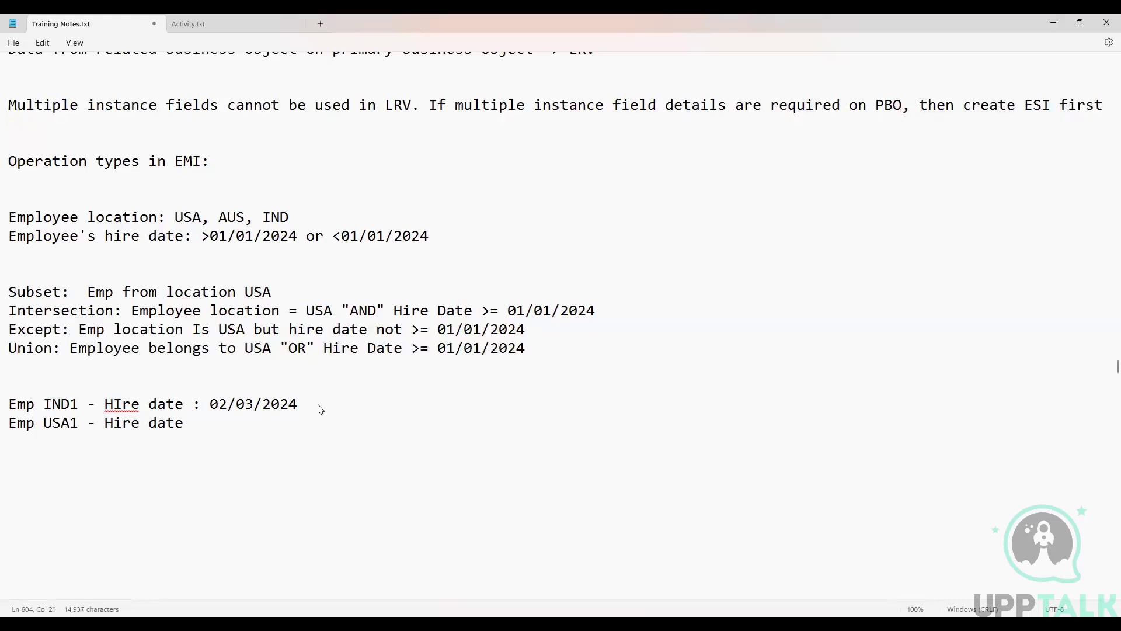
pyautogui.write(' : 08/06/2023')
# Step: Highlight the Emp USA1 hire date, the Union conditions and both example employee lines to compare them
pyautogui.hotkey('shift', 'Left')
pyautogui.hotkey('shift', 'Left')
pyautogui.hotkey('shift', 'Left')
pyautogui.hotkey('shift', 'Left')
pyautogui.hotkey('shift', 'Left')
pyautogui.hotkey('shift', 'Left')
pyautogui.hotkey('shift', 'Left')
pyautogui.hotkey('shift', 'Left')
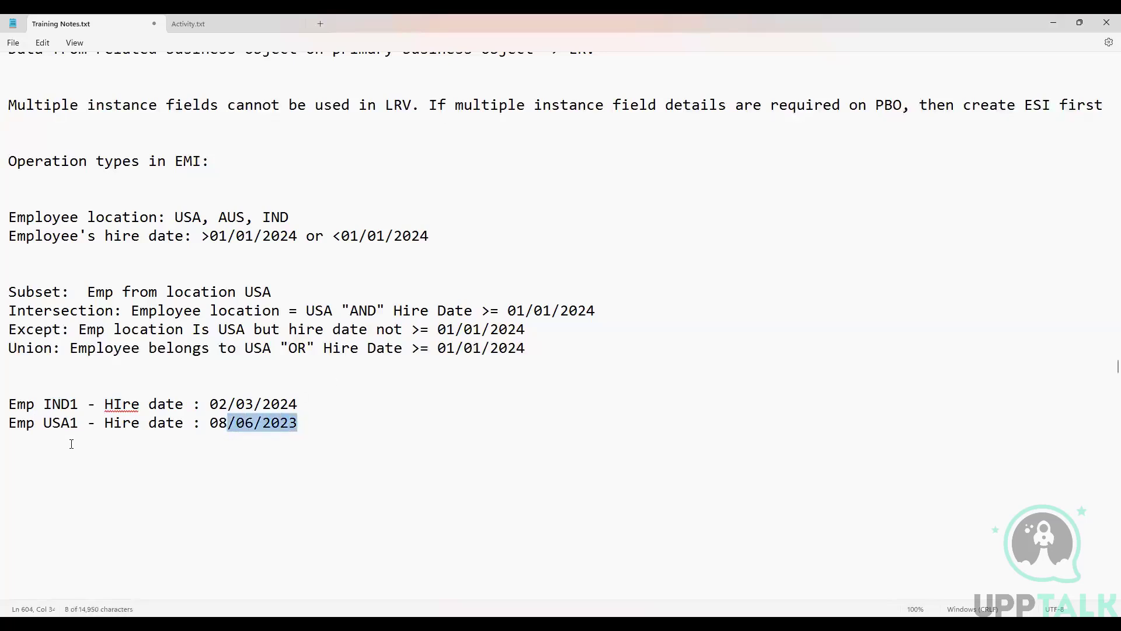
pyautogui.moveTo(323, 348); pyautogui.dragTo(420, 348)
pyautogui.hotkey('shift', 'Home')
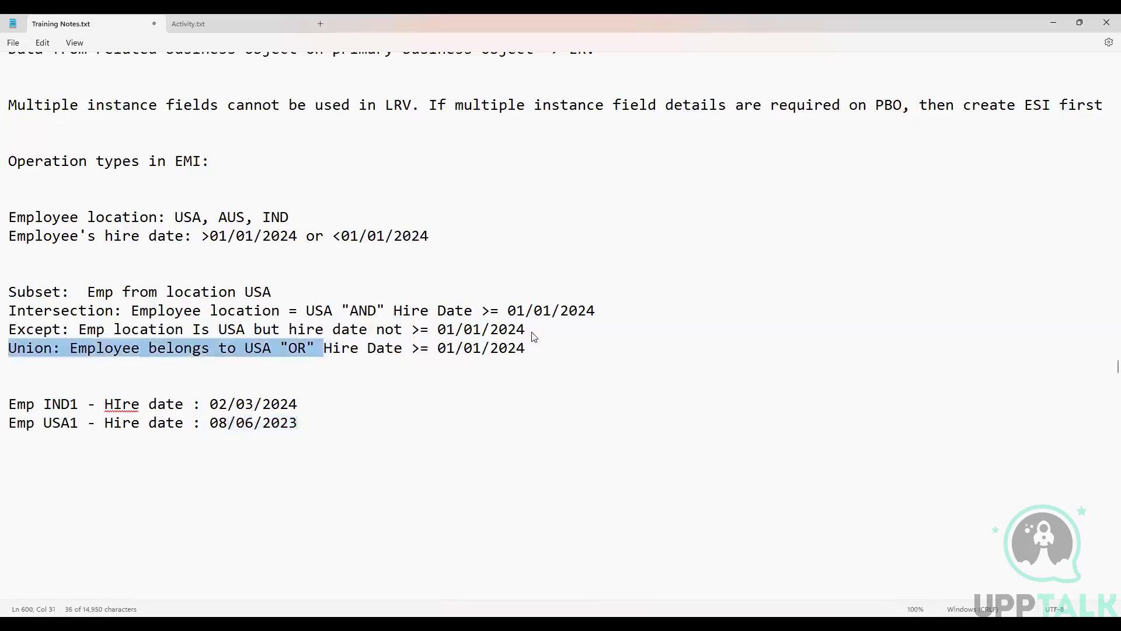
pyautogui.keyDown('shift'); pyautogui.click(529, 343); pyautogui.keyUp('shift')
pyautogui.moveTo(70, 348); pyautogui.dragTo(296, 348)
pyautogui.moveTo(304, 422); pyautogui.dragTo(2, 401)
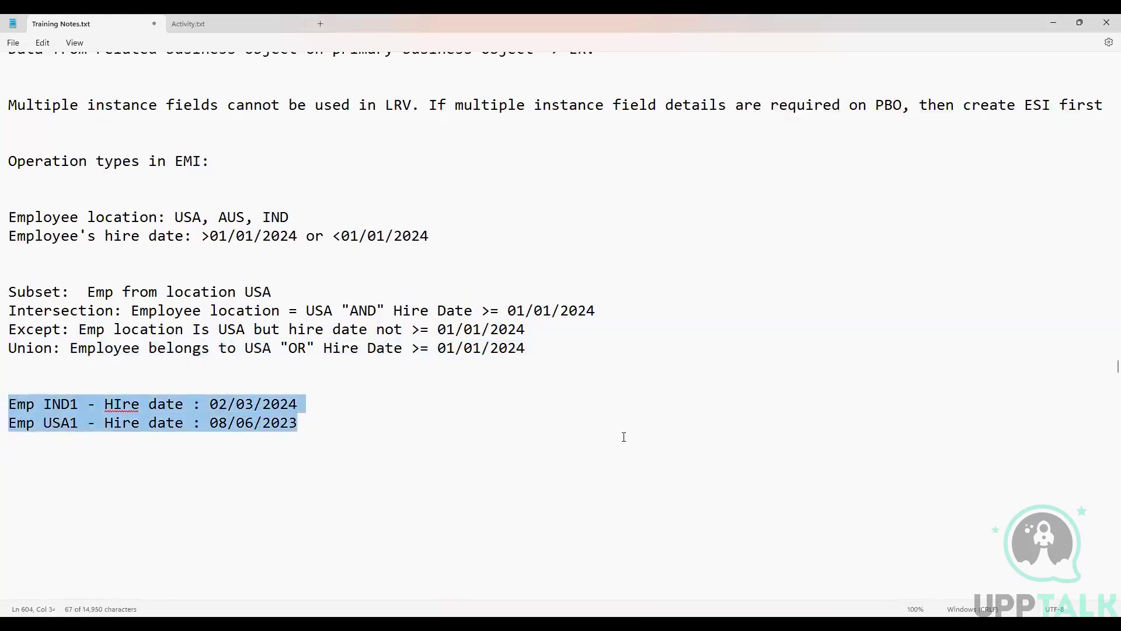
pyautogui.scroll(-2, 331, 472)
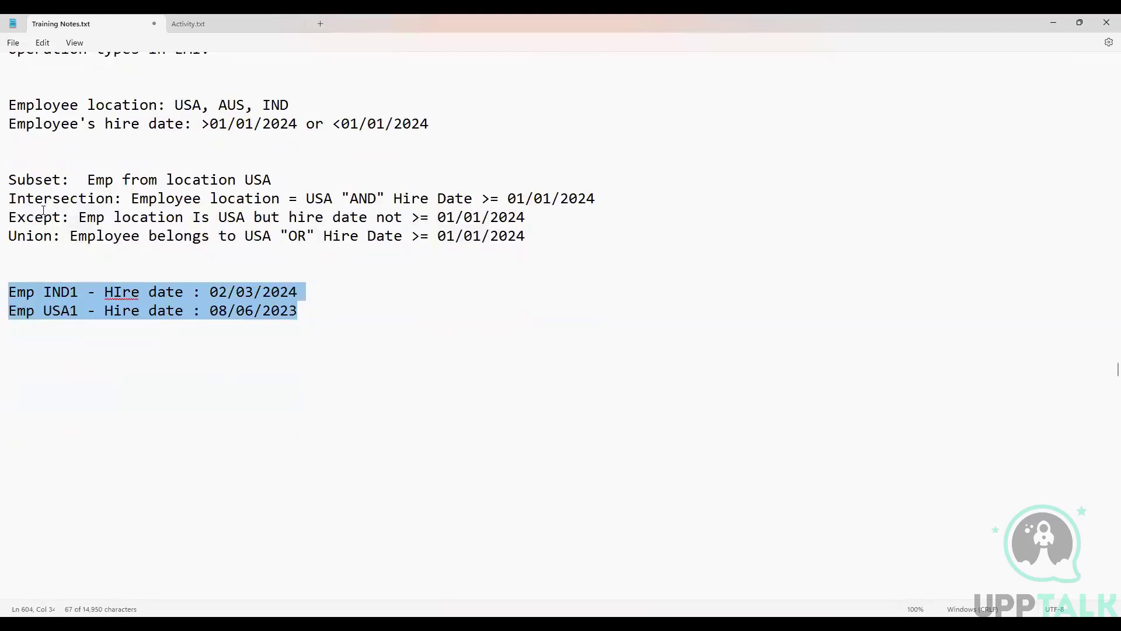
pyautogui.scroll(1, 125, 348)
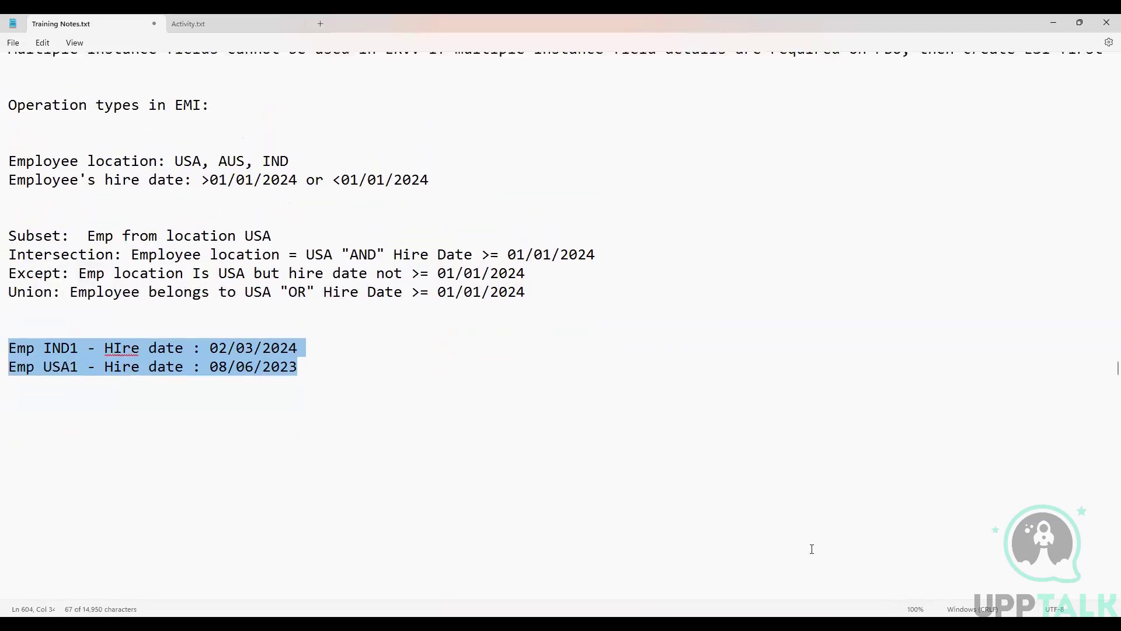
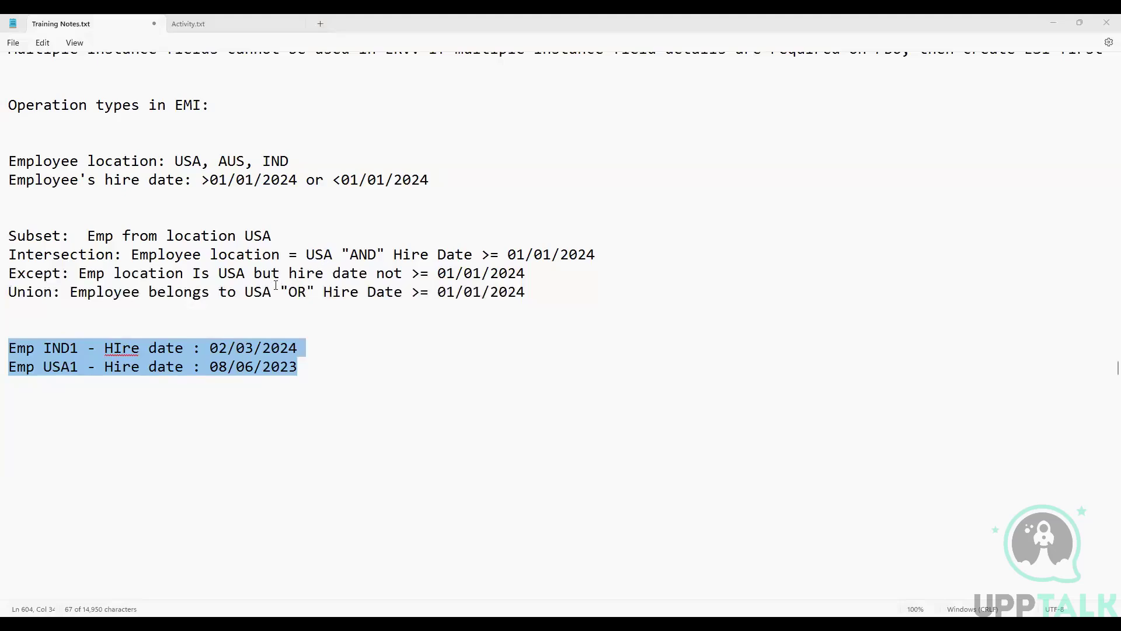
# Step: Return to the Workday calculated field form and set the operation type to Except
pyautogui.scroll(2, 275, 324)
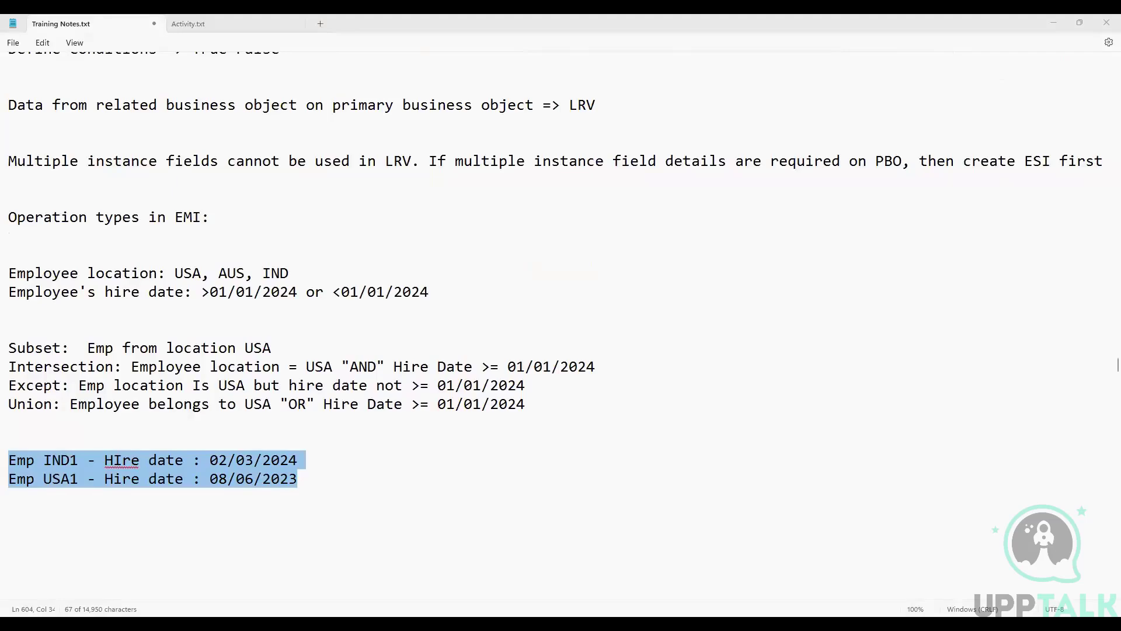
pyautogui.hotkey('alt', 'Tab')
pyautogui.click(250, 228)
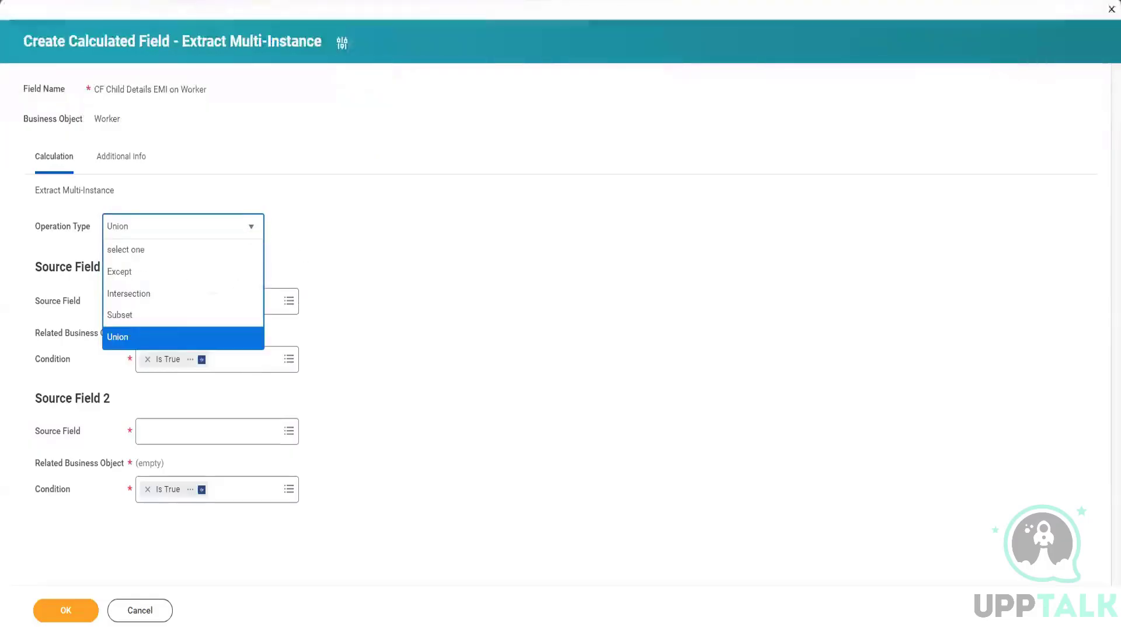
pyautogui.click(173, 272)
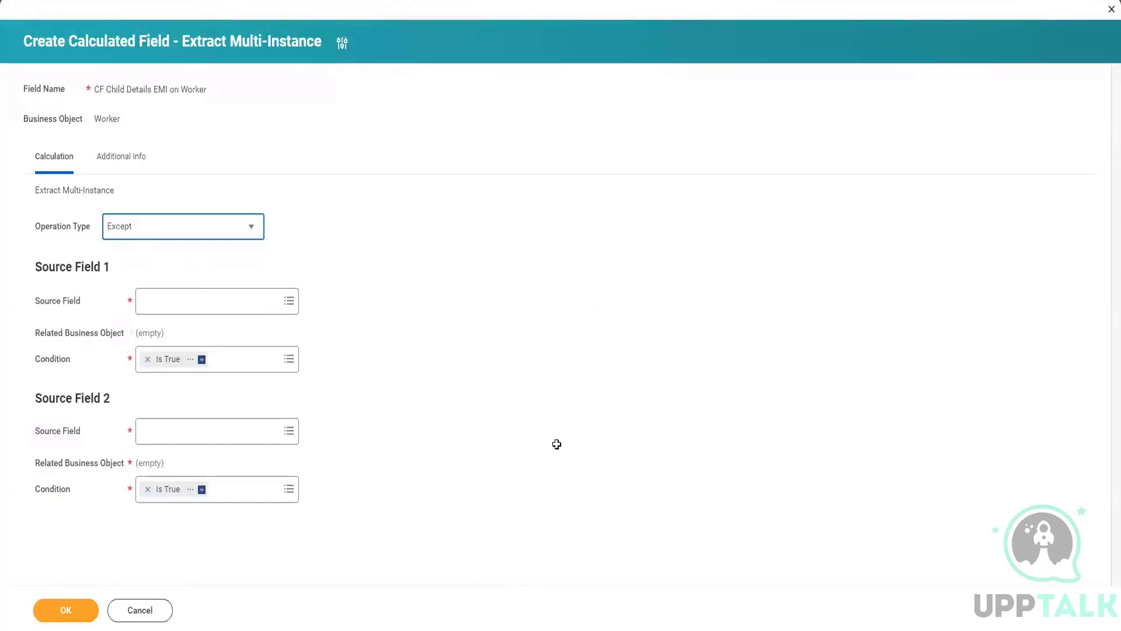
# Step: Highlight employee E3's child dependent rows D2 to D4 in the Excel sheet and return to the Workday form
pyautogui.hotkey('alt', 'Tab')
pyautogui.moveTo(619, 338); pyautogui.dragTo(859, 368)
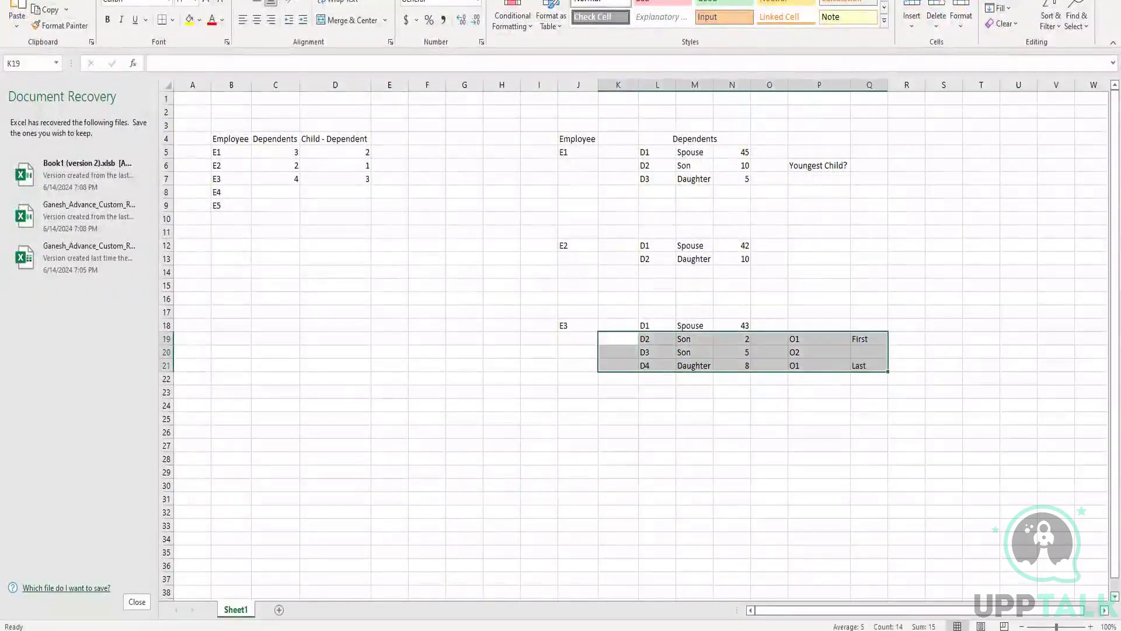
pyautogui.hotkey('alt', 'Tab')
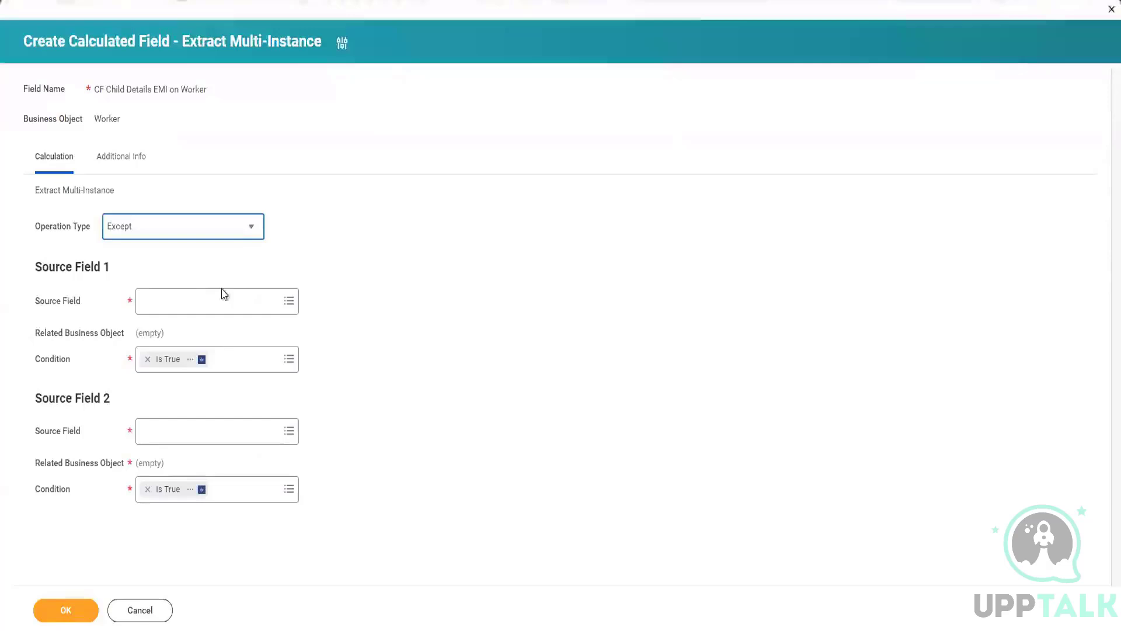
# Step: Set the operation type to Subset and choose Dependents as the source field
pyautogui.click(245, 232)
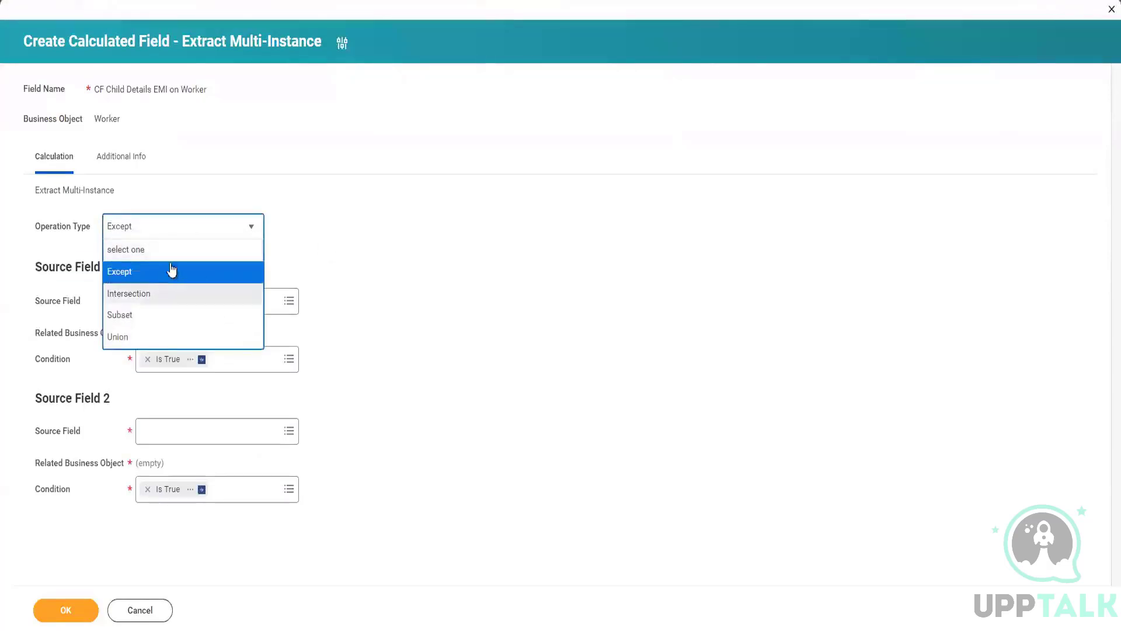
pyautogui.click(145, 322)
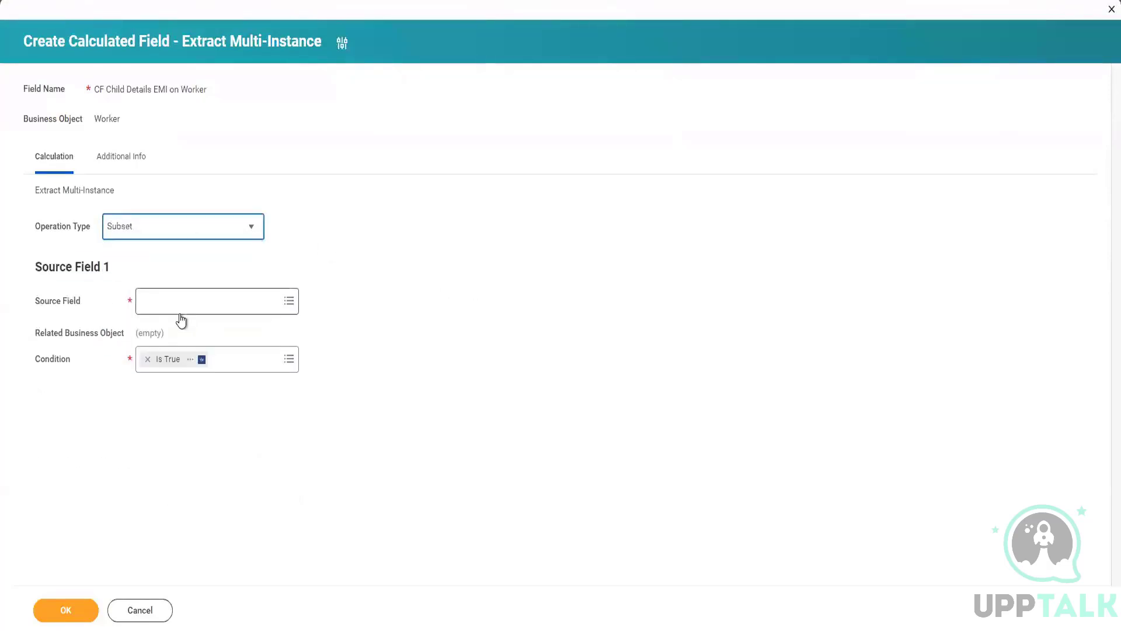
pyautogui.click(175, 309)
pyautogui.write('Depene')
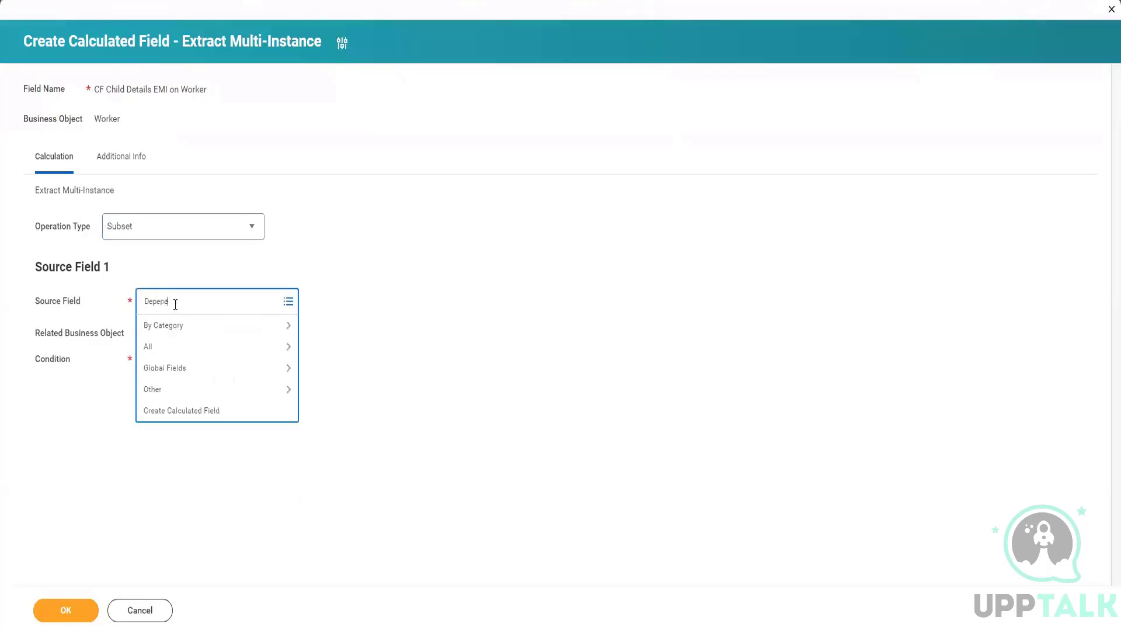
pyautogui.press('BackSpace')
pyautogui.write('d')
pyautogui.press('Return')
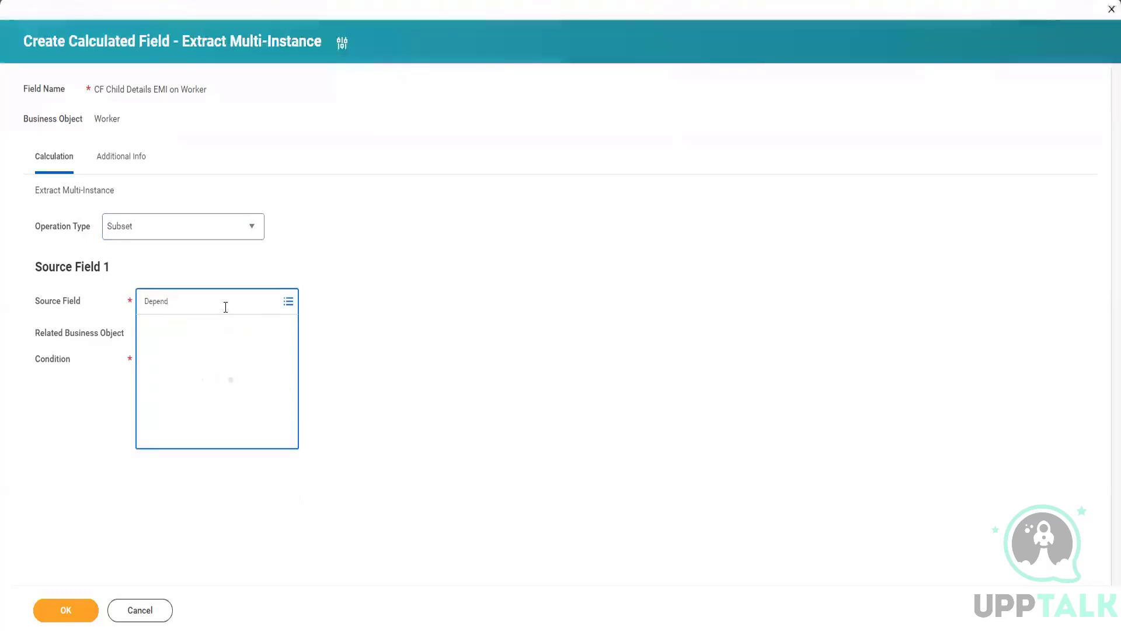
pyautogui.click(211, 376)
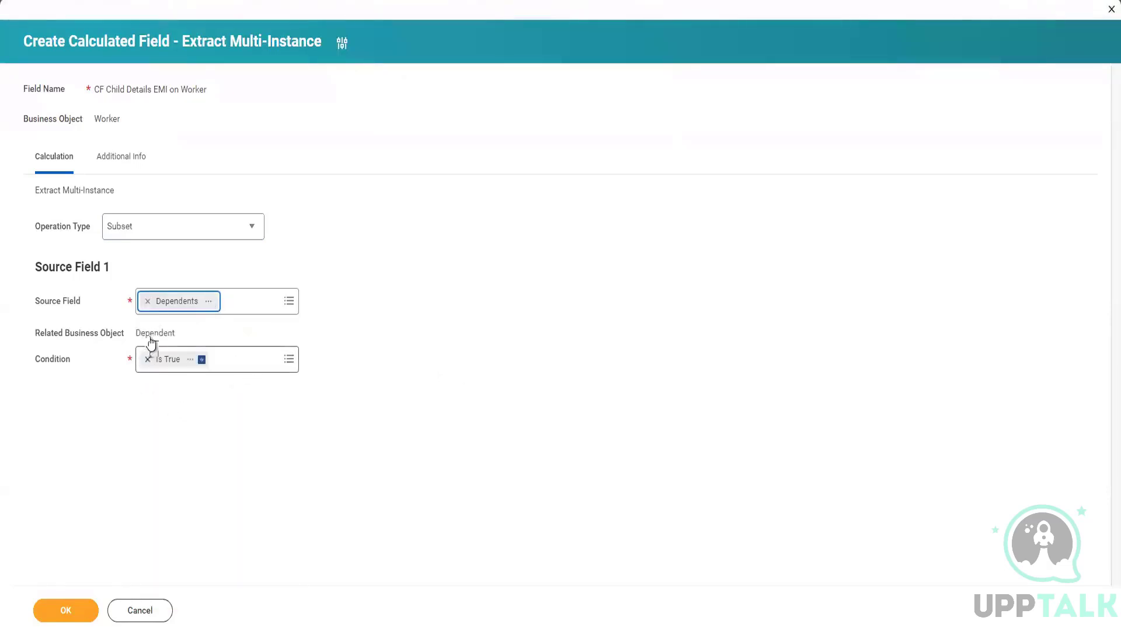
# Step: Remove the Is True condition and search the available condition fields for 'CF rela chil'
pyautogui.click(146, 359)
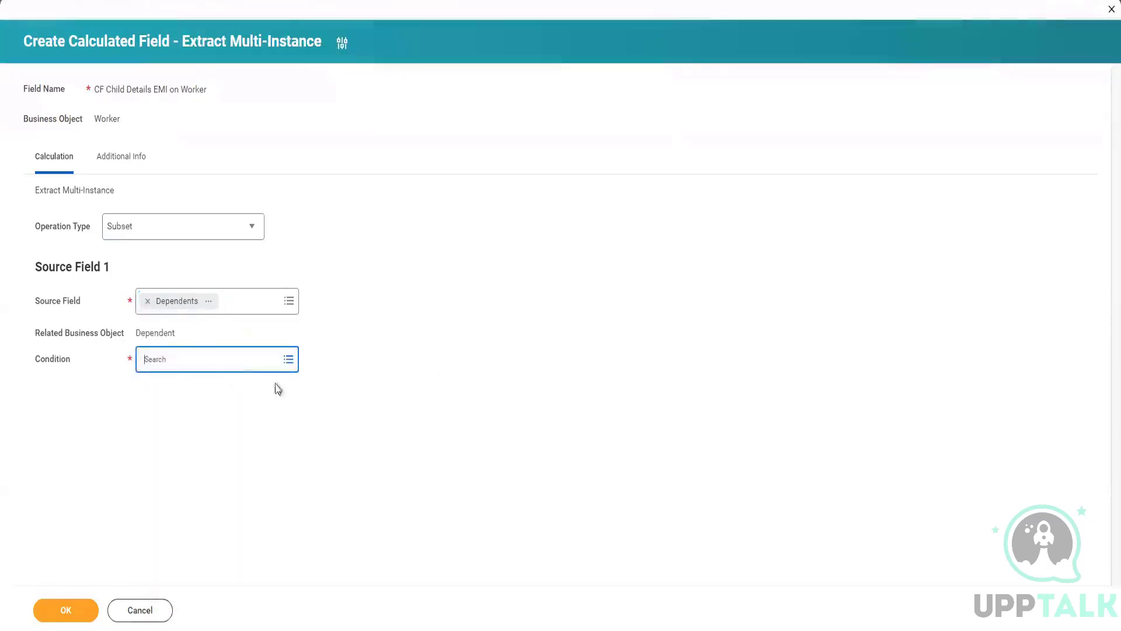
pyautogui.click(229, 362)
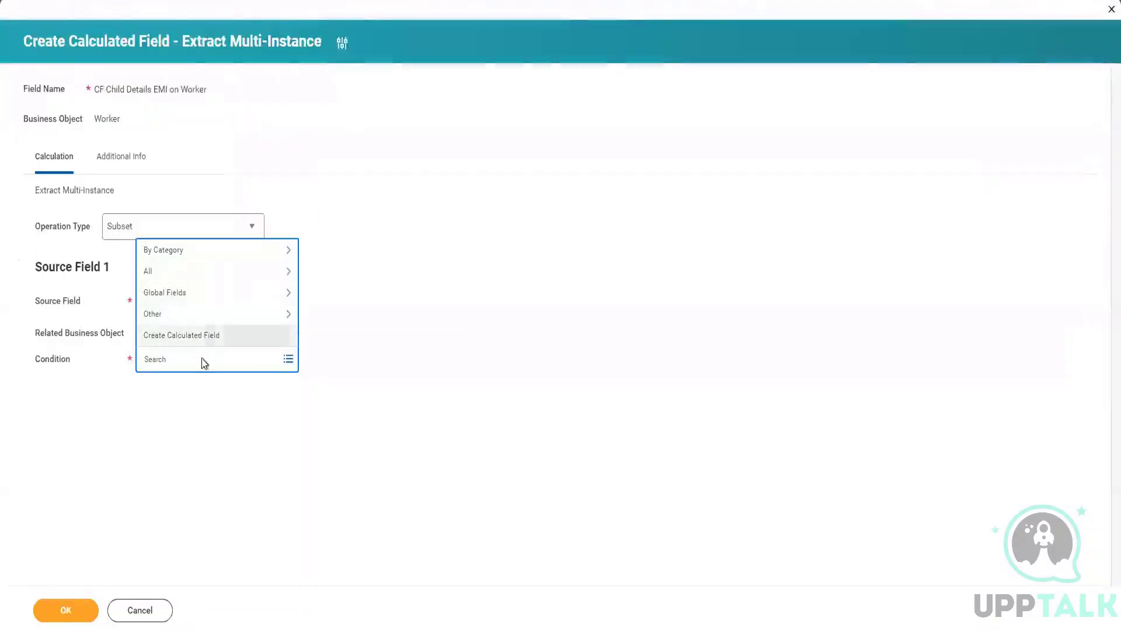
pyautogui.write('CF')
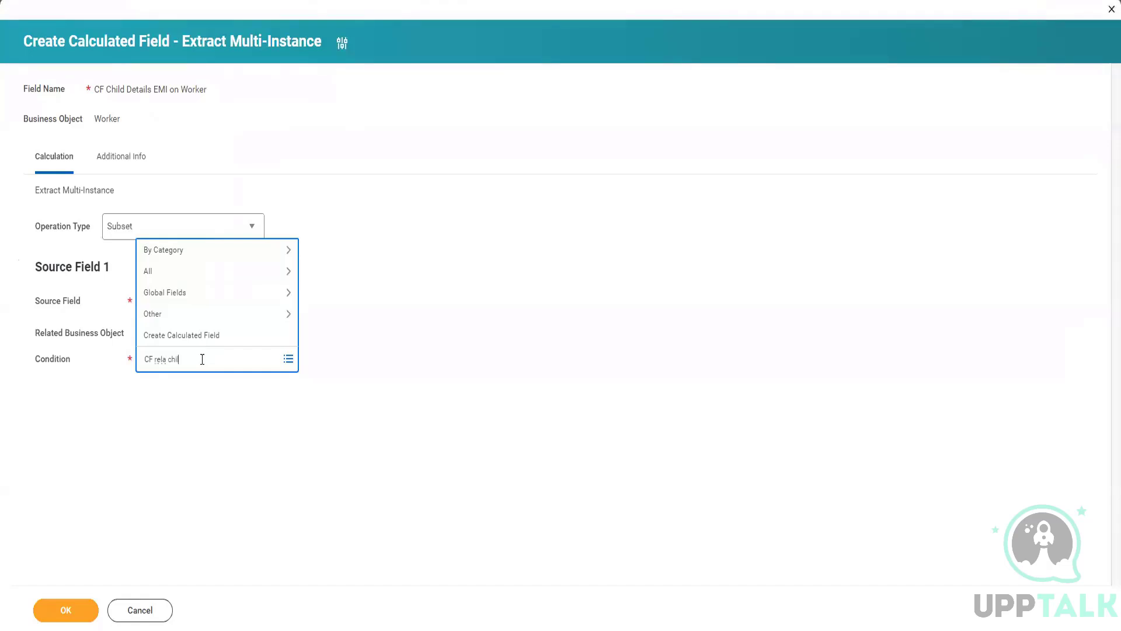
pyautogui.write('rela chil')
pyautogui.press('Return')
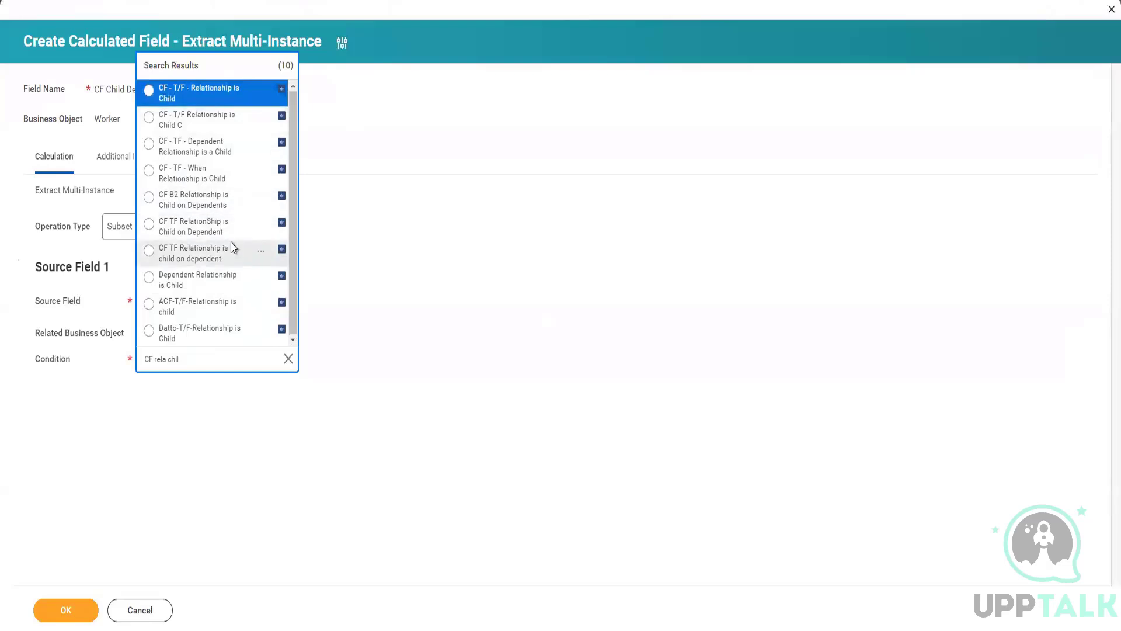
pyautogui.click(223, 411)
# Step: Start a new calculated field for the condition, named 'CF B2 Relationship is Child on Dependent'
pyautogui.click(198, 358)
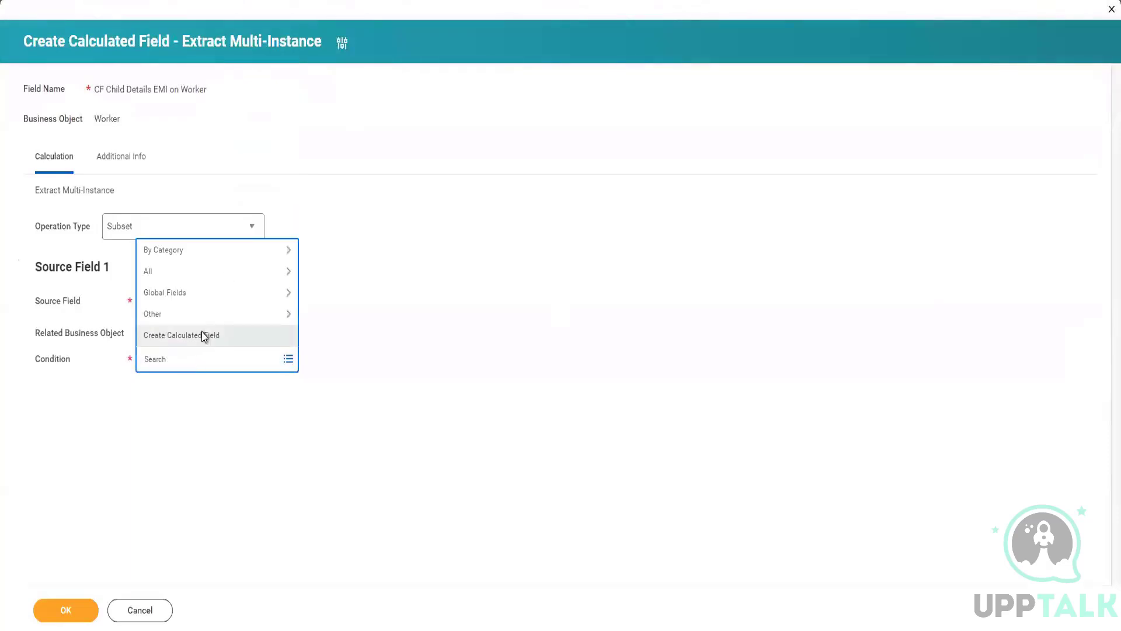
pyautogui.click(202, 333)
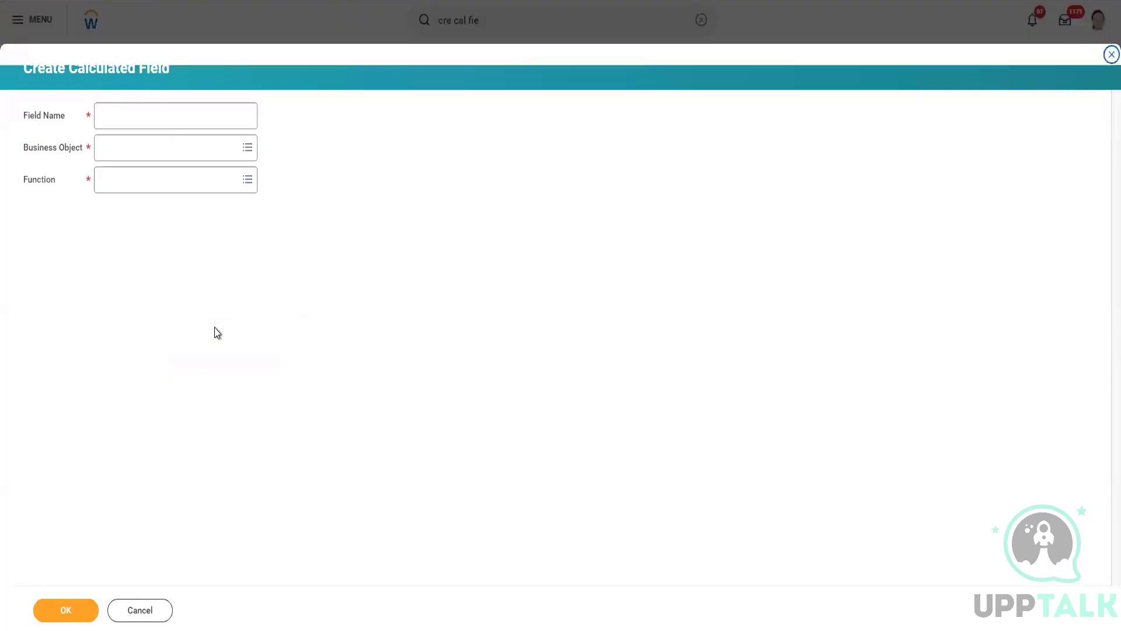
pyautogui.click(157, 116)
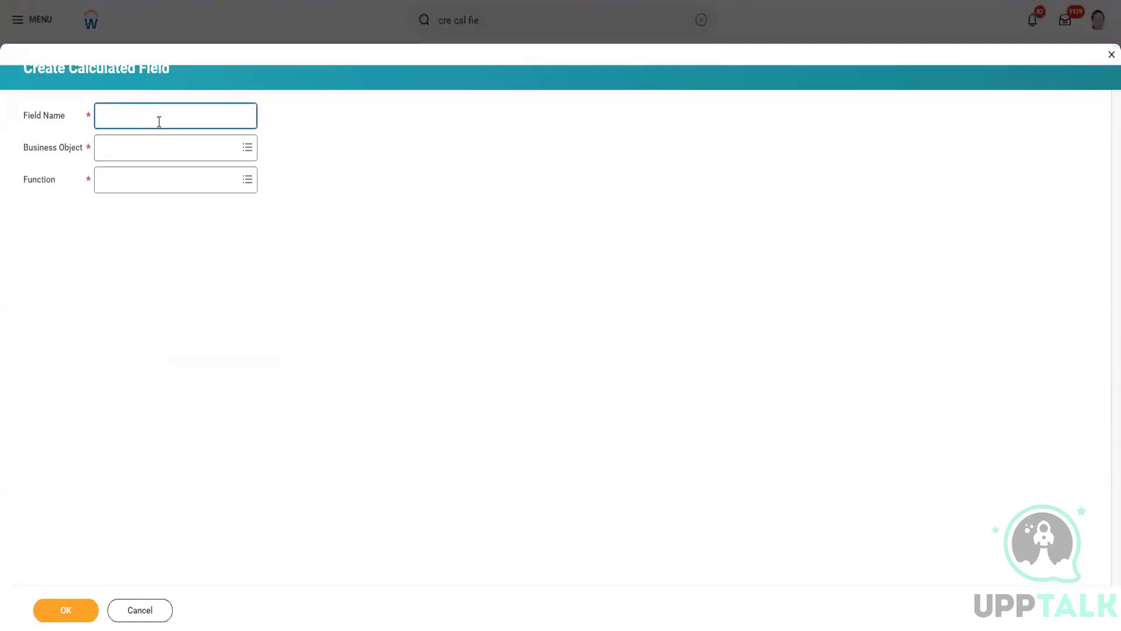
pyautogui.write('CF Relationship is Child on Dependent')
pyautogui.click(109, 115)
pyautogui.write('B2')
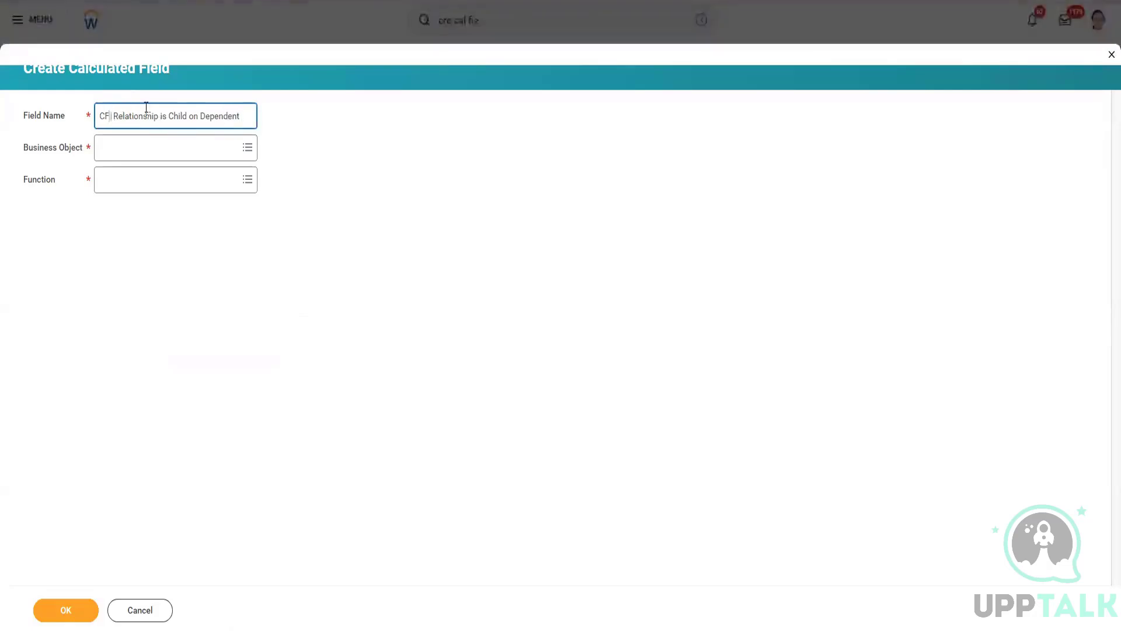
# Step: Set the new field's business object to Dependent and its function to True/False Condition, and continue to its calculation
pyautogui.click(168, 150)
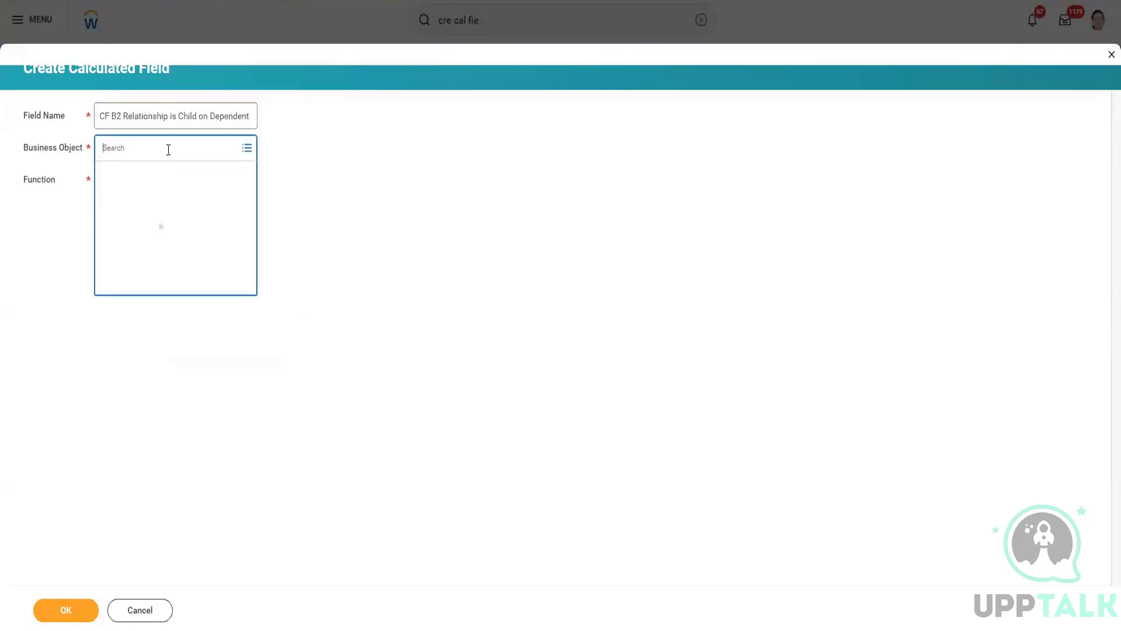
pyautogui.write('Depen')
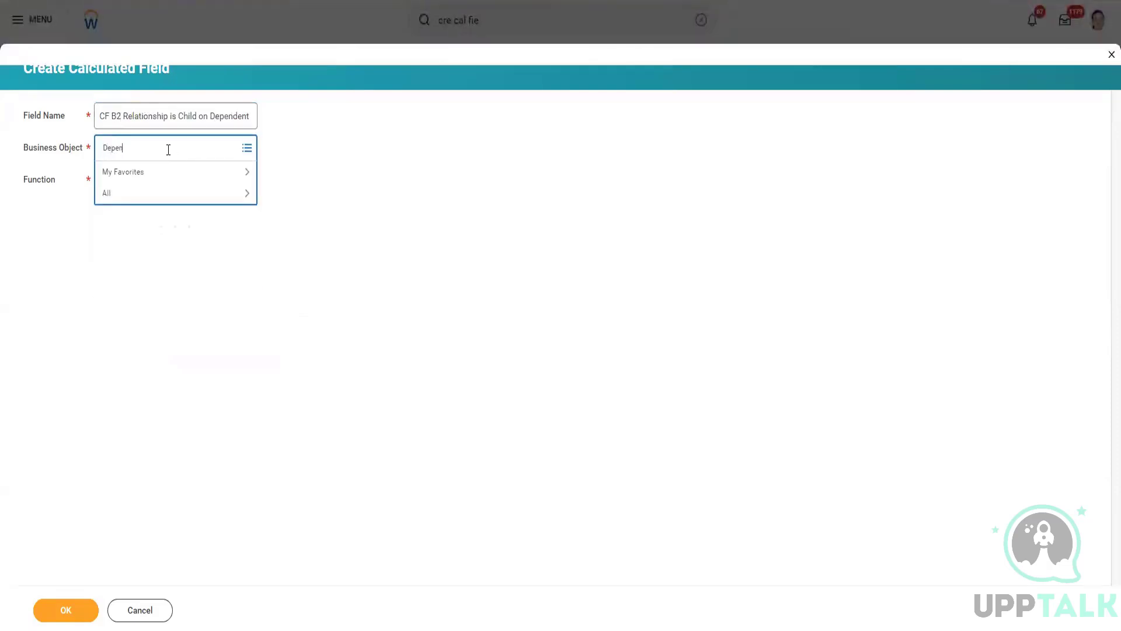
pyautogui.press('Return')
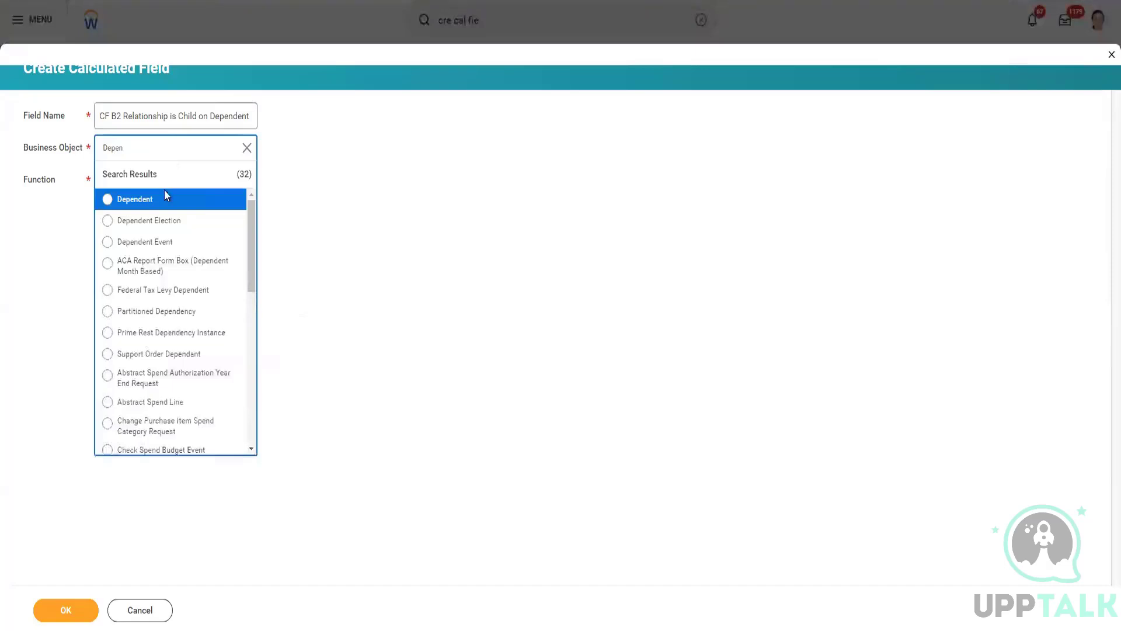
pyautogui.click(165, 199)
pyautogui.click(166, 183)
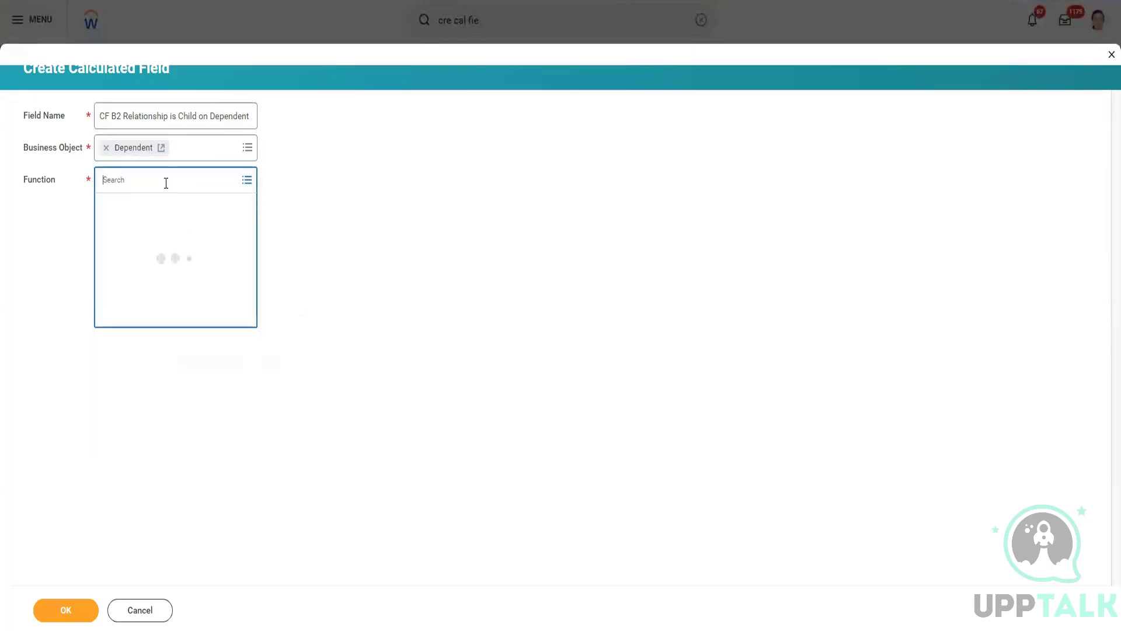
pyautogui.write('true')
pyautogui.click(66, 609)
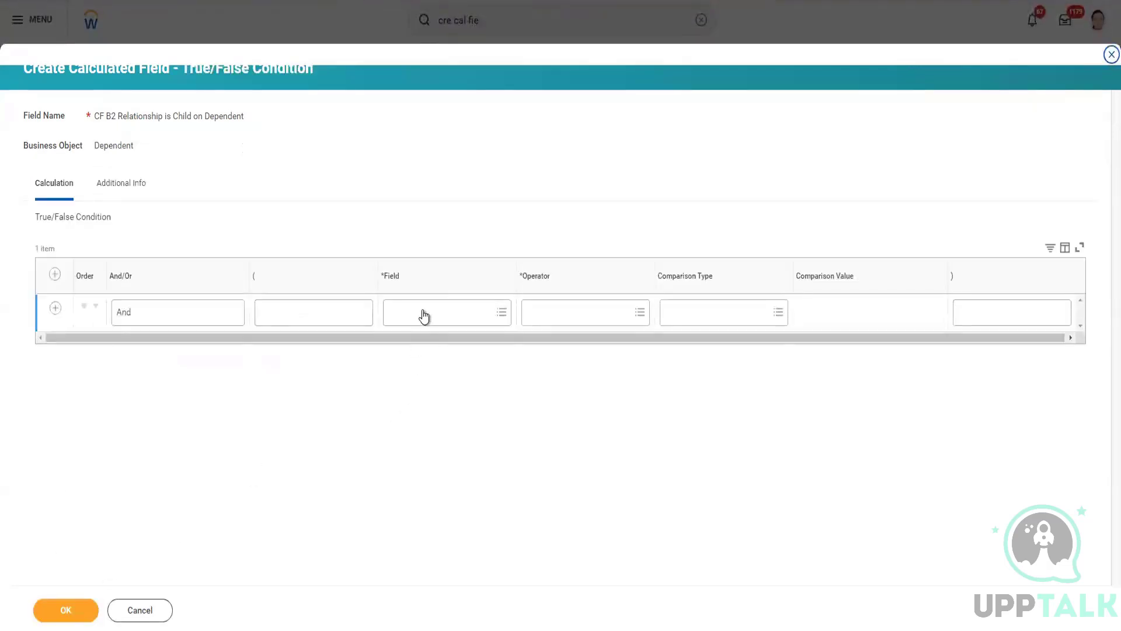
# Step: In the condition row, choose the Relationship field and the operator 'in the selection list'
pyautogui.click(422, 312)
pyautogui.write('relations')
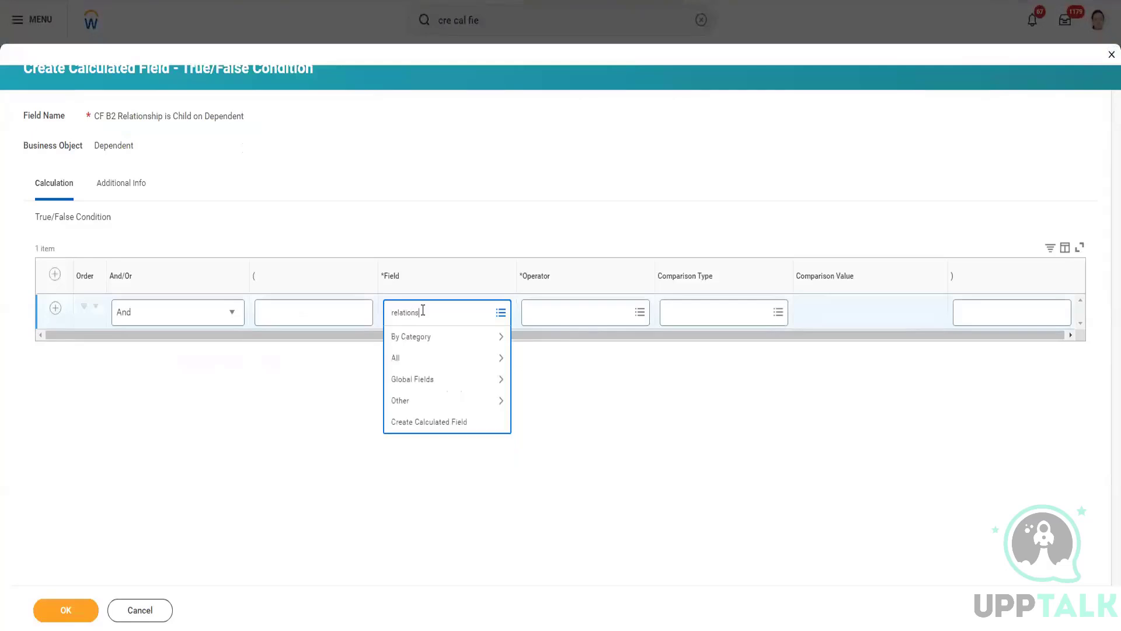
pyautogui.write('h')
pyautogui.press('Return')
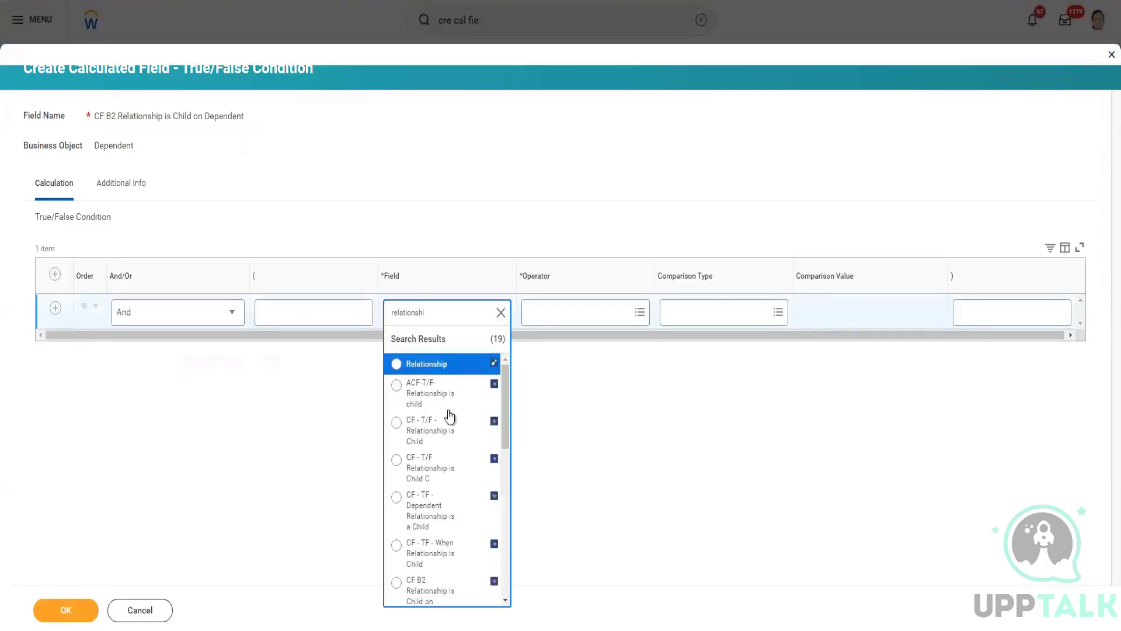
pyautogui.click(450, 364)
pyautogui.click(590, 309)
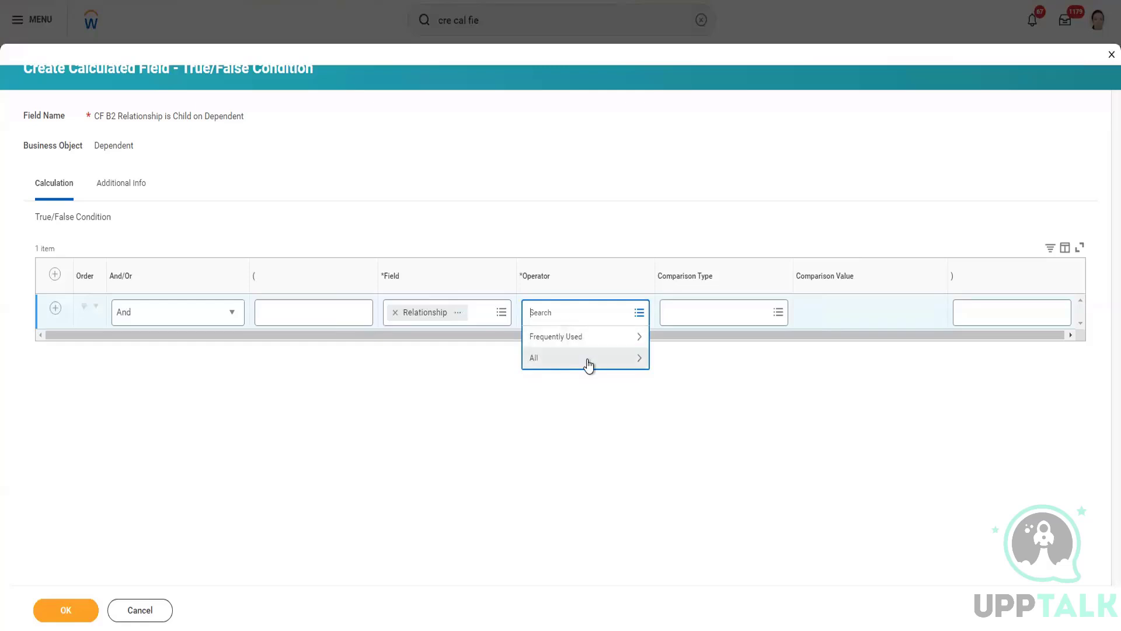
pyautogui.click(585, 358)
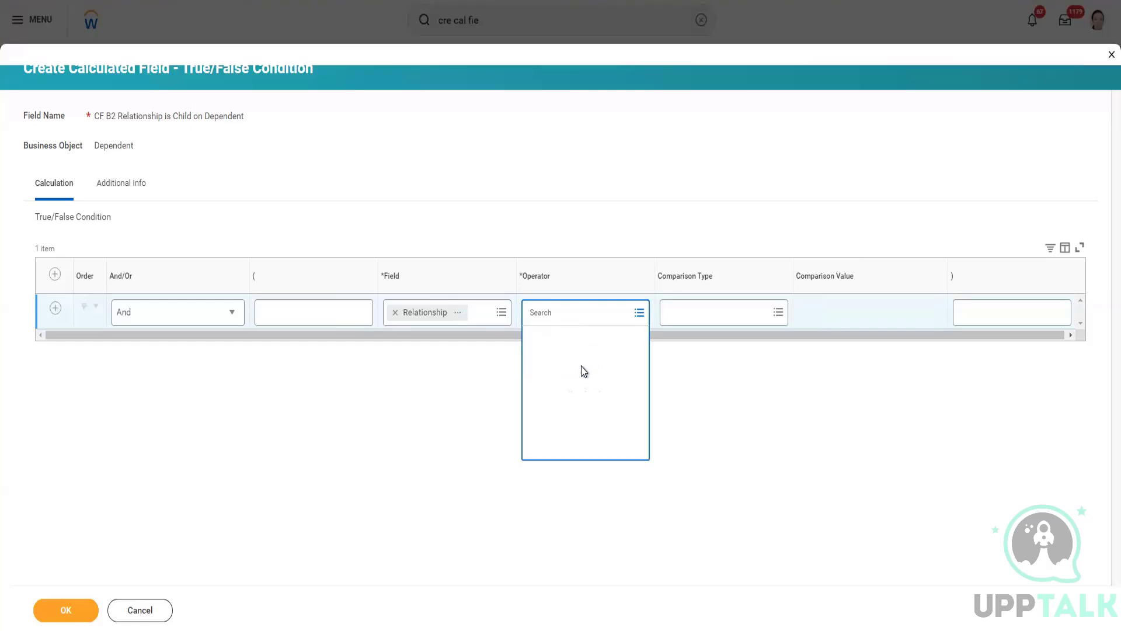
pyautogui.scroll(-5, 581, 409)
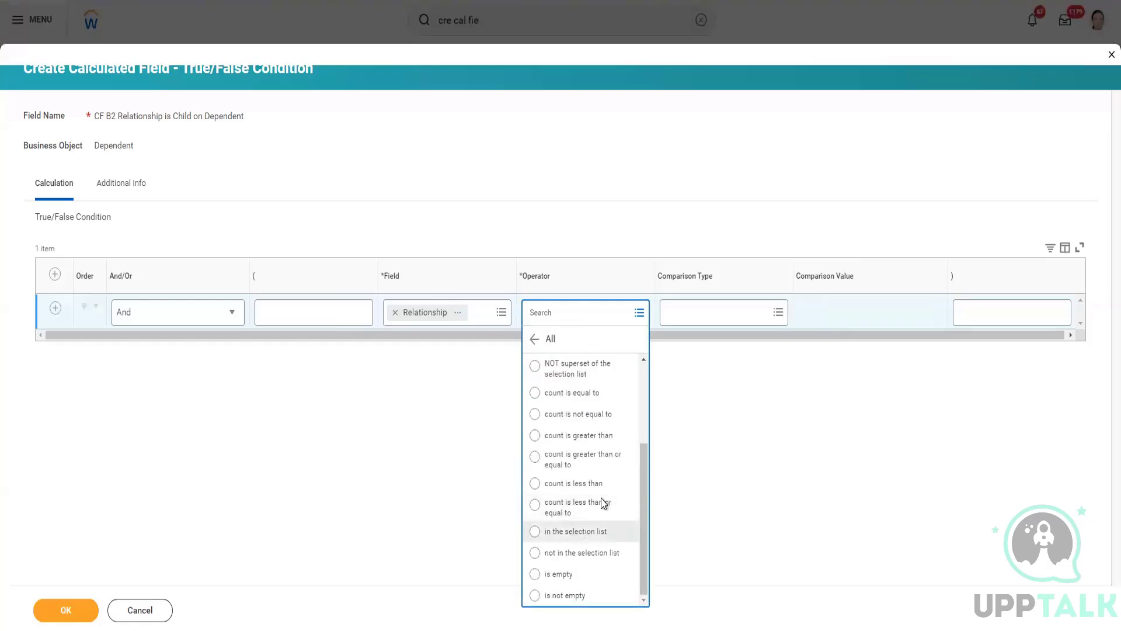
pyautogui.click(584, 531)
# Step: Compare the relationship with the value Child specified in this filter, and save the condition field
pyautogui.click(743, 311)
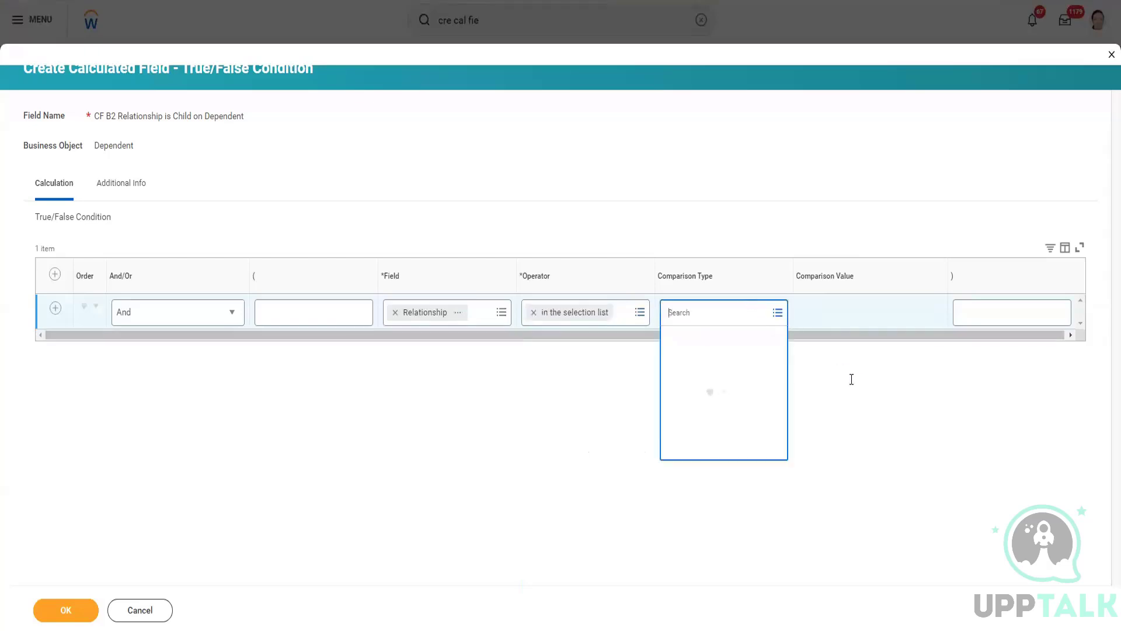
pyautogui.click(844, 317)
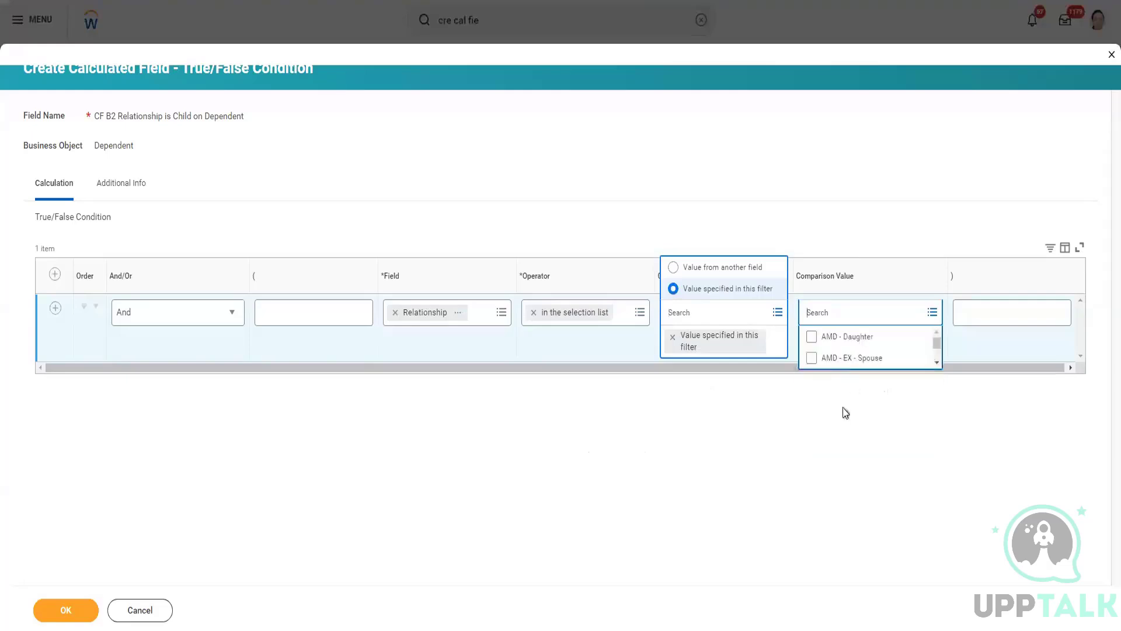
pyautogui.click(854, 447)
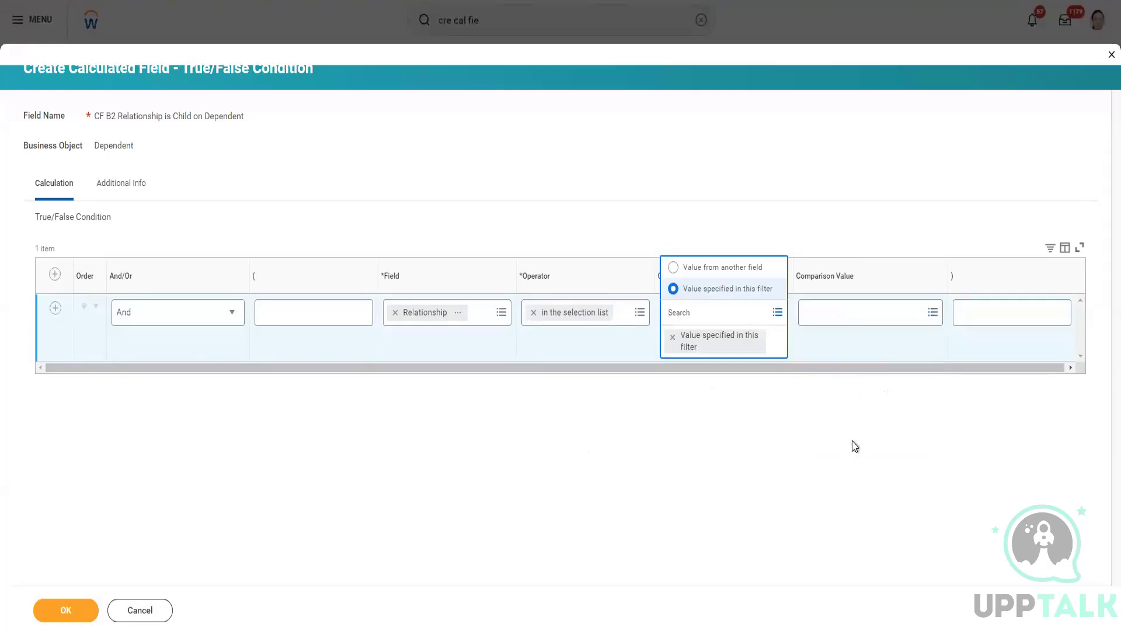
pyautogui.click(685, 492)
pyautogui.click(838, 314)
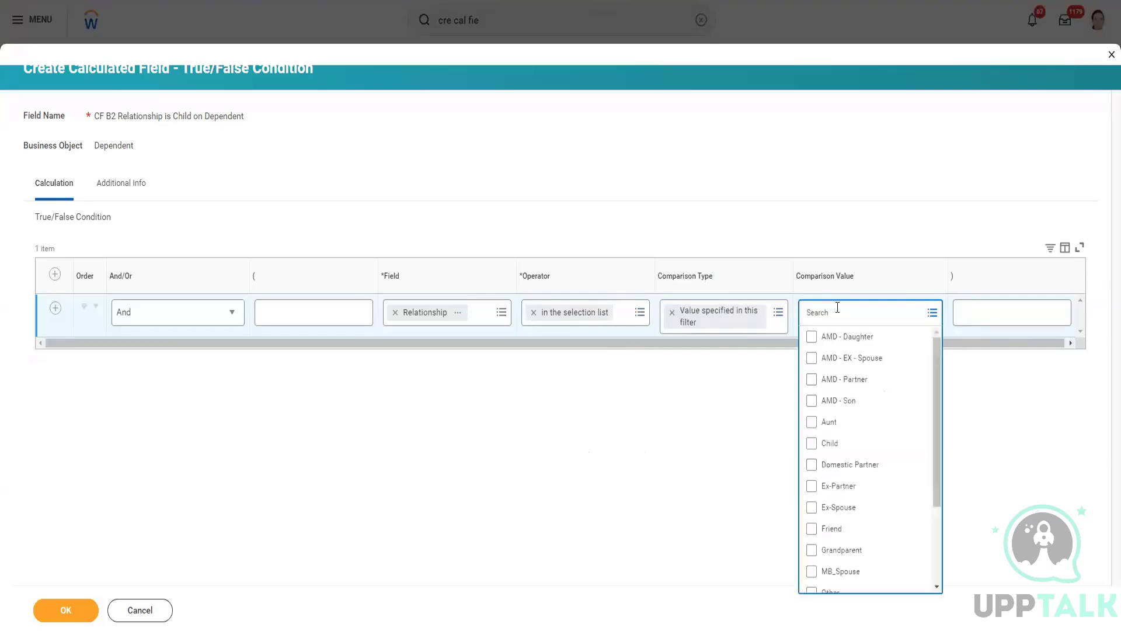
pyautogui.click(829, 442)
pyautogui.click(66, 611)
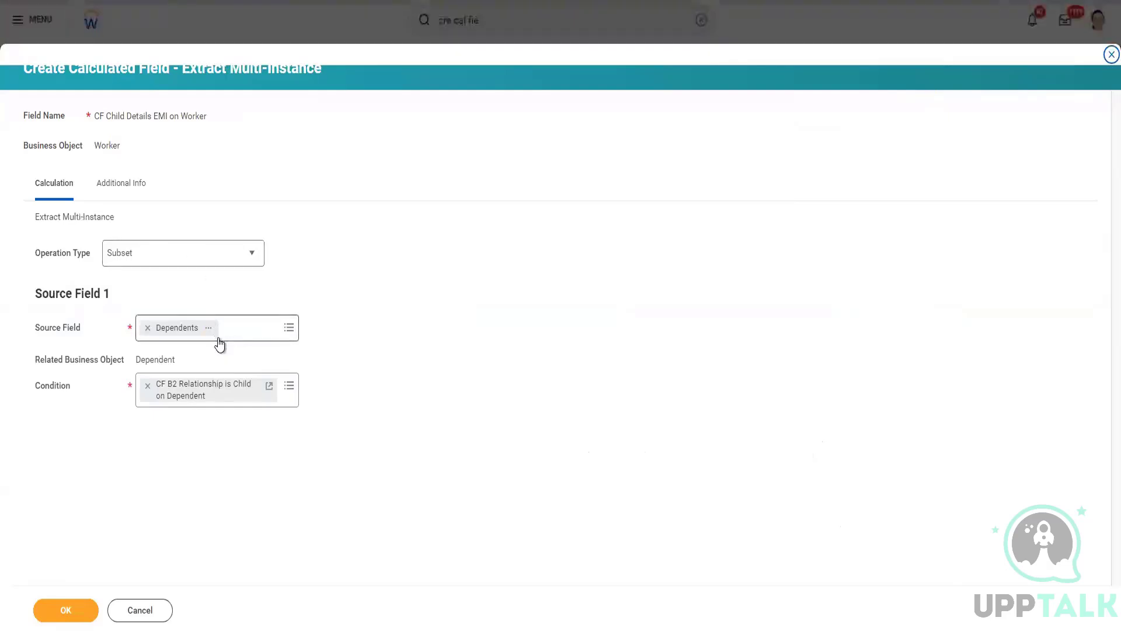
# Step: Save the Extract Multi-Instance field 'CF Child Details EMI on Worker' and switch to the open beneficiary person page
pyautogui.click(84, 610)
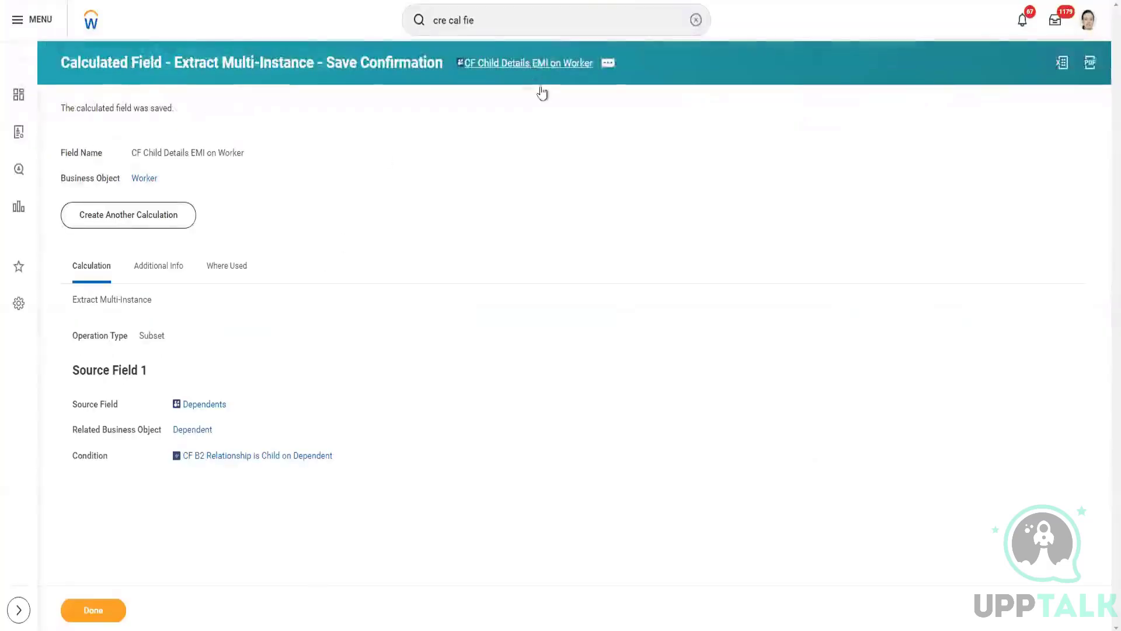
pyautogui.rightClick(532, 65)
pyautogui.click(463, 81)
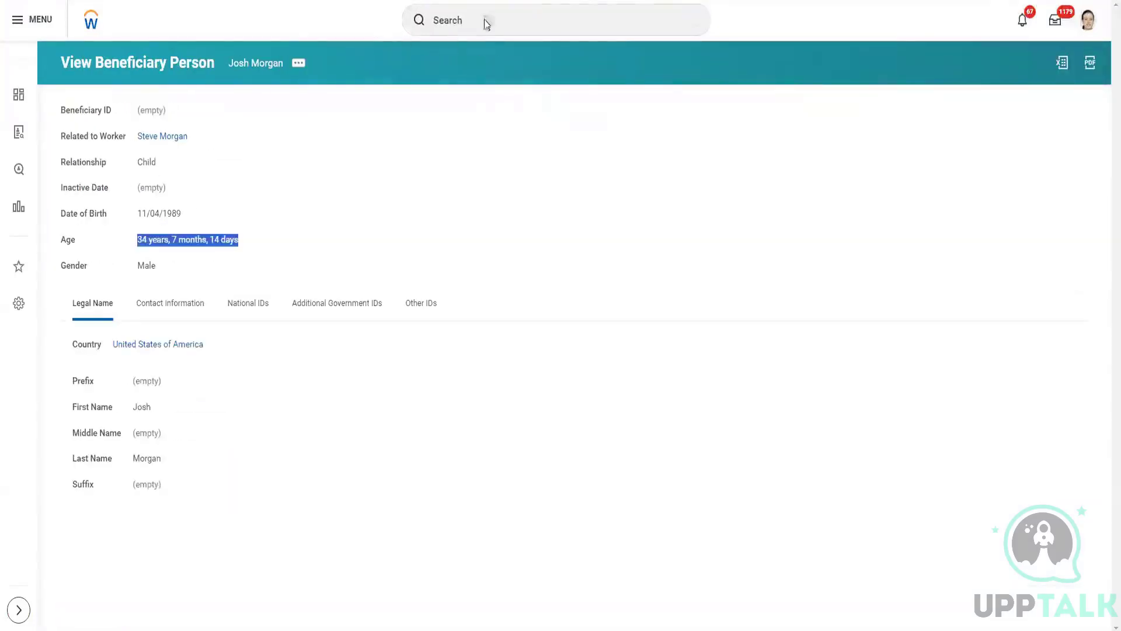
# Step: Find the Edit Custom Report task and open the DNU Batch 2 Advance Report for editing
pyautogui.click(482, 19)
pyautogui.write('edit cus rep')
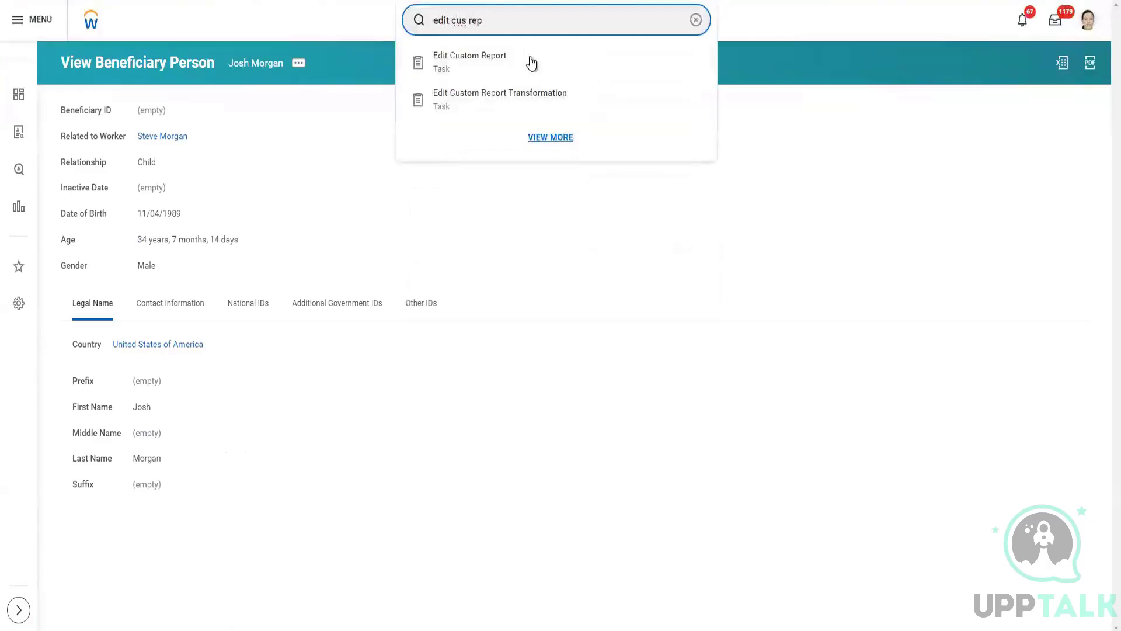
pyautogui.click(531, 68)
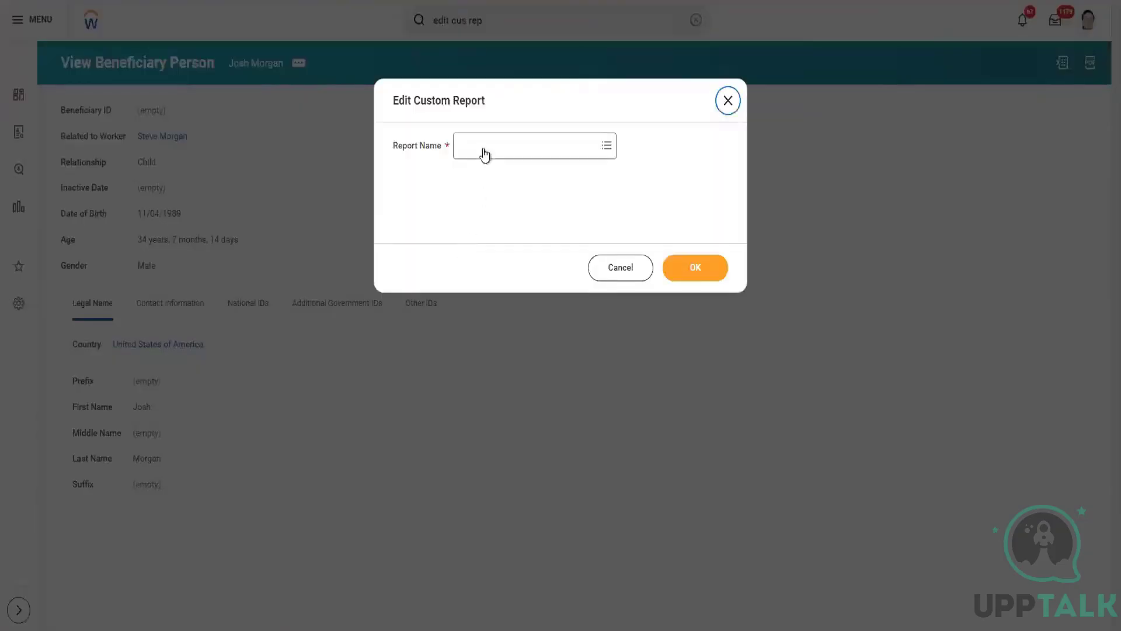
pyautogui.click(485, 150)
pyautogui.write('Ganesh')
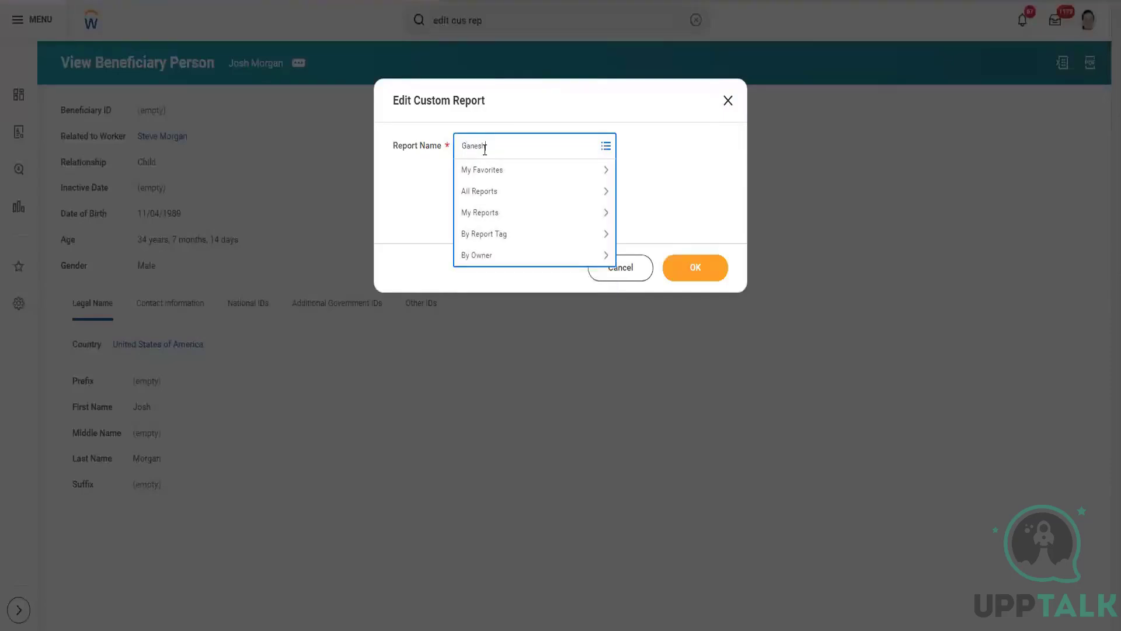
pyautogui.press('Return')
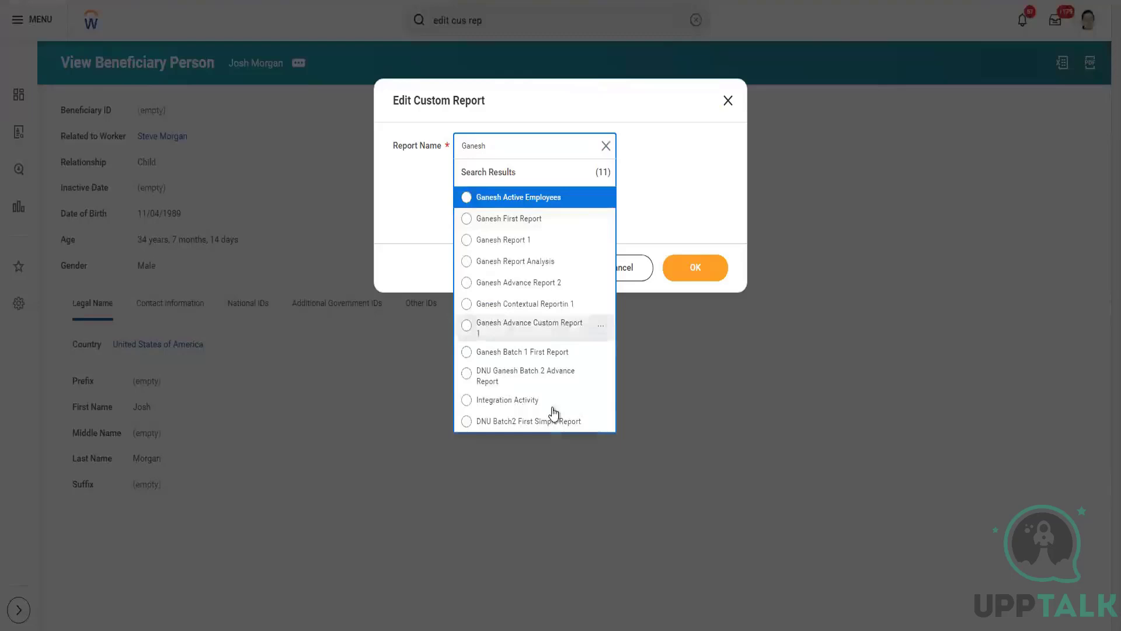
pyautogui.click(527, 376)
pyautogui.click(696, 270)
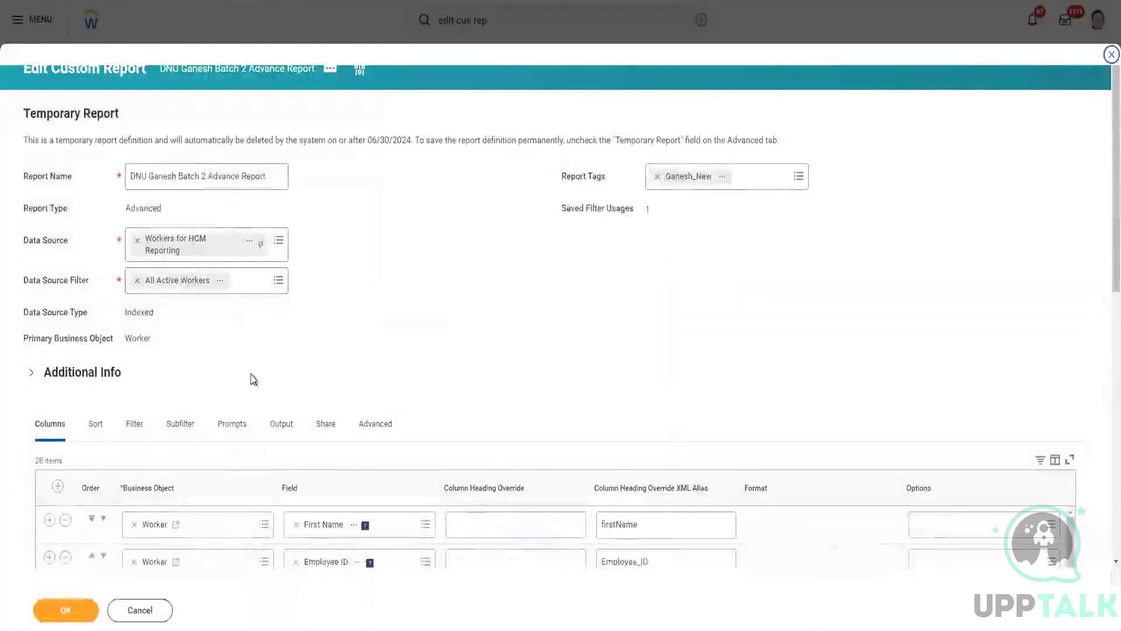
# Step: Add a Worker column for CF Child Details EMI on Worker below Employee ID, and save the report
pyautogui.scroll(-3, 258, 381)
pyautogui.scroll(-2, 131, 496)
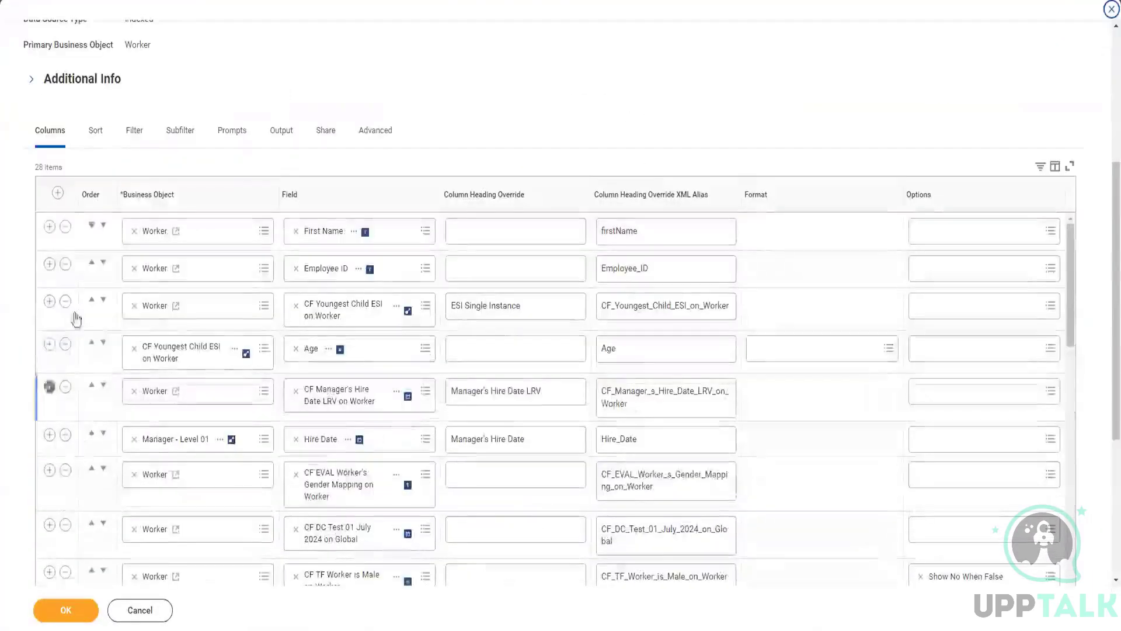
pyautogui.click(49, 264)
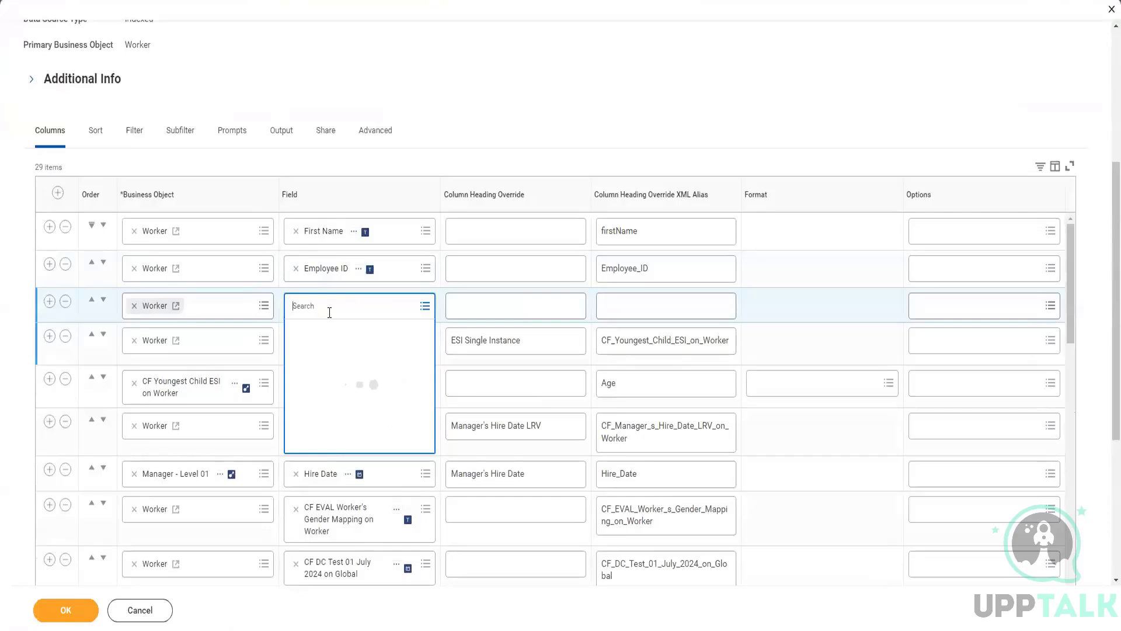
pyautogui.write('CF Child Details EMI on Worker')
pyautogui.click(383, 331)
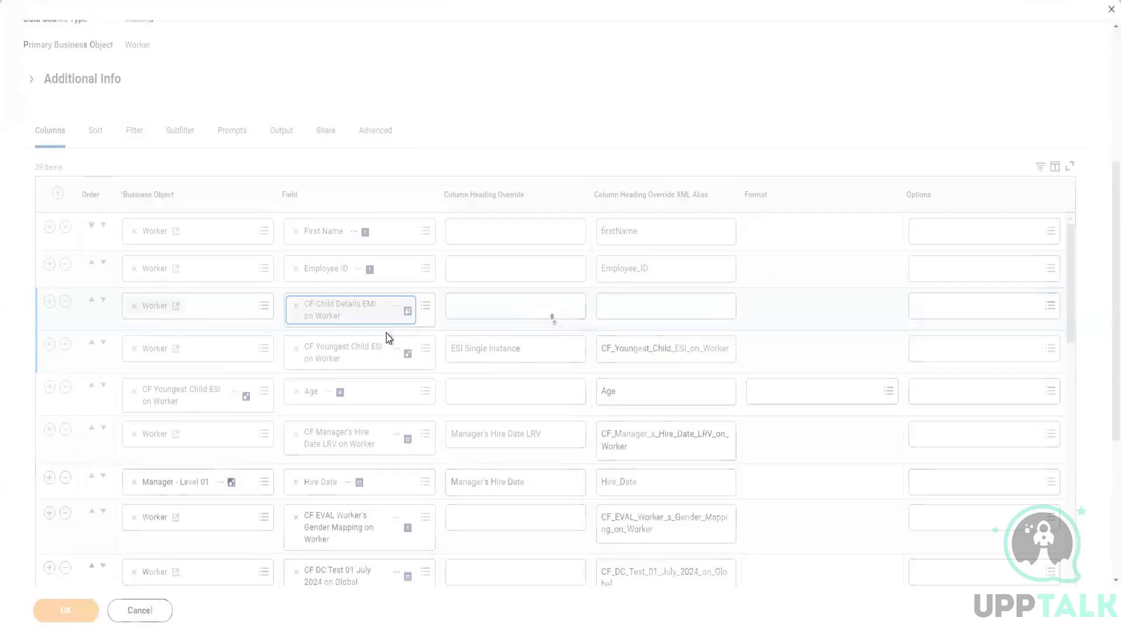
pyautogui.click(66, 610)
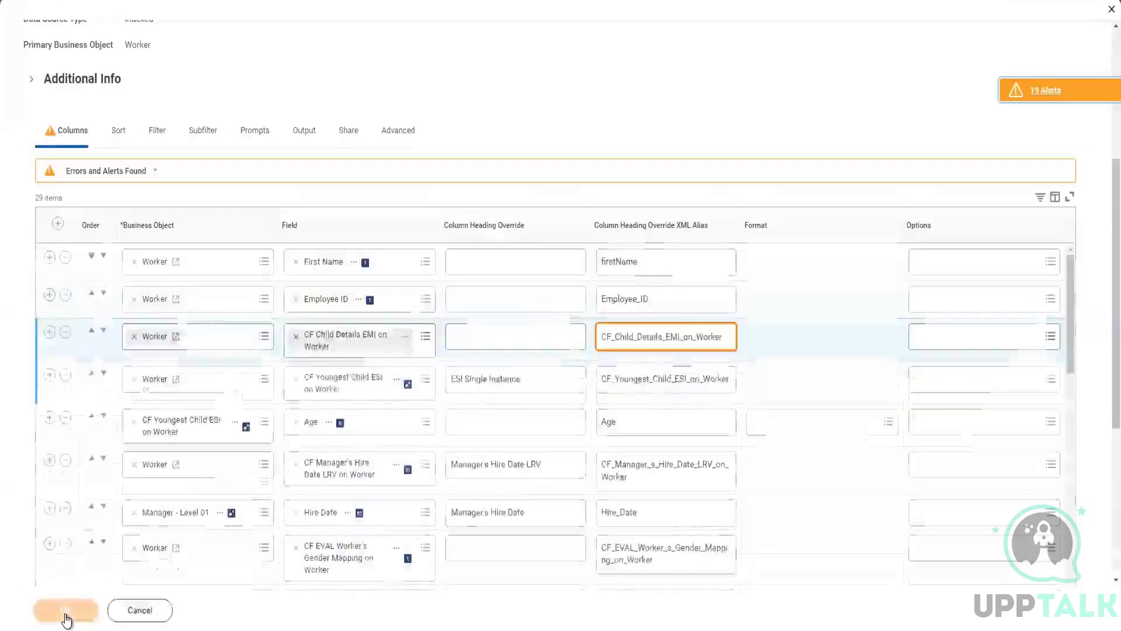
pyautogui.click(65, 613)
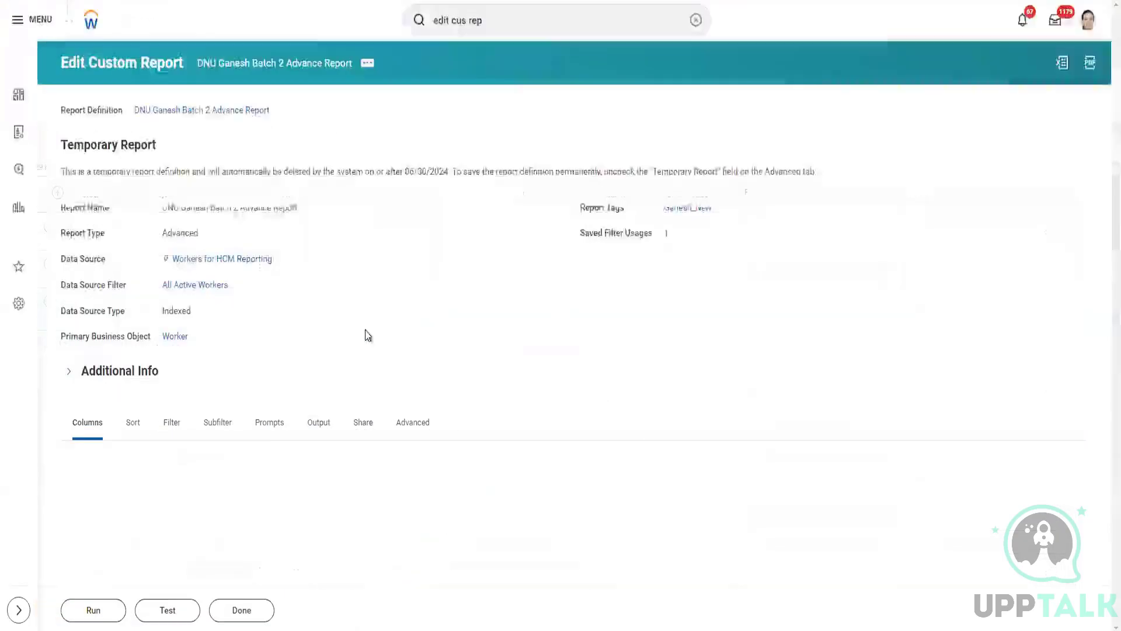
# Step: Run the report with its saved filter covering Female, Male and Not Declared, and review the CF Child Details EMI on Worker column
pyautogui.click(102, 618)
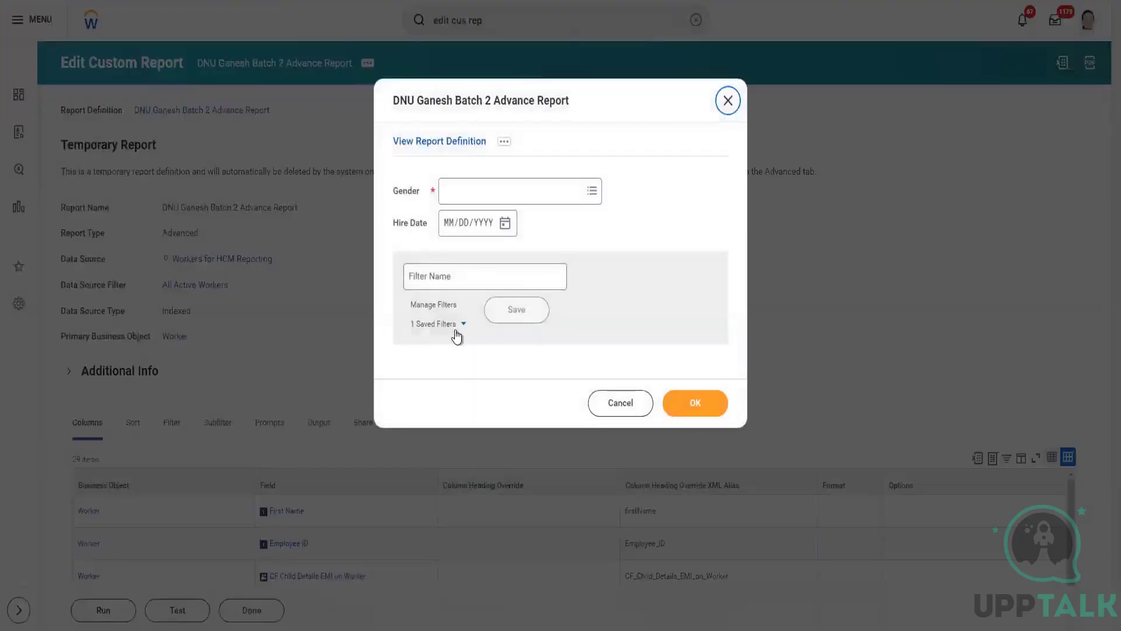
pyautogui.click(453, 326)
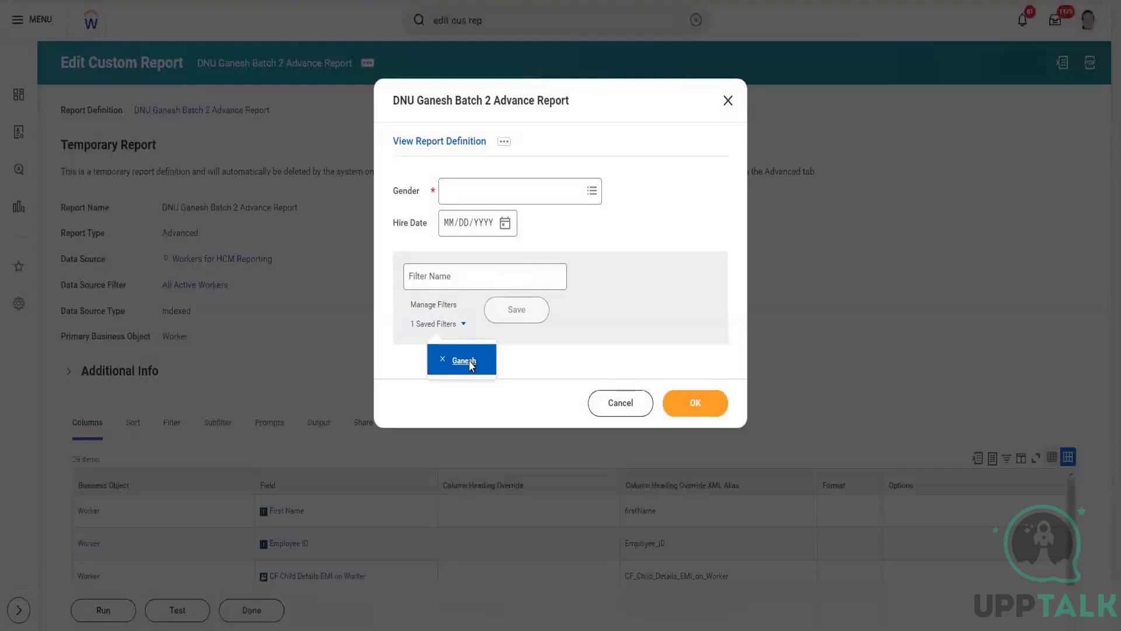
pyautogui.click(467, 360)
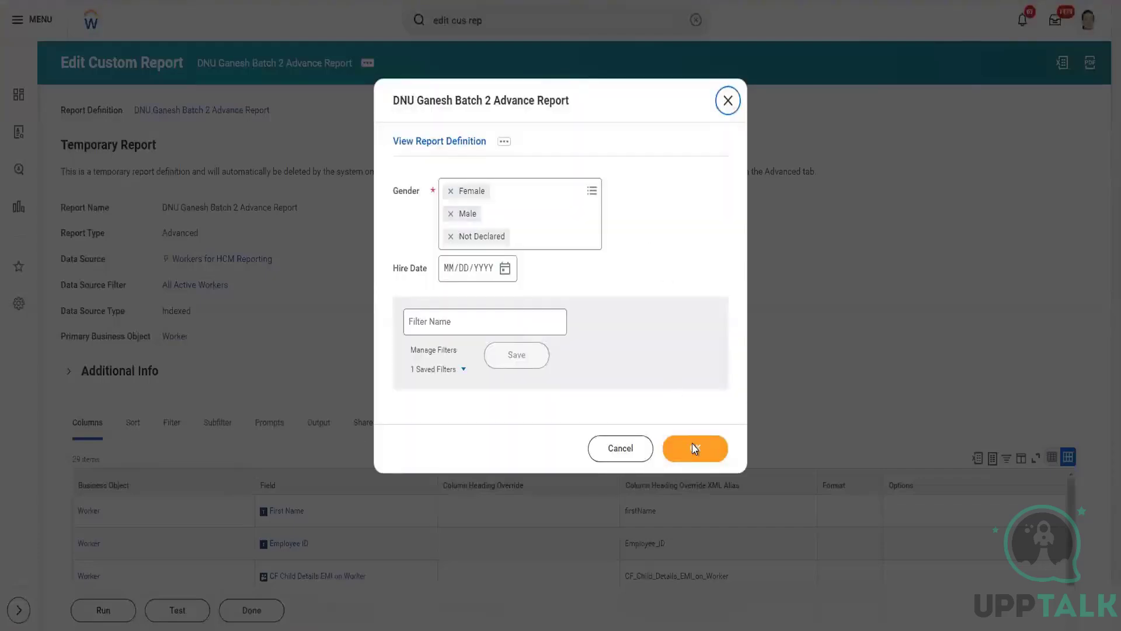
pyautogui.click(692, 448)
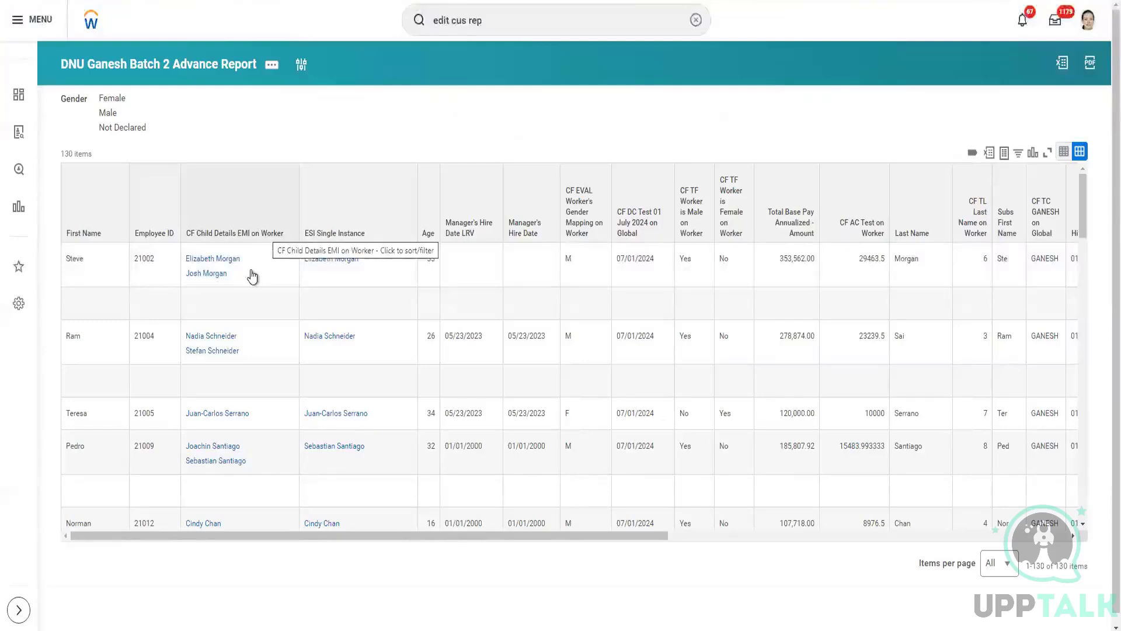
pyautogui.scroll(-3, 248, 286)
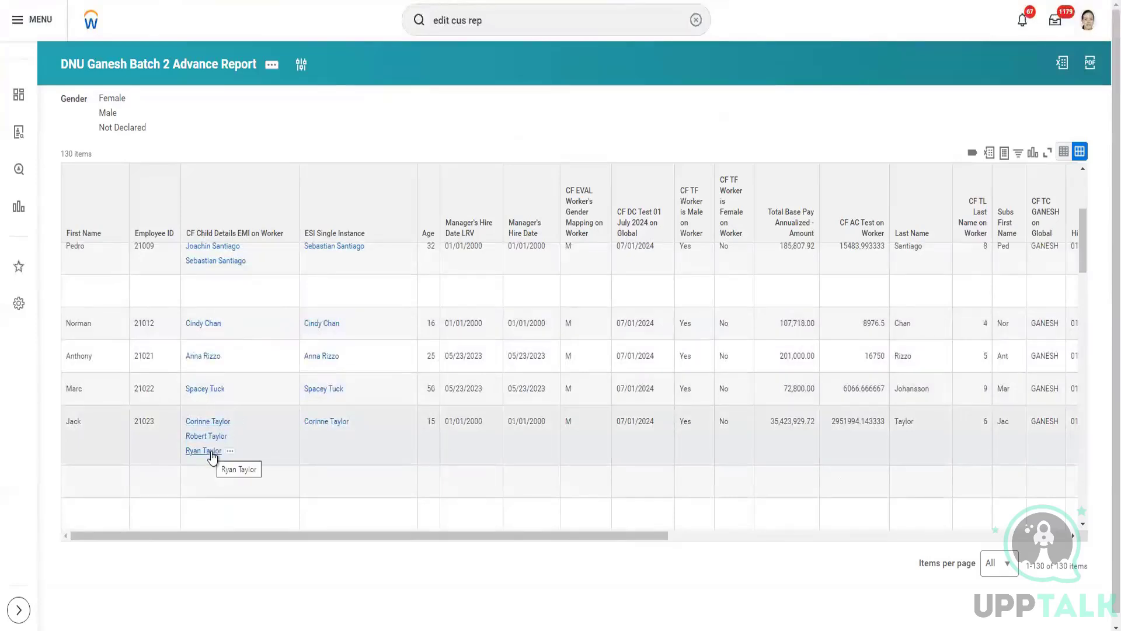
pyautogui.scroll(3, 212, 456)
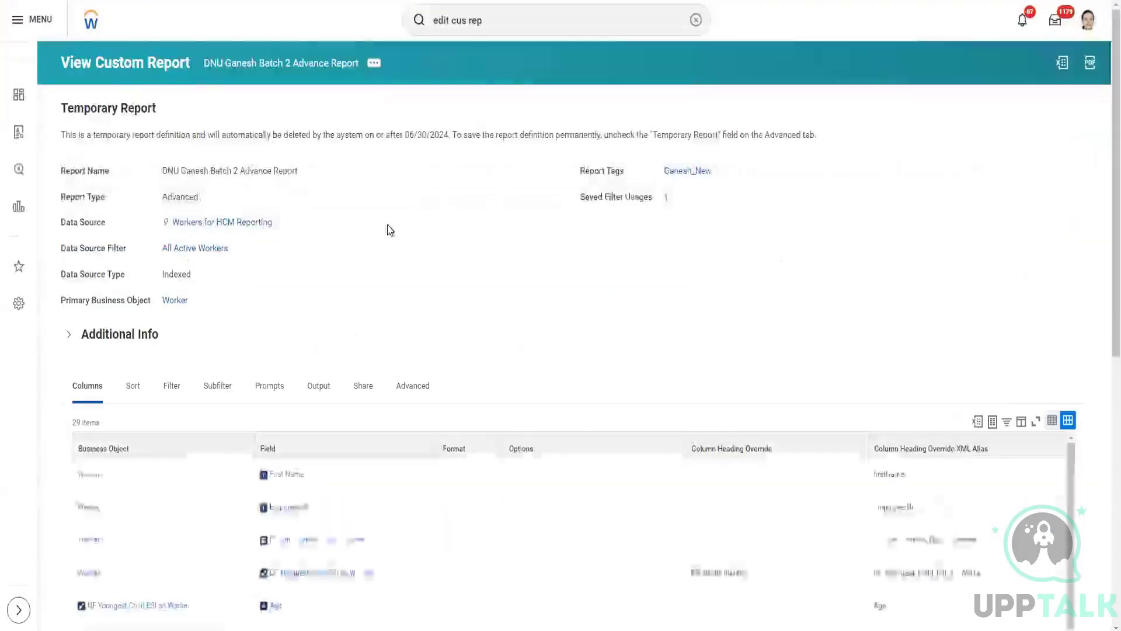
# Step: Examine the report definition's columns, from the child detail calculated fields to the Dependents fields and the group column headings
pyautogui.scroll(-3, 391, 224)
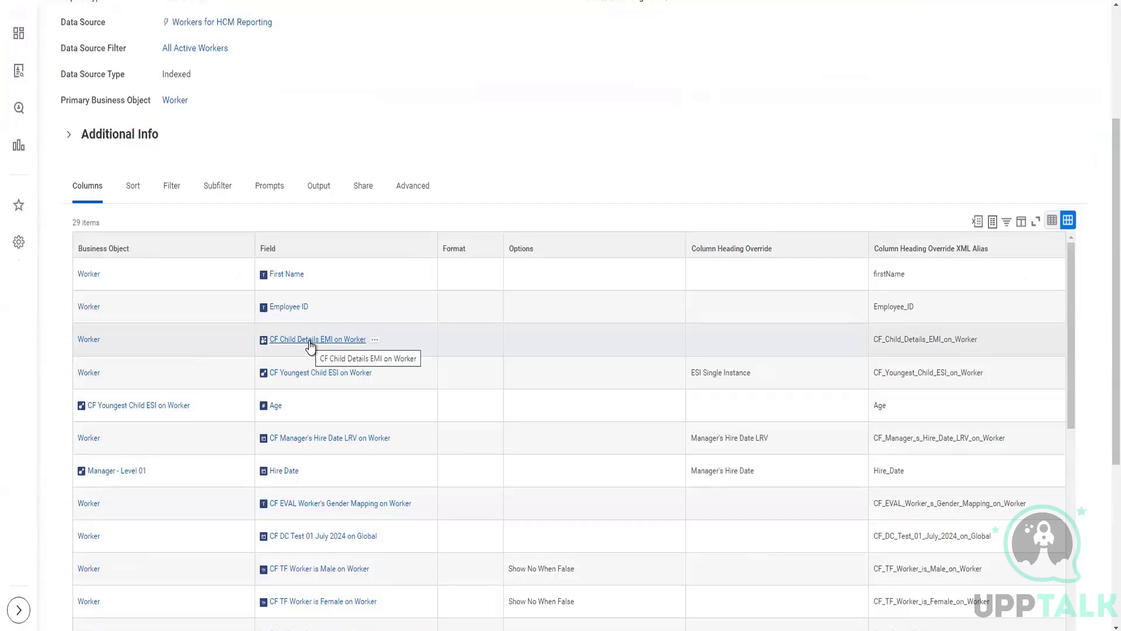
pyautogui.scroll(-1, 541, 106)
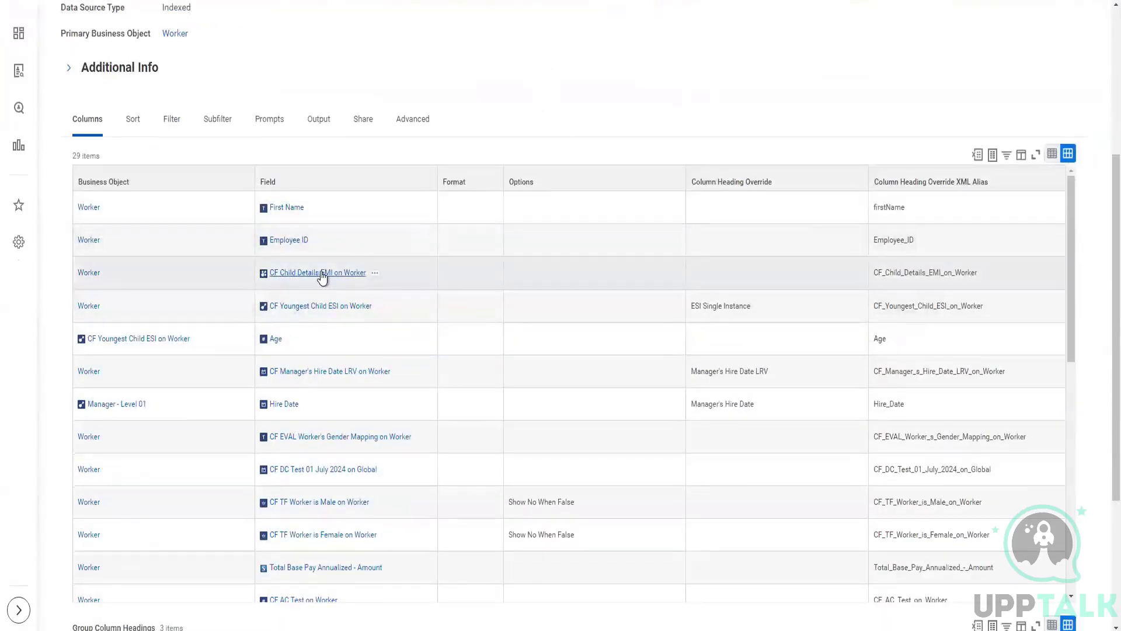
pyautogui.moveTo(278, 276)
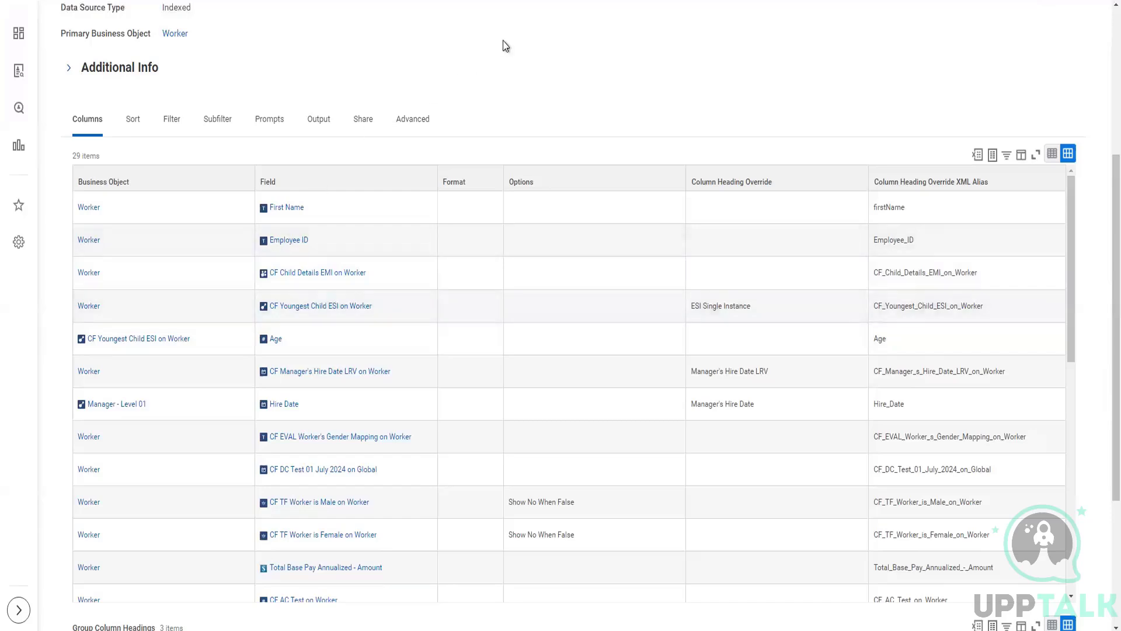
pyautogui.scroll(-3, 76, 355)
pyautogui.scroll(-10, 230, 292)
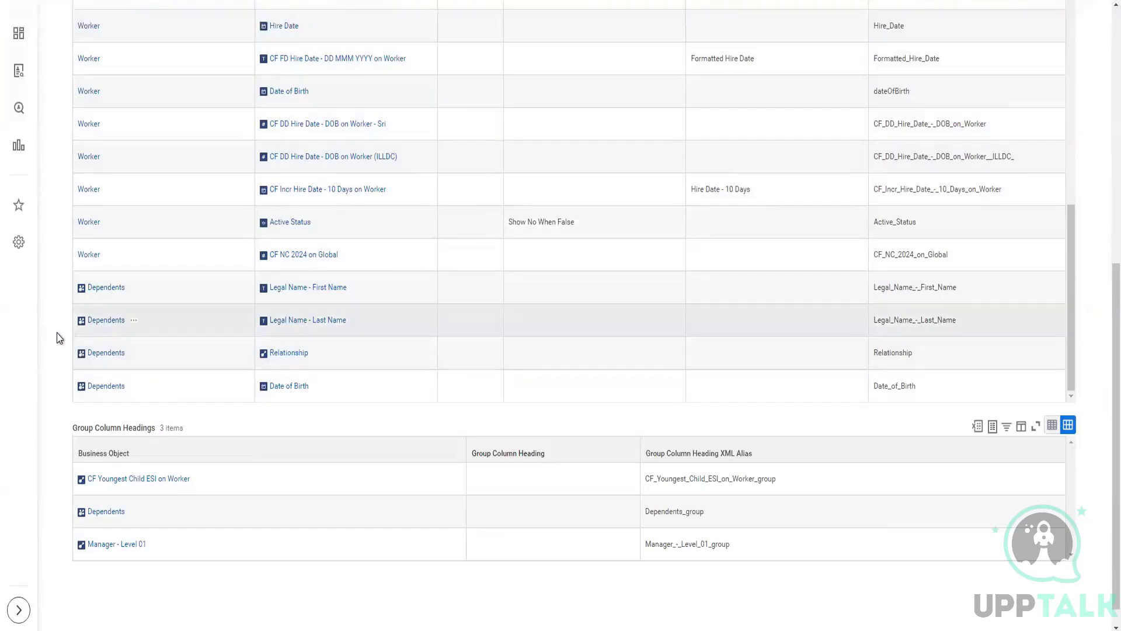
pyautogui.scroll(3, 56, 333)
pyautogui.scroll(5, 303, 278)
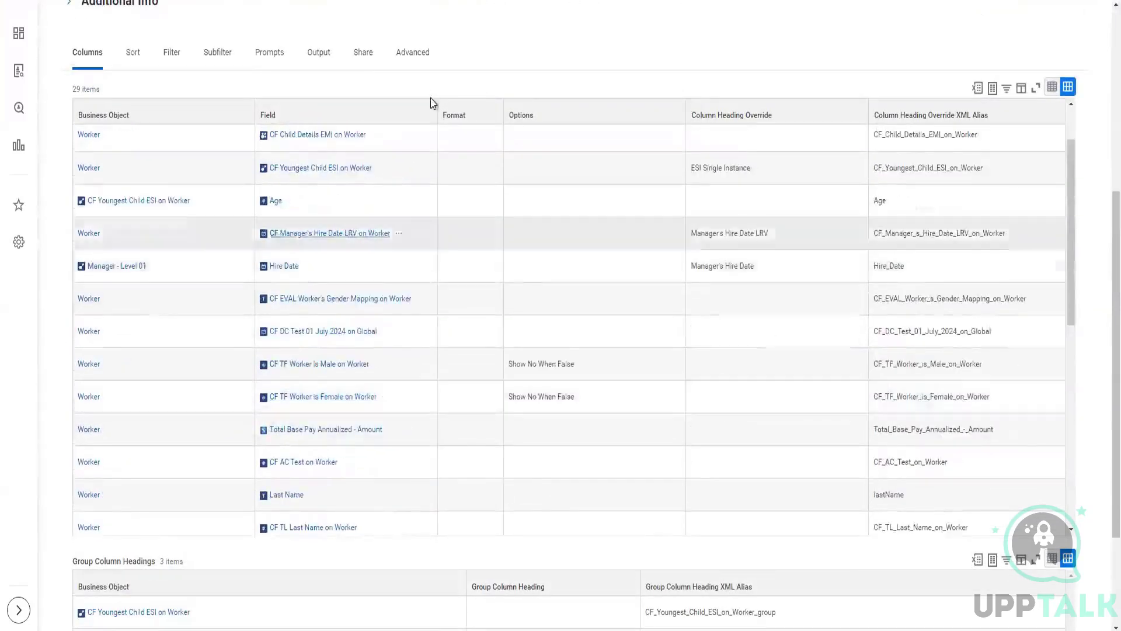
pyautogui.scroll(3, 475, 82)
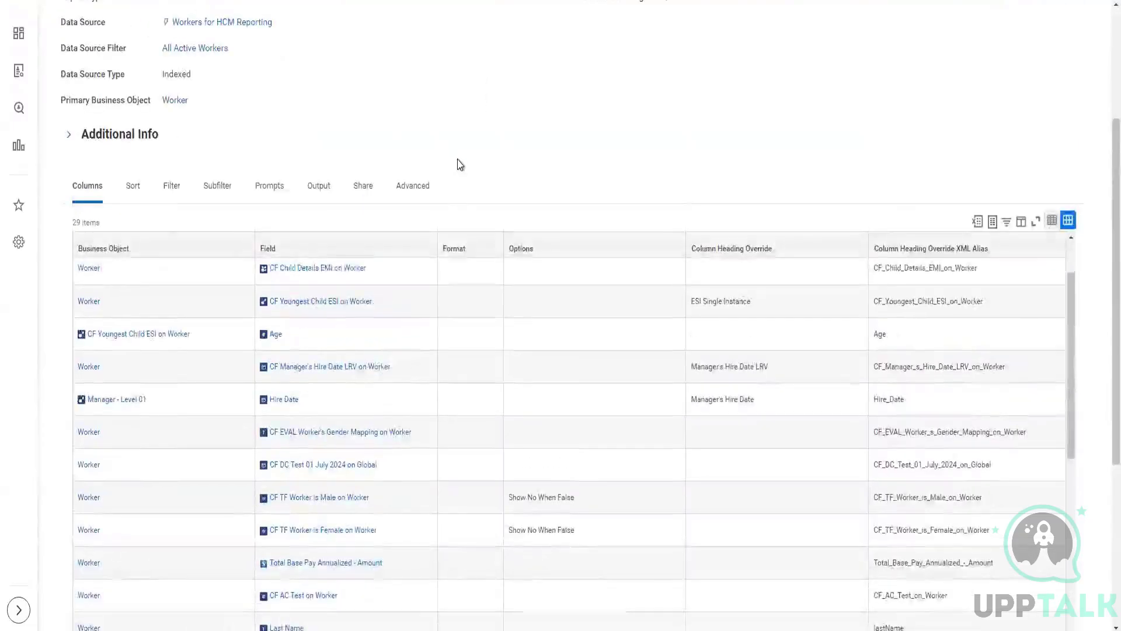
pyautogui.scroll(3, 458, 165)
pyautogui.scroll(-5, 658, 193)
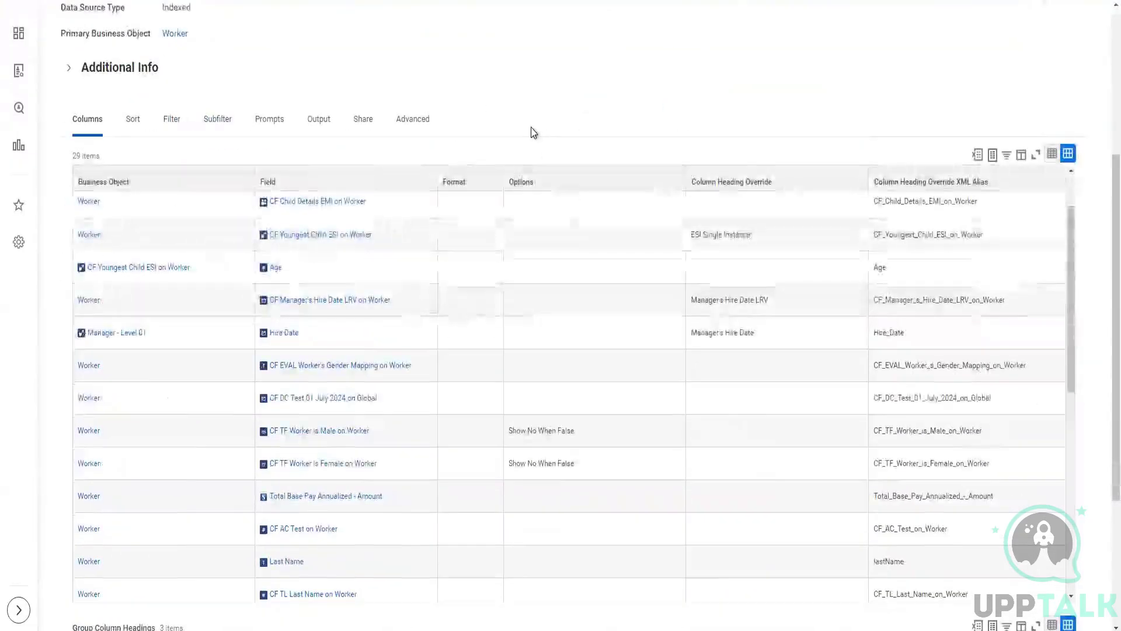